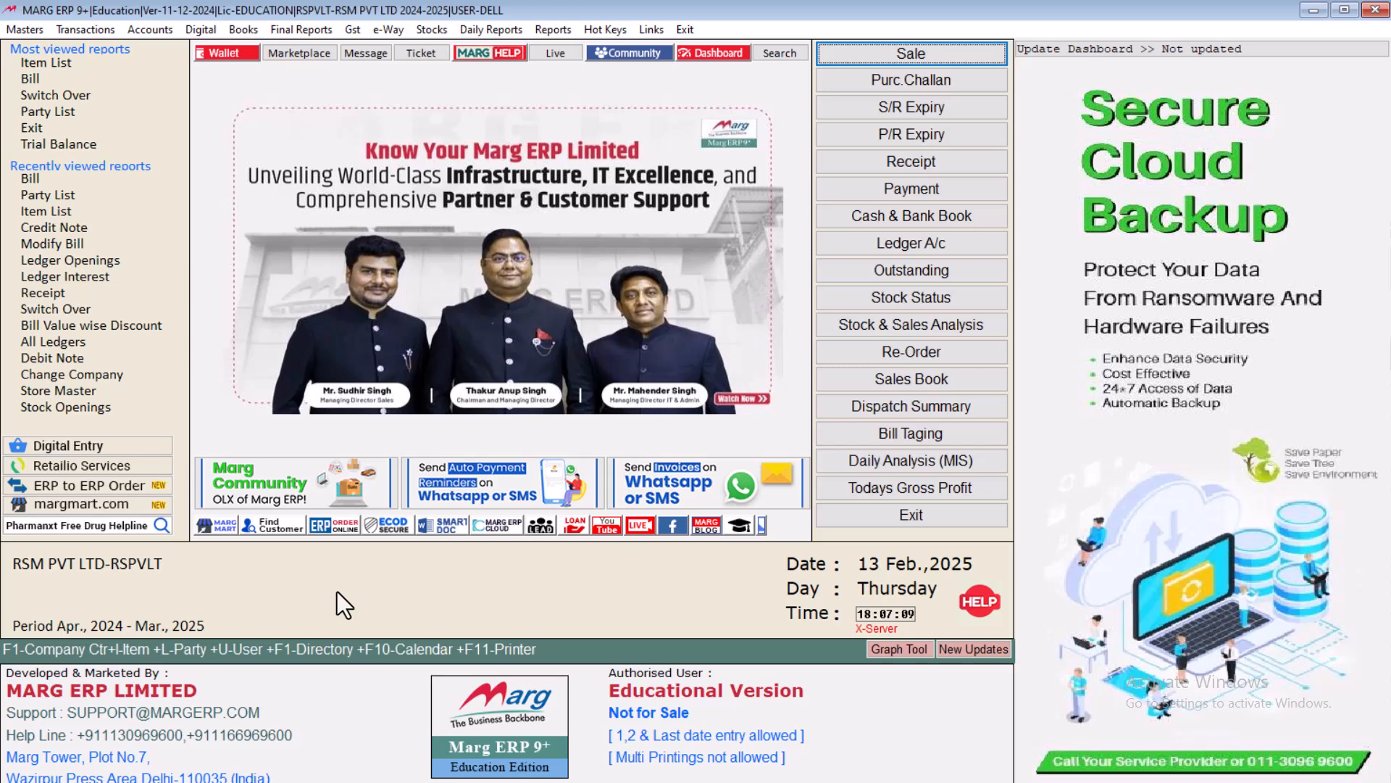
# Start a sale entry, find VISHWA PHARMA in the ledger list and open its Other Detail settings
pyautogui.press('Return')
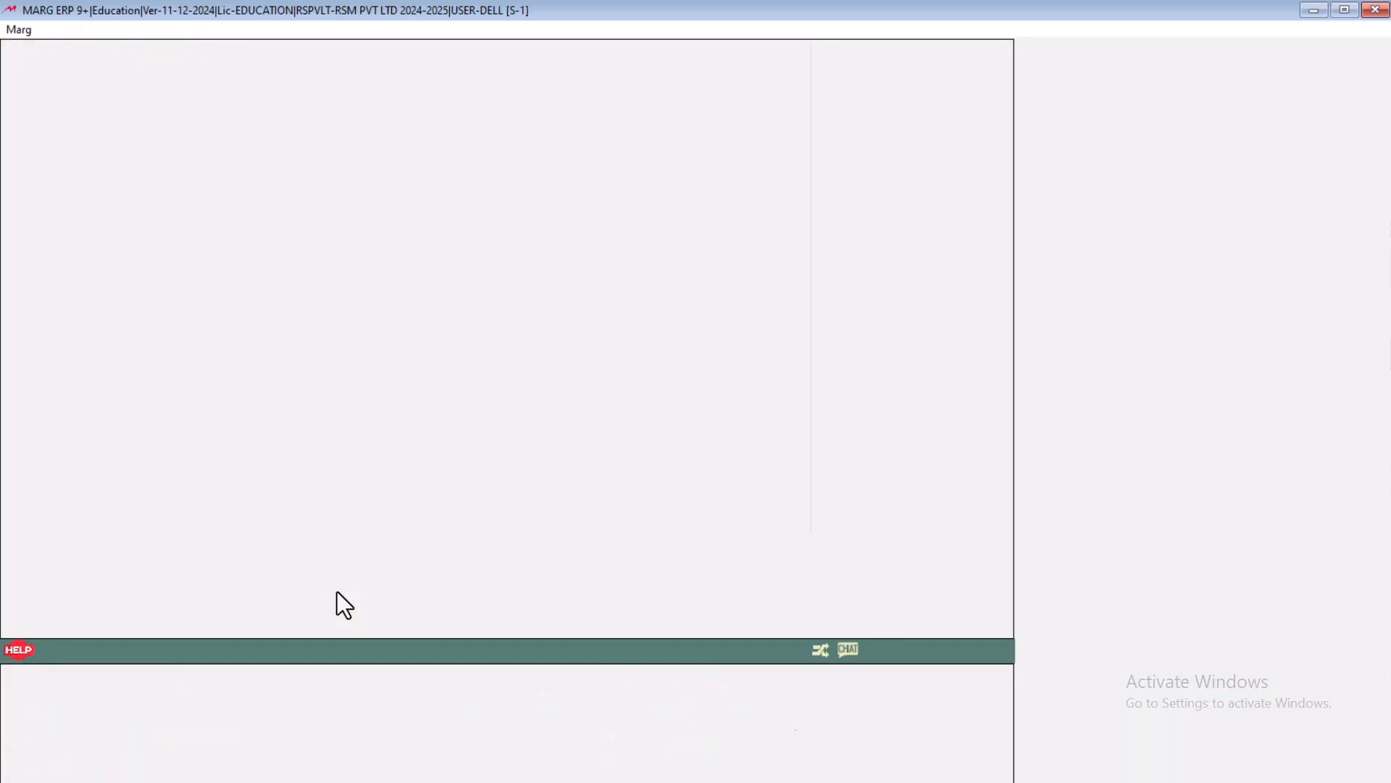
pyautogui.press('Return')
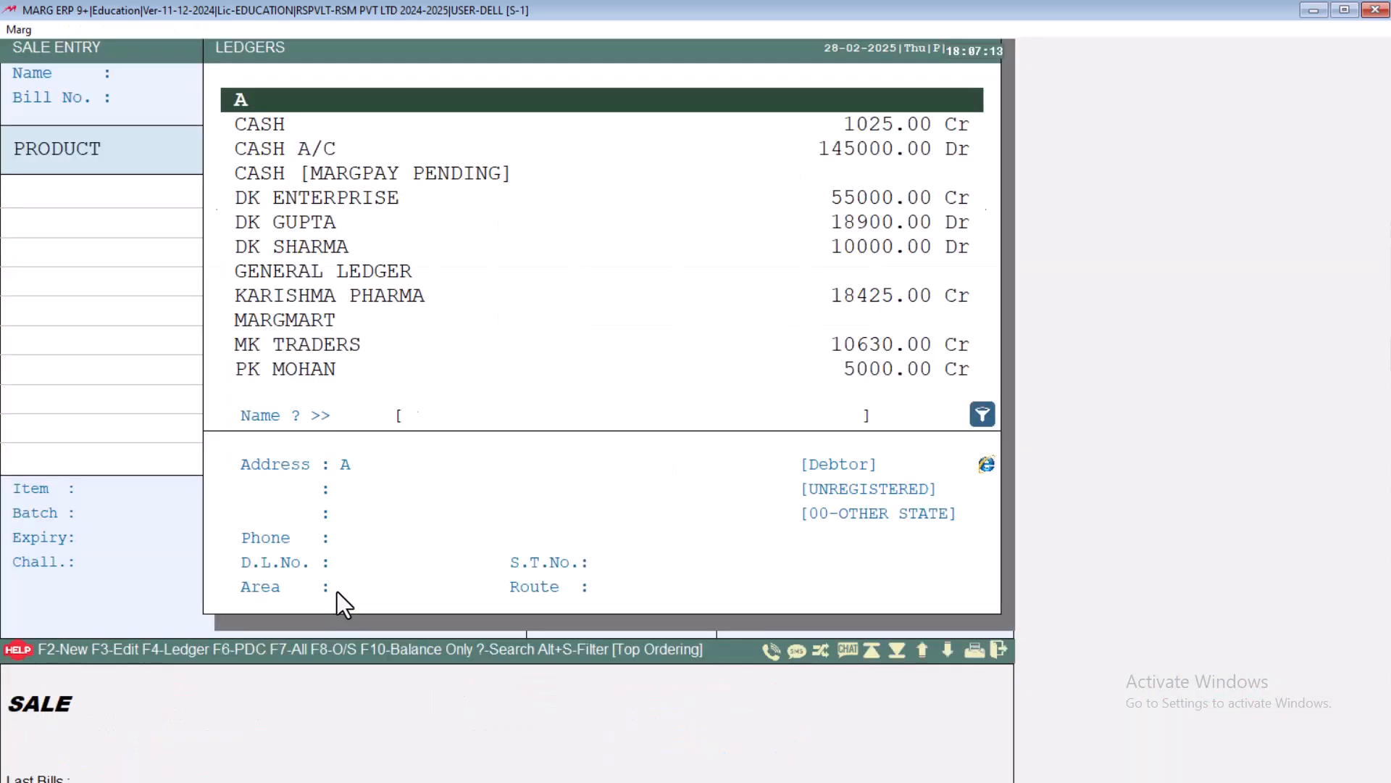
pyautogui.write('VIS')
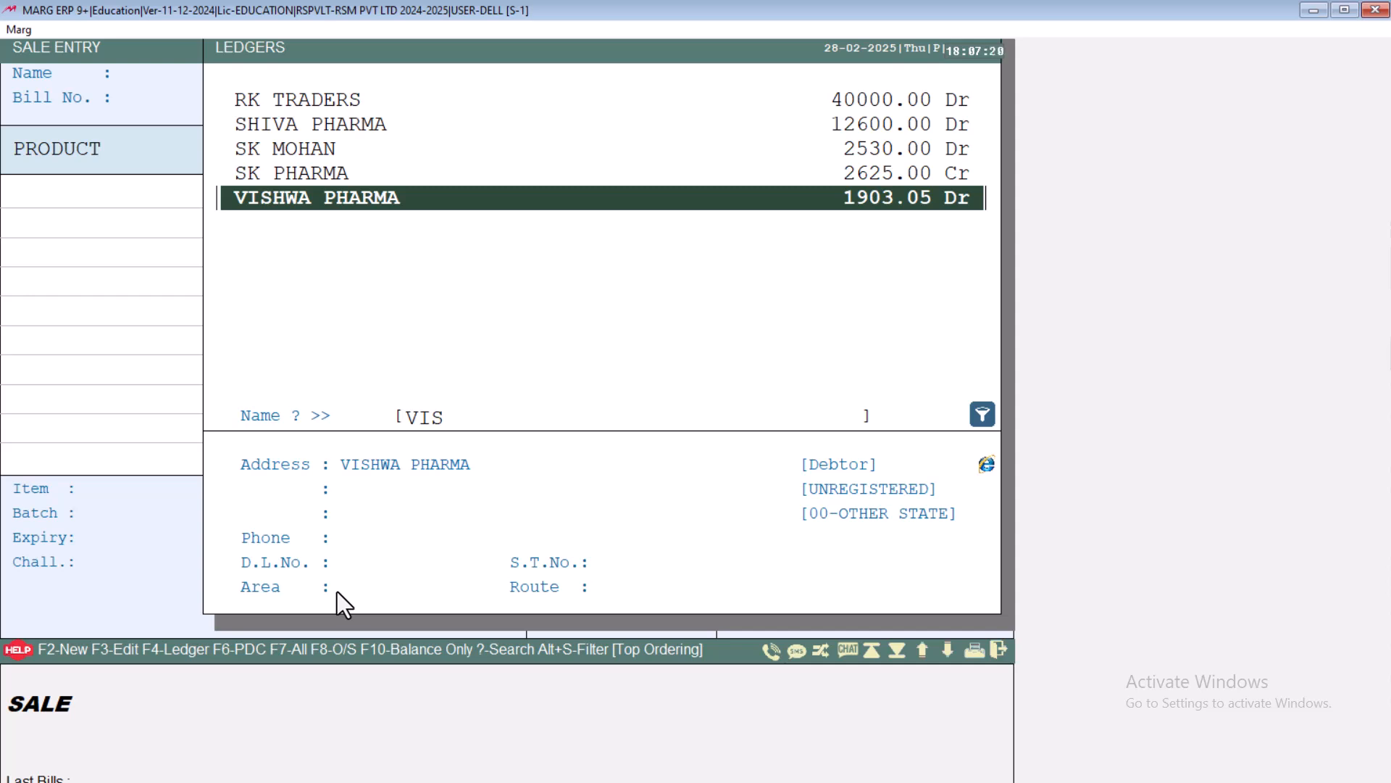
pyautogui.press('F3')
pyautogui.press('Down')
pyautogui.press('Return')
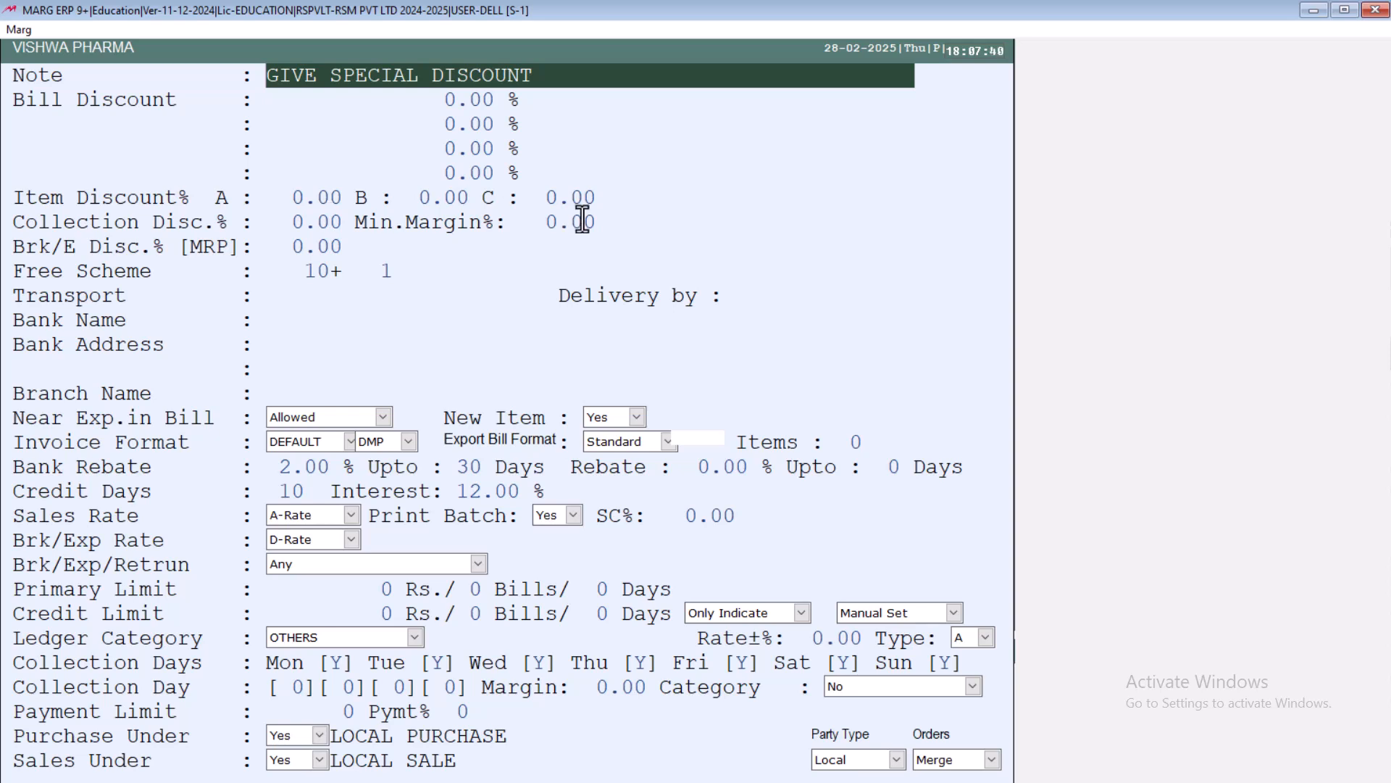
# Examine the party's note, bill discount, item discount, collection discount and margin fields down to Free Scheme
pyautogui.press('Return')
pyautogui.press('Return')
pyautogui.press('Return')
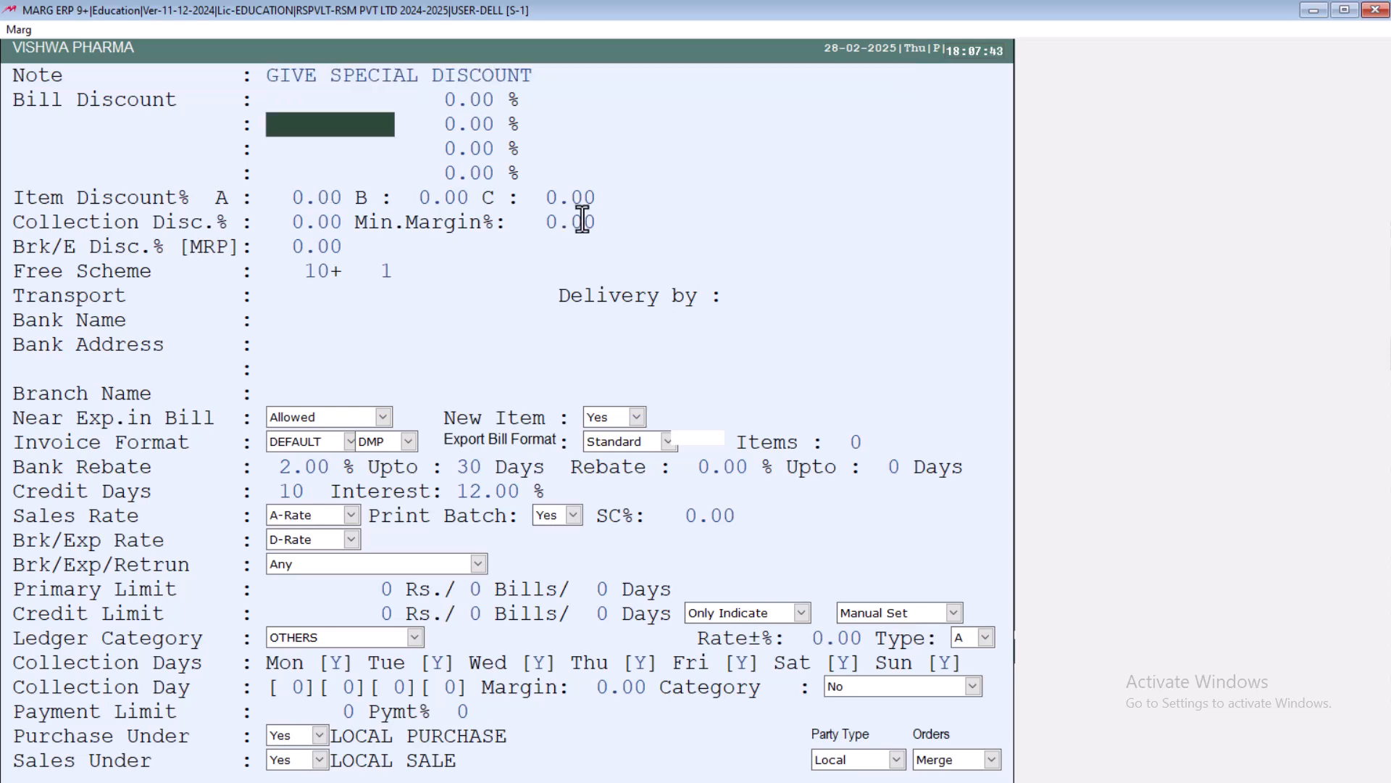
pyautogui.press('Return')
pyautogui.press('Return')
pyautogui.press('Return')
pyautogui.press('Return')
pyautogui.press('Return')
pyautogui.press('Return')
pyautogui.press('Return')
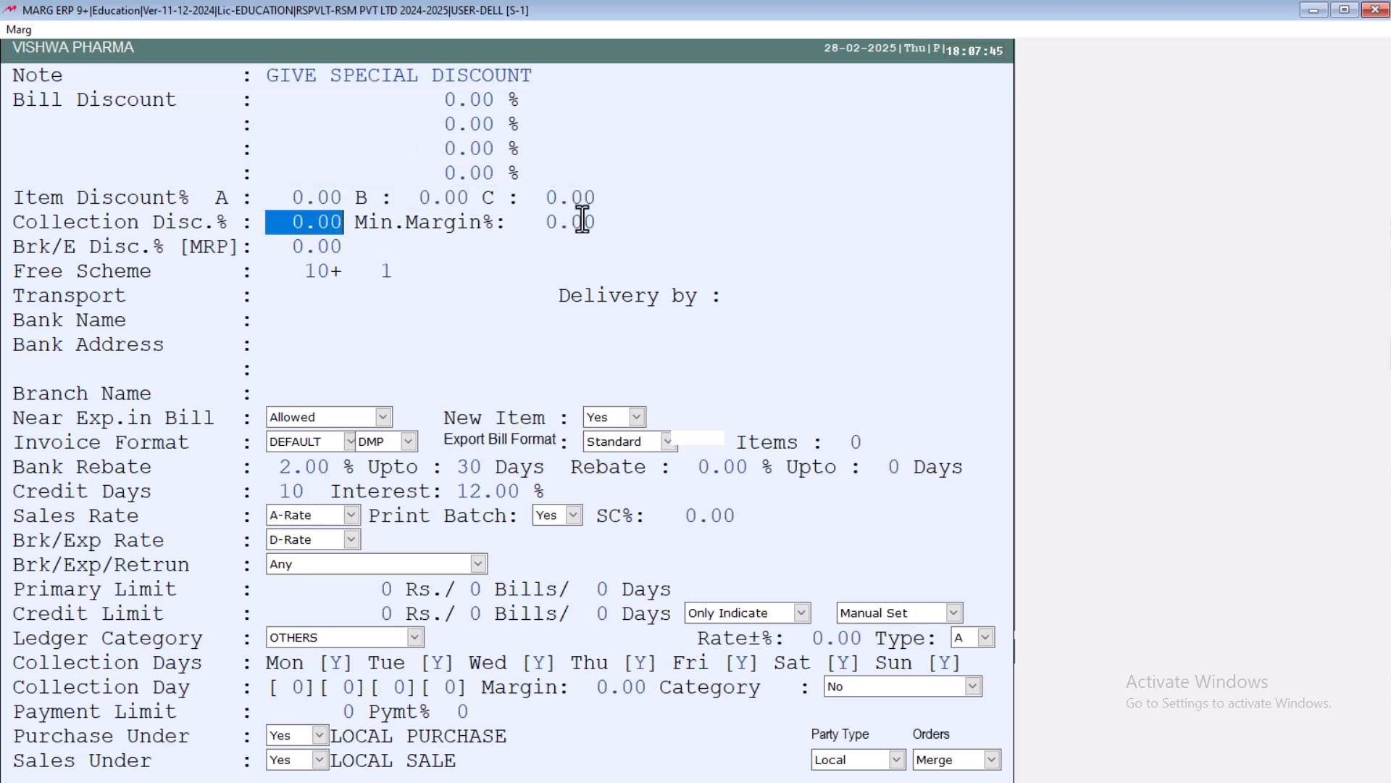
pyautogui.press('Return')
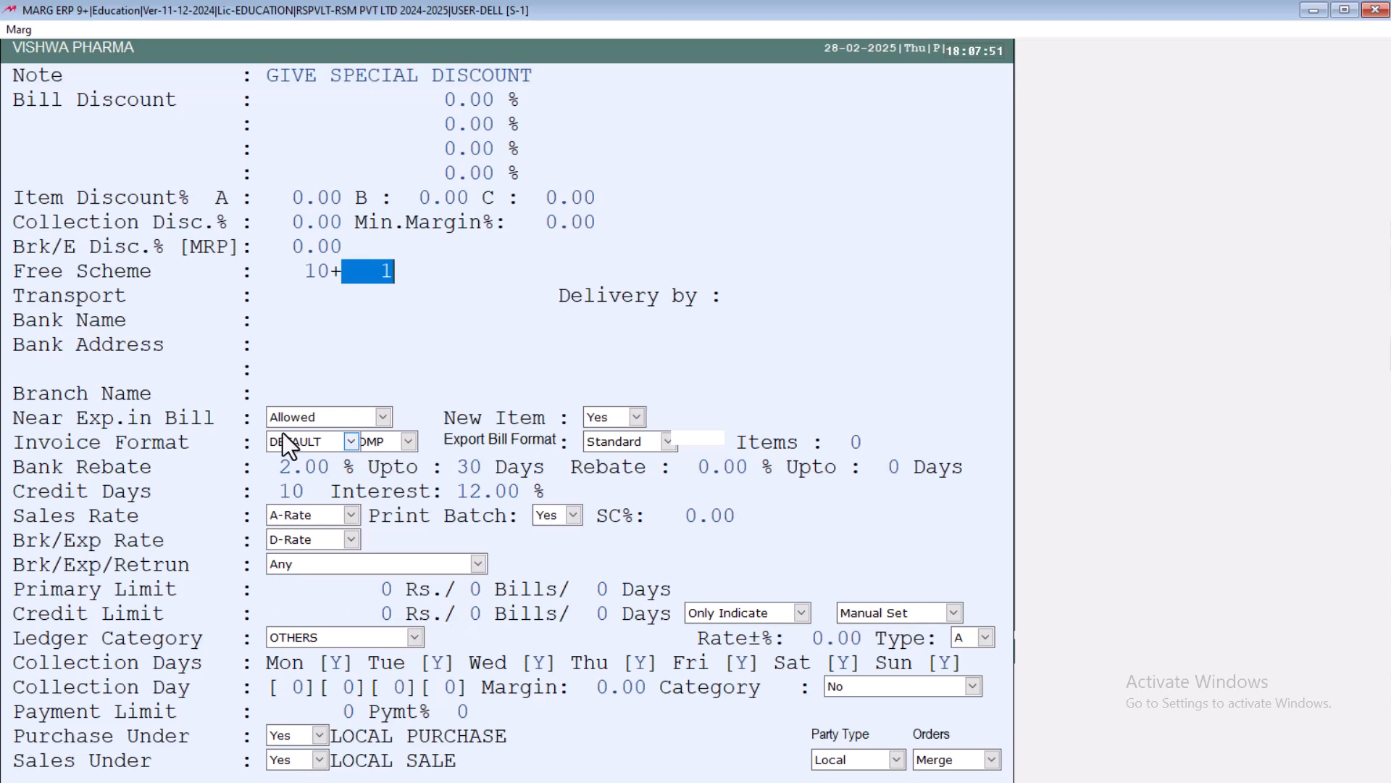
# Examine both quantity fields of the party's Free Scheme and close the ledger settings
pyautogui.click(295, 279)
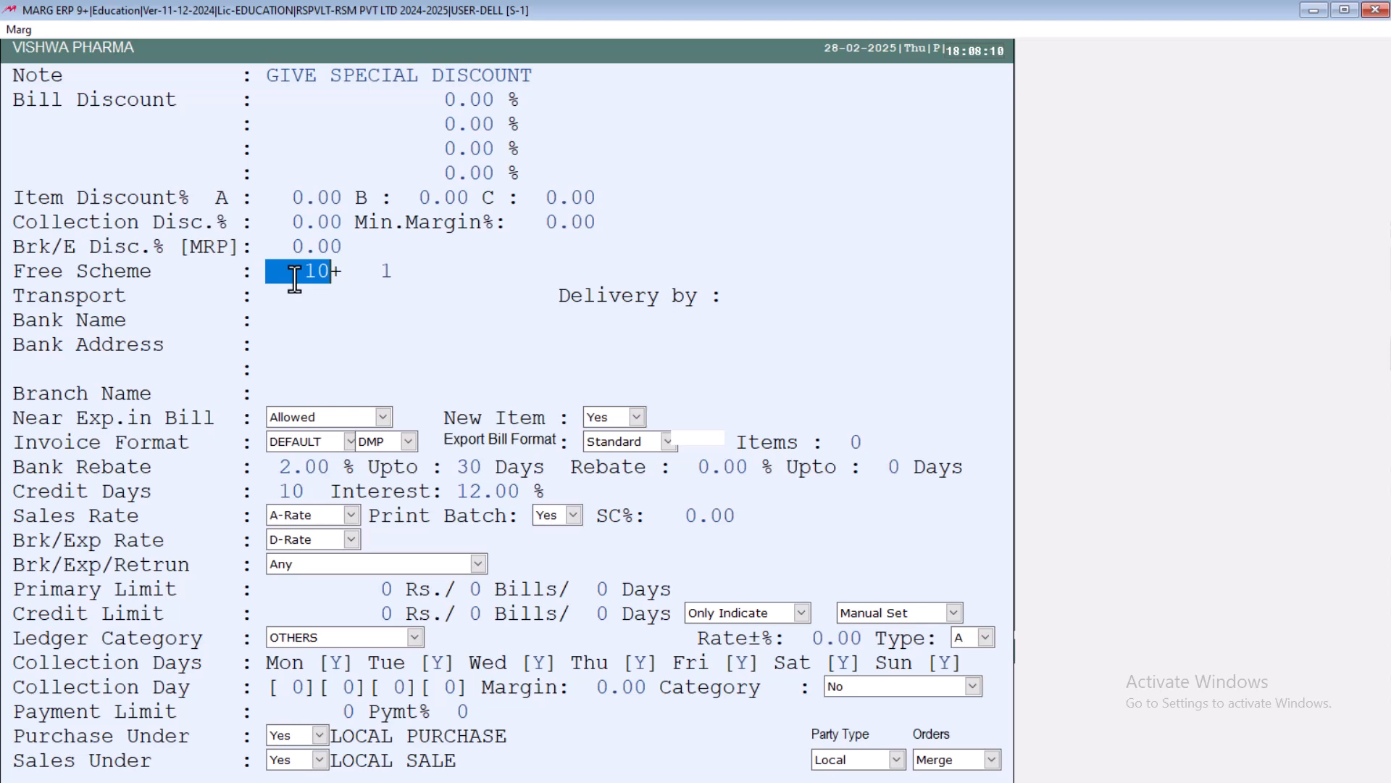
pyautogui.press('Return')
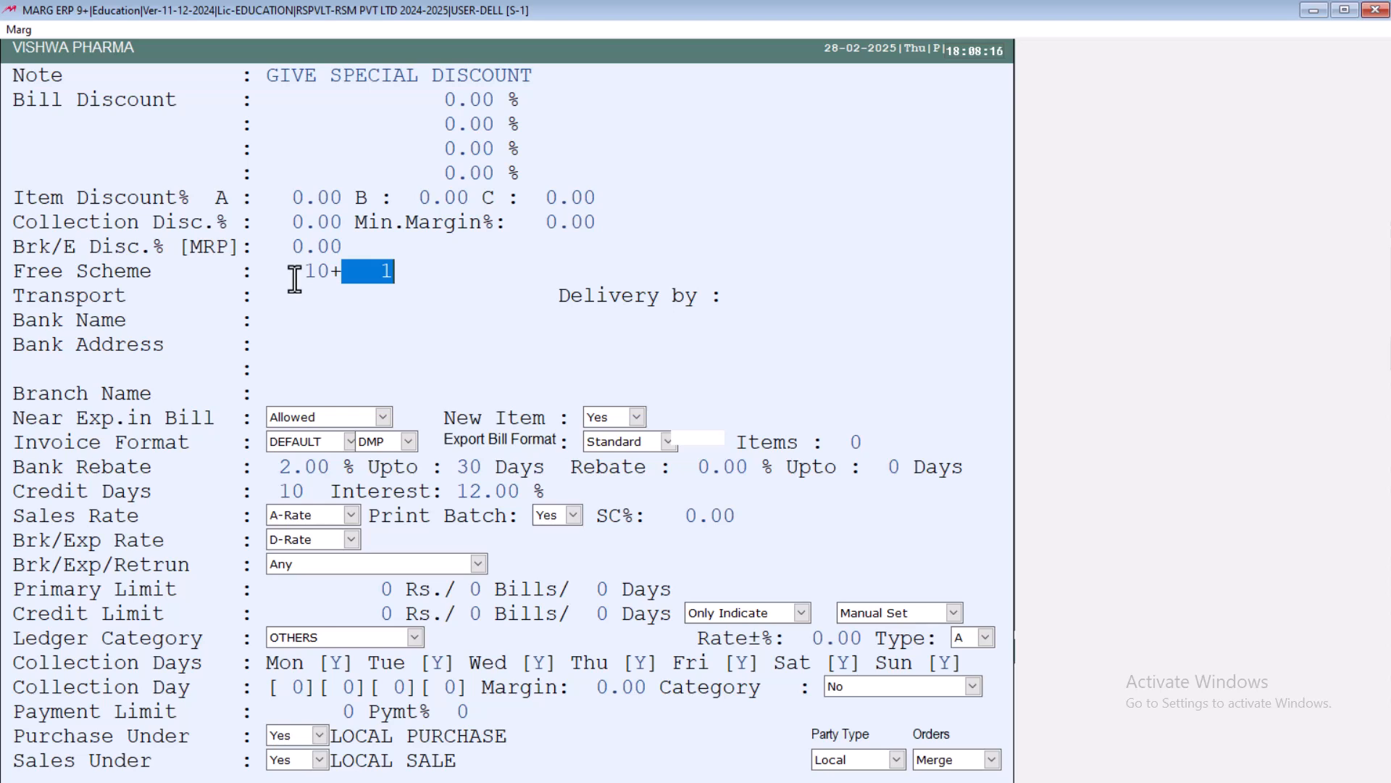
pyautogui.press('Up')
pyautogui.press('Return')
pyautogui.press('Return')
pyautogui.press('Escape')
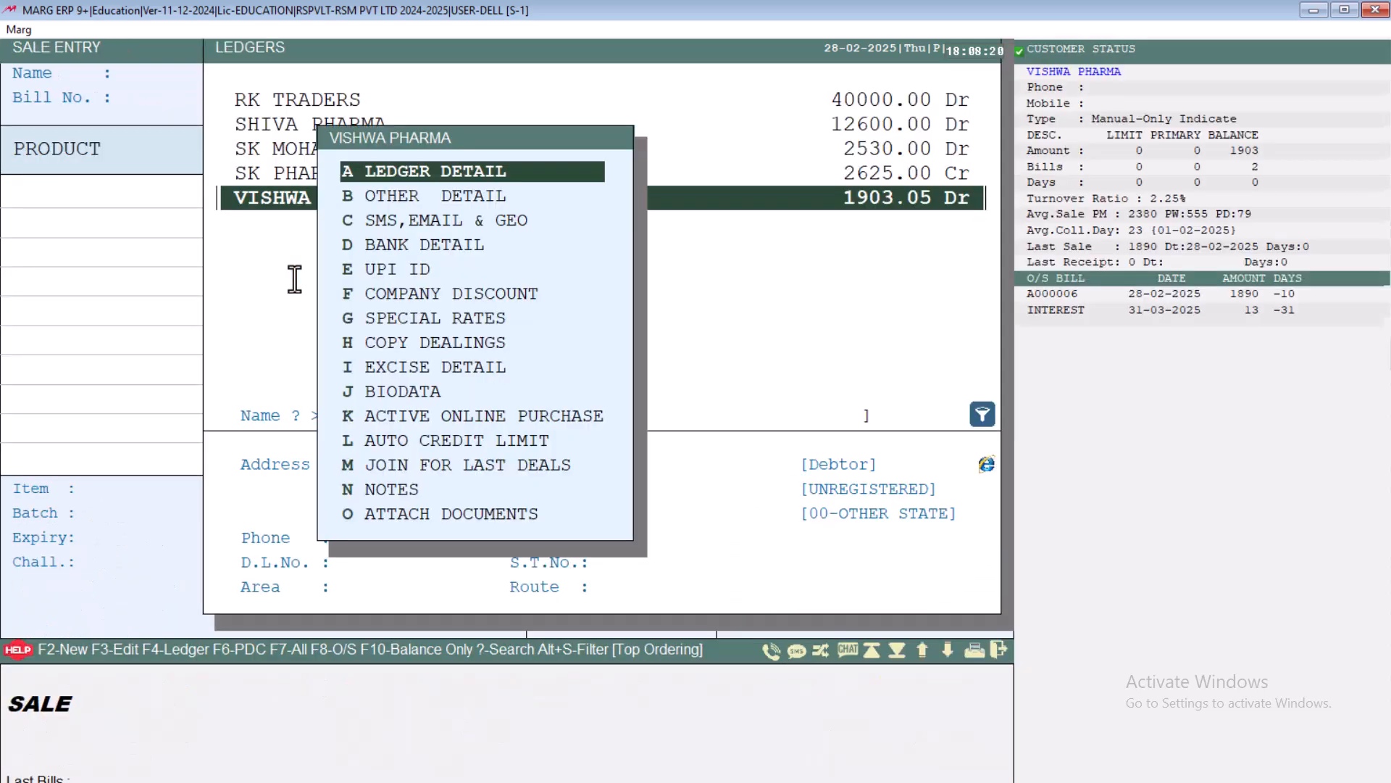
pyautogui.press('Escape')
# Choose VISHWA PHARMA as the sale bill's party, dismiss its special note and open the item list
pyautogui.press('Return')
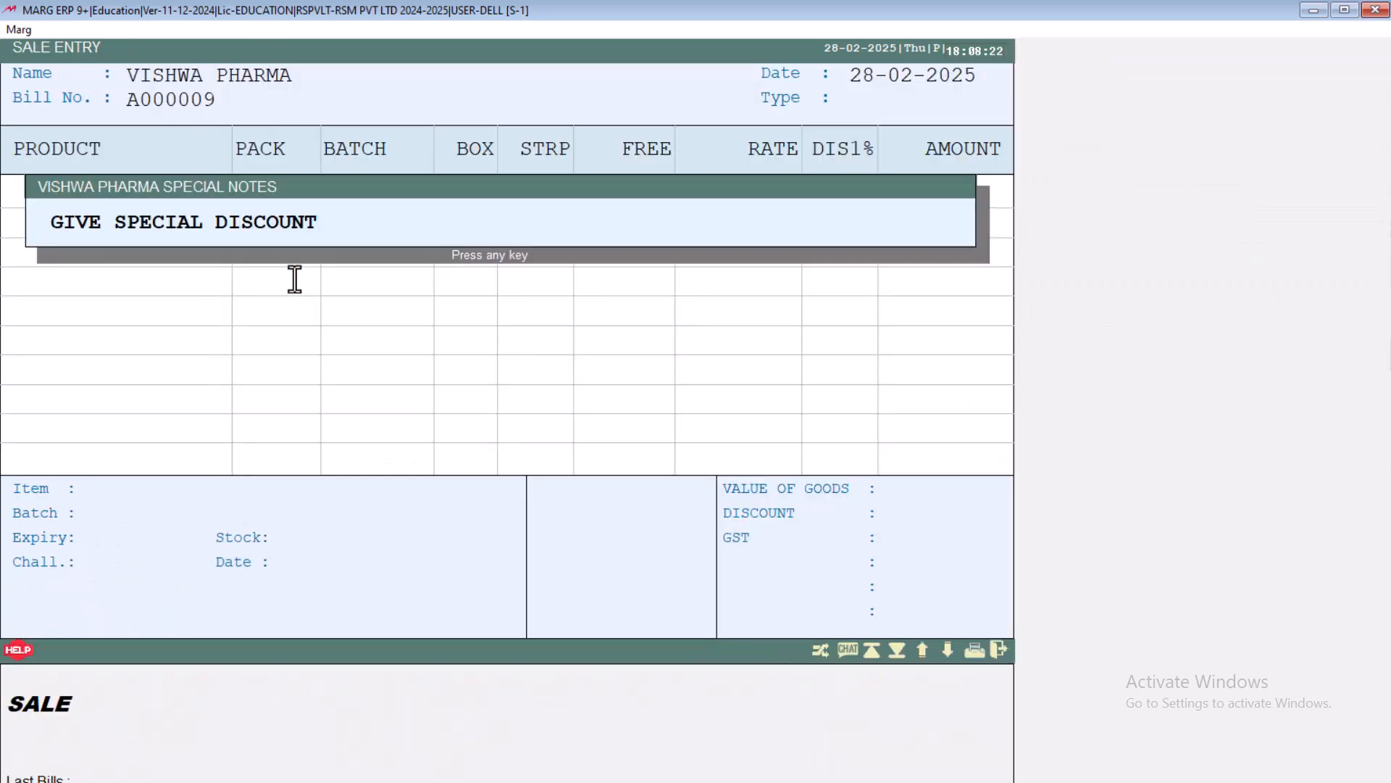
pyautogui.press('Return')
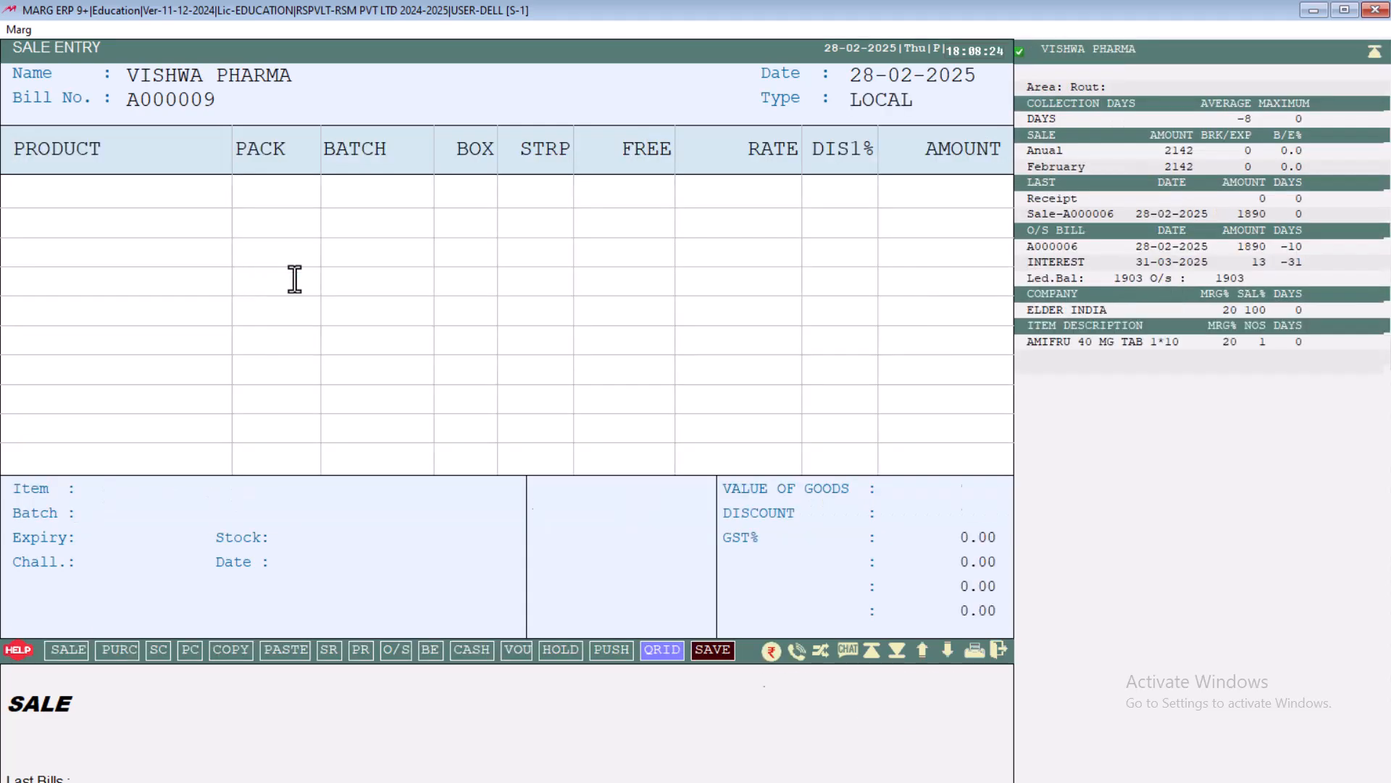
pyautogui.press('Return')
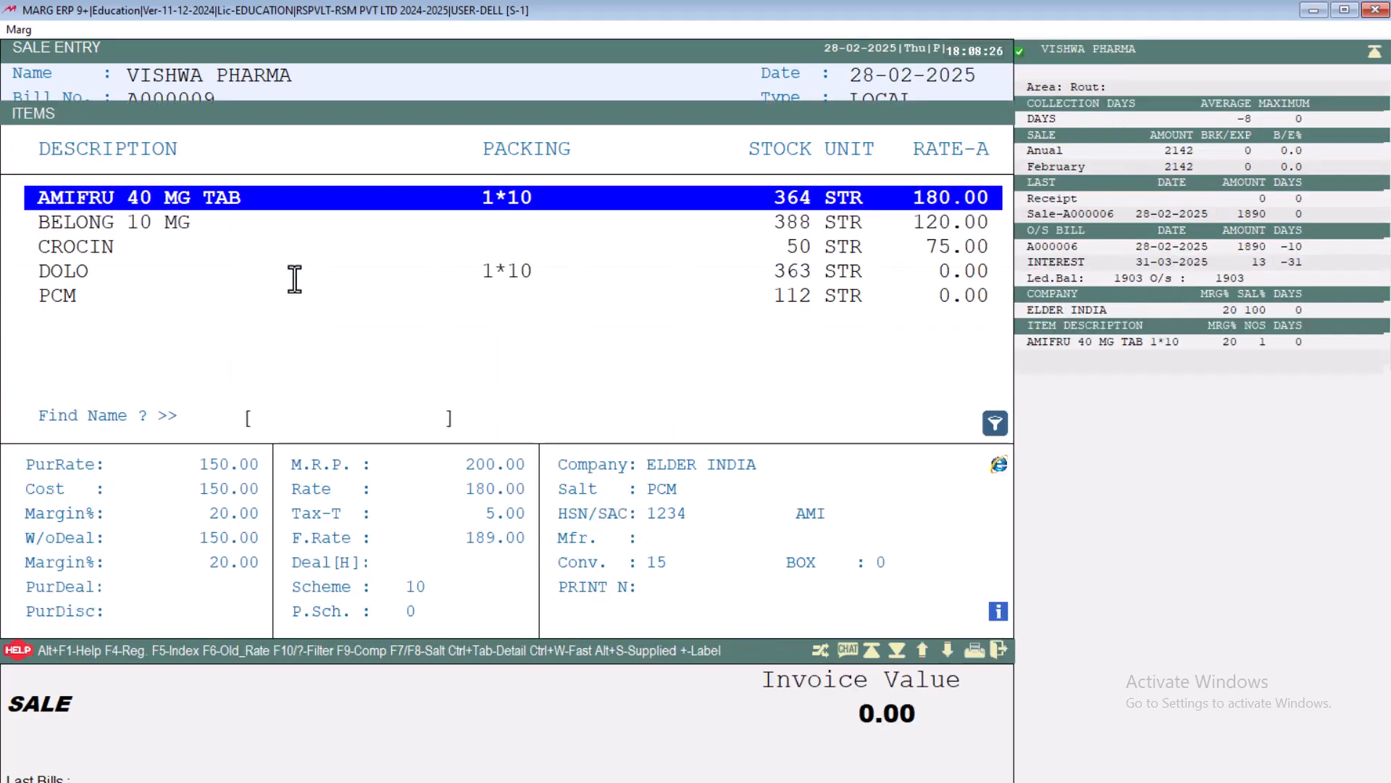
# Add 10 strips of BELONG 10 MG from batch BL-850, accepting the free quantity, rate and discount
pyautogui.press('Down')
pyautogui.press('Return')
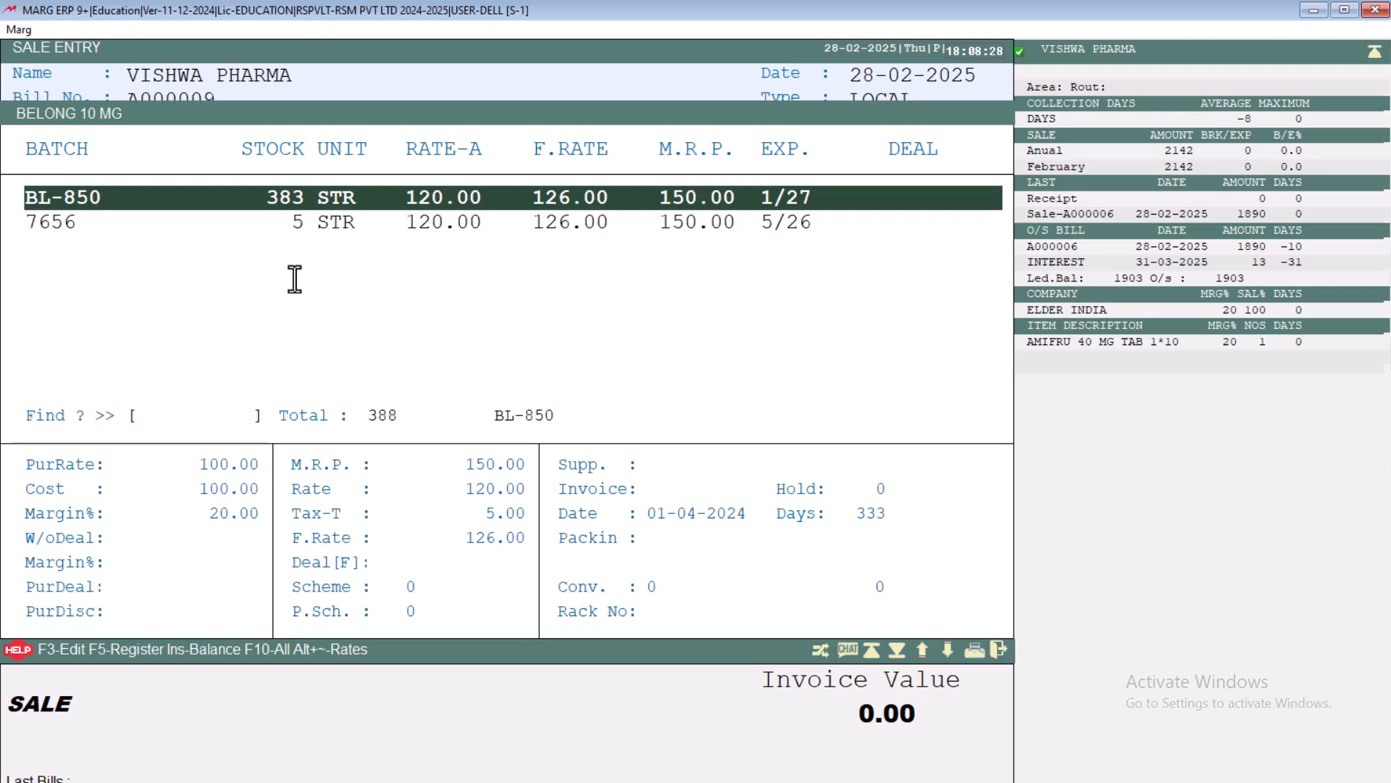
pyautogui.press('Return')
pyautogui.write('10')
pyautogui.press('Return')
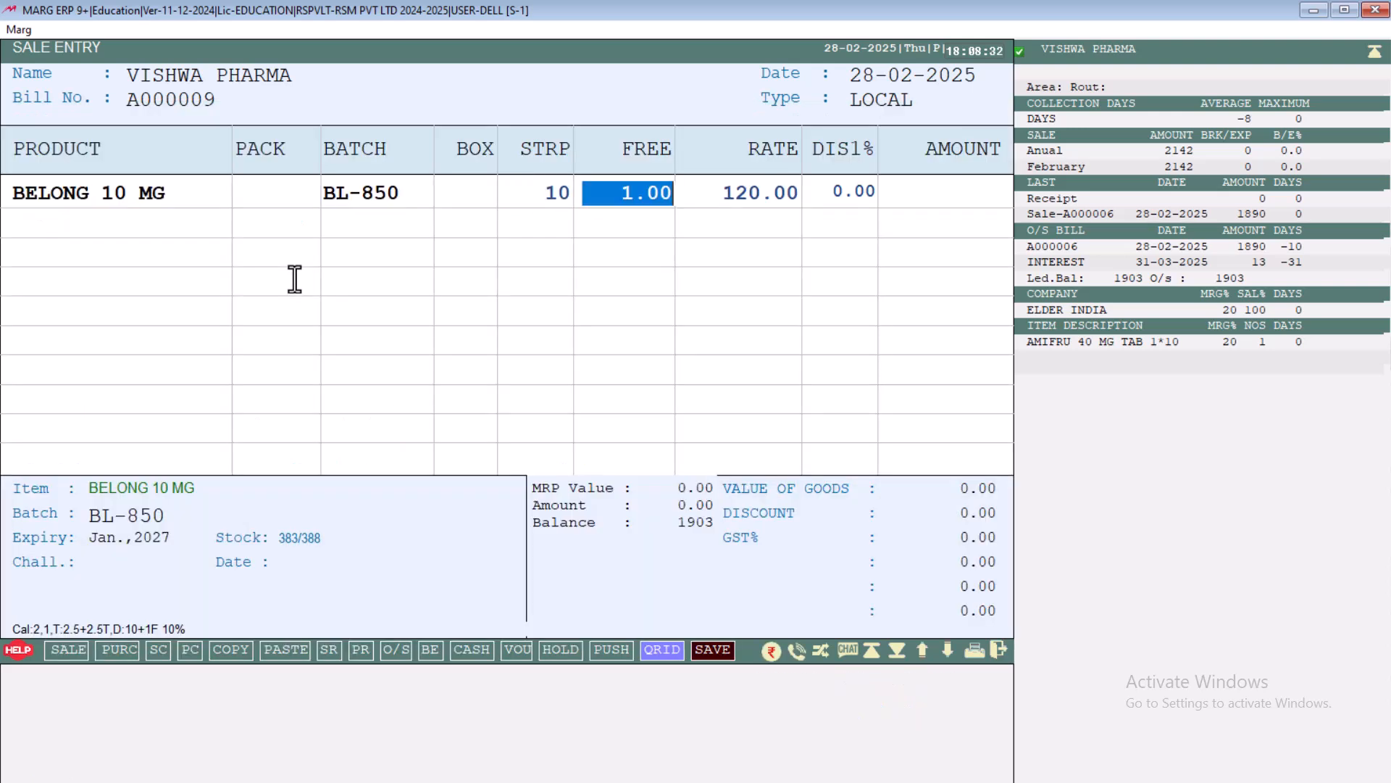
pyautogui.press('Return')
pyautogui.press('Return')
pyautogui.press('Return')
# Add 10 strips of AMIFRU 40 MG TAB from batch TB-7374, accepting the free quantity
pyautogui.press('Return')
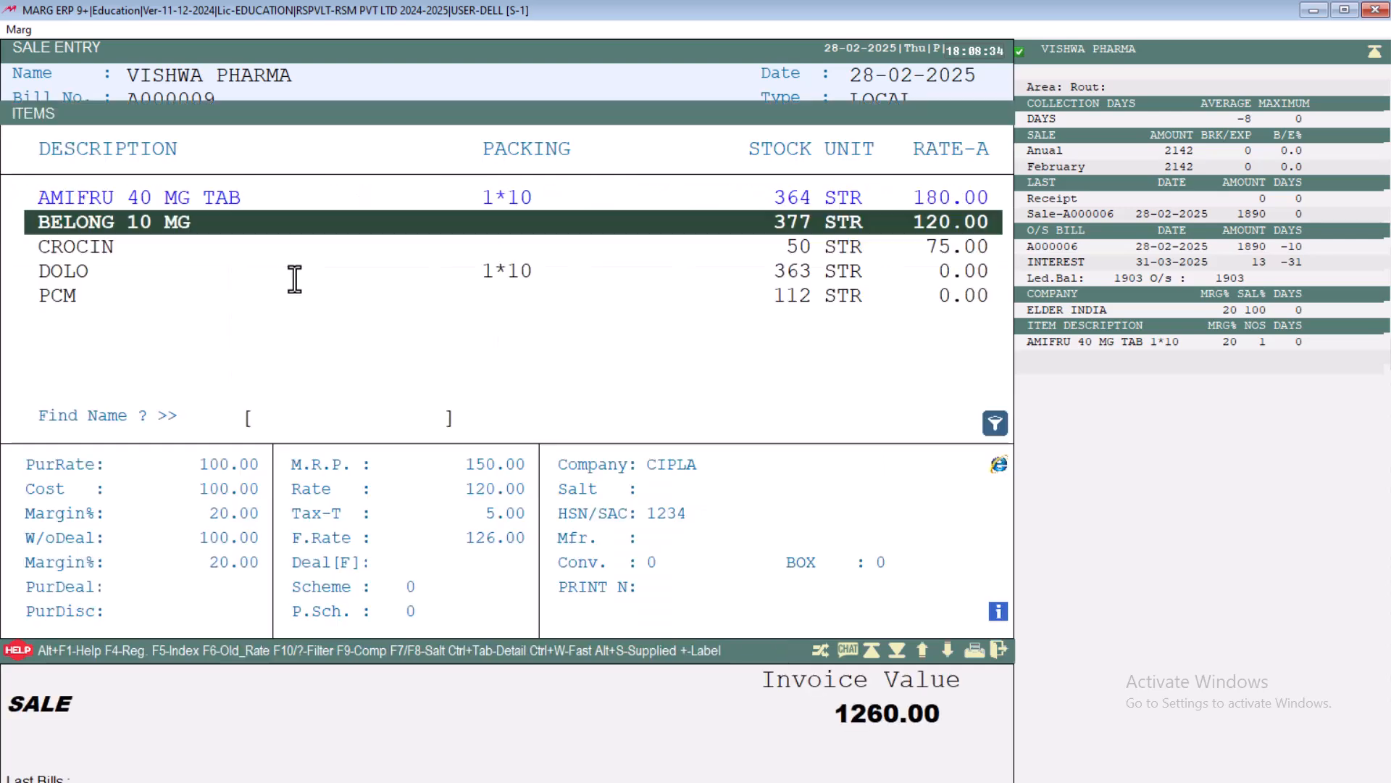
pyautogui.press('Up')
pyautogui.press('Return')
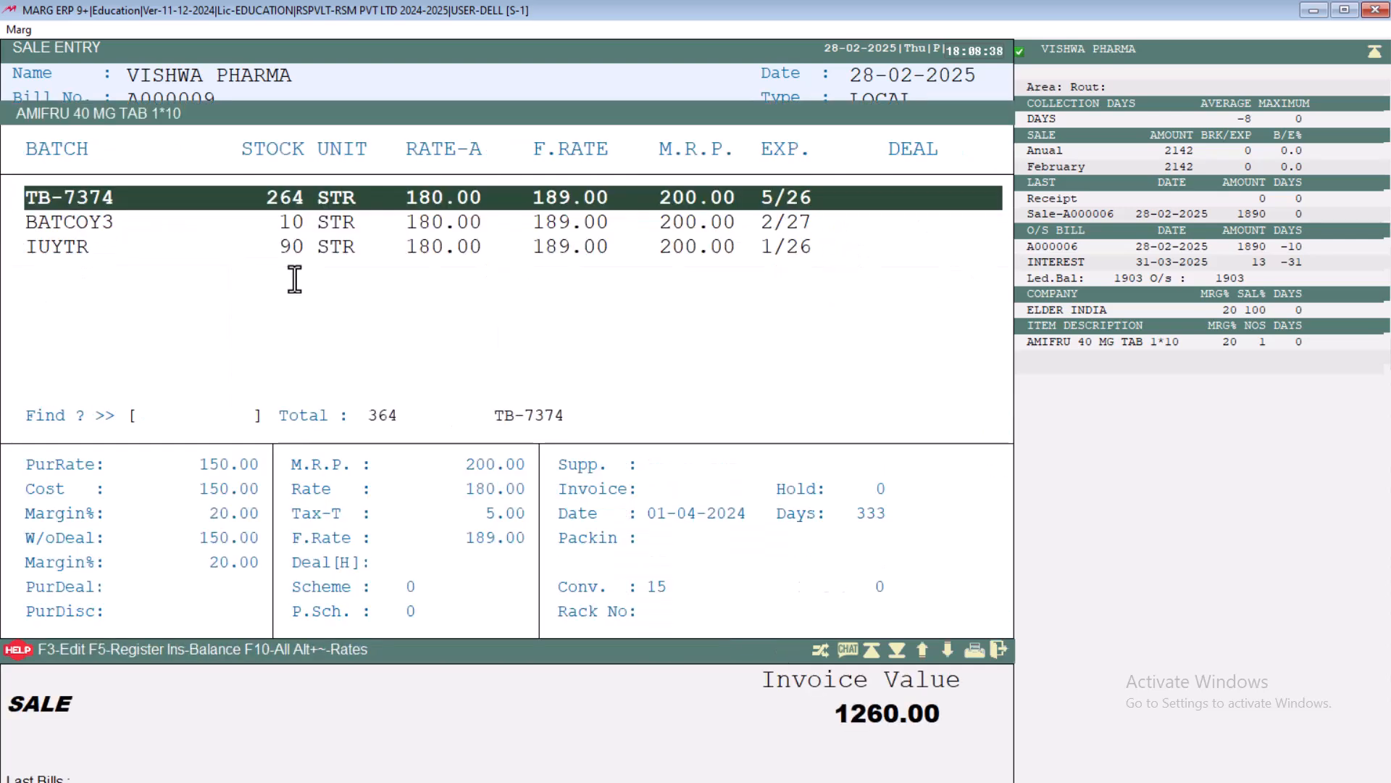
pyautogui.press('Return')
pyautogui.write('10')
pyautogui.press('Return')
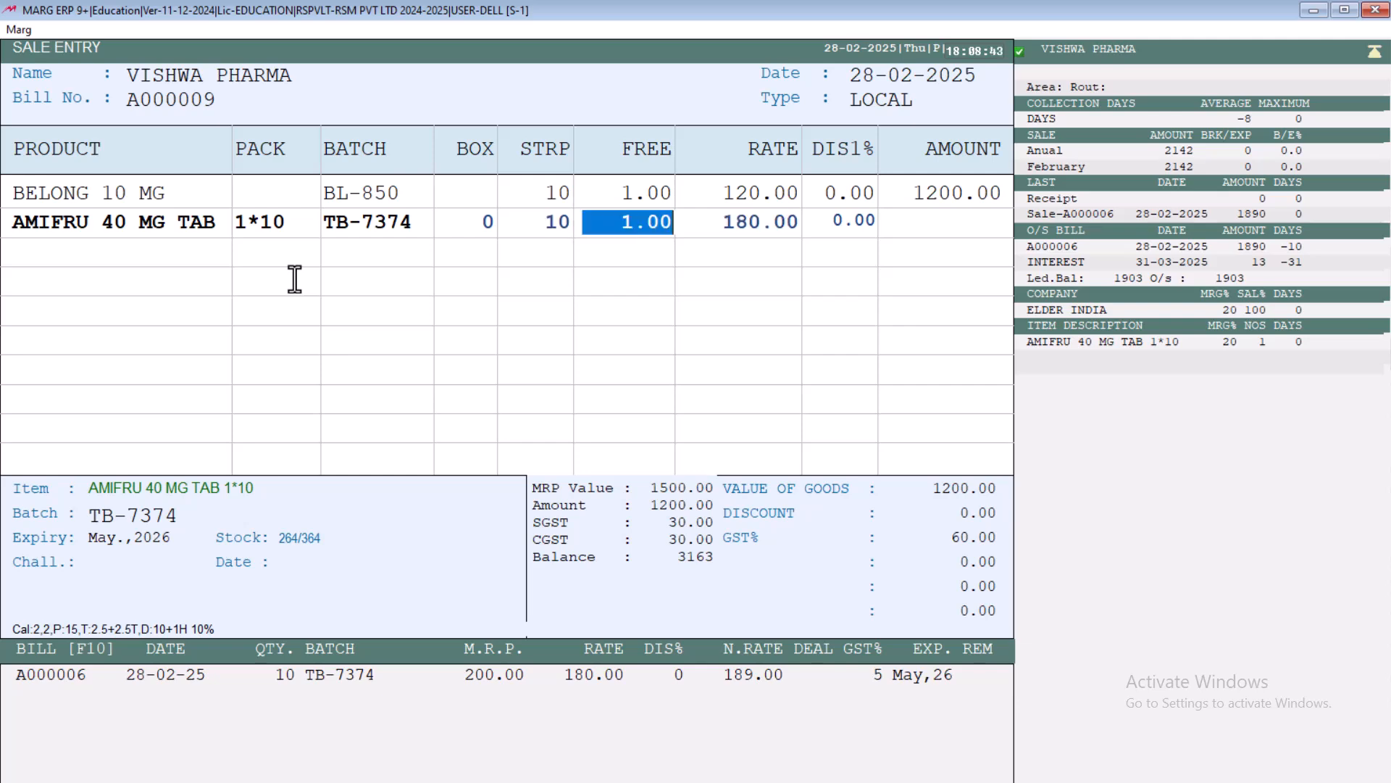
pyautogui.press('Return')
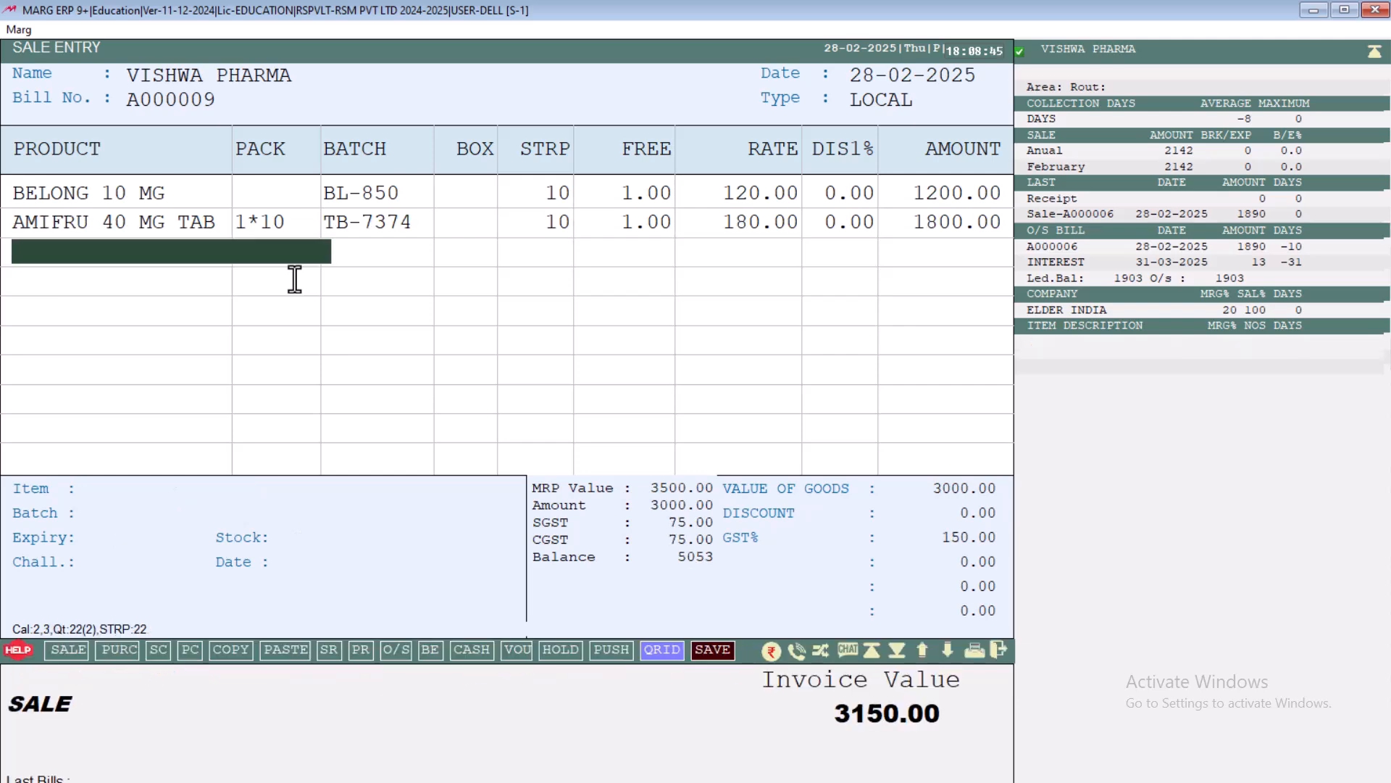
# Add another row of 9 strips of AMIFRU 40 MG TAB from batch TB-7374, answering No to Net Scheme
pyautogui.press('Return')
pyautogui.press('Return')
pyautogui.press('Return')
pyautogui.write('9')
pyautogui.press('Return')
pyautogui.press('Return')
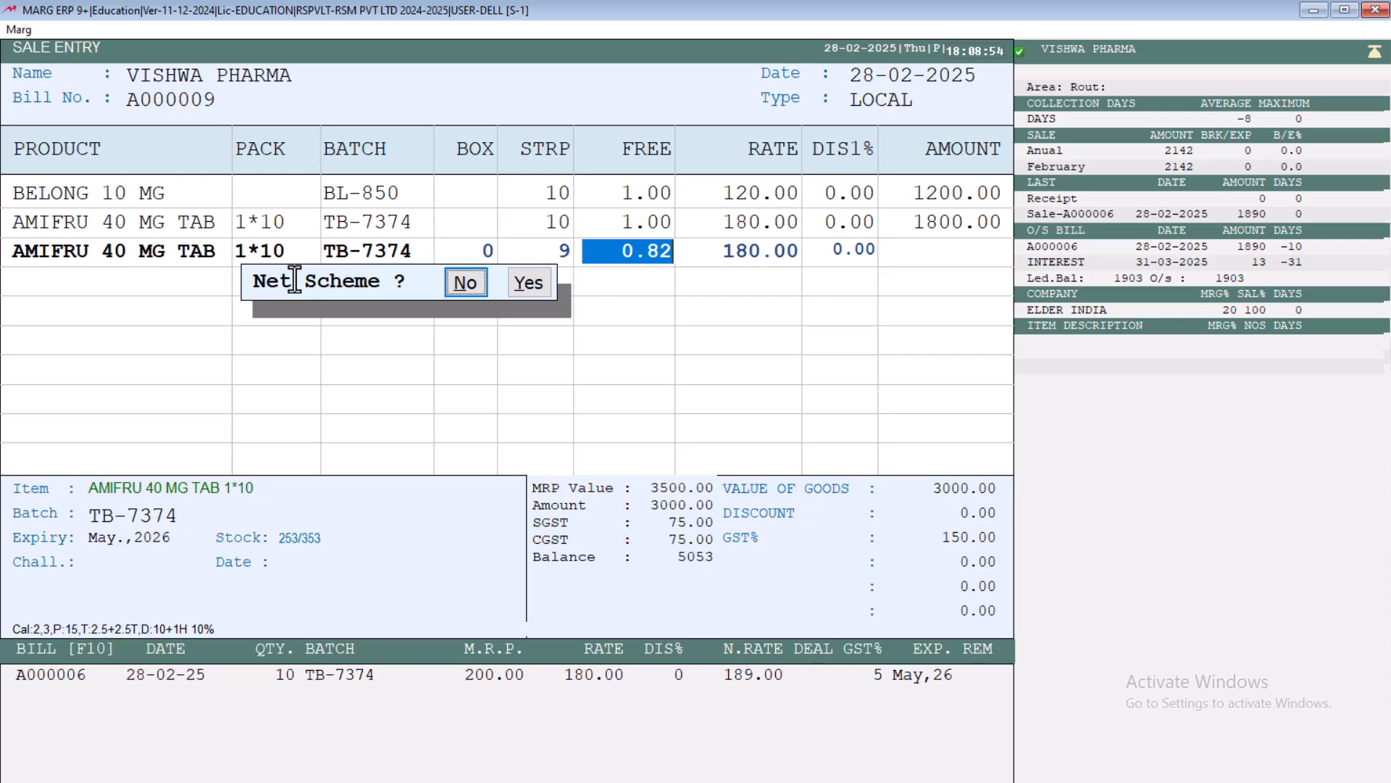
pyautogui.press('Return')
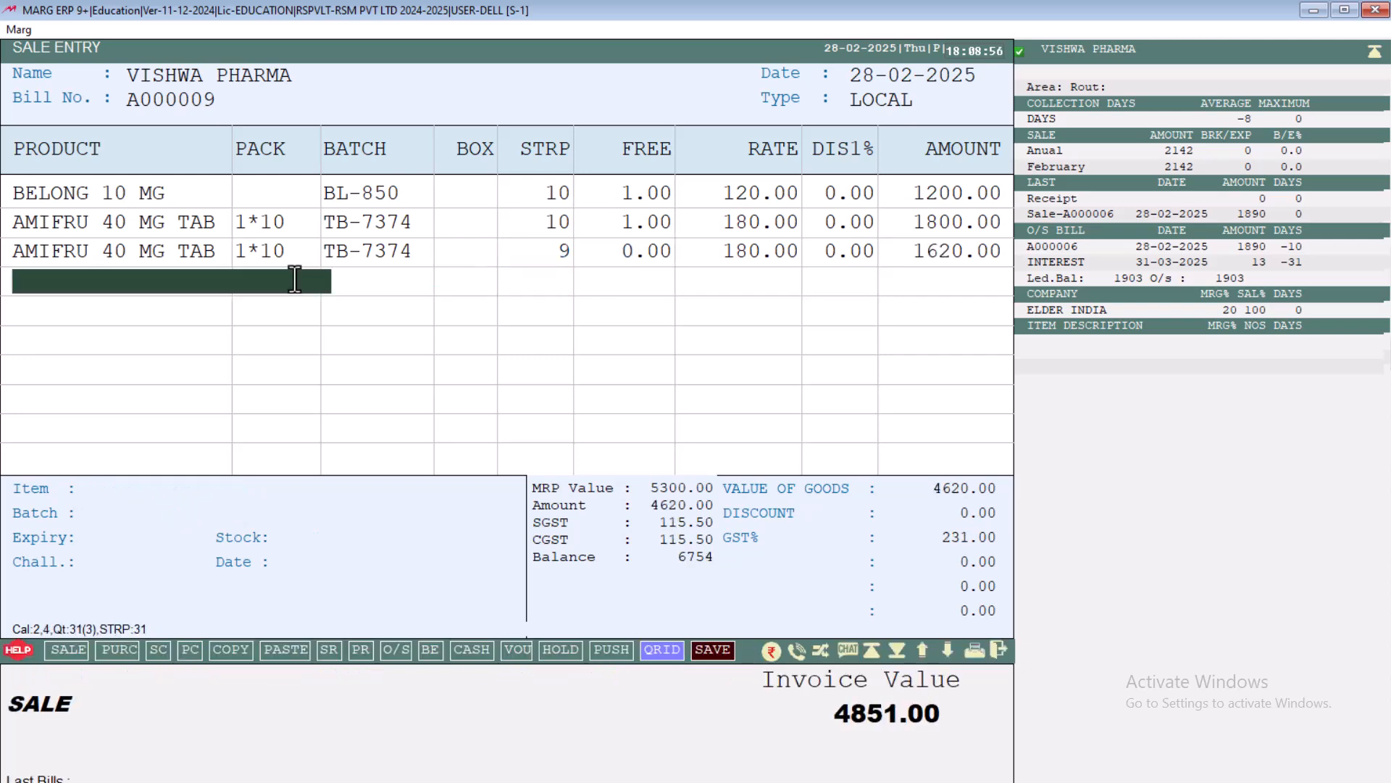
# Look through the item list without adding anything and abandon the unsaved sale bill
pyautogui.press('Return')
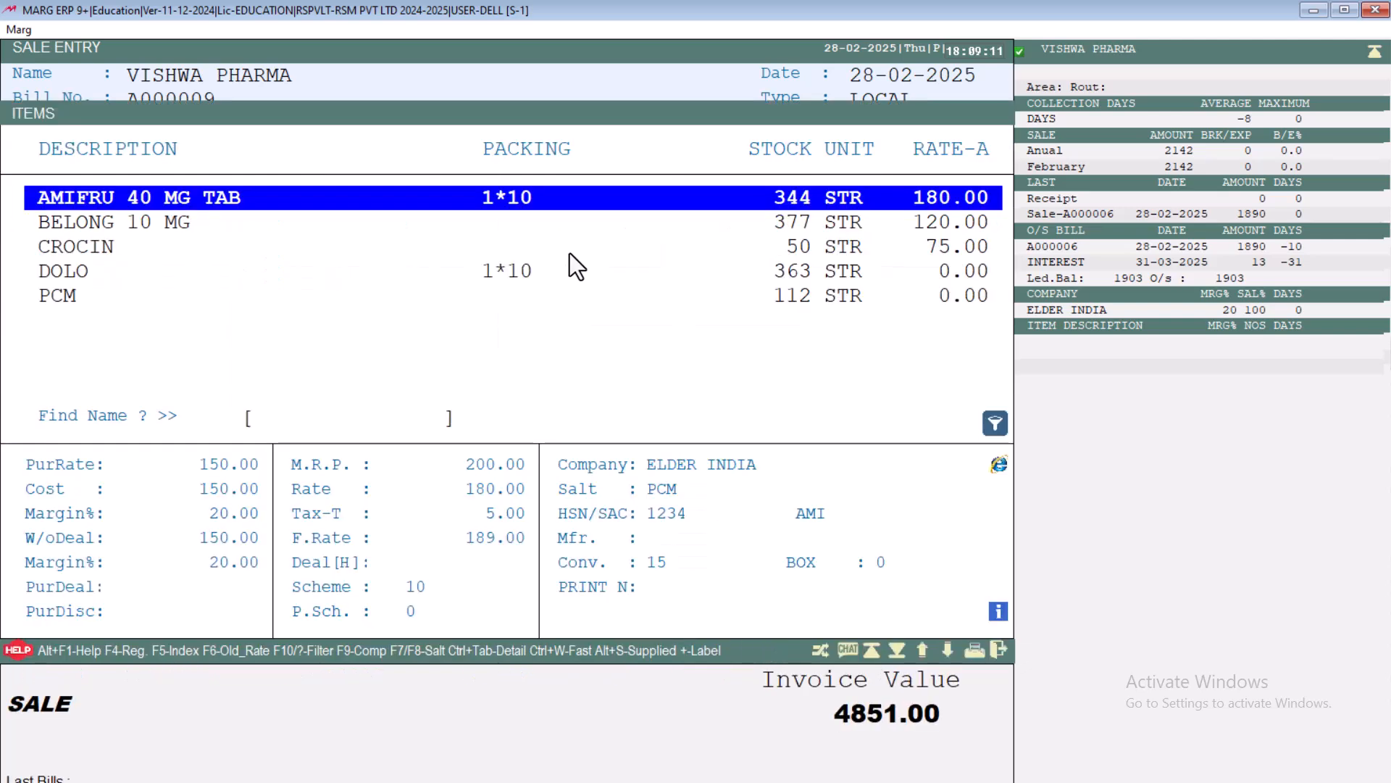
pyautogui.press('Down')
pyautogui.press('Down')
pyautogui.press('Down')
pyautogui.press('Down')
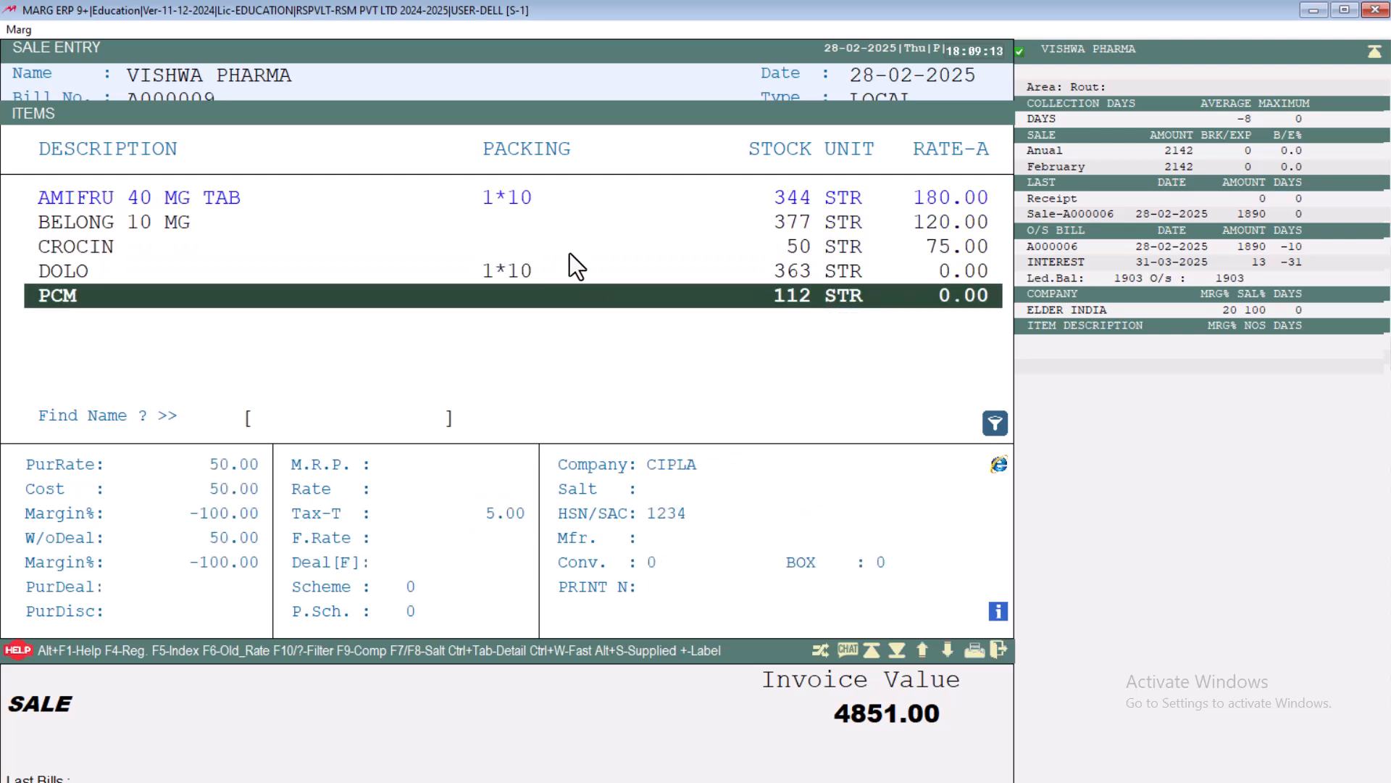
pyautogui.press('Escape')
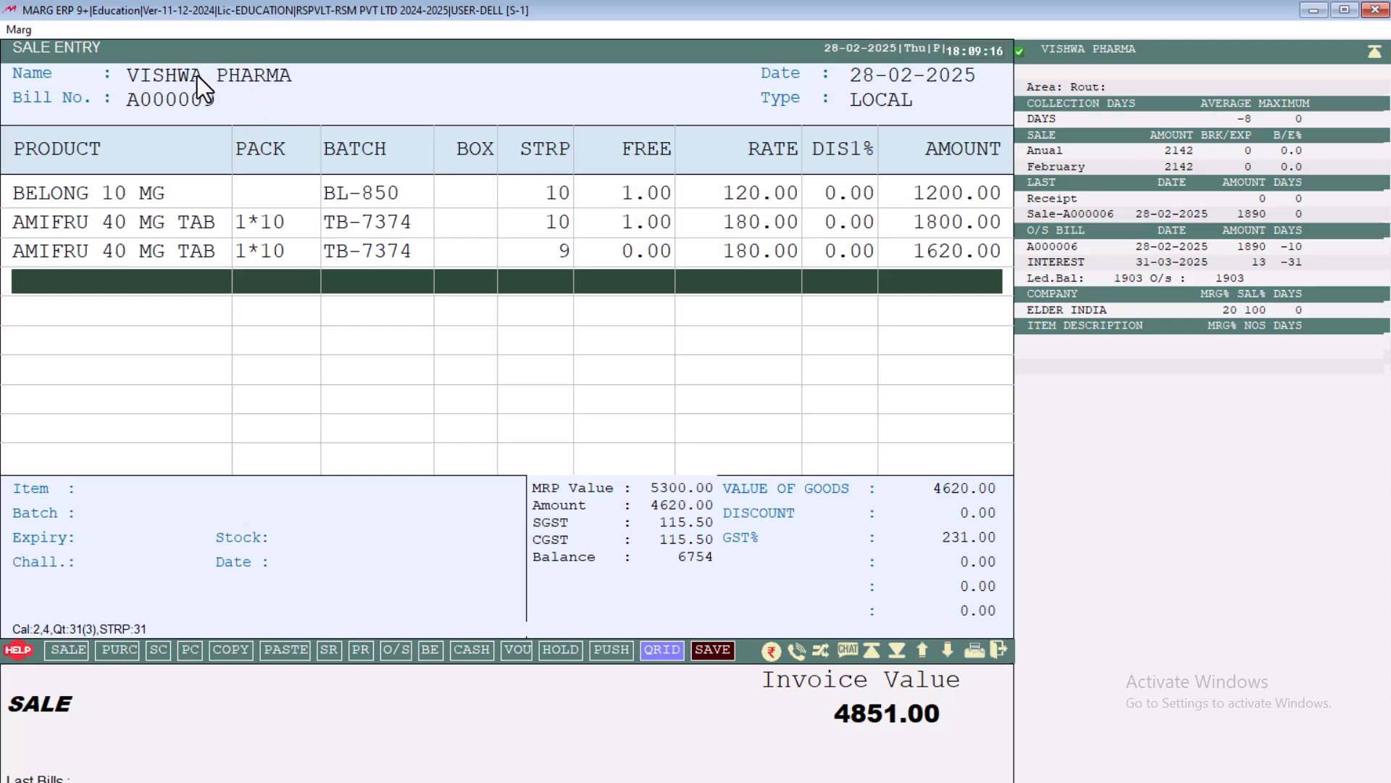
pyautogui.press('Escape')
pyautogui.press('Right')
pyautogui.press('Return')
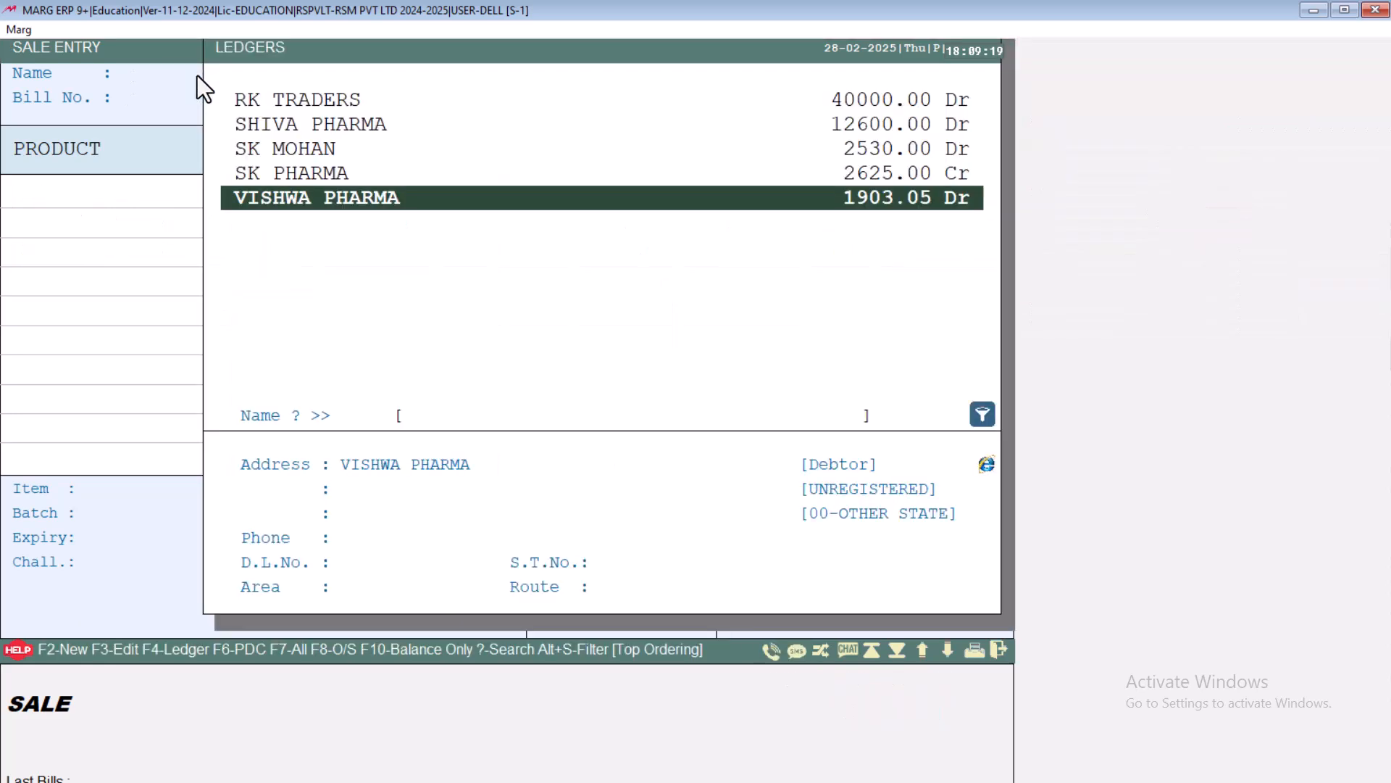
# Reopen the Other Detail settings of VISHWA PHARMA and go past the discount fields to Transport
pyautogui.press('F3')
pyautogui.press('Down')
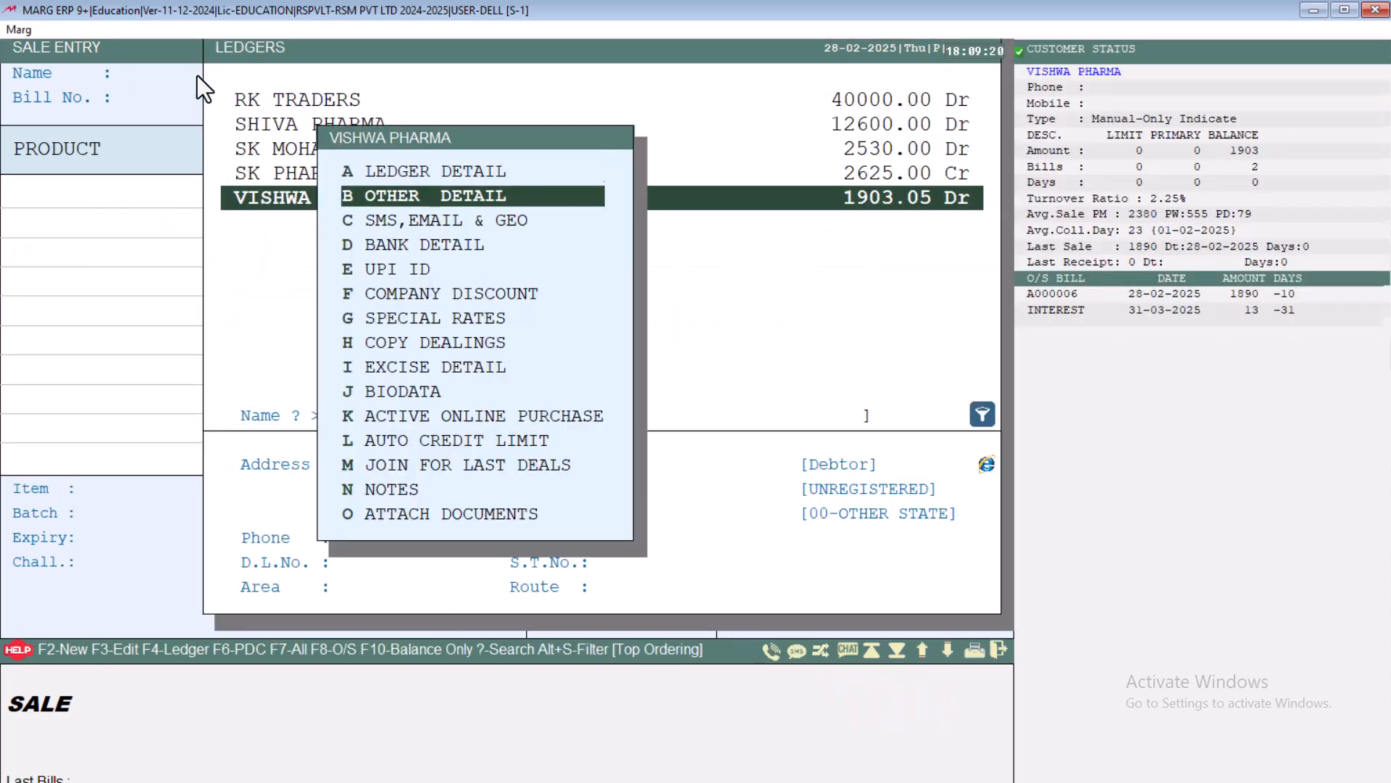
pyautogui.press('Return')
pyautogui.press('Return')
pyautogui.press('Return')
pyautogui.press('Return')
pyautogui.press('Return')
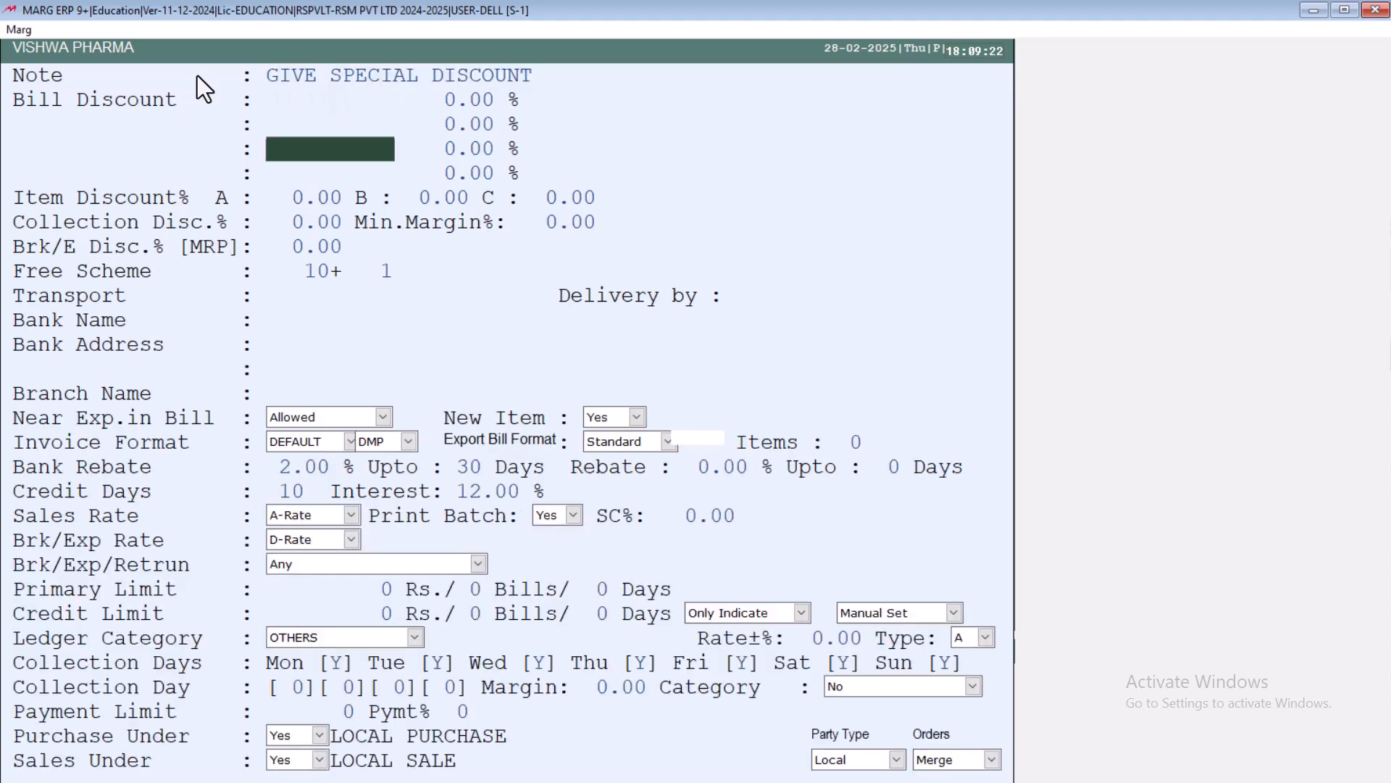
pyautogui.press('Return')
pyautogui.press('Return')
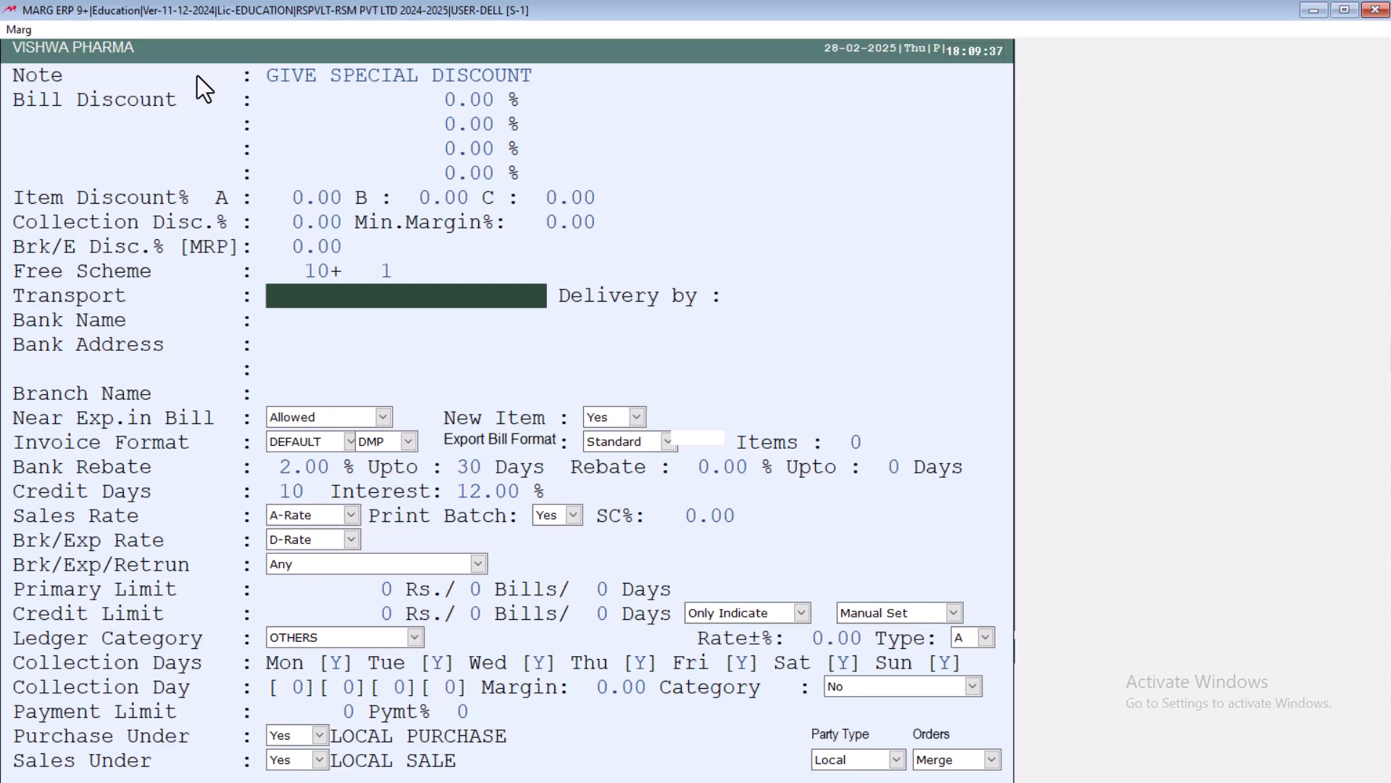
# Examine the party's Transport, Bank Name, Bank Address and Branch Name fields, ending at Near Exp.in Bill
pyautogui.press('Return')
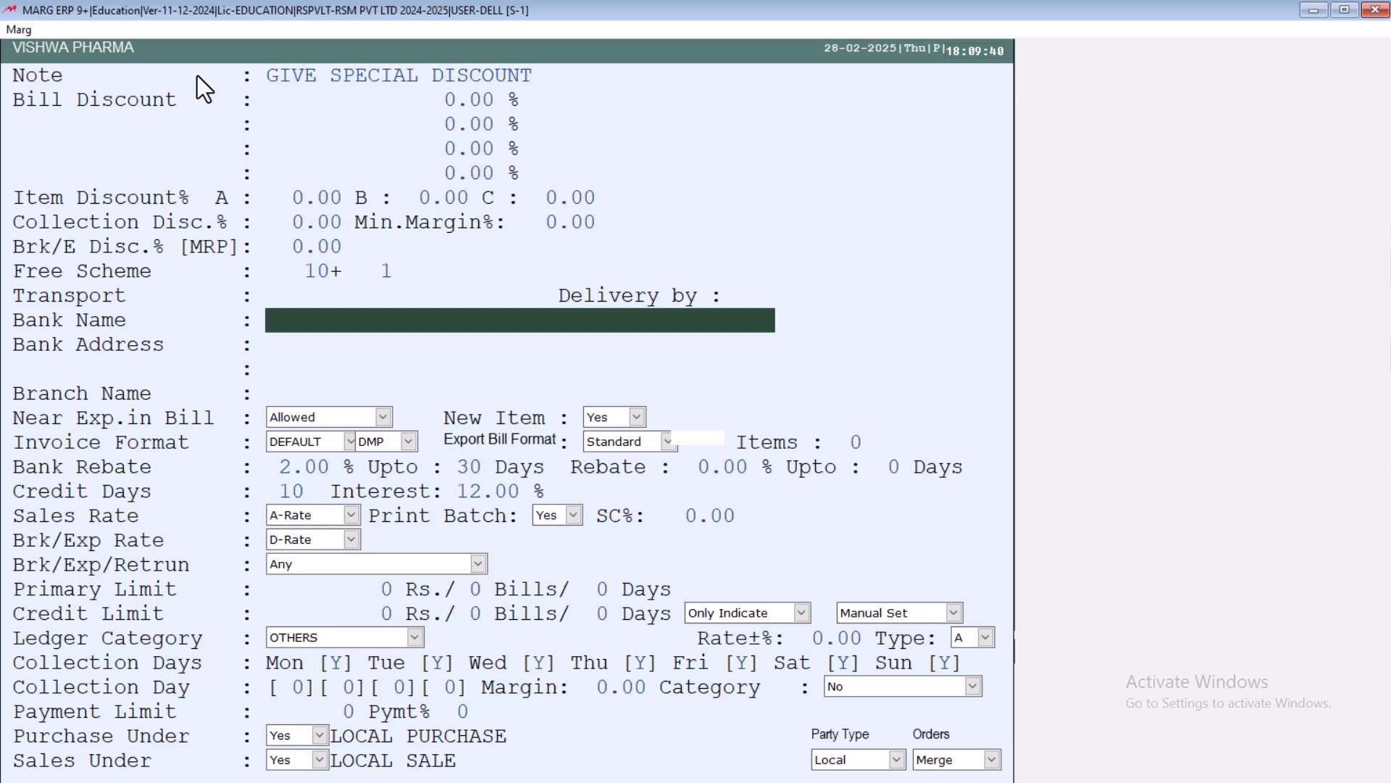
pyautogui.press('Return')
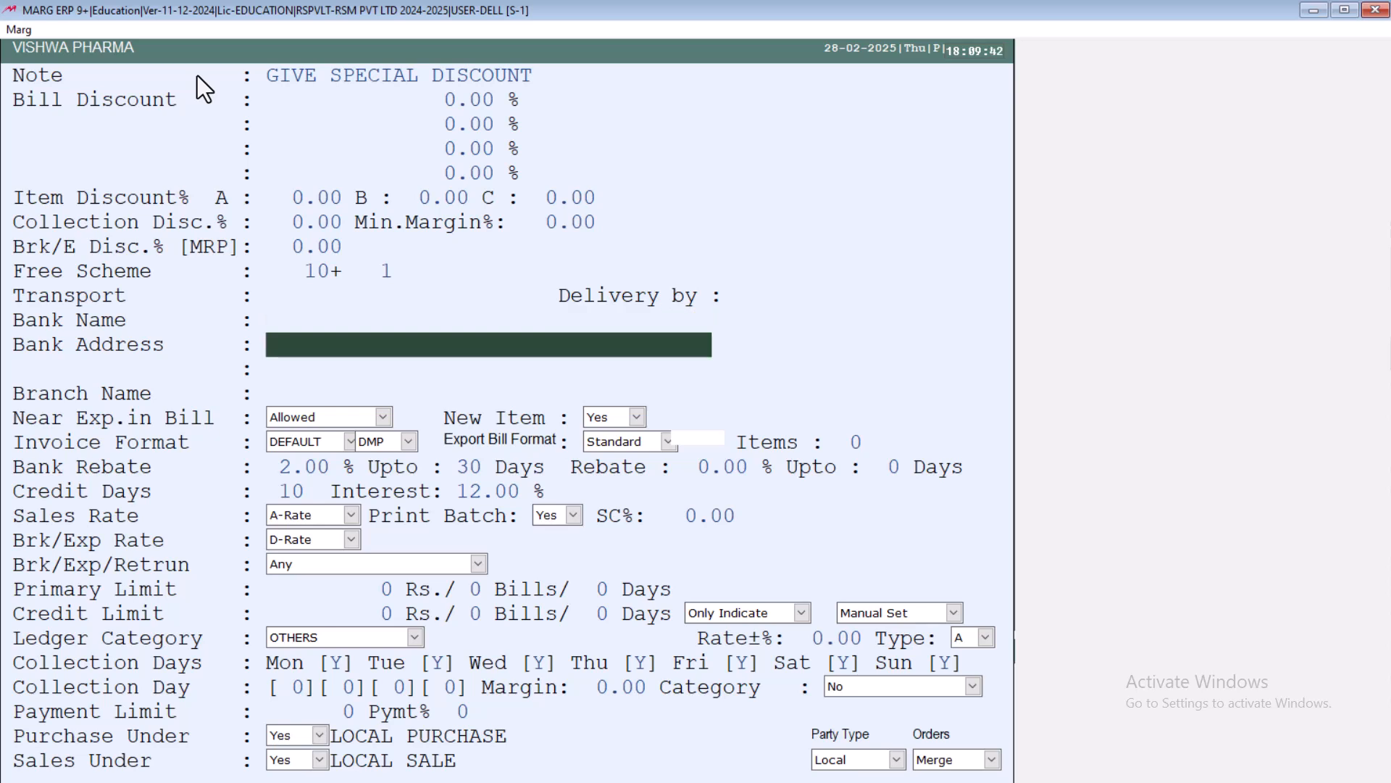
pyautogui.press('Return')
pyautogui.press('Return')
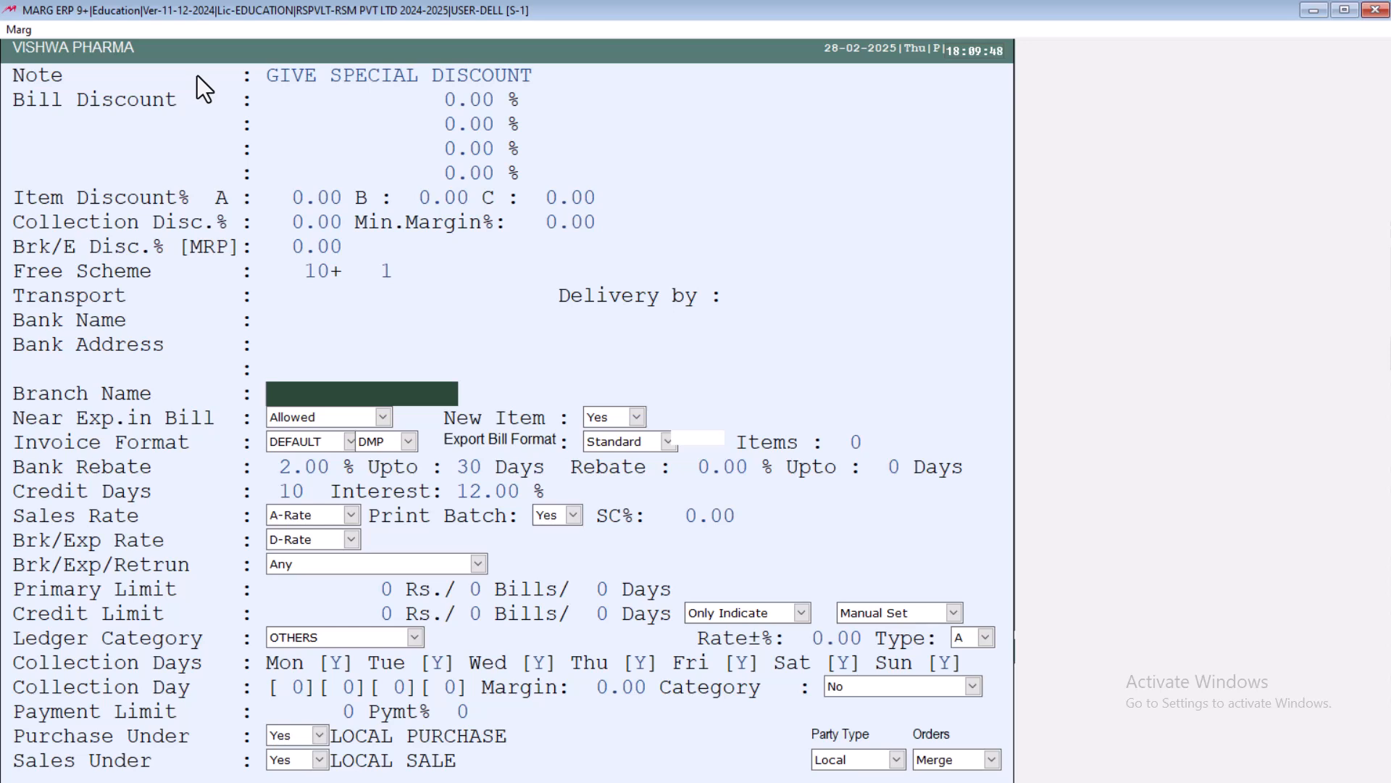
pyautogui.press('Return')
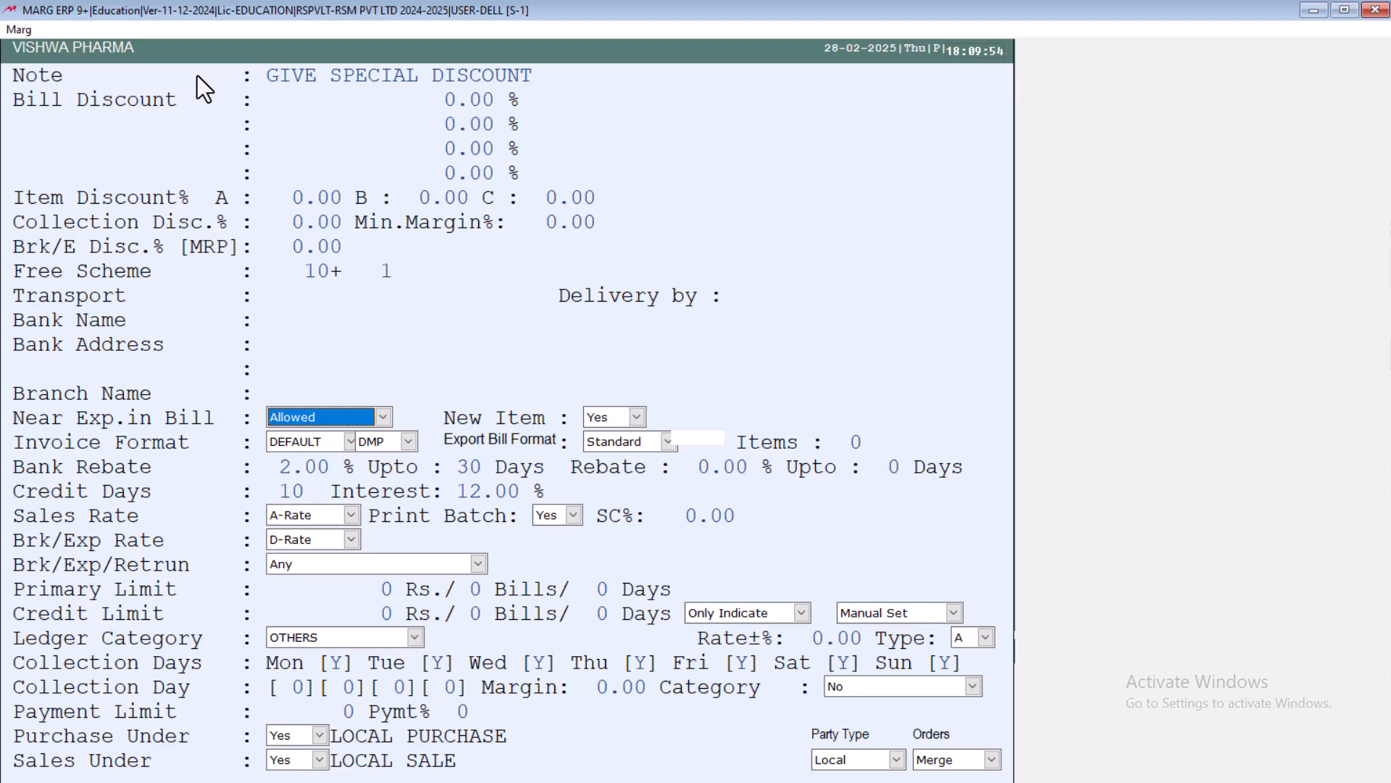
# View the available options for Near Exp.in Bill and return to the main screen without changes
pyautogui.hotkey('alt', 'Down')
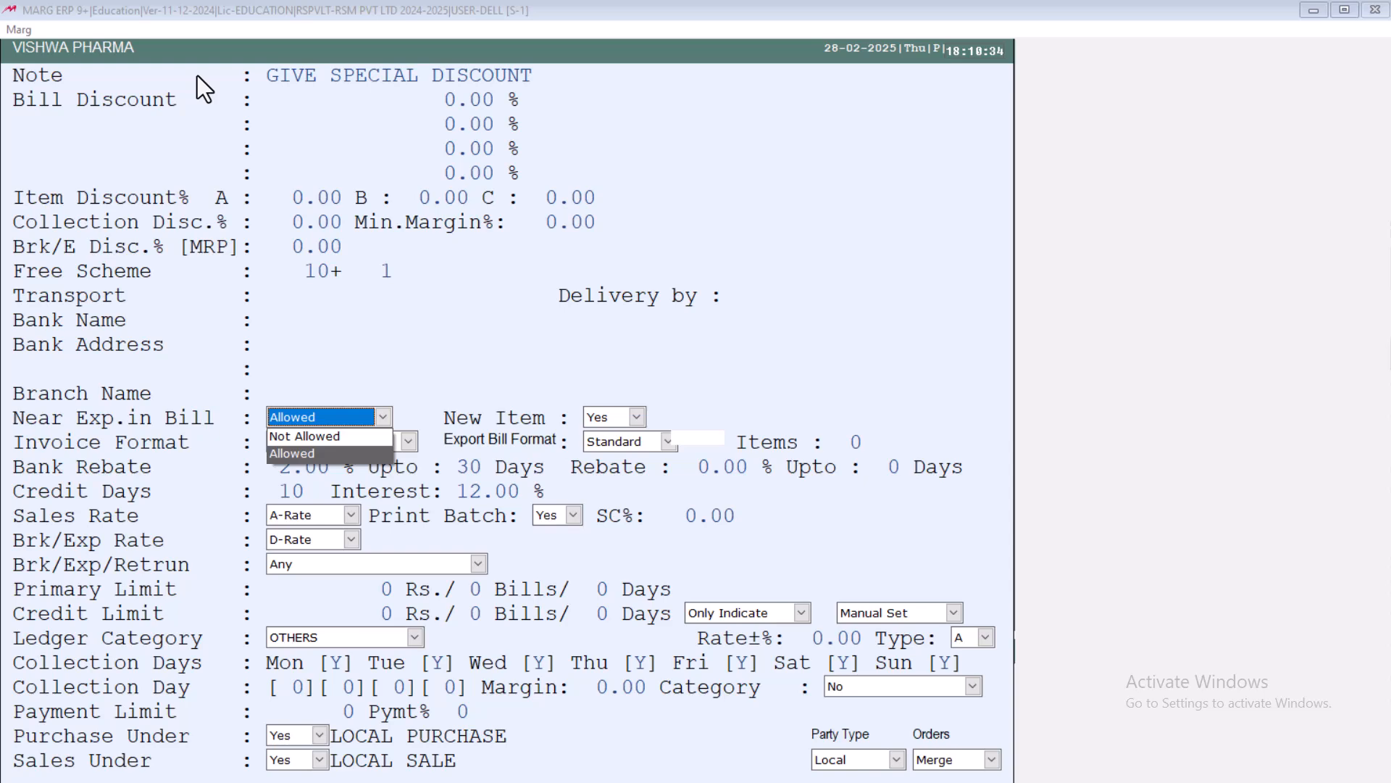
pyautogui.press('Escape')
pyautogui.press('Escape')
pyautogui.press('Escape')
pyautogui.press('Escape')
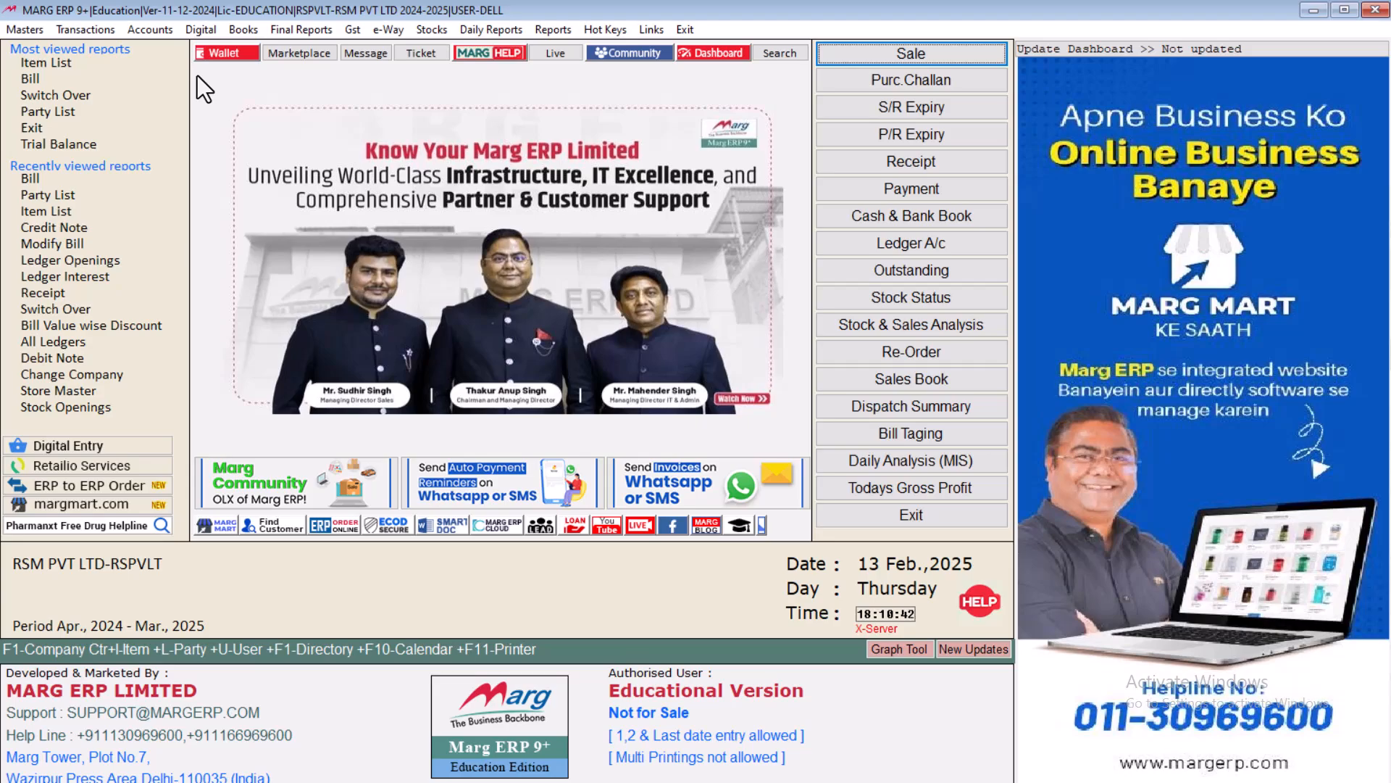
# Open the Control Room and search all controls anywhere for "NEAR EXP"
pyautogui.hotkey('ctrl', 'r')
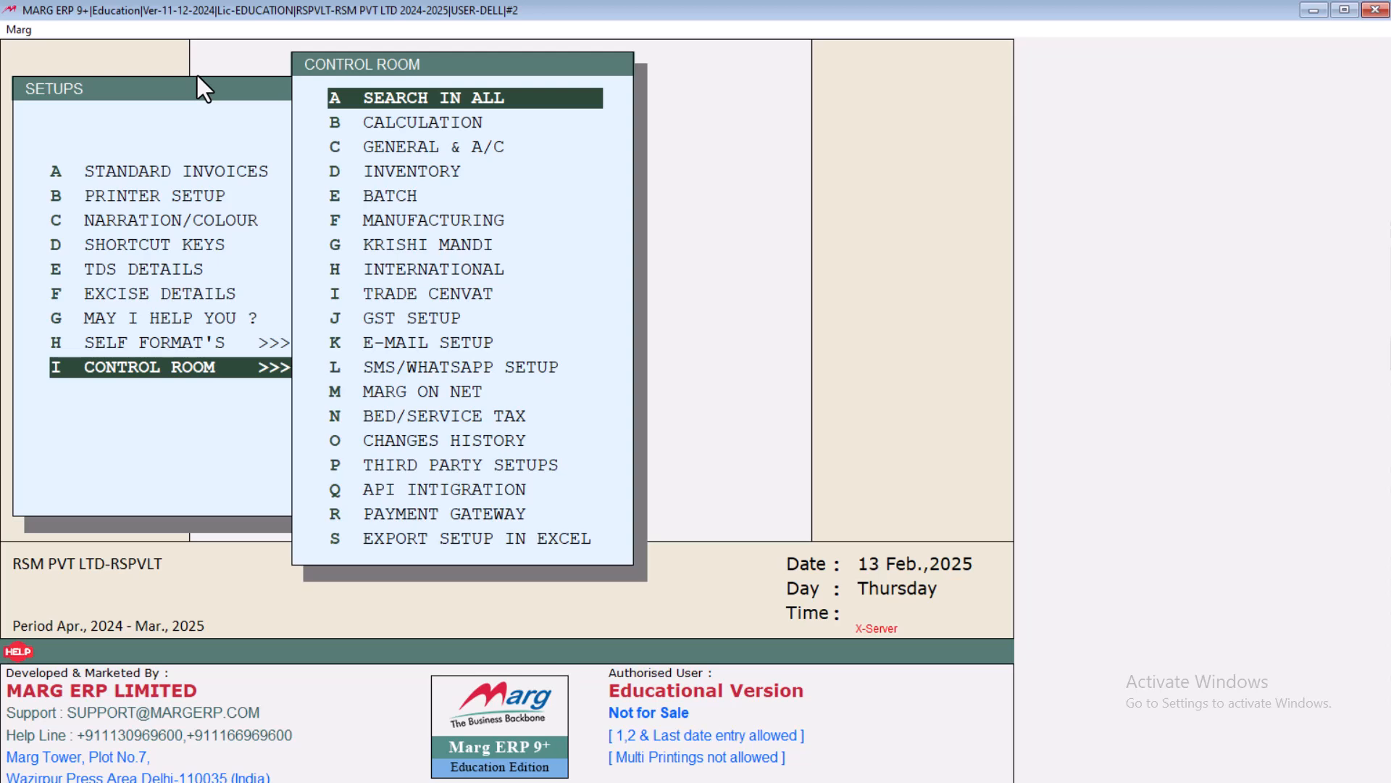
pyautogui.press('Return')
pyautogui.write('NEJW')
pyautogui.press('BackSpace')
pyautogui.press('BackSpace')
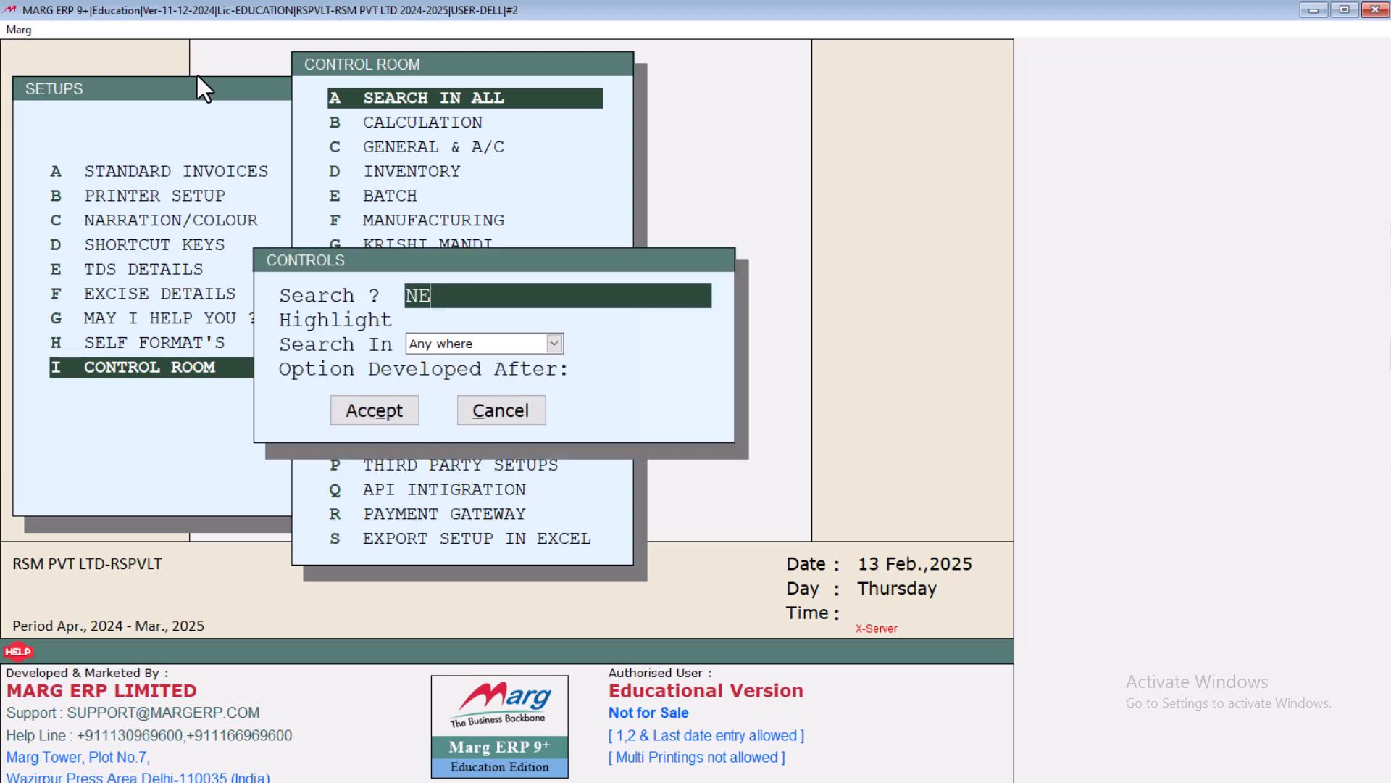
pyautogui.write('AR EXP')
pyautogui.press('Return')
pyautogui.press('Return')
pyautogui.press('Return')
pyautogui.press('Return')
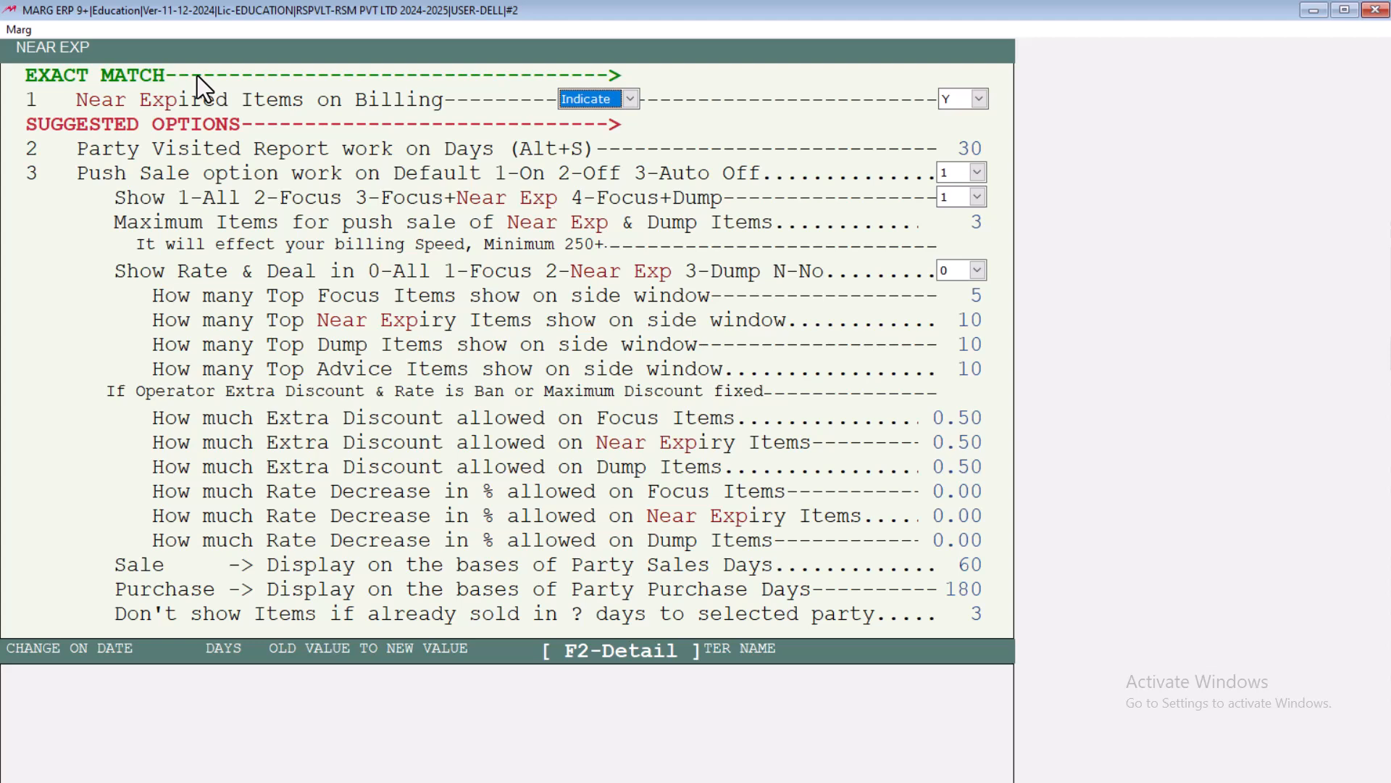
# View the Indicate and Ban options of Near Expired Items on Billing and keep Indicate with Y
pyautogui.hotkey('alt', 'Down')
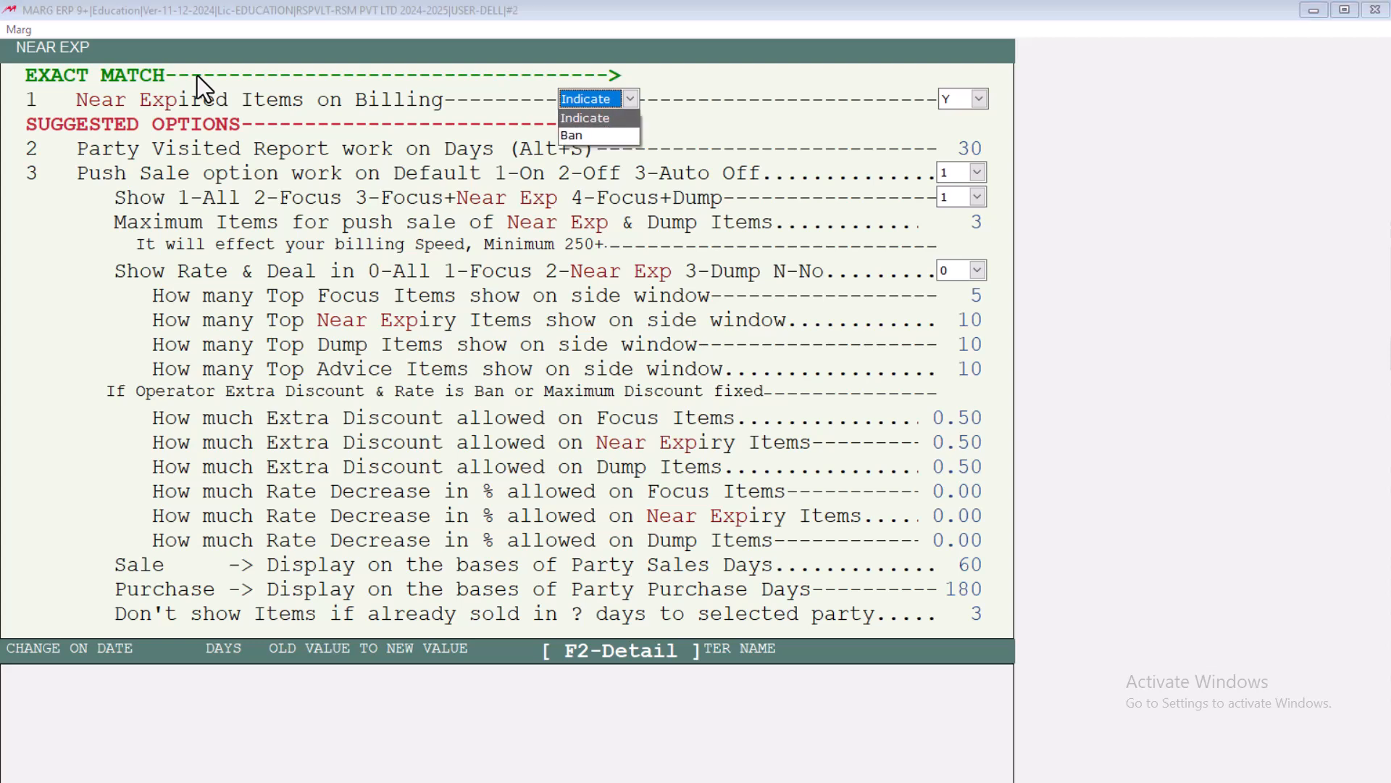
pyautogui.press('Down')
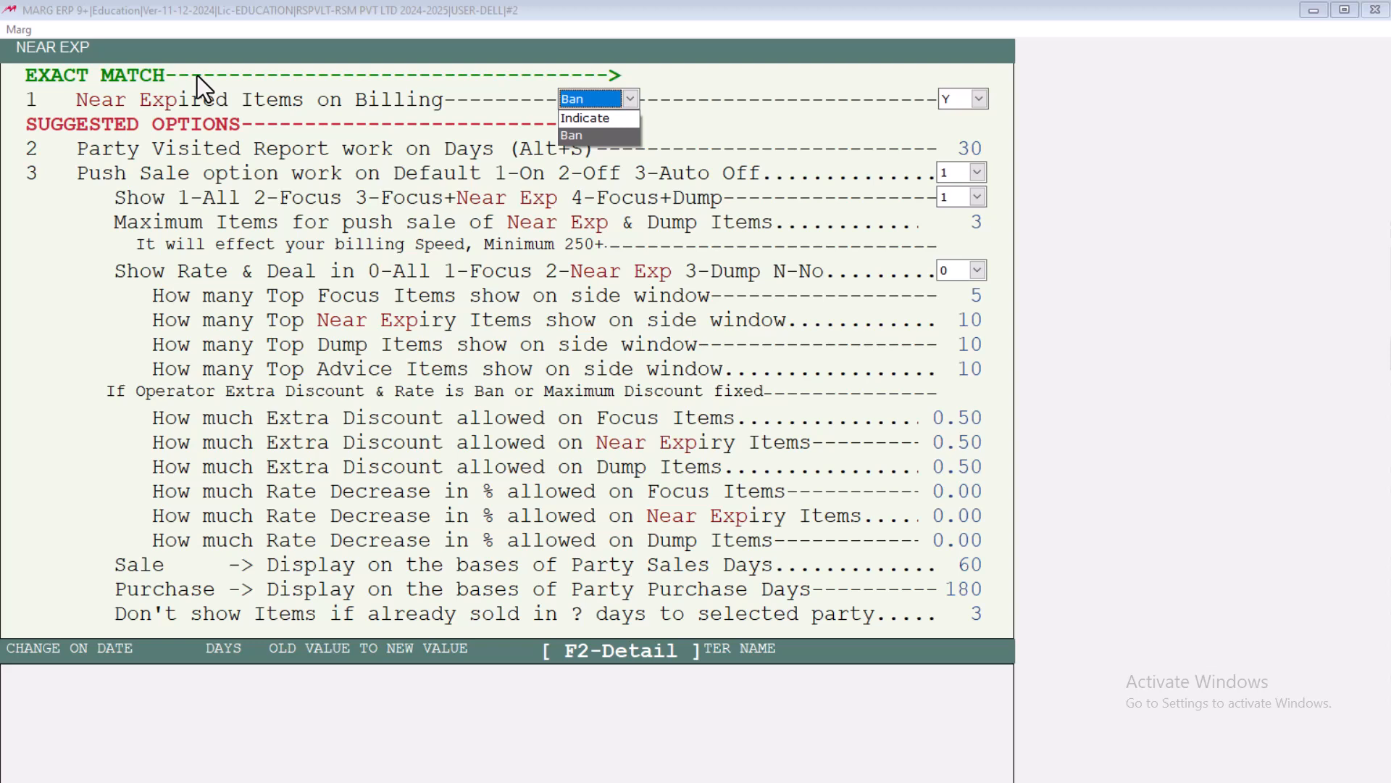
pyautogui.press('Up')
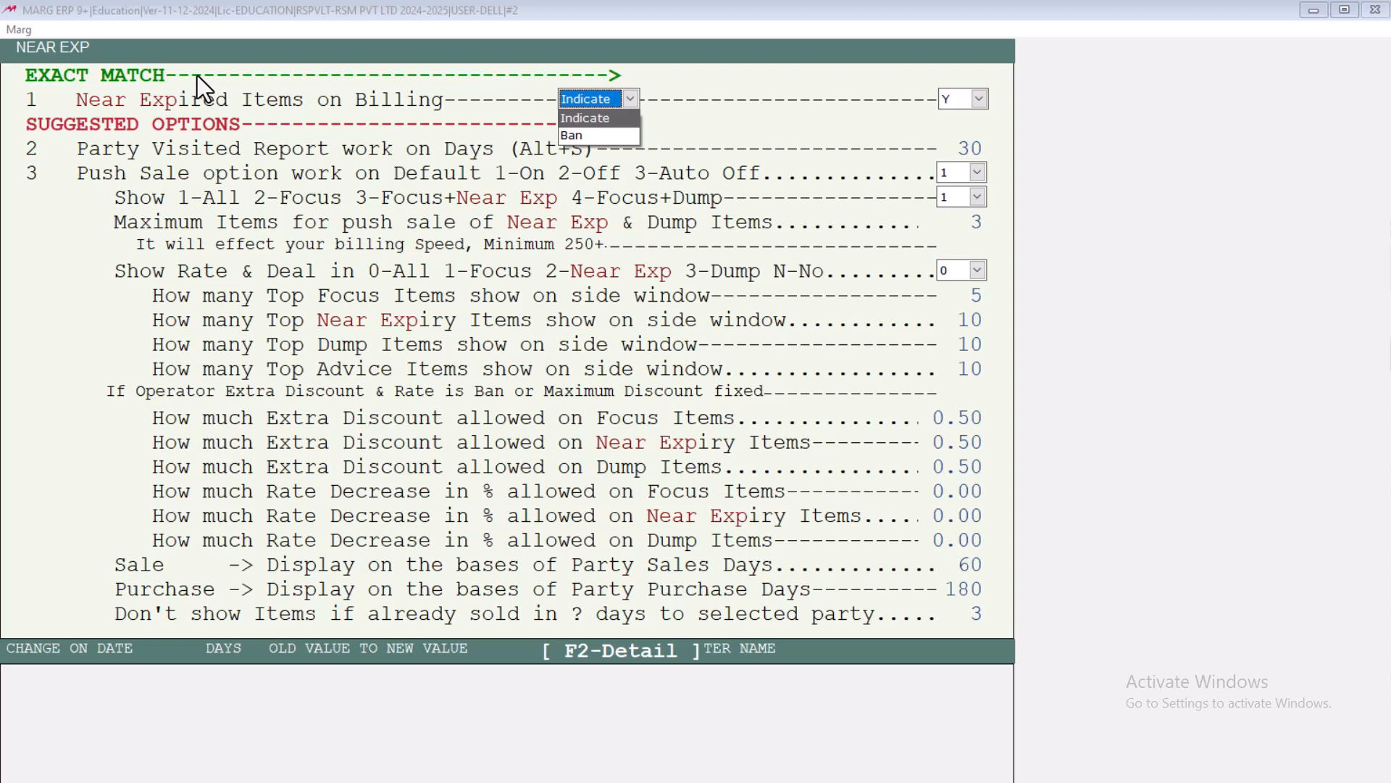
pyautogui.press('Return')
pyautogui.press('Return')
pyautogui.press('Return')
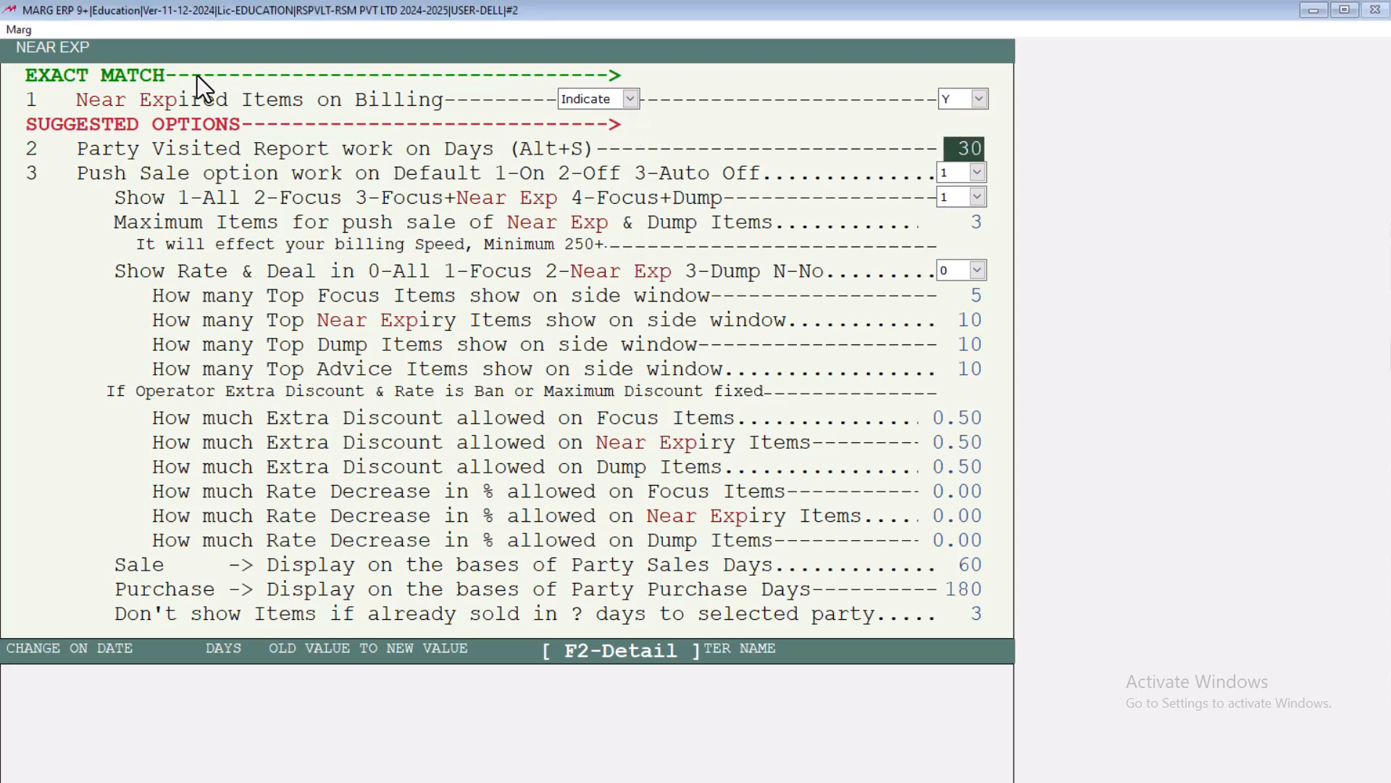
# Go through the suggested push-sale options down to the near-expiry and dump day settings without changing any value
pyautogui.press('Return')
pyautogui.press('Return')
pyautogui.press('Return')
pyautogui.press('Return')
pyautogui.press('Return')
pyautogui.press('Return')
pyautogui.press('Return')
pyautogui.press('Return')
pyautogui.press('Return')
pyautogui.press('Return')
pyautogui.press('Return')
pyautogui.press('Return')
pyautogui.press('Return')
pyautogui.press('Return')
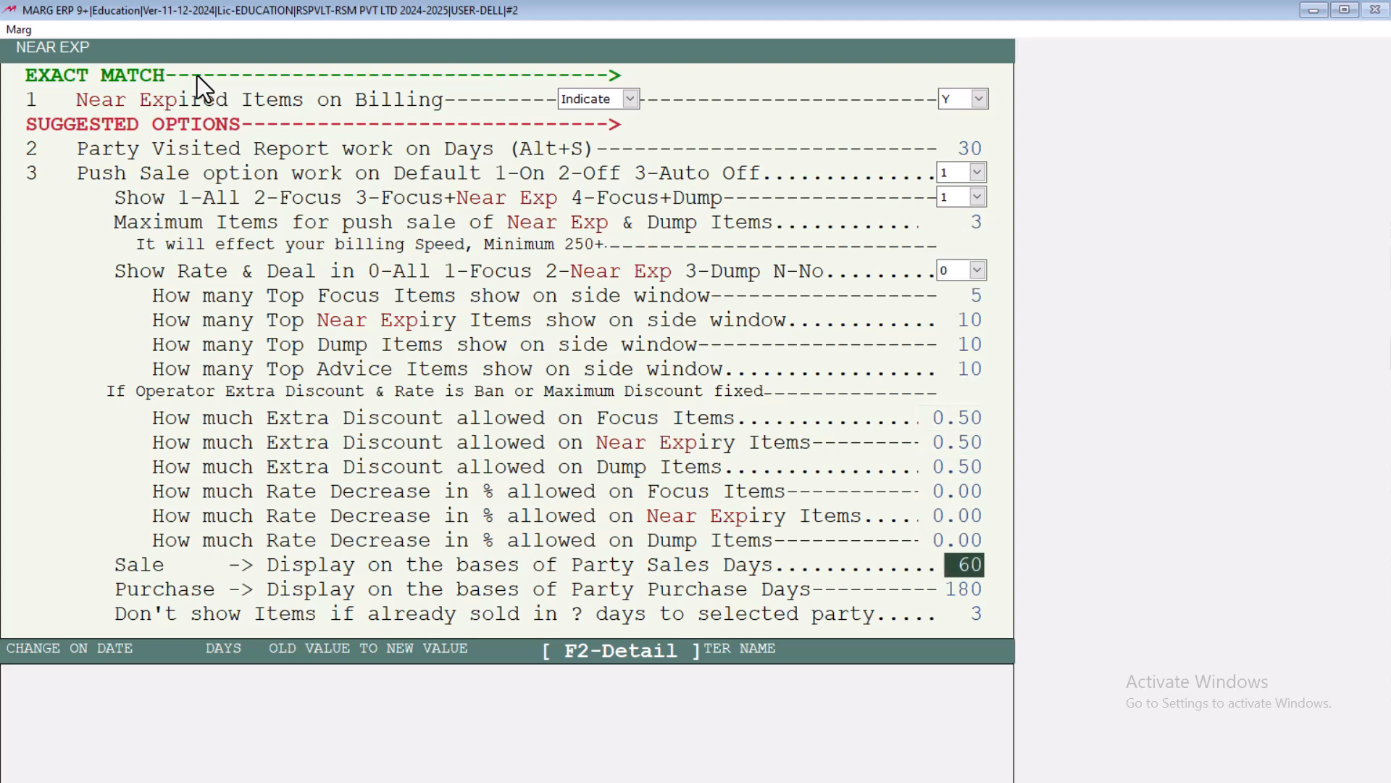
pyautogui.press('Return')
pyautogui.press('Return')
pyautogui.press('Return')
pyautogui.press('Return')
pyautogui.press('Return')
pyautogui.press('Return')
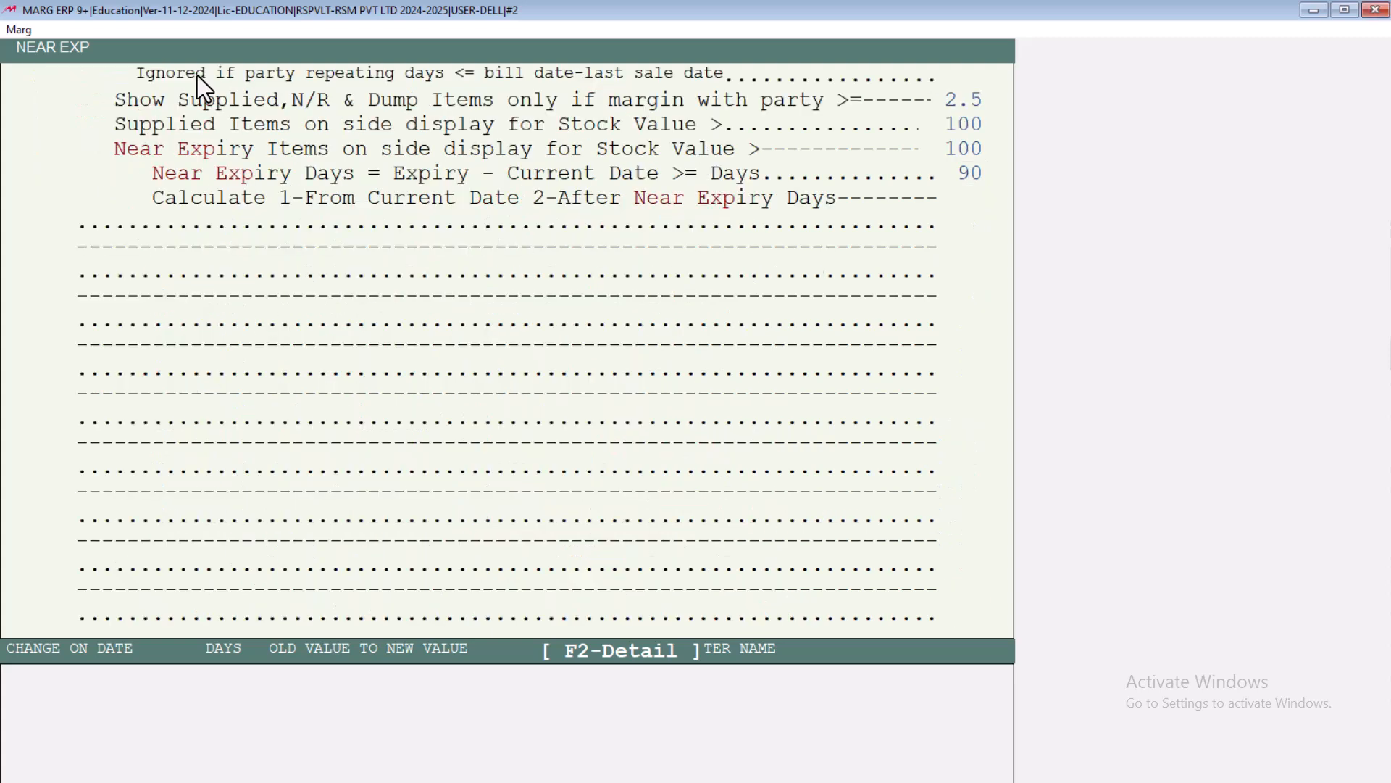
pyautogui.press('Return')
pyautogui.press('Return')
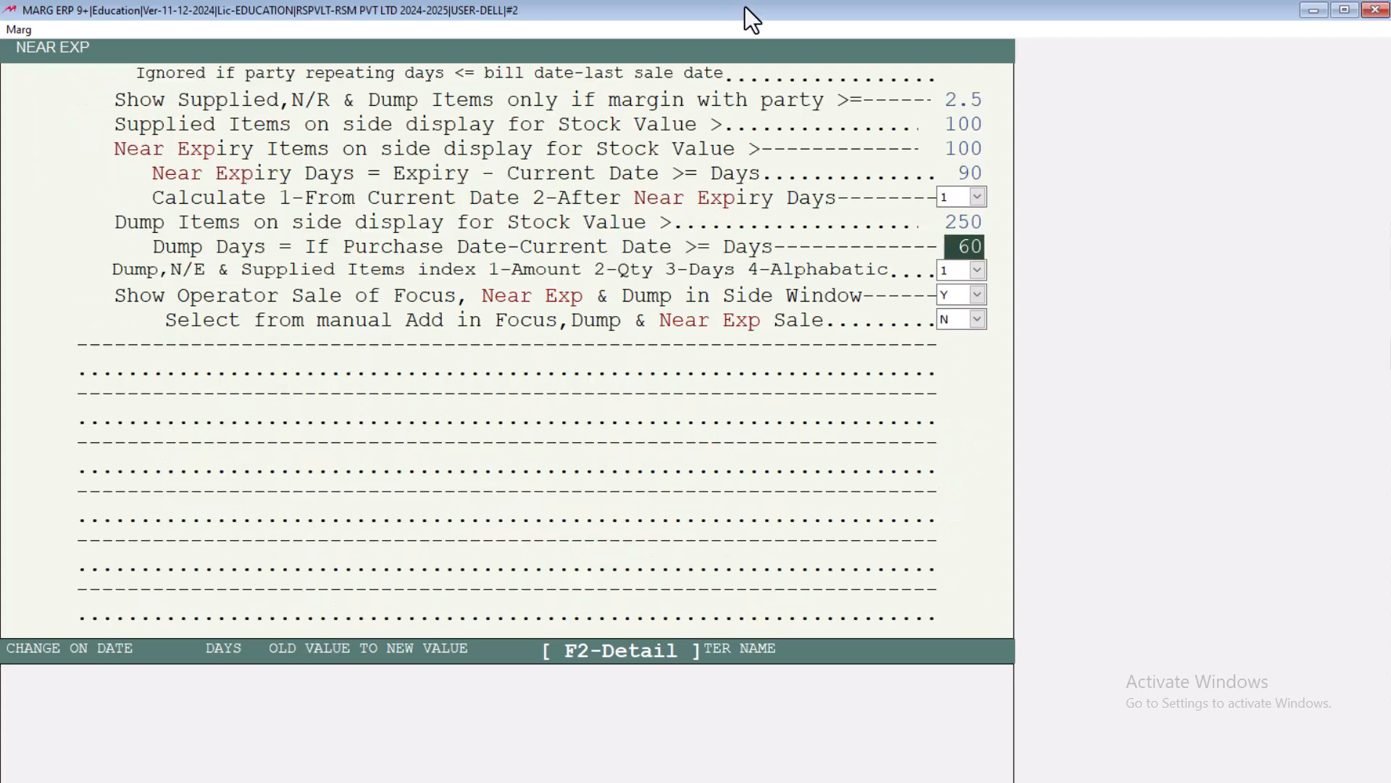
# Examine the Near Expiry Days setting, leave it as is, and exit the Control Room to the main screen
pyautogui.click(970, 174)
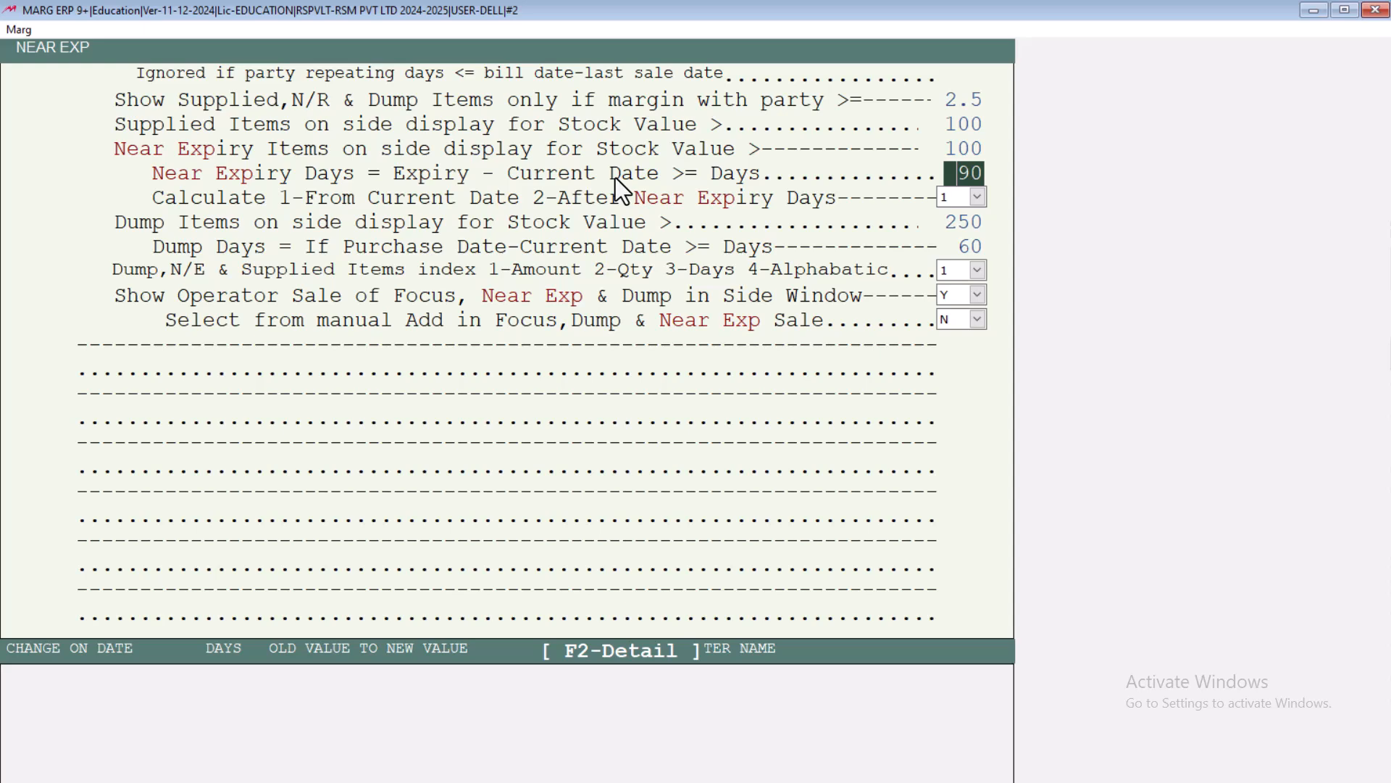
pyautogui.press('Return')
pyautogui.press('Return')
pyautogui.press('Return')
pyautogui.press('Return')
pyautogui.press('Return')
pyautogui.press('Return')
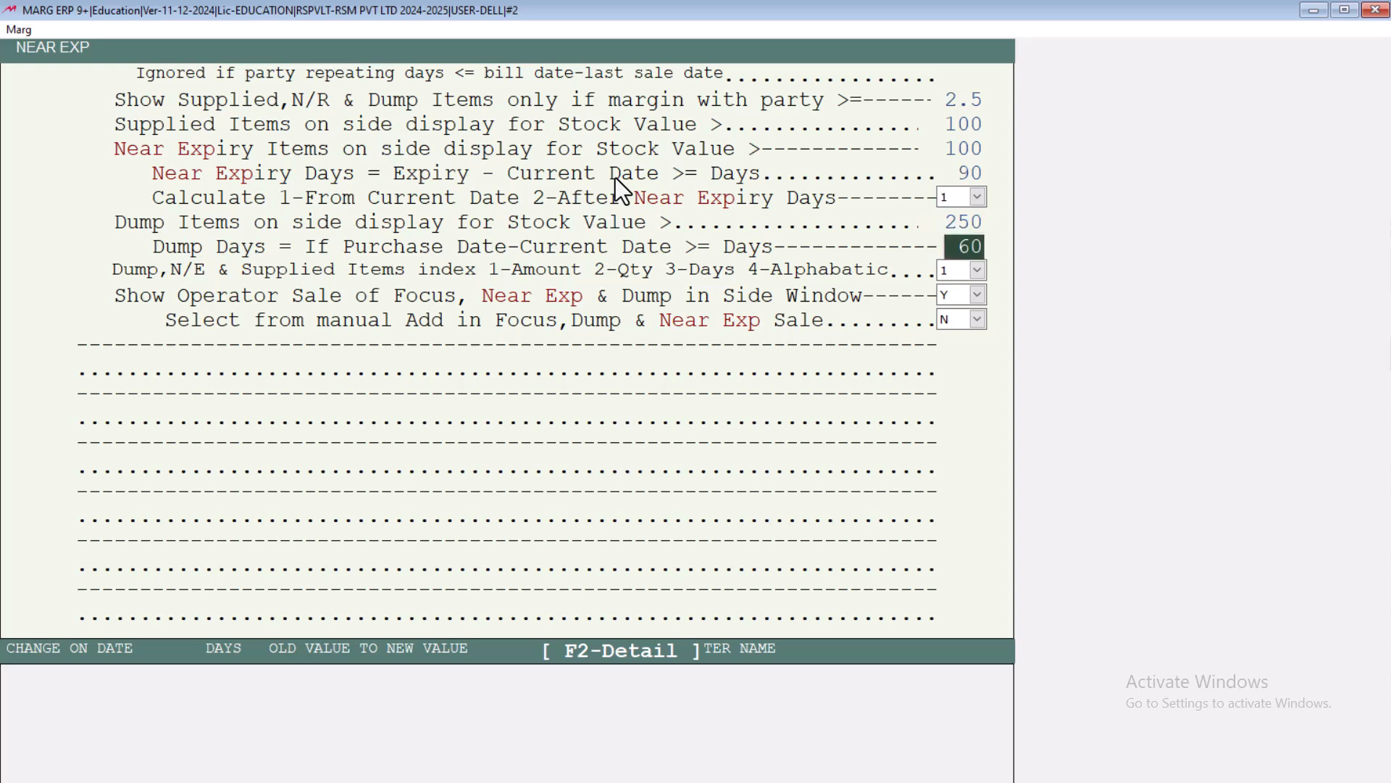
pyautogui.press('Return')
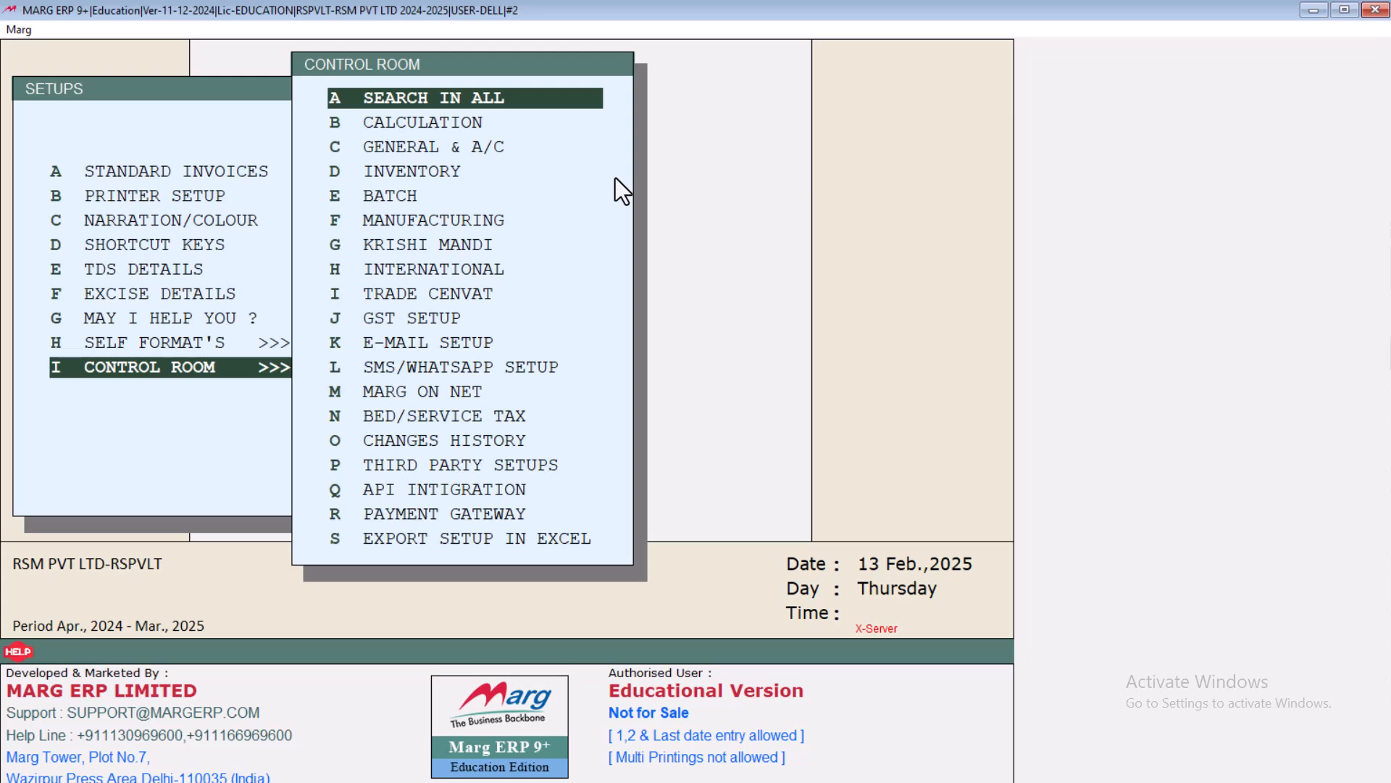
pyautogui.press('Escape')
pyautogui.press('Right')
pyautogui.press('Return')
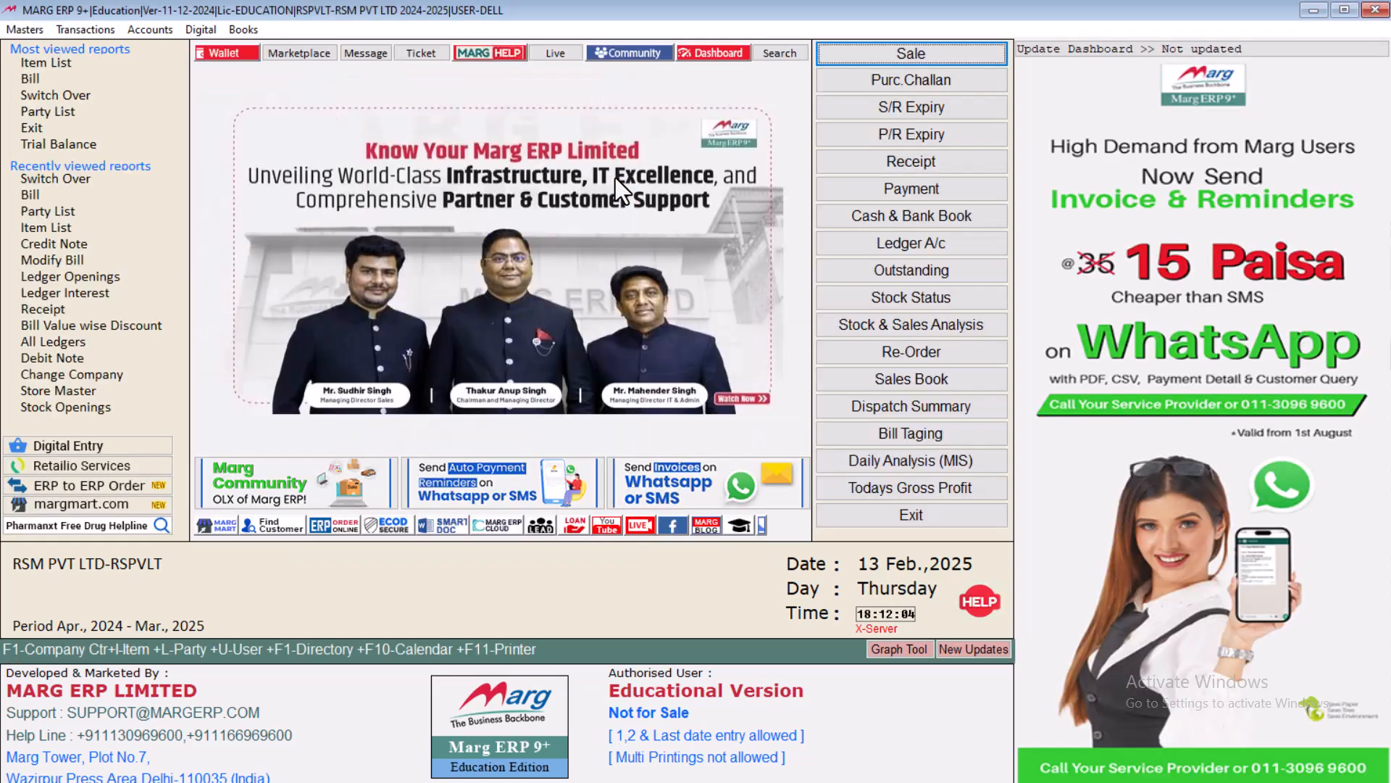
# Start a new purchase entry and choose DK ENTERPRISE as the supplier
pyautogui.press('alt')
pyautogui.hotkey('alt', 'p')
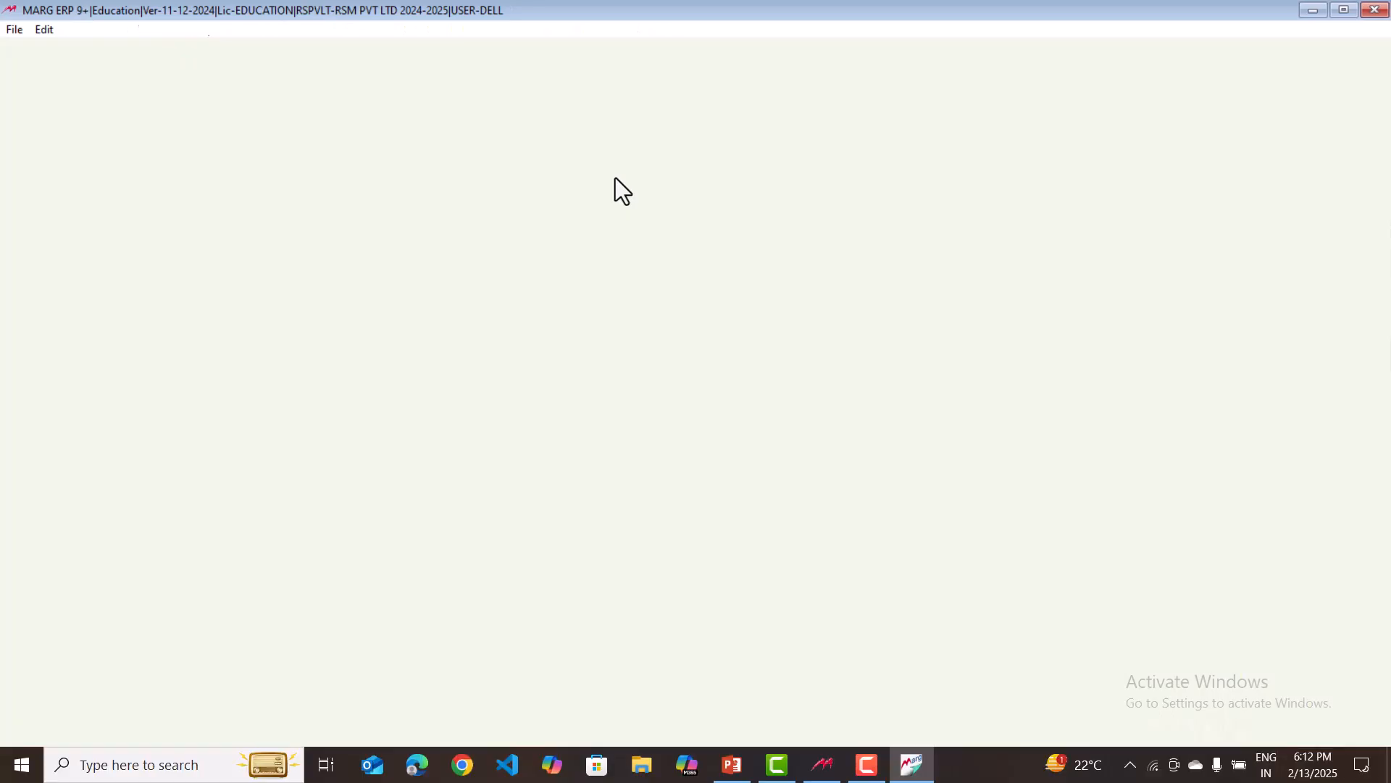
pyautogui.press('Return')
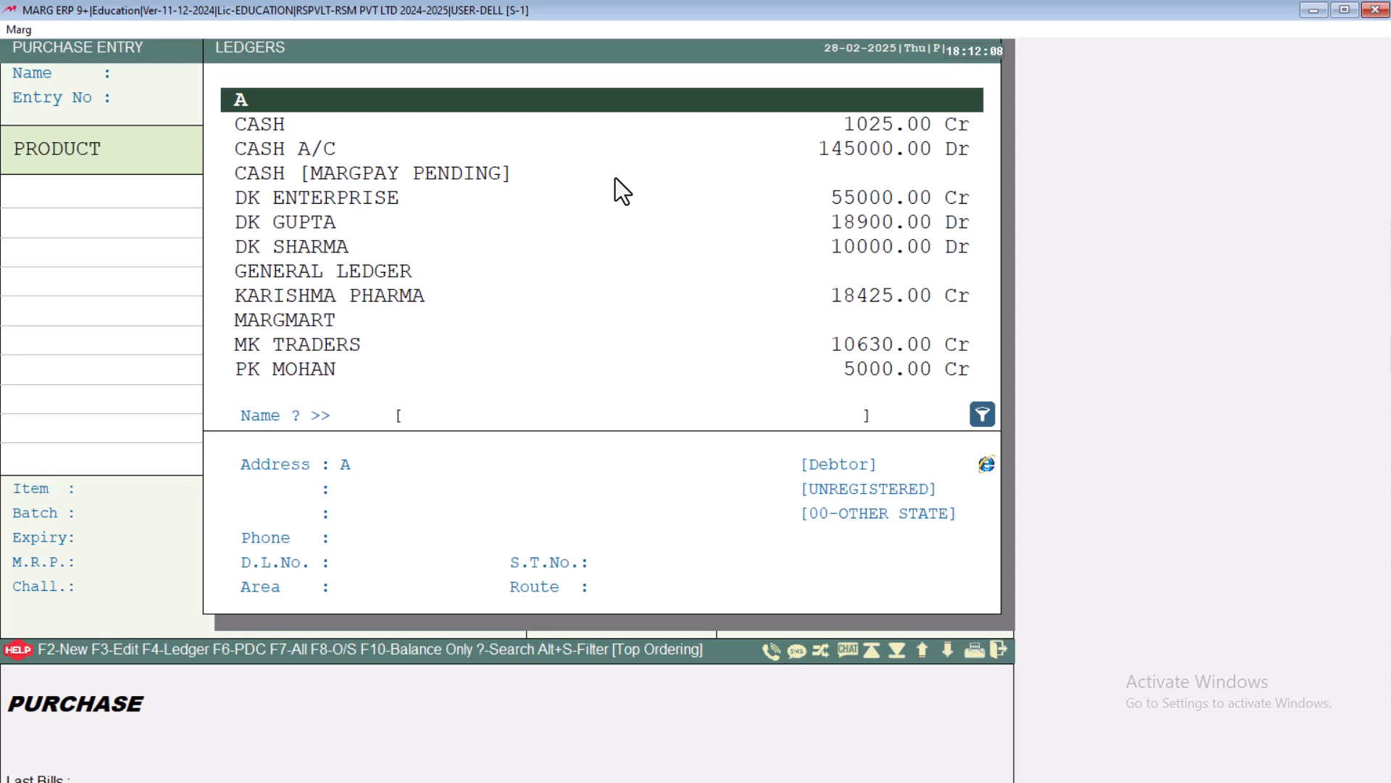
pyautogui.press('Down')
pyautogui.press('Down')
pyautogui.press('Down')
pyautogui.press('Down')
pyautogui.press('Down')
pyautogui.press('Up')
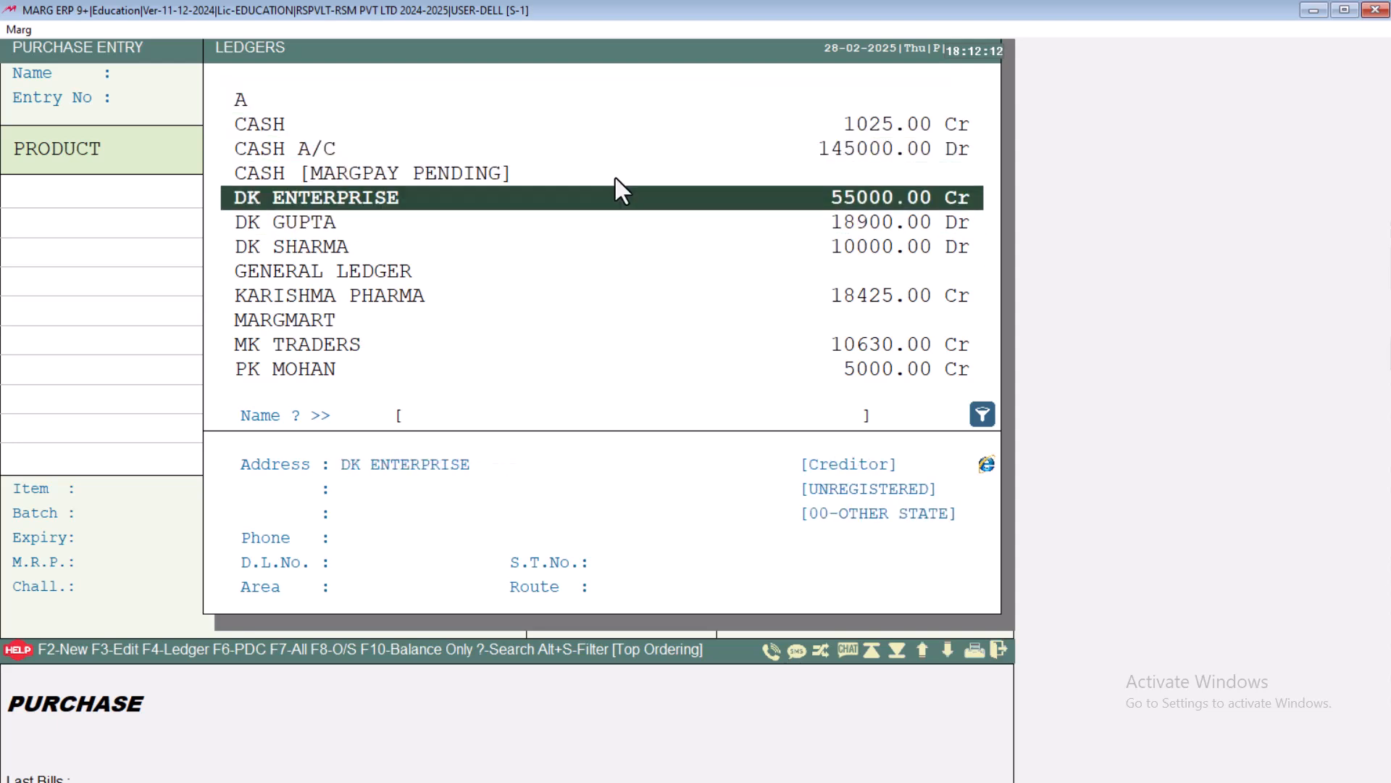
pyautogui.press('Return')
# Set the purchase's Party No to 1234, keeping the date 28-02-2025, type LOCAL and item discount 0.00
pyautogui.write('1234')
pyautogui.press('Return')
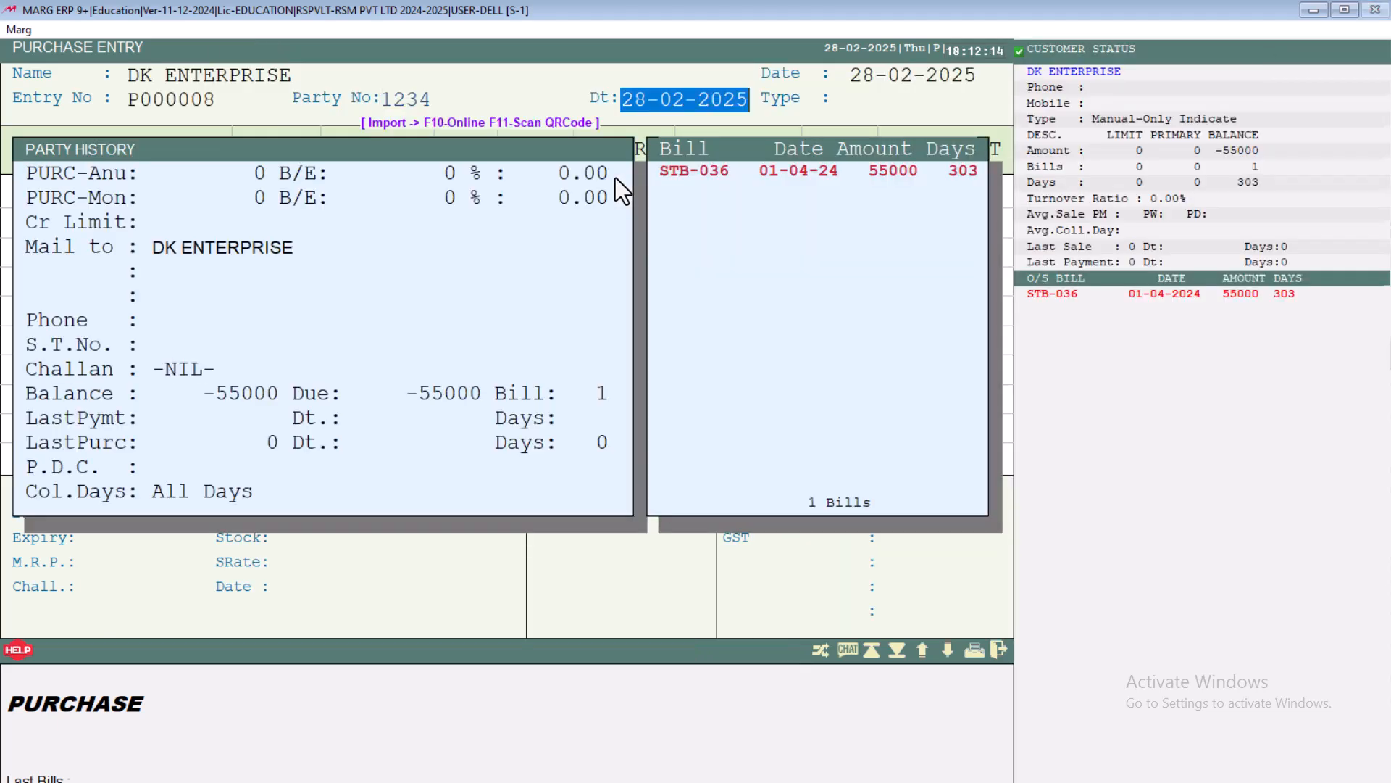
pyautogui.press('Return')
pyautogui.press('Return')
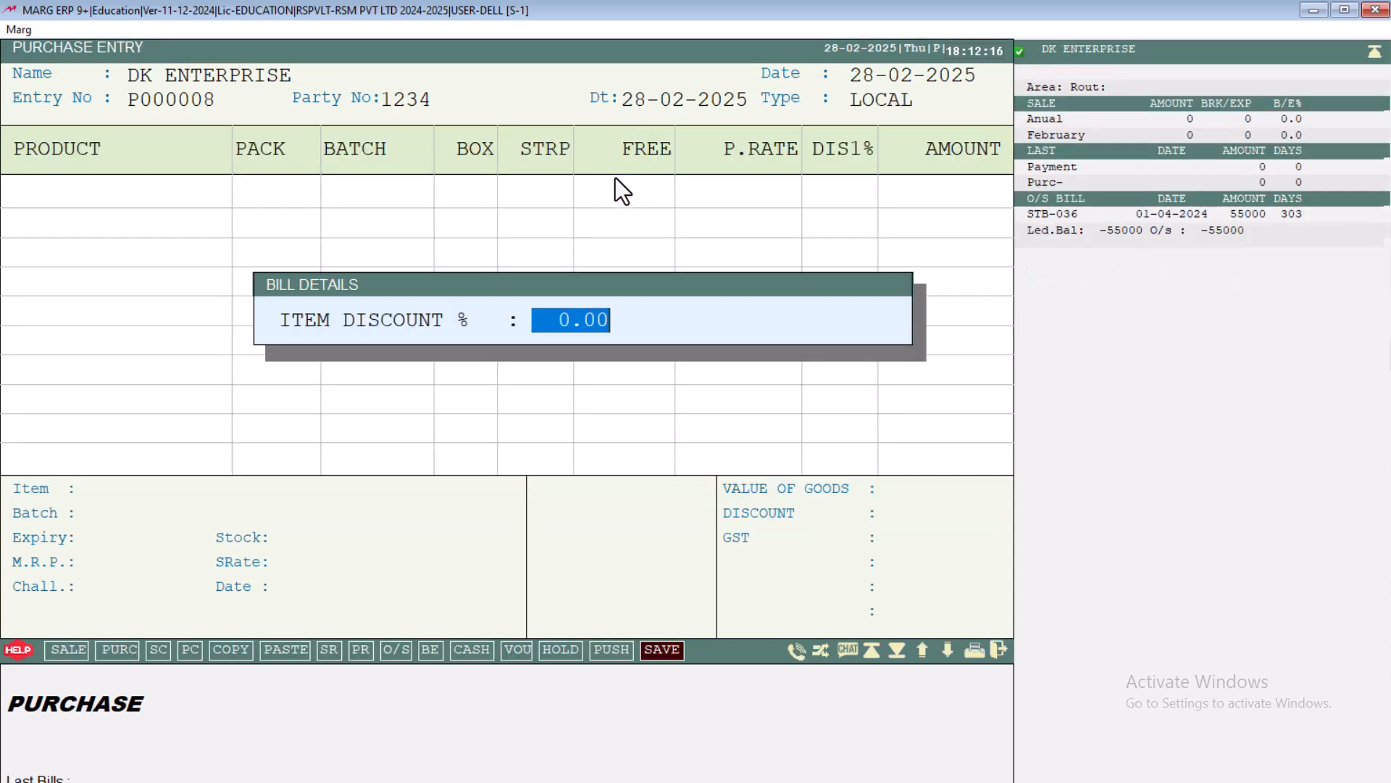
pyautogui.press('Return')
# Add the item PCM to the purchase entry with batch 12345
pyautogui.press('Return')
pyautogui.press('Down')
pyautogui.press('Down')
pyautogui.press('Down')
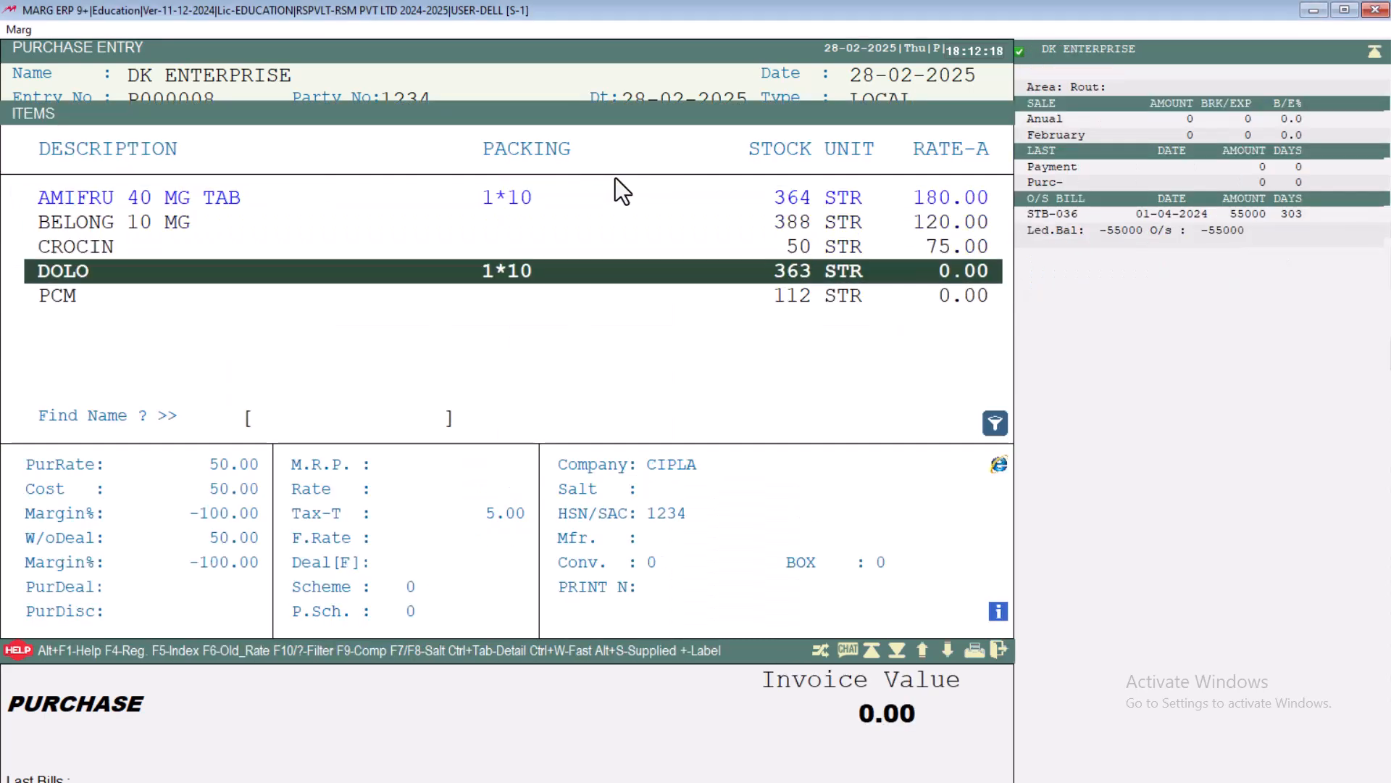
pyautogui.press('Down')
pyautogui.press('Return')
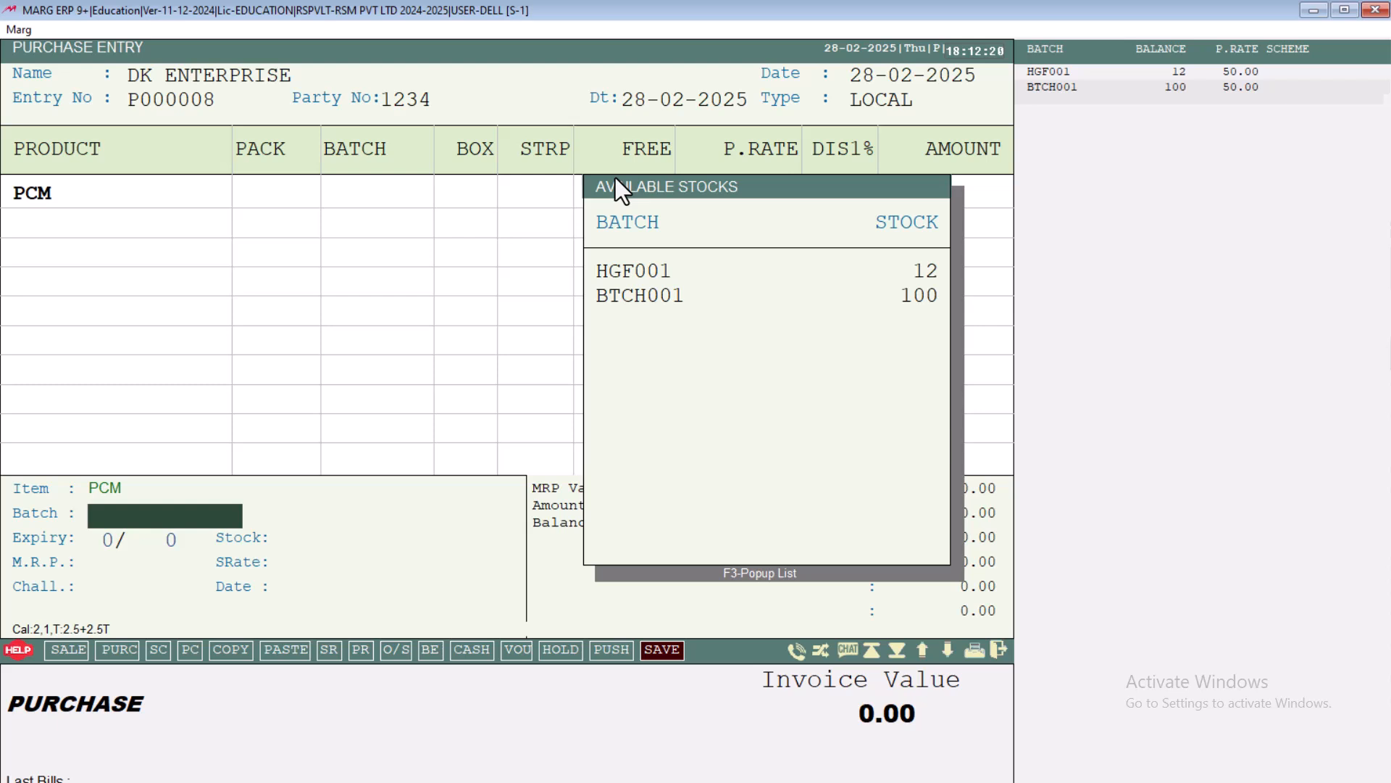
pyautogui.write('12345')
pyautogui.press('Return')
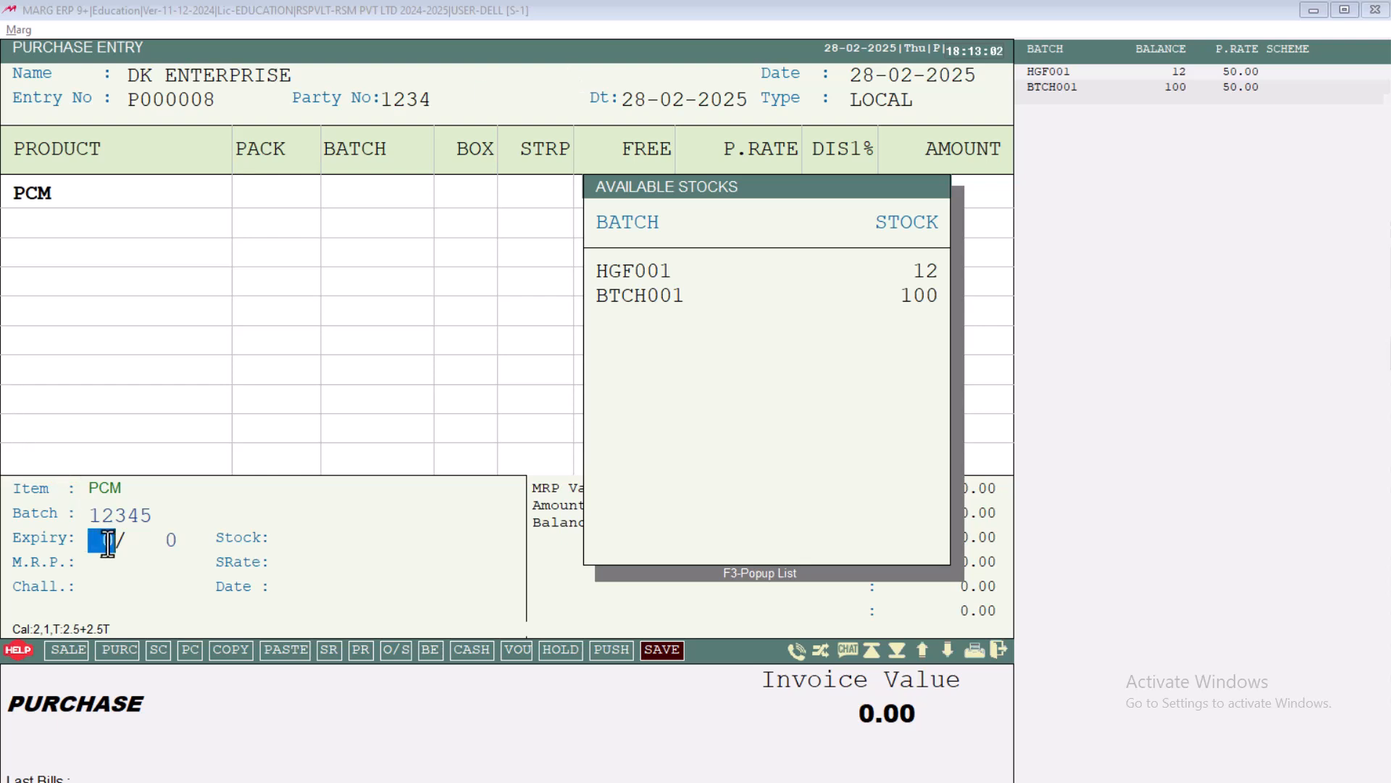
# Set the PCM batch's expiry to month 3, year 25, and continue to the quantity
pyautogui.write('1')
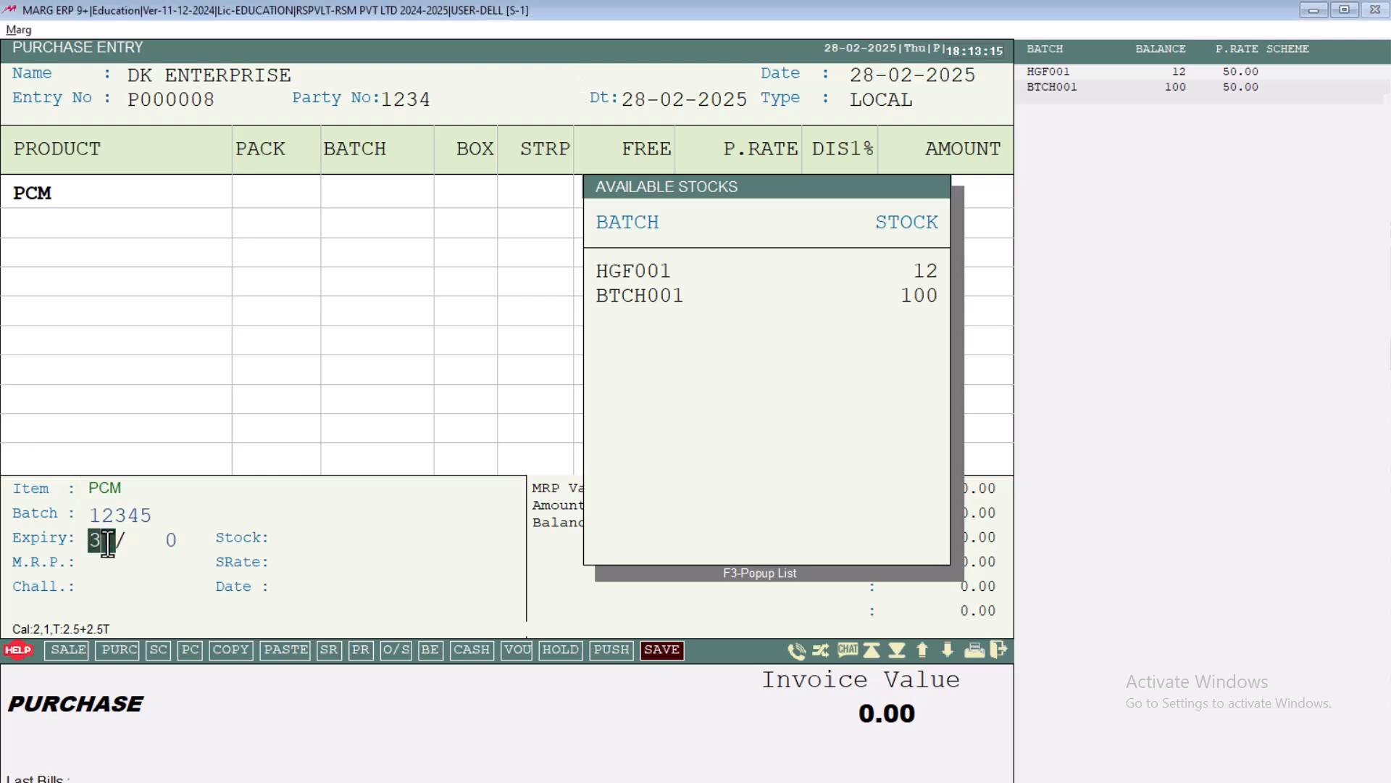
pyautogui.press('Return')
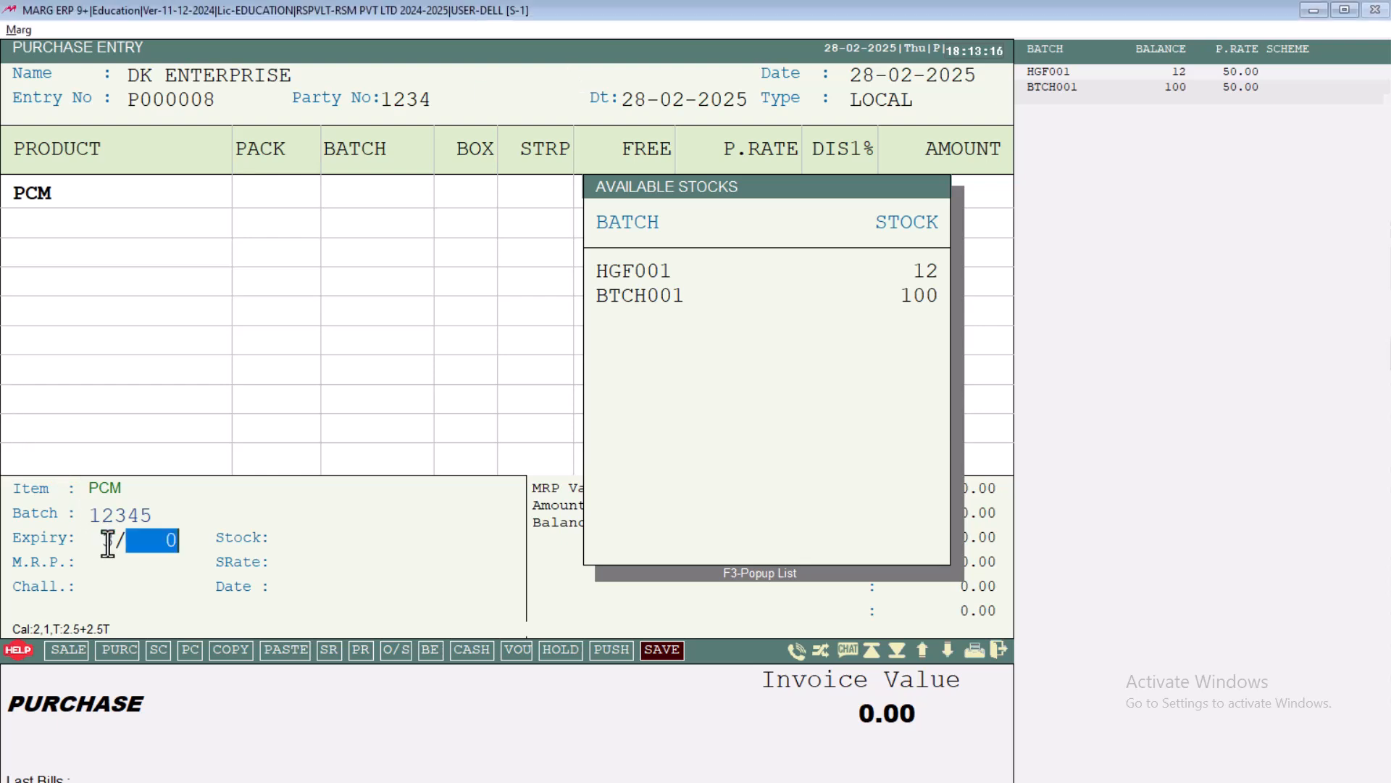
pyautogui.write('25')
pyautogui.press('Return')
pyautogui.press('Left')
pyautogui.press('Return')
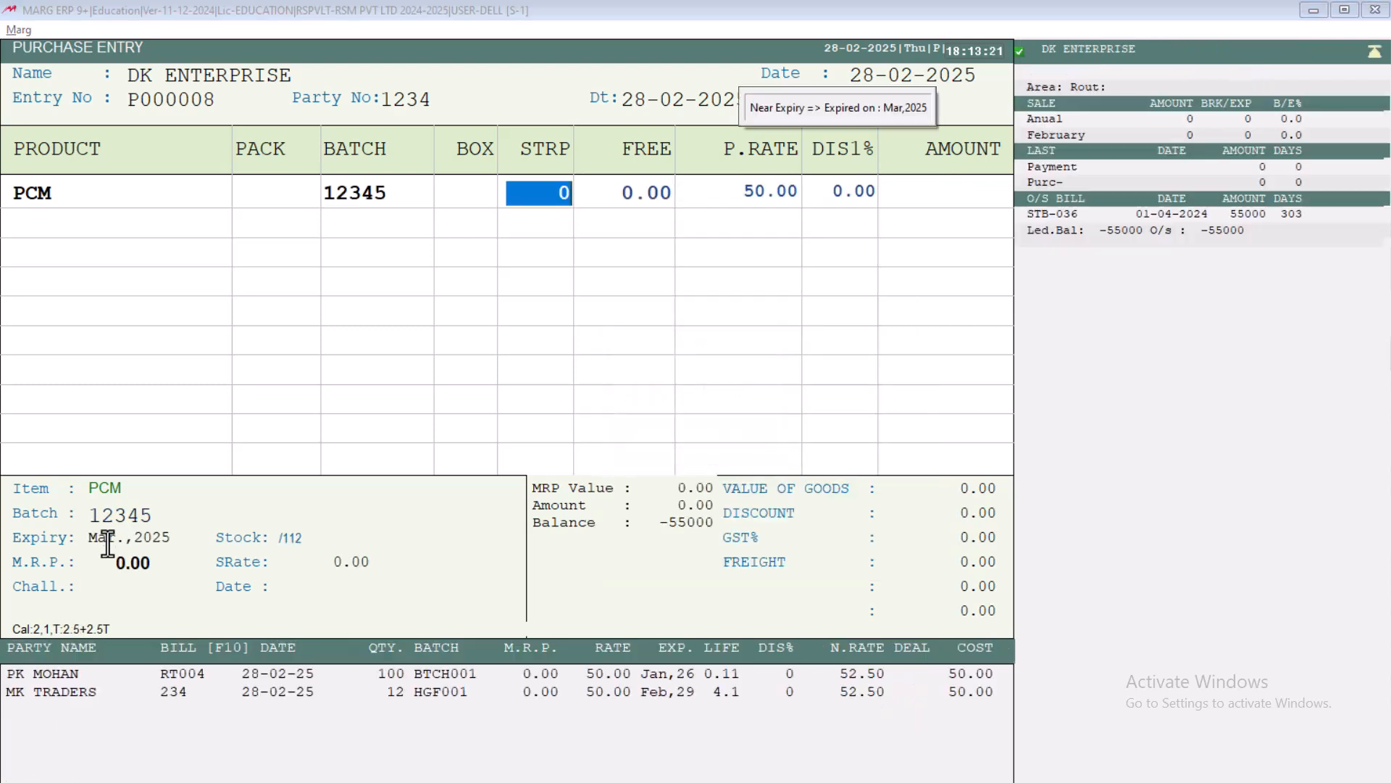
# Enter a quantity of 10 strips for PCM, keeping the purchase rate at 50.00 with no free quantity or discount
pyautogui.write('10')
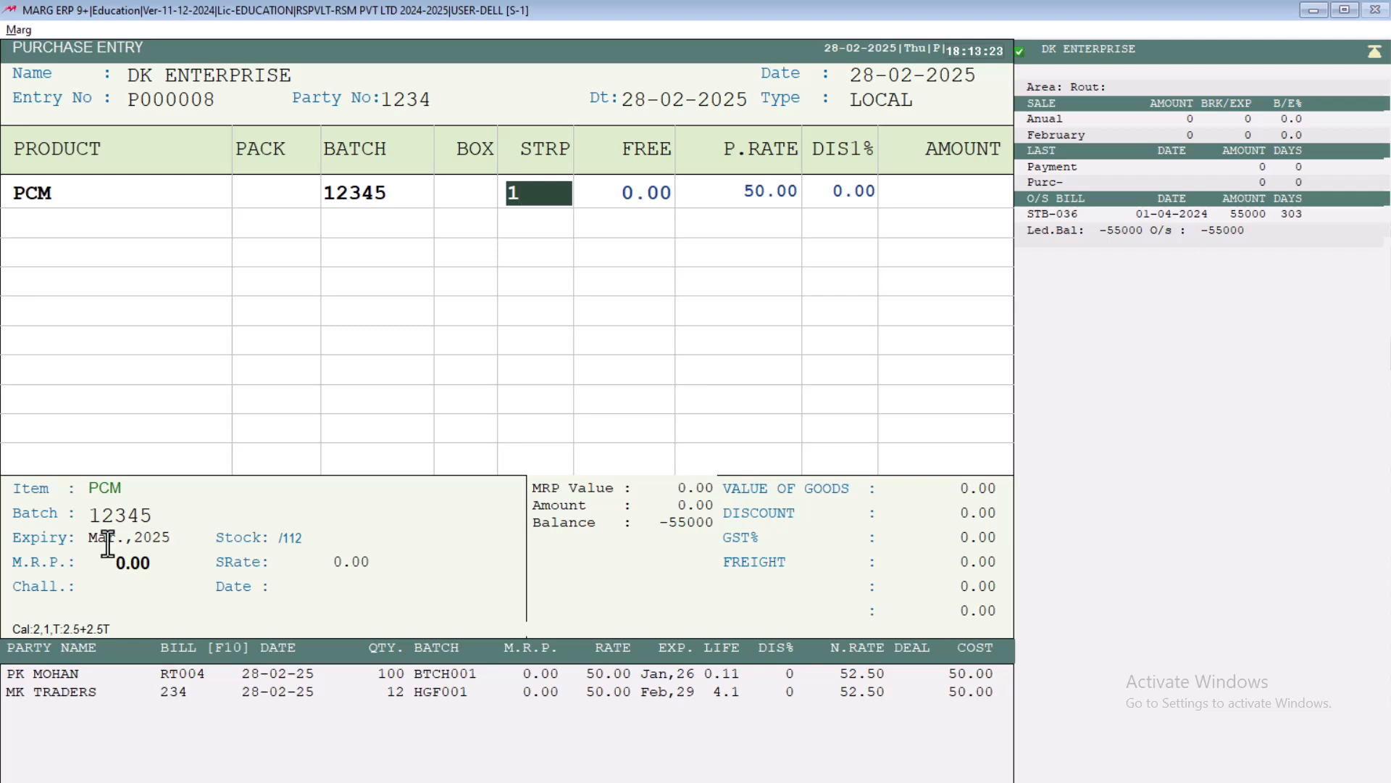
pyautogui.press('Return')
pyautogui.press('Return')
pyautogui.press('Return')
pyautogui.press('Return')
pyautogui.press('Return')
pyautogui.press('Return')
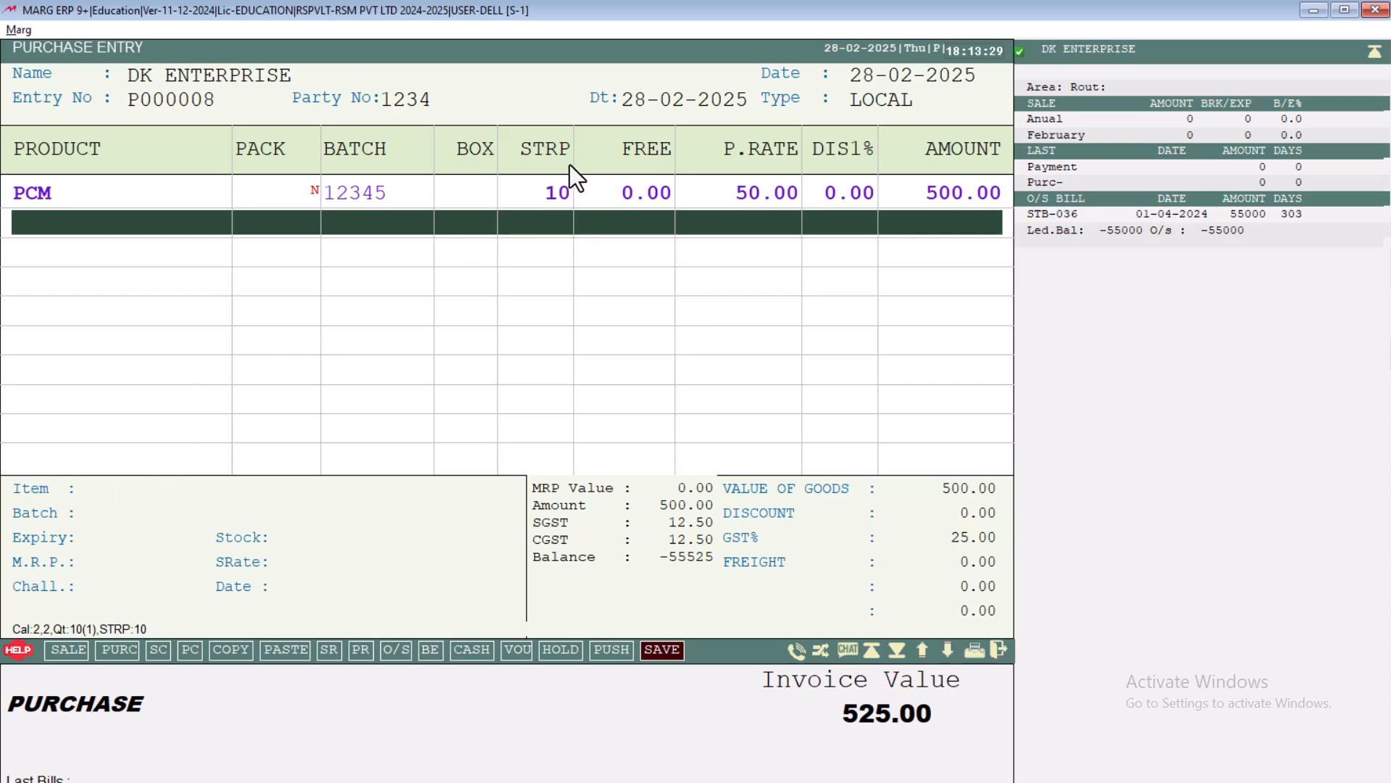
# Finish the item entry with no bill discount and leave the PCM scheme unchanged
pyautogui.press('Escape')
pyautogui.press('Escape')
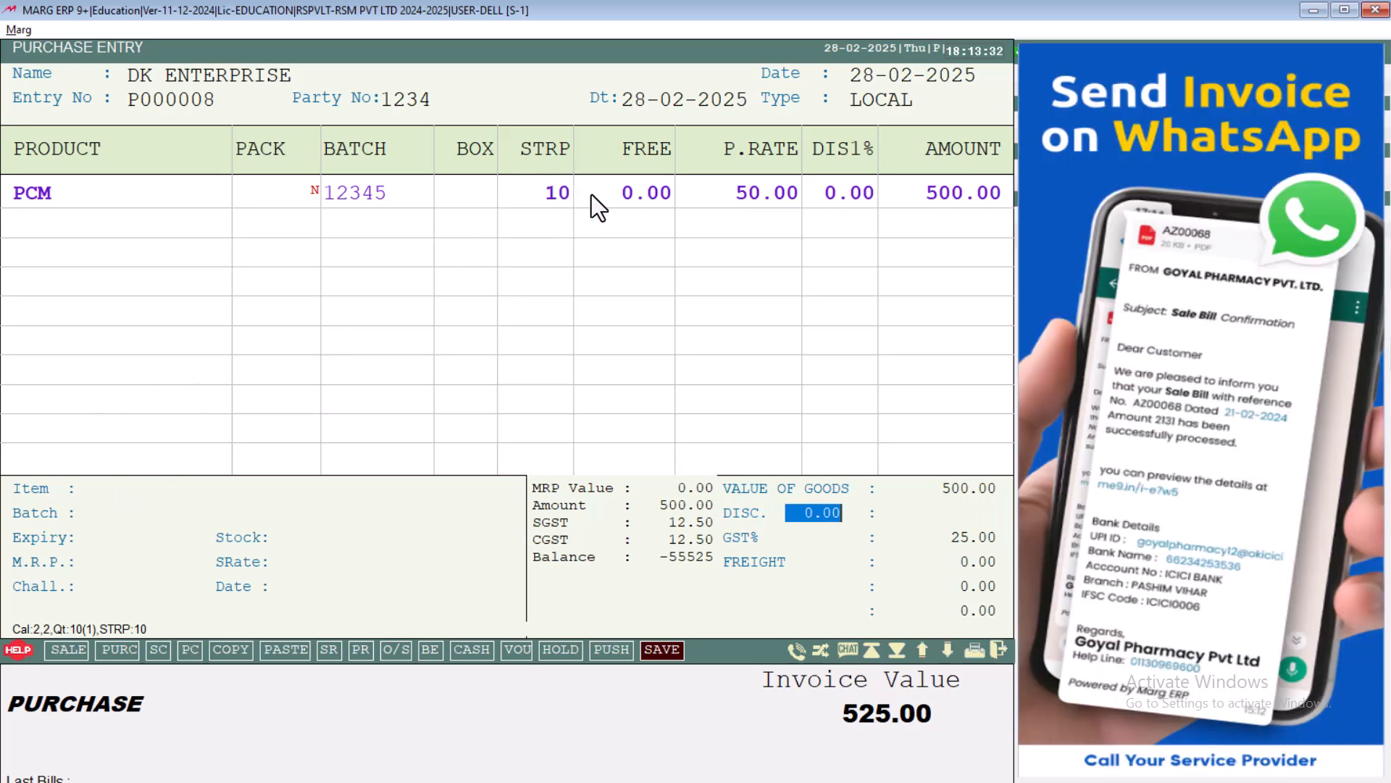
pyautogui.press('Return')
pyautogui.press('Escape')
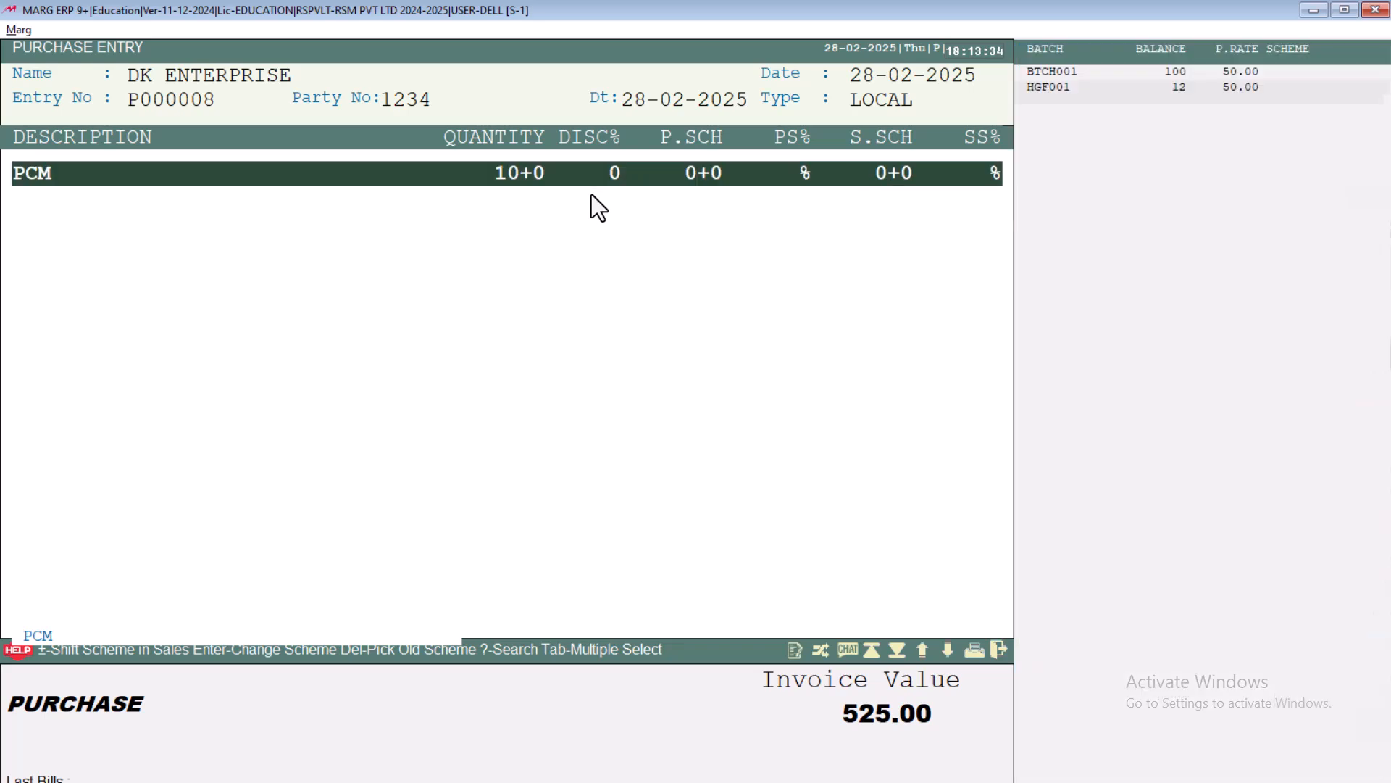
pyautogui.press('Escape')
# Leave the additional bill details empty and save the purchase entry, returning to the main screen
pyautogui.press('Return')
pyautogui.press('Return')
pyautogui.press('Return')
pyautogui.press('Return')
pyautogui.press('Return')
pyautogui.press('Return')
pyautogui.press('Return')
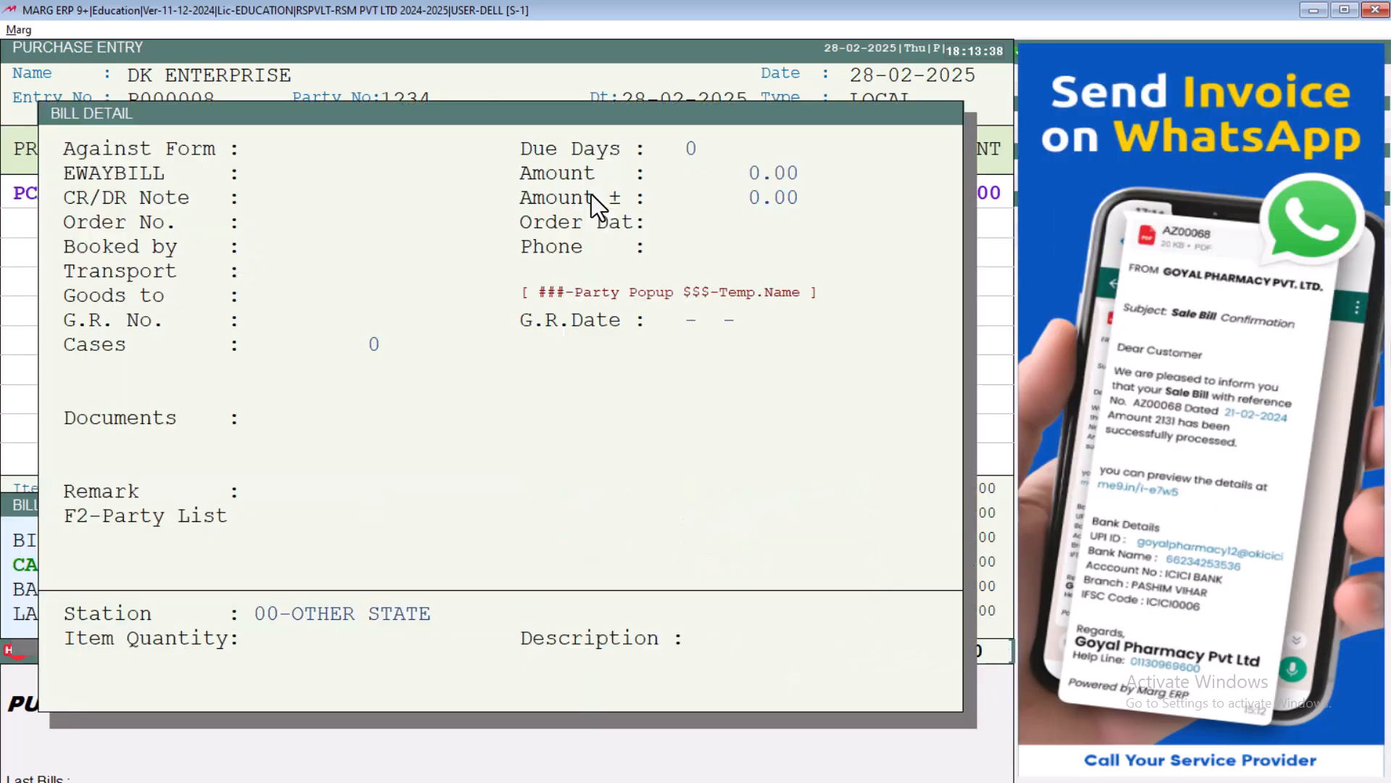
pyautogui.press('Return')
pyautogui.press('Escape')
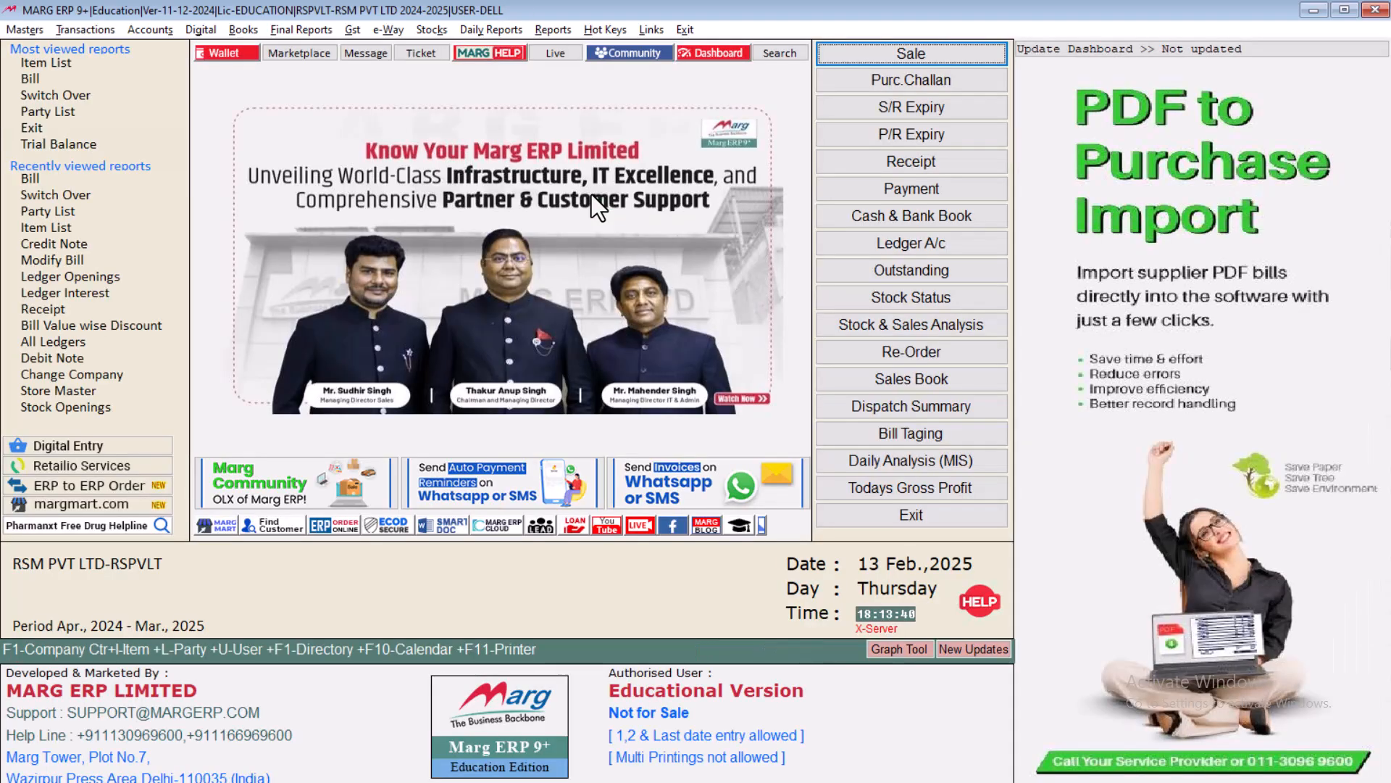
# Start a new sale bill for VISHWA PHARMA and bring up its item list
pyautogui.press('Return')
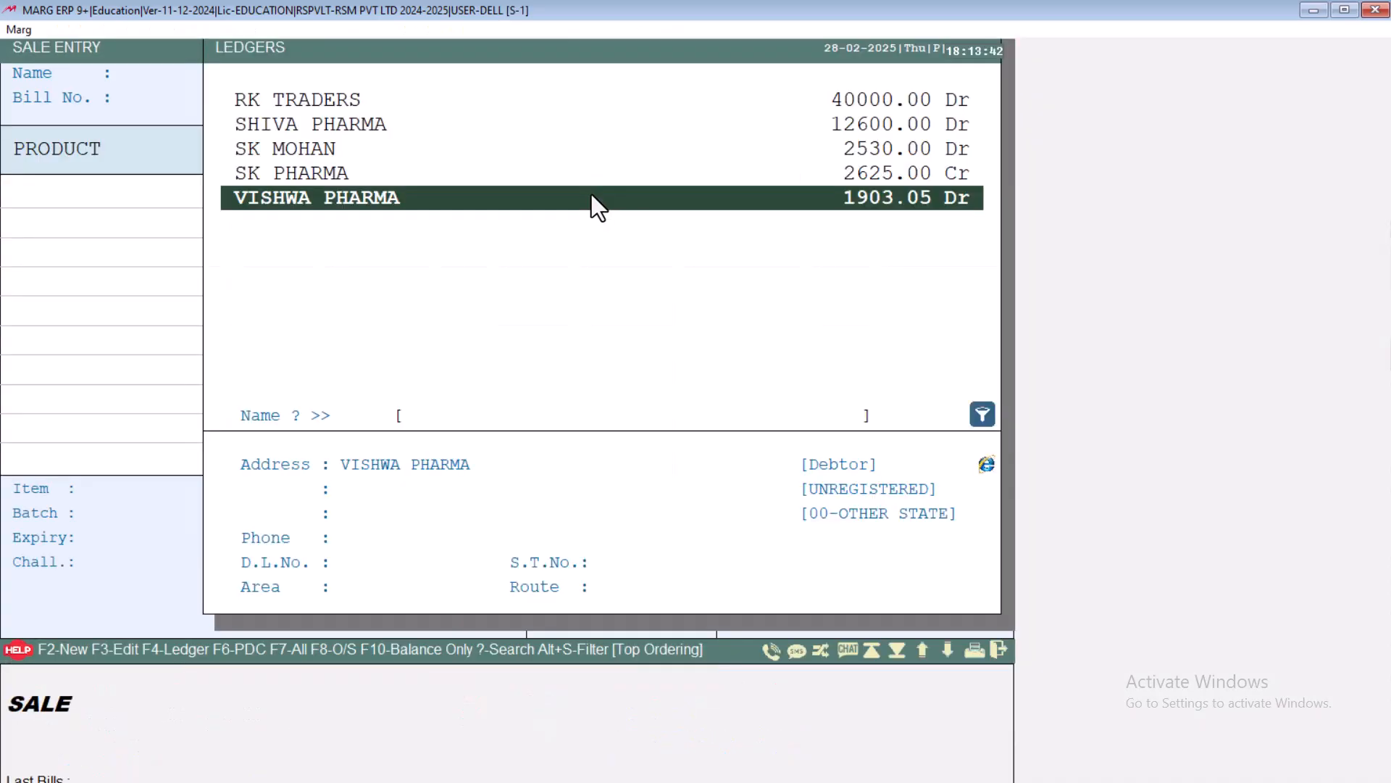
pyautogui.press('Return')
pyautogui.press('Return')
pyautogui.press('Return')
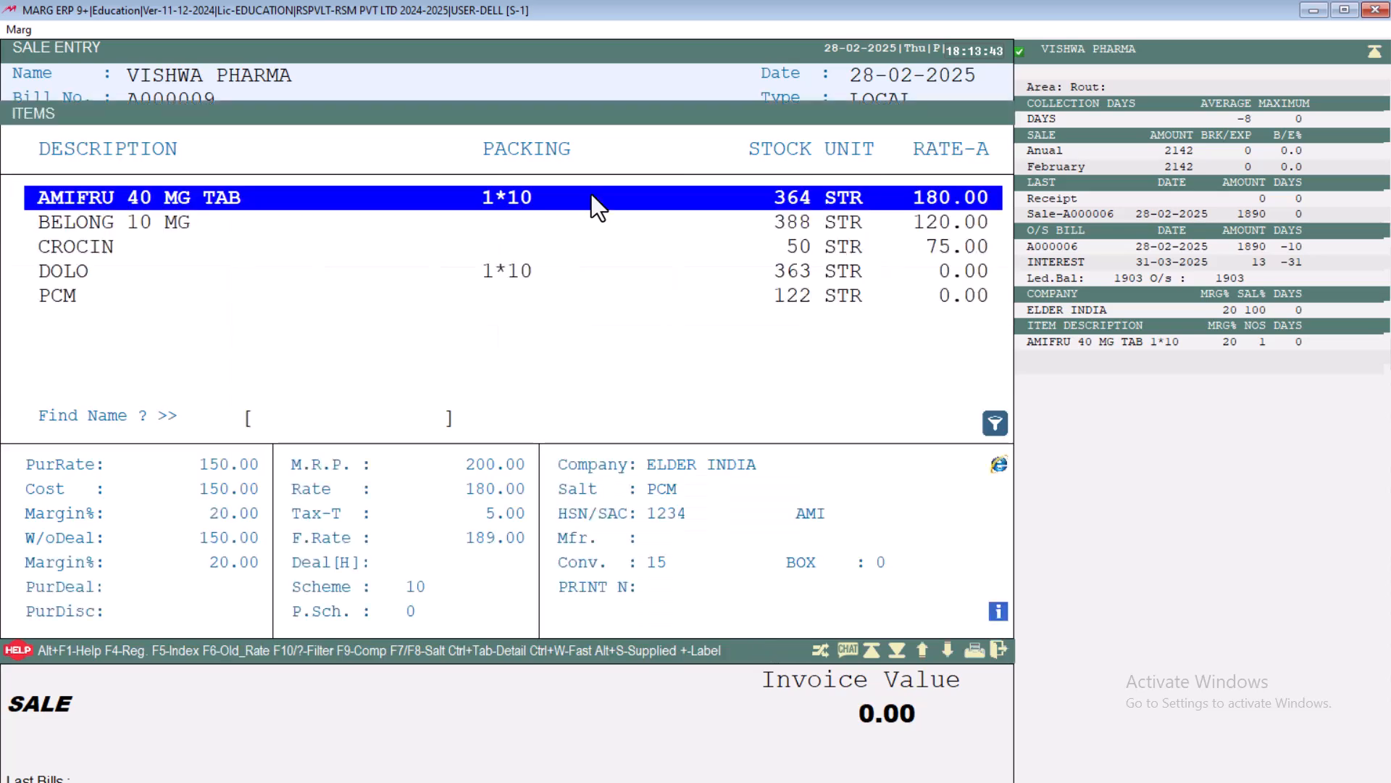
# Select the item PCM for the sale bill to list its available batches
pyautogui.press('Down')
pyautogui.press('Down')
pyautogui.press('Down')
pyautogui.press('Down')
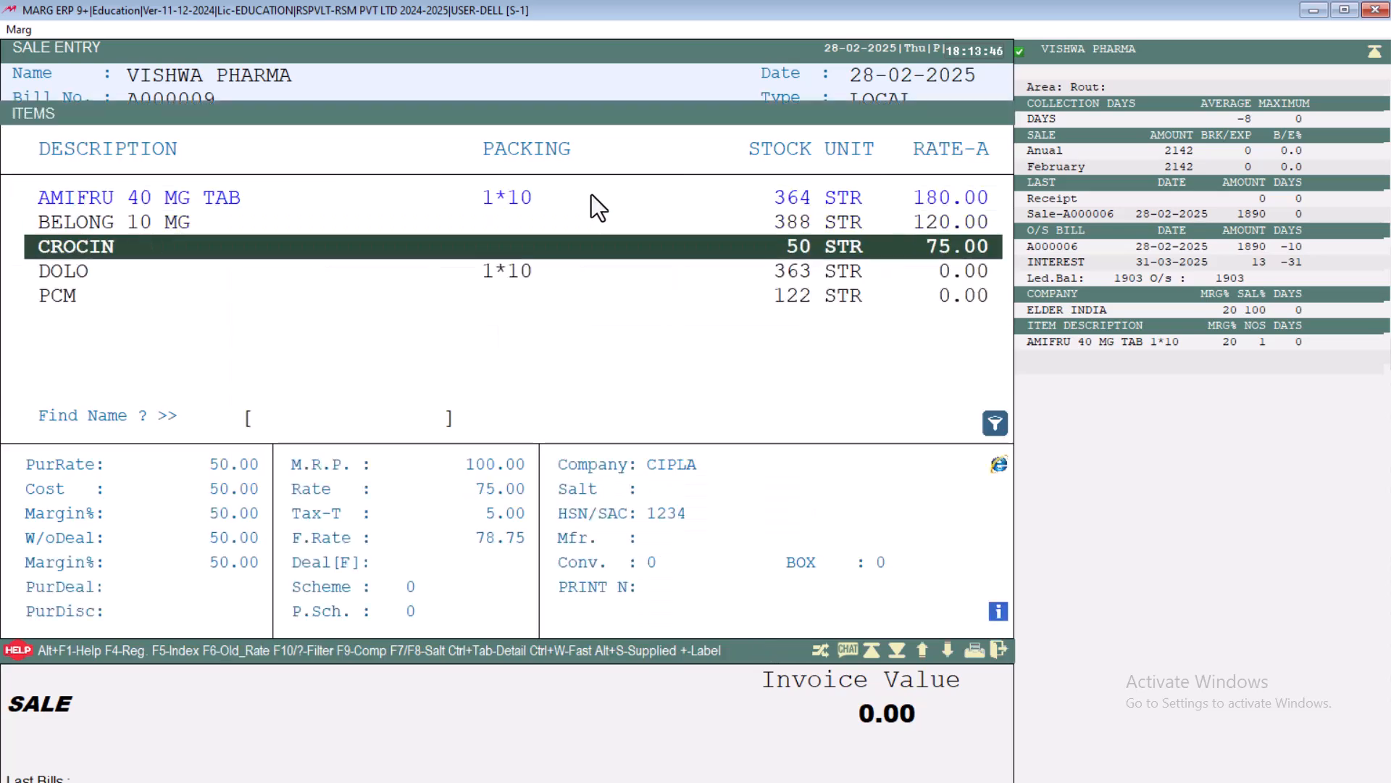
pyautogui.press('Return')
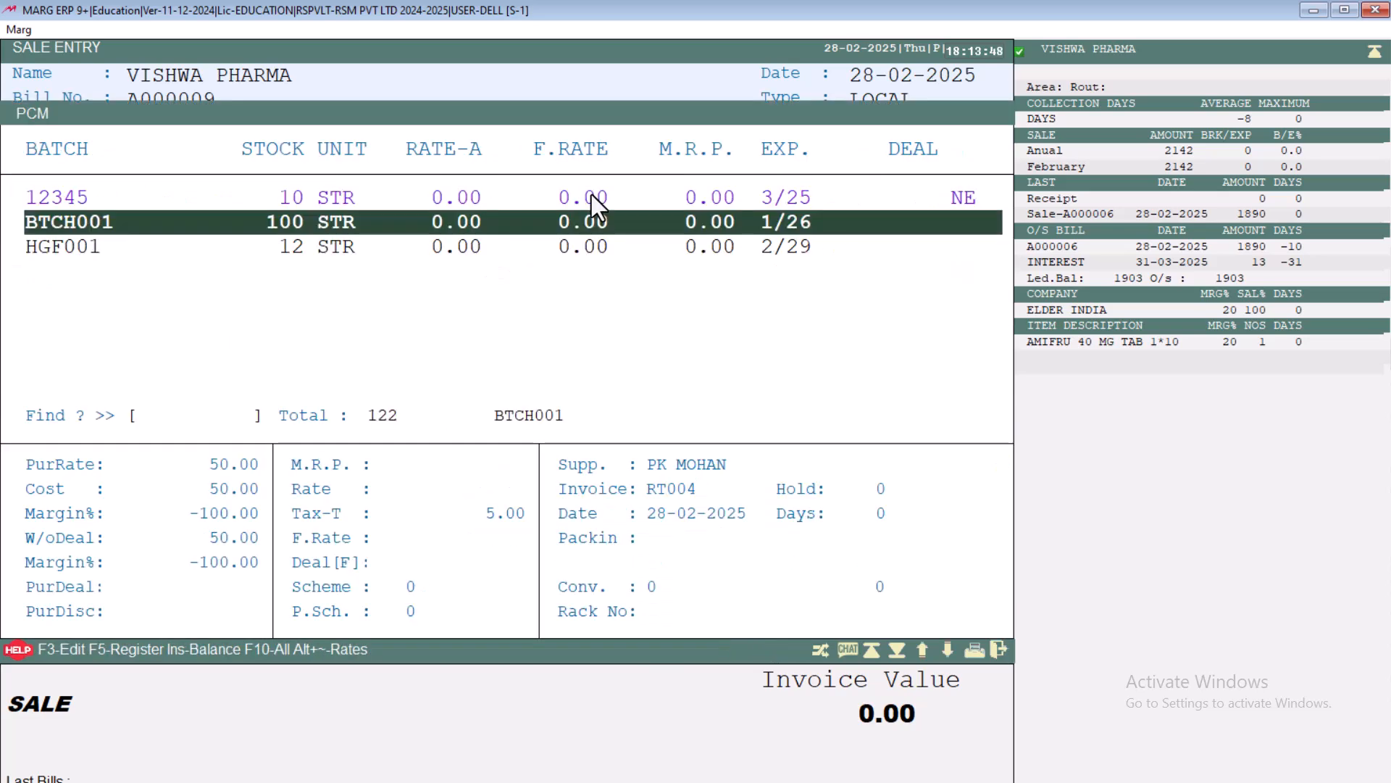
# Add PCM's near-expiry batch 12345 to the sale bill with quantity 1 strip and rate 75.00
pyautogui.press('Up')
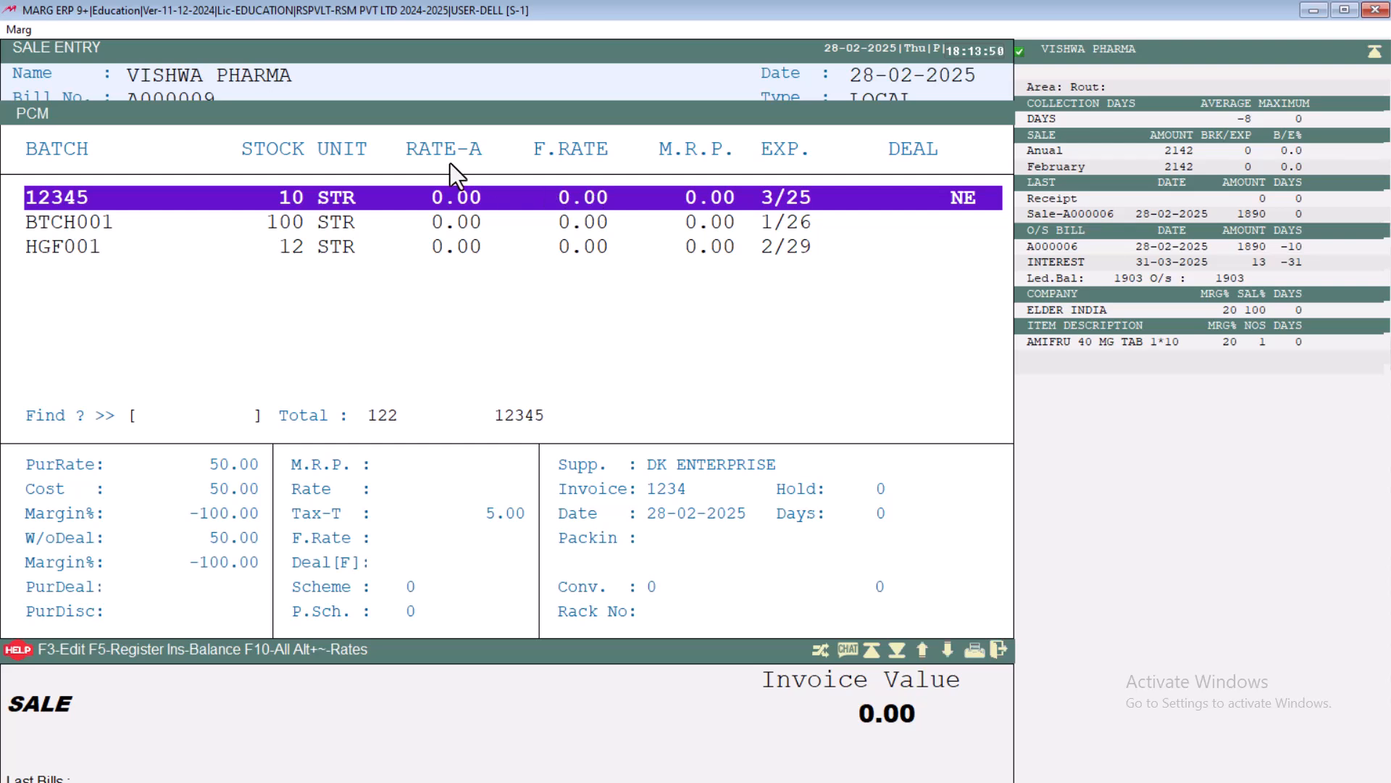
pyautogui.press('alt')
pyautogui.press('Return')
pyautogui.write('1')
pyautogui.press('Return')
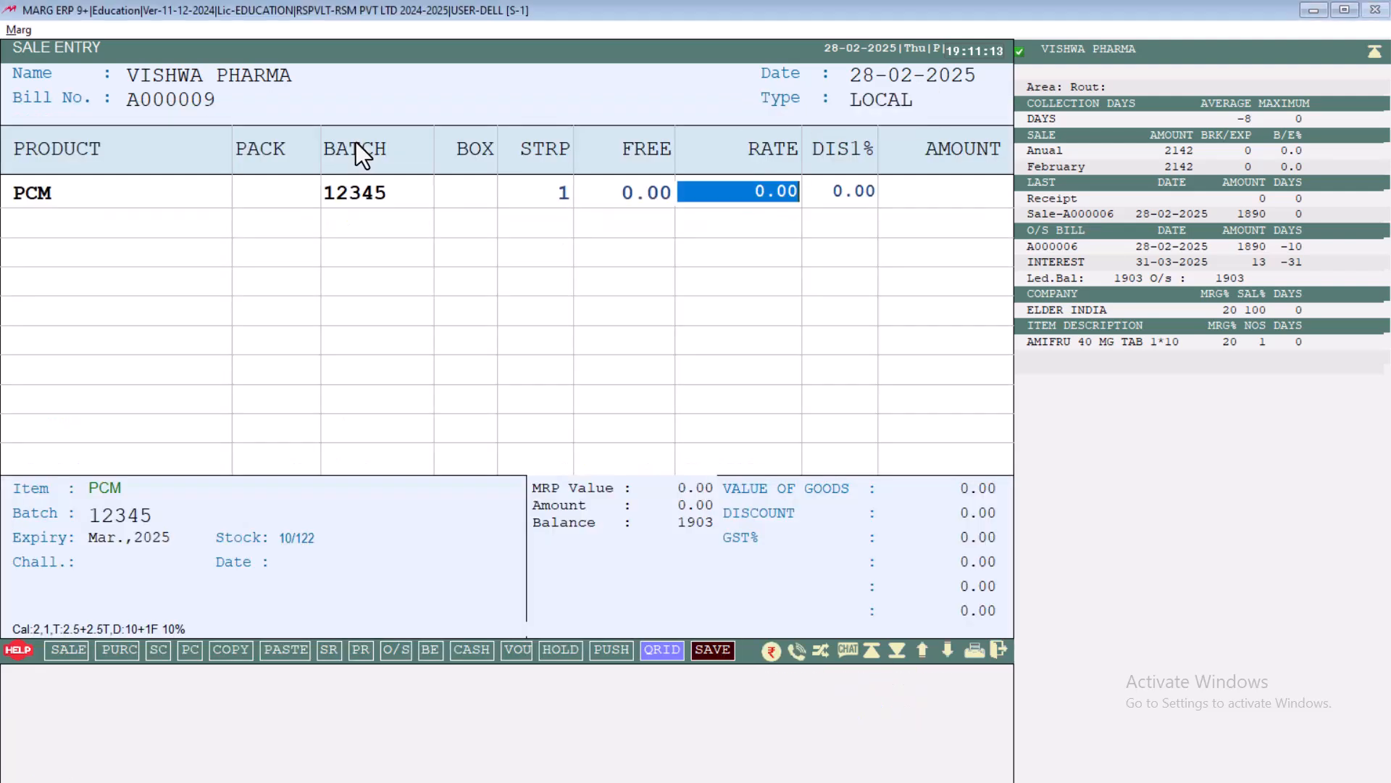
pyautogui.write('75')
pyautogui.press('Return')
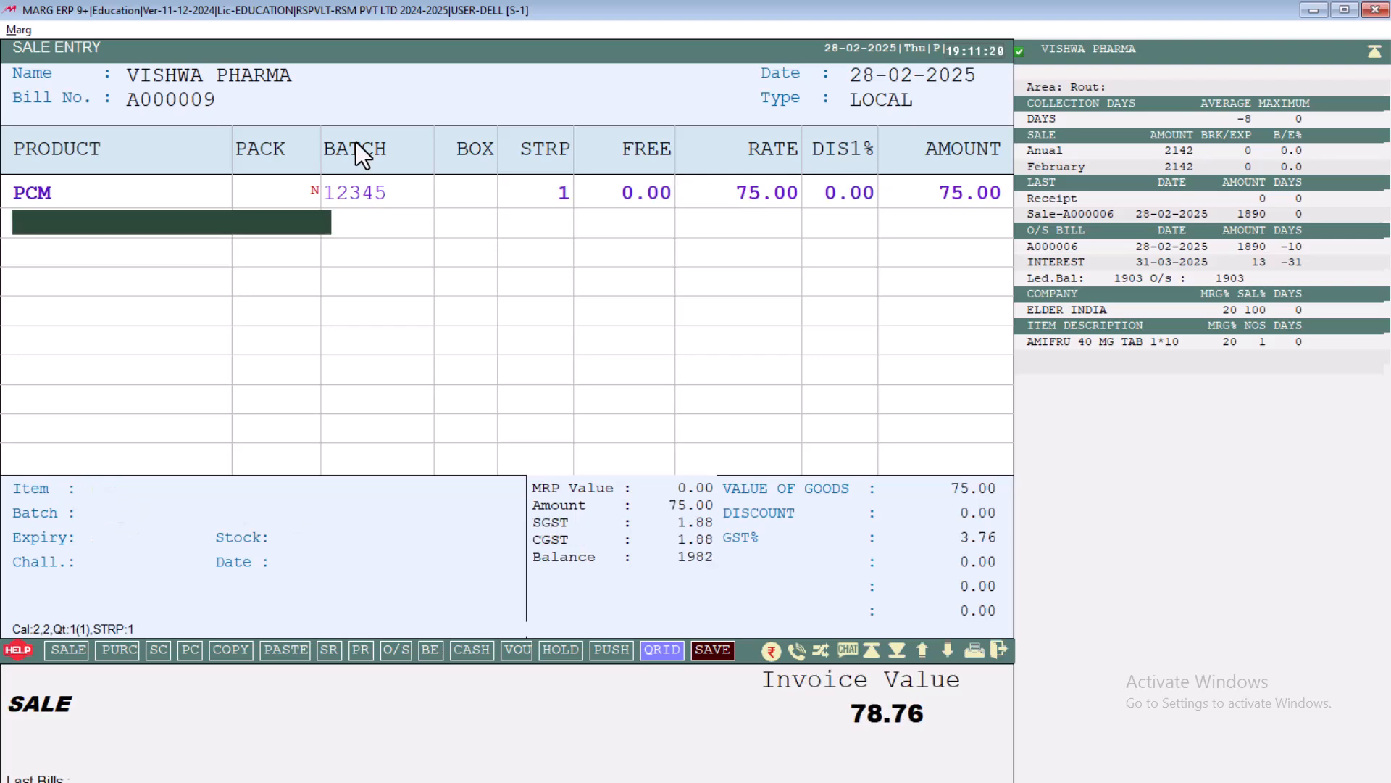
# Discard the unsaved sale bill and open VISHWA PHARMA's Other Detail settings from a new sale's party list
pyautogui.press('Escape')
pyautogui.press('Escape')
pyautogui.press('Right')
pyautogui.press('Return')
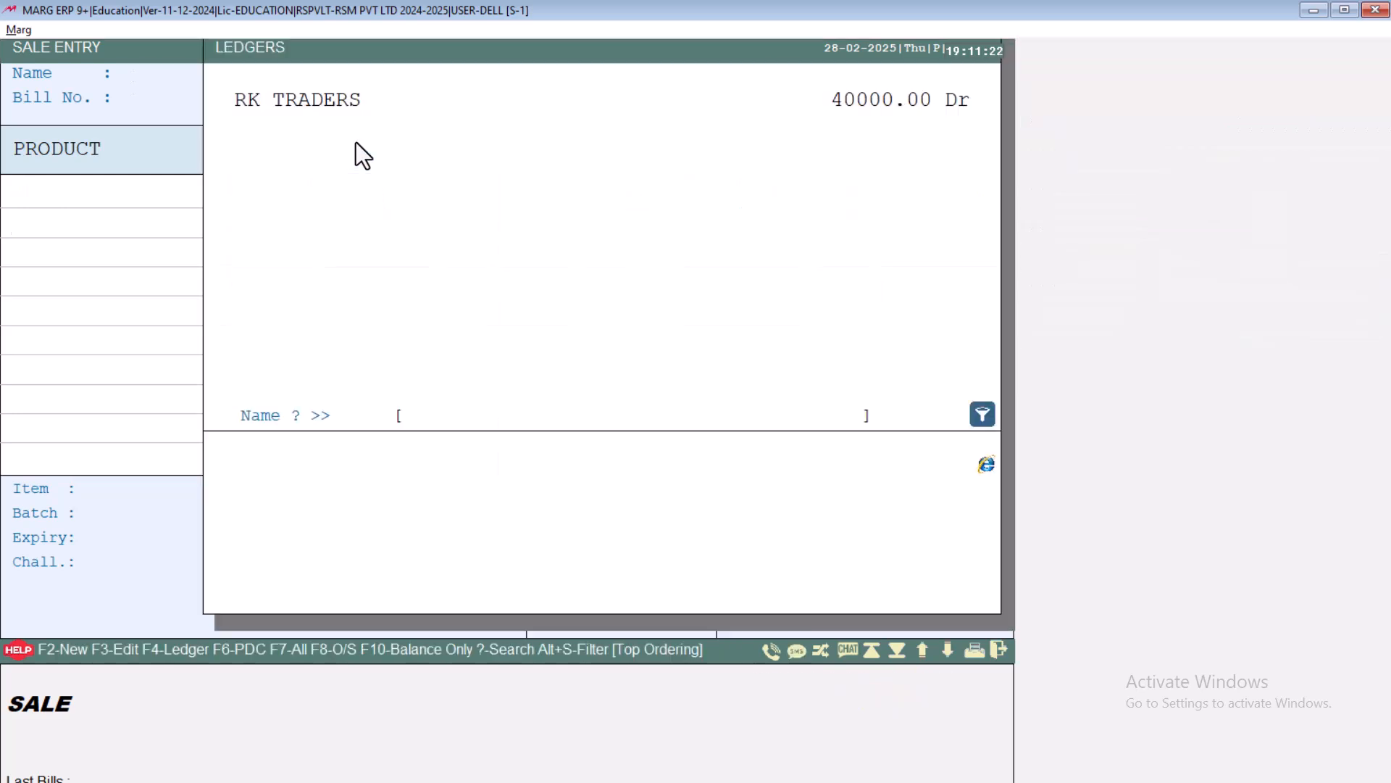
pyautogui.press('F3')
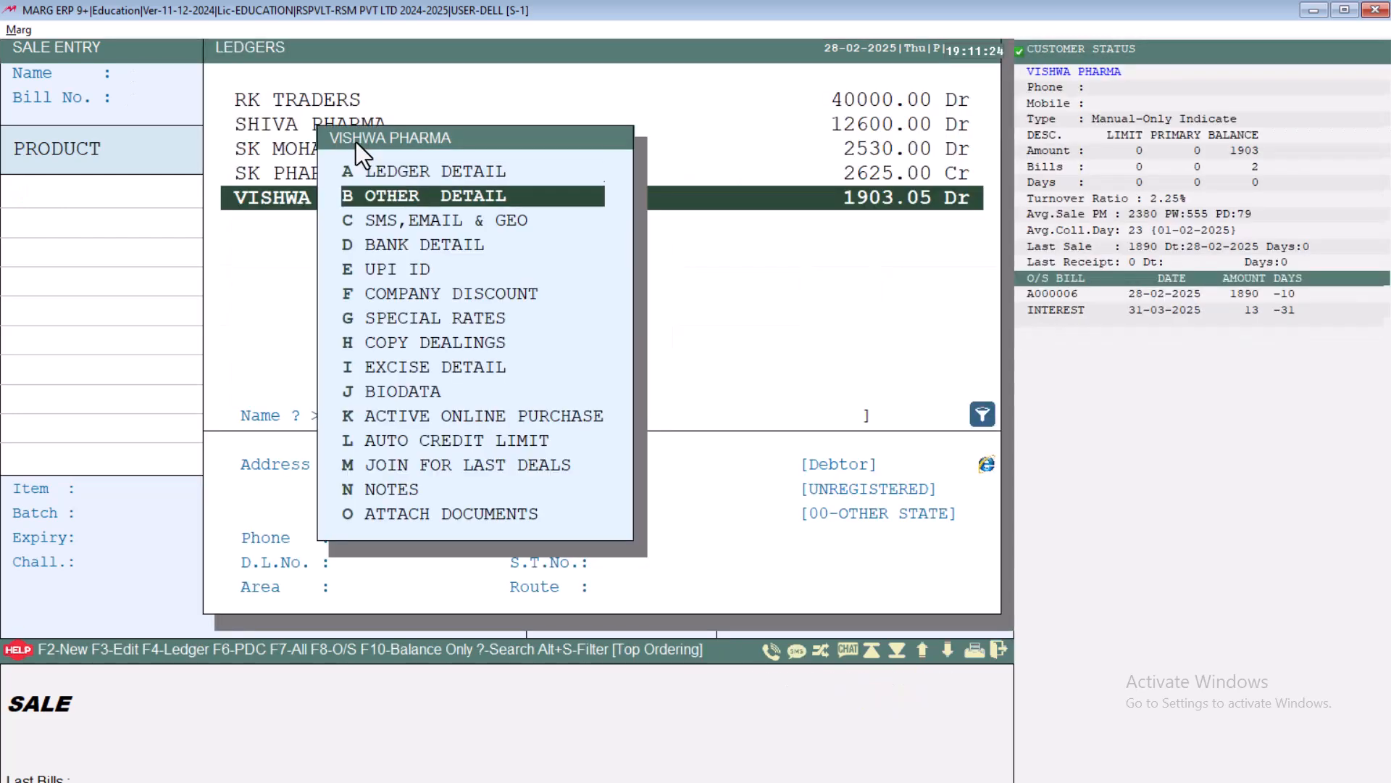
pyautogui.press('b')
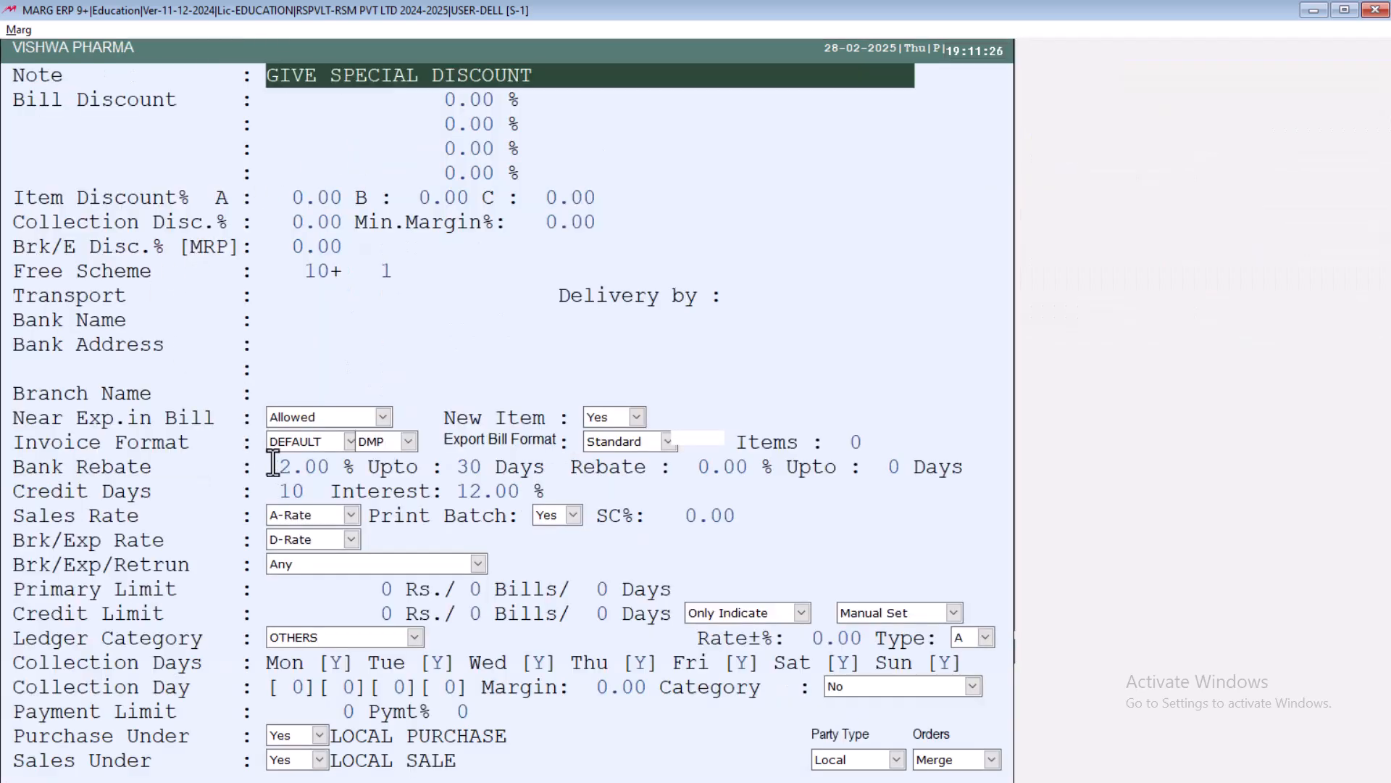
# Set Near Exp.in Bill to Not Allowed for VISHWA PHARMA and save the party's other details
pyautogui.click(339, 414)
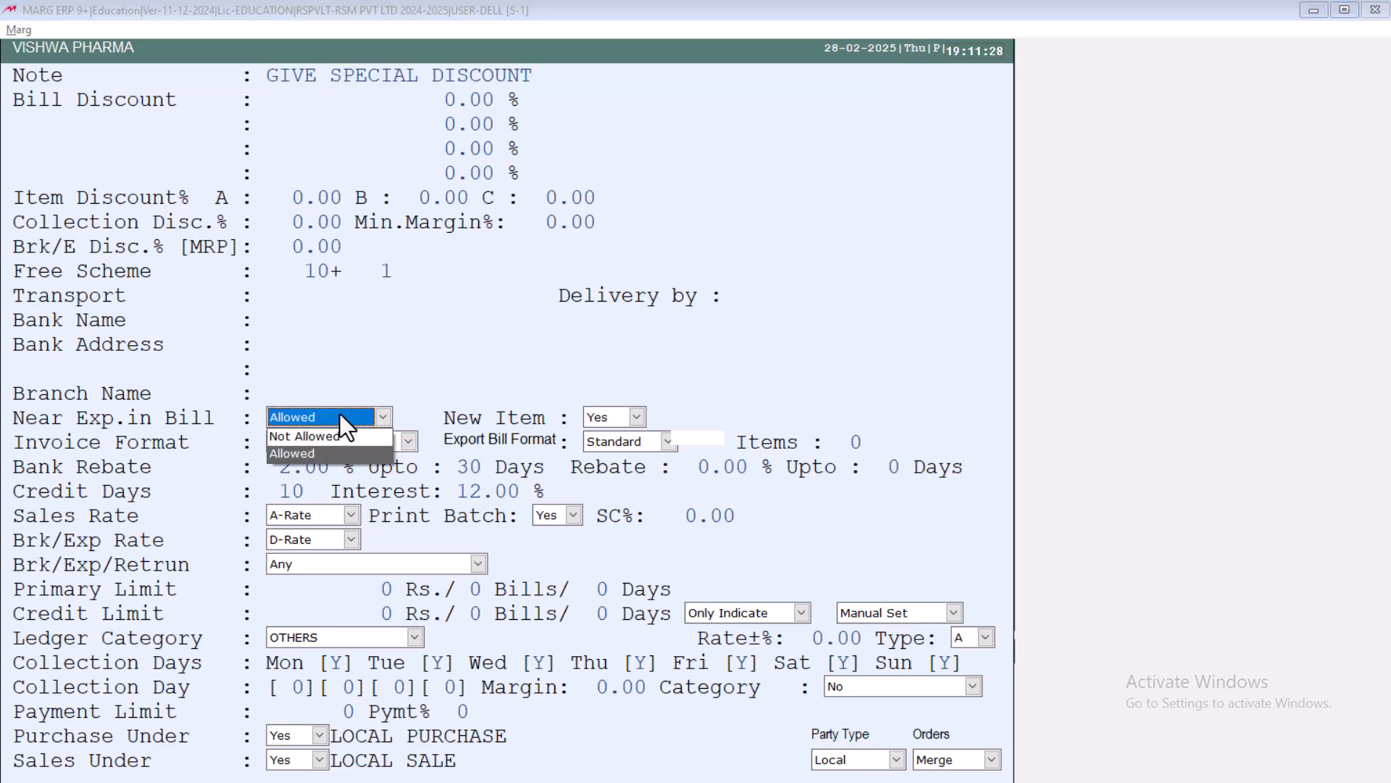
pyautogui.press('Up')
pyautogui.click(340, 414)
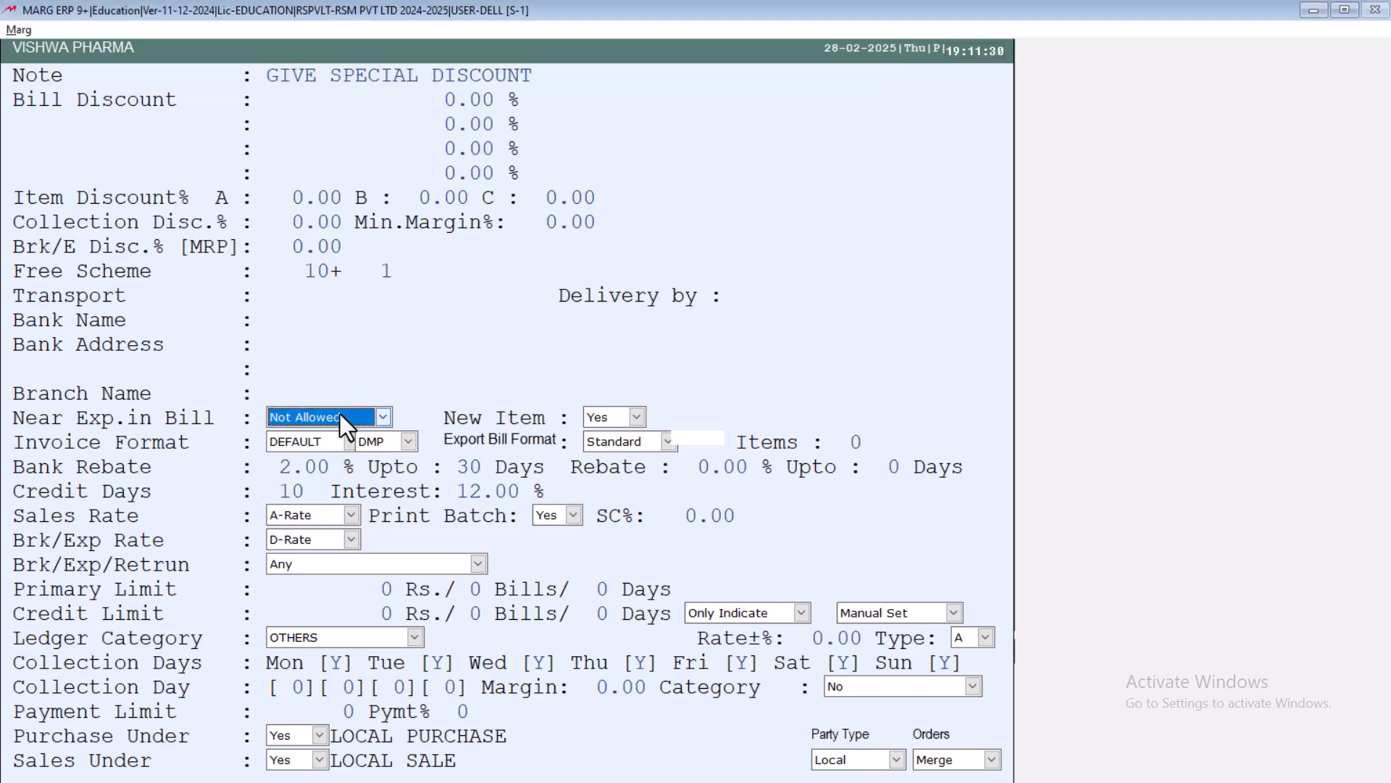
pyautogui.press('Return')
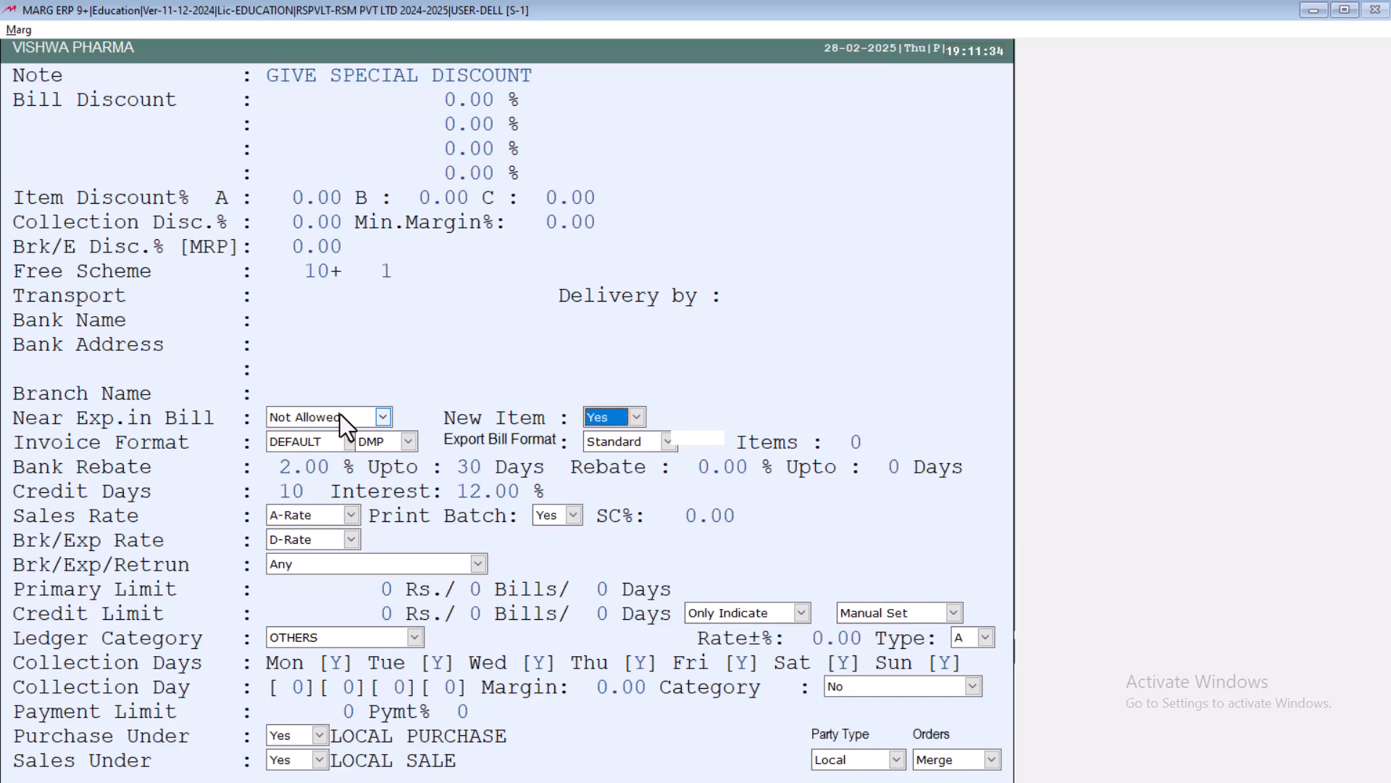
pyautogui.press('Return')
pyautogui.hotkey('ctrl', 'w')
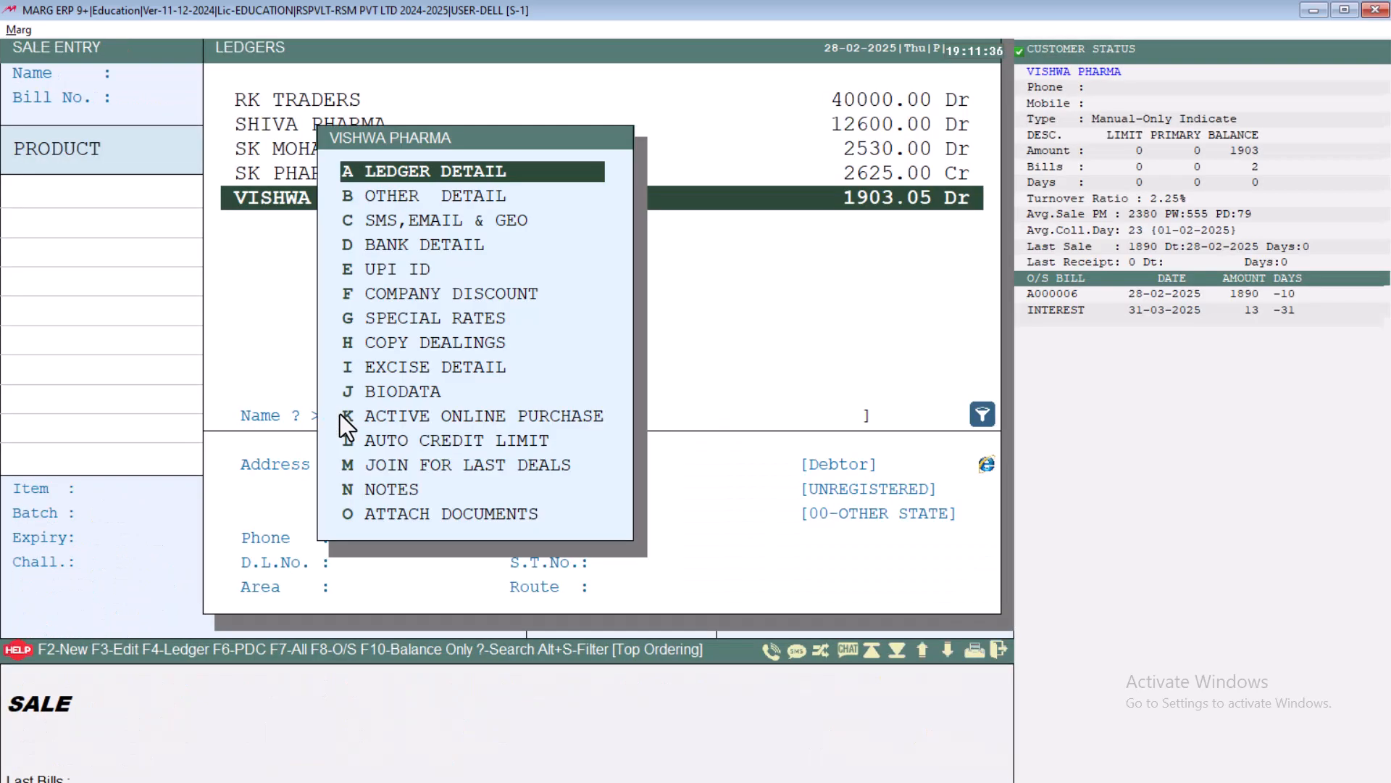
# Select VISHWA PHARMA for the sale bill, dismiss its special note and bring up the item list
pyautogui.press('Escape')
pyautogui.press('Return')
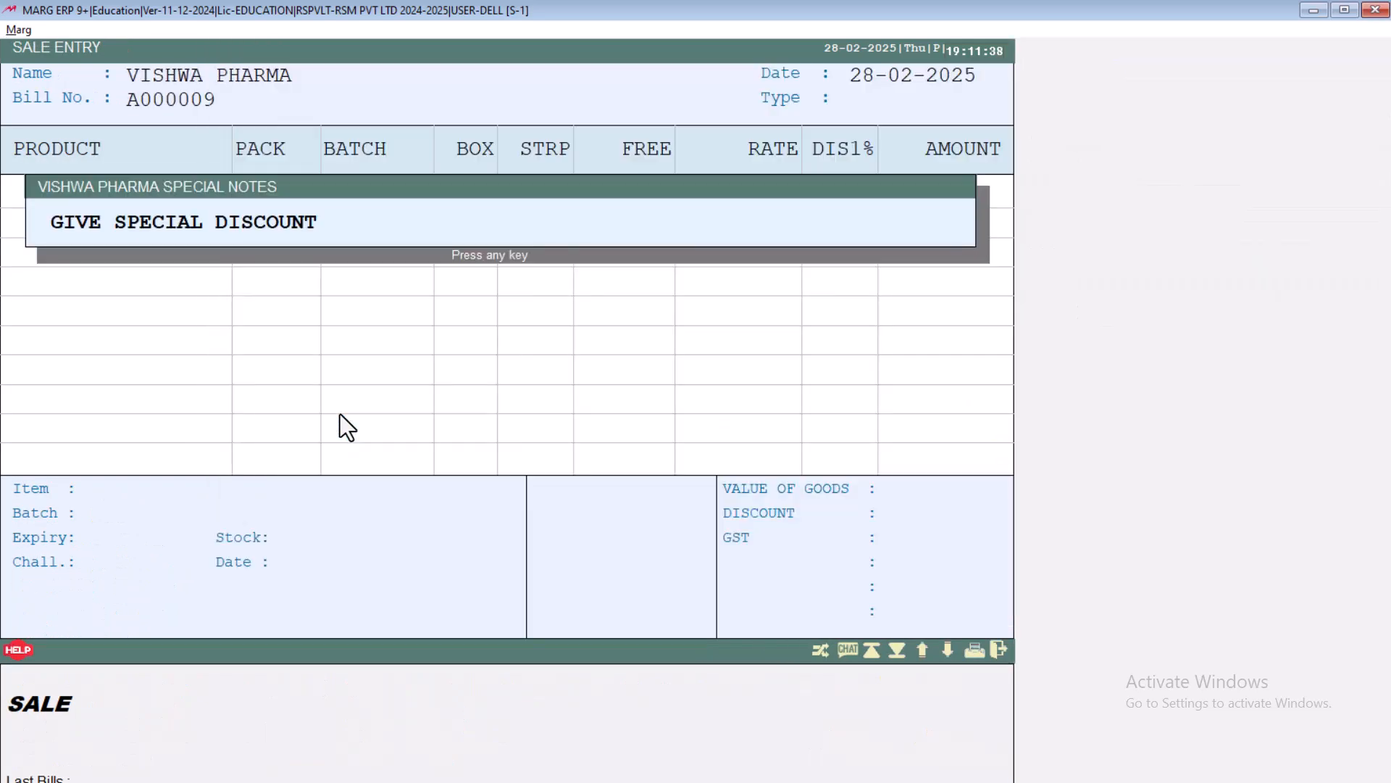
pyautogui.press('Return')
pyautogui.press('Return')
pyautogui.press('Return')
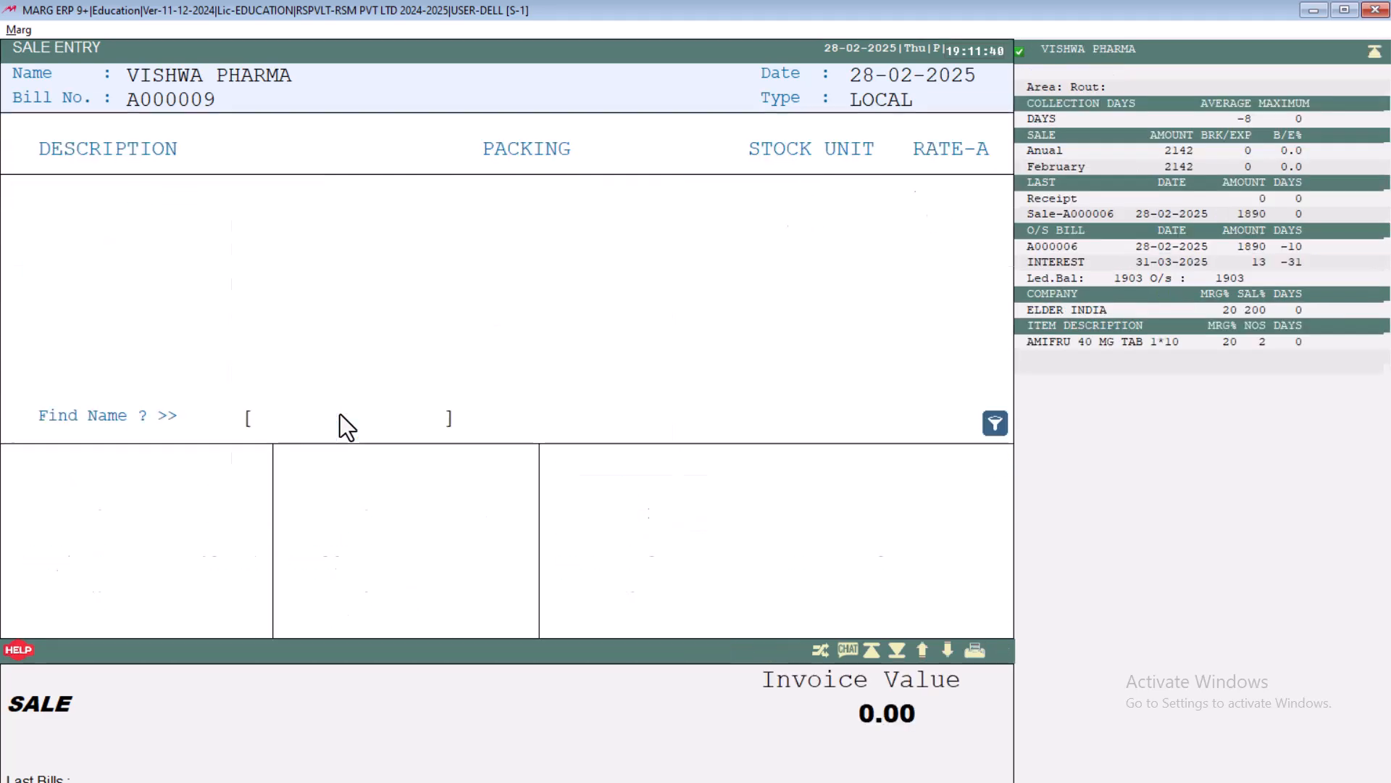
# Try to add PCM's near-expiry batch 12345 to the VISHWA PHARMA sale bill
pyautogui.press('Up')
pyautogui.press('Up')
pyautogui.press('Down')
pyautogui.press('Down')
pyautogui.press('Escape')
pyautogui.press('Return')
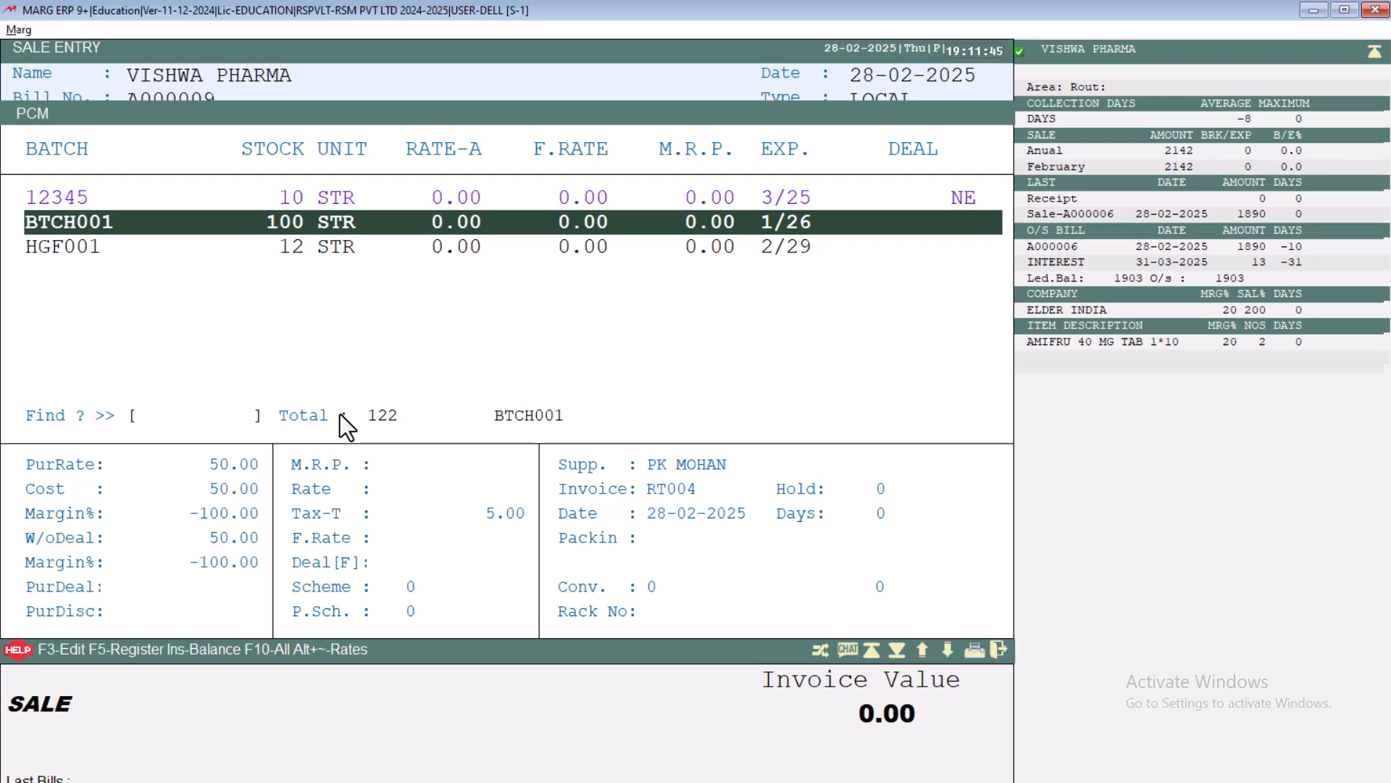
pyautogui.press('Up')
pyautogui.press('Return')
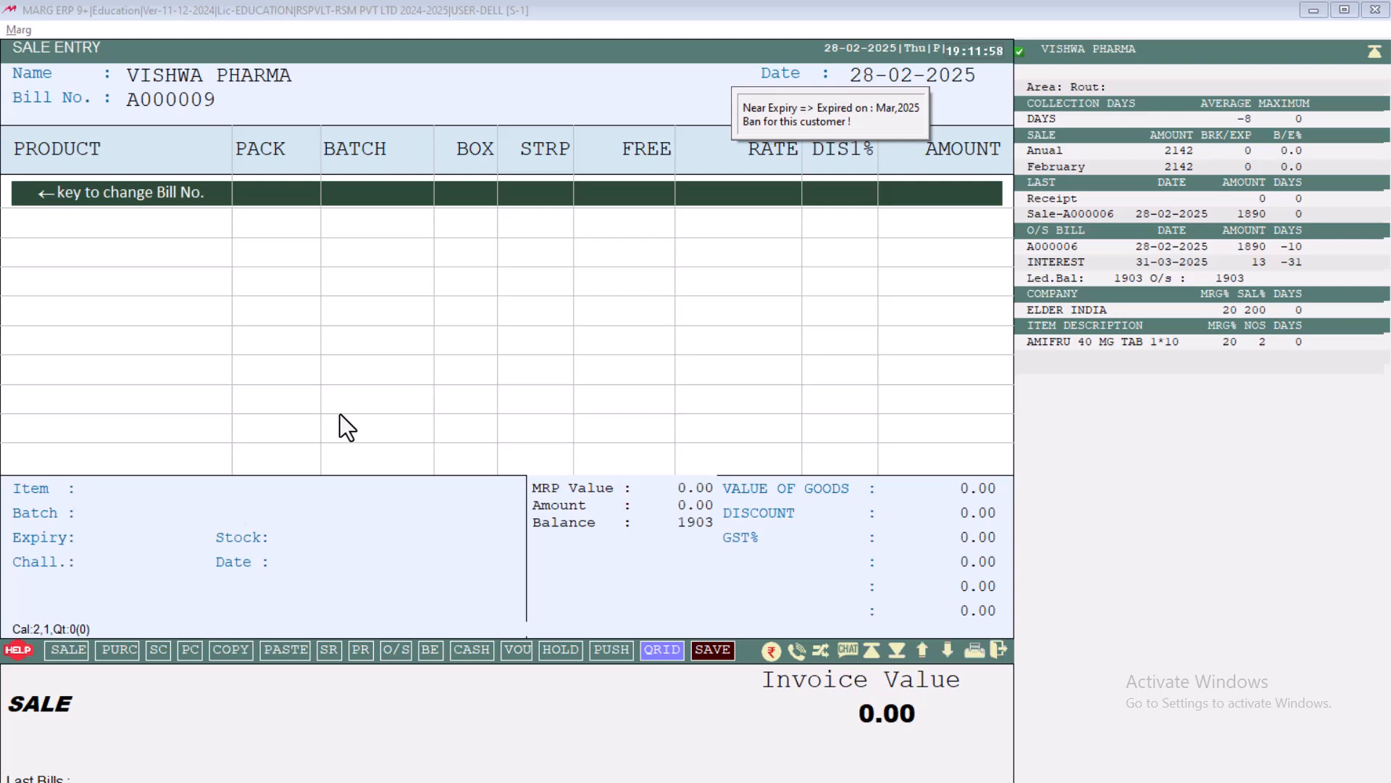
# Leave the bill, reopen VISHWA PHARMA's Other Detail and review the Near Exp.in Bill options, keeping Not Allowed
pyautogui.press('Escape')
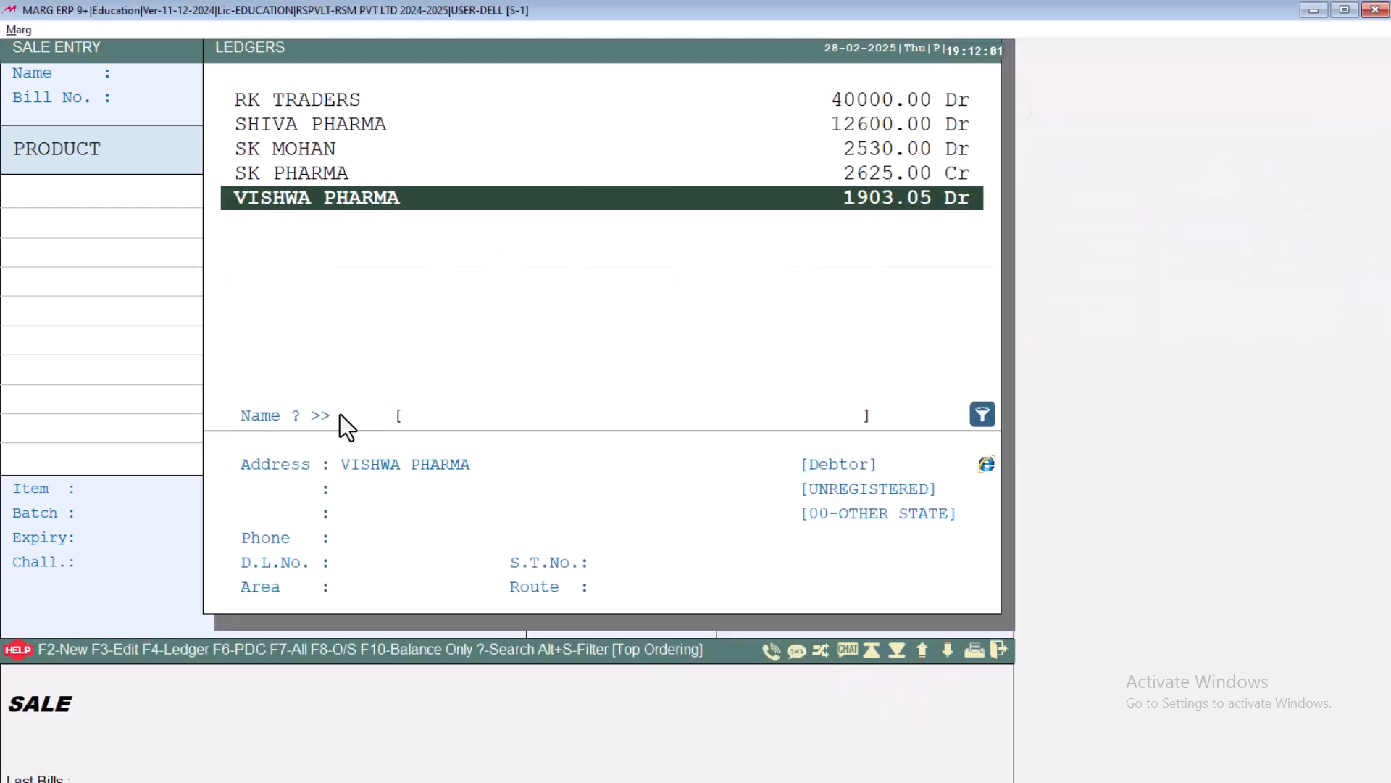
pyautogui.press('F3')
pyautogui.press('b')
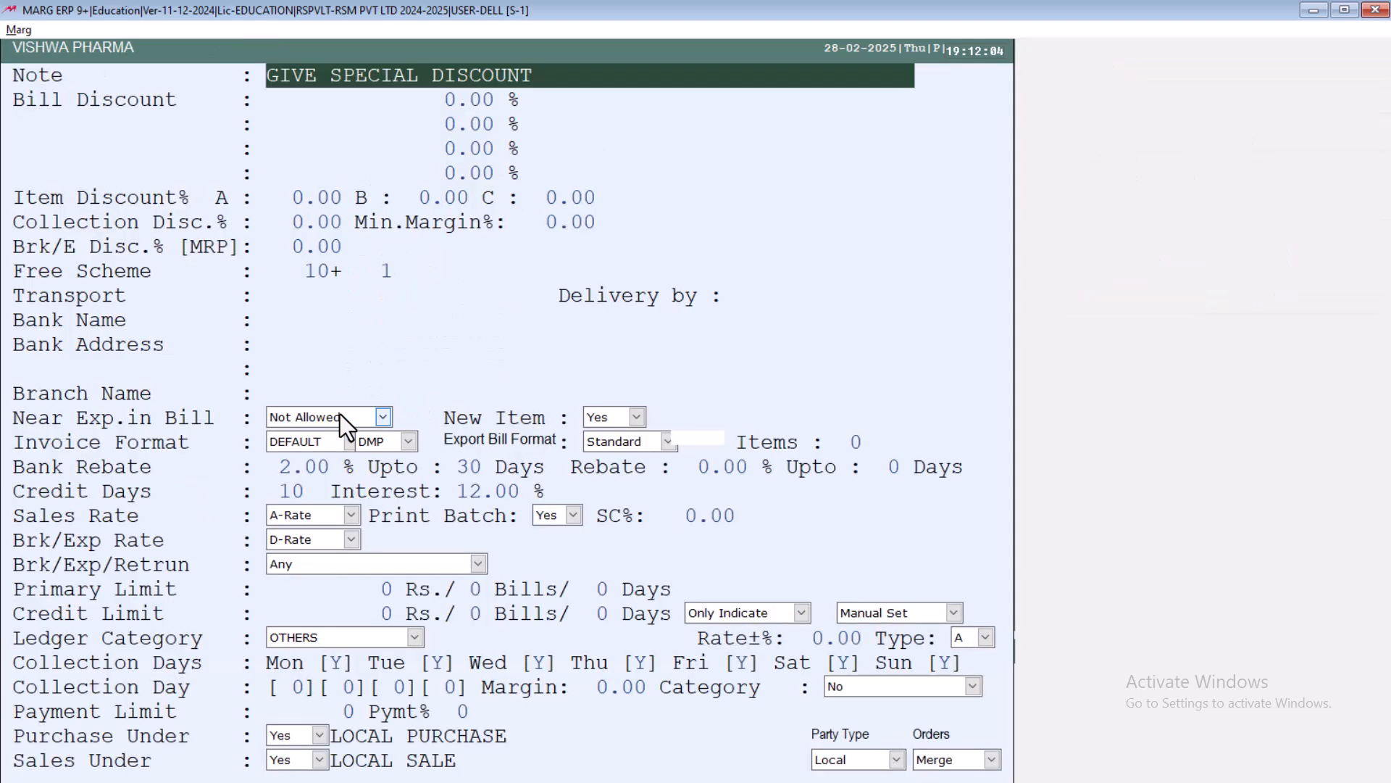
pyautogui.click(333, 417)
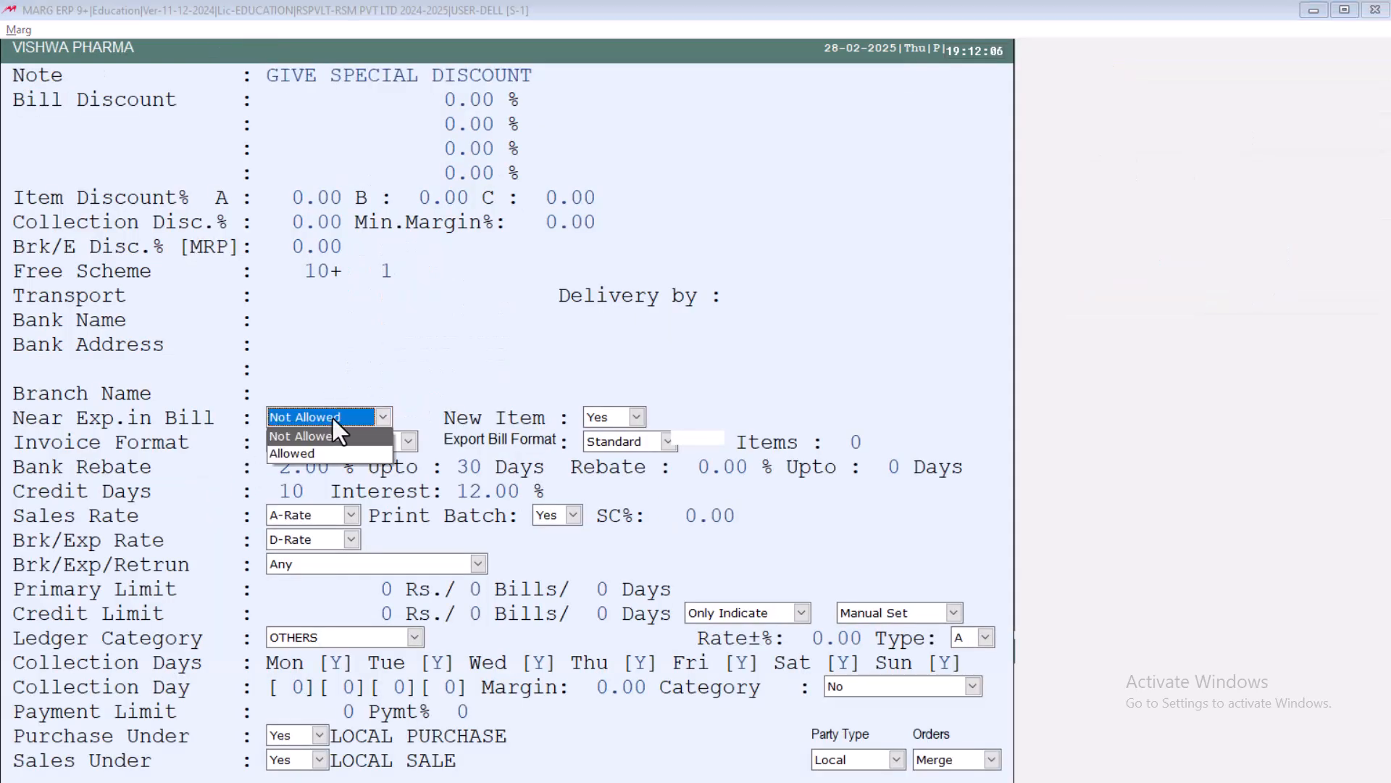
pyautogui.click(333, 418)
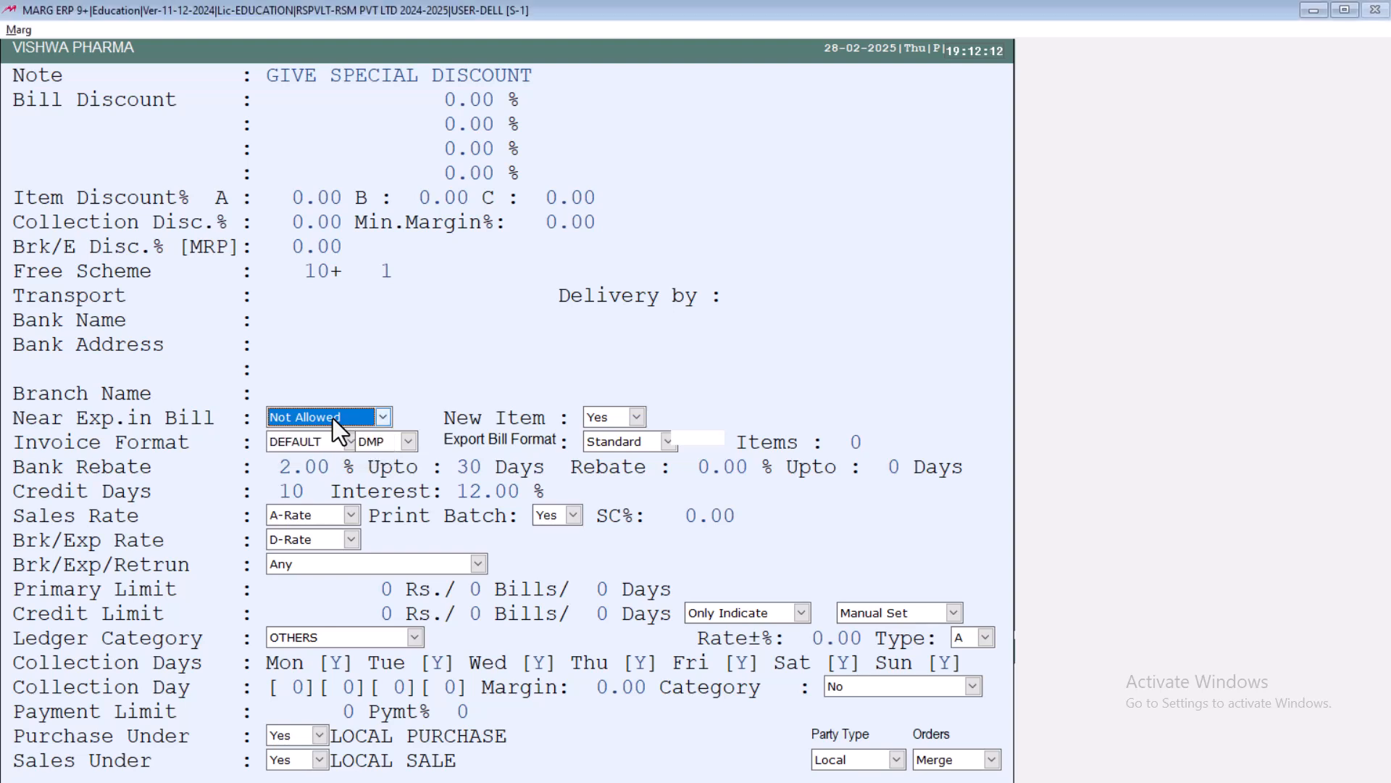
pyautogui.press('Return')
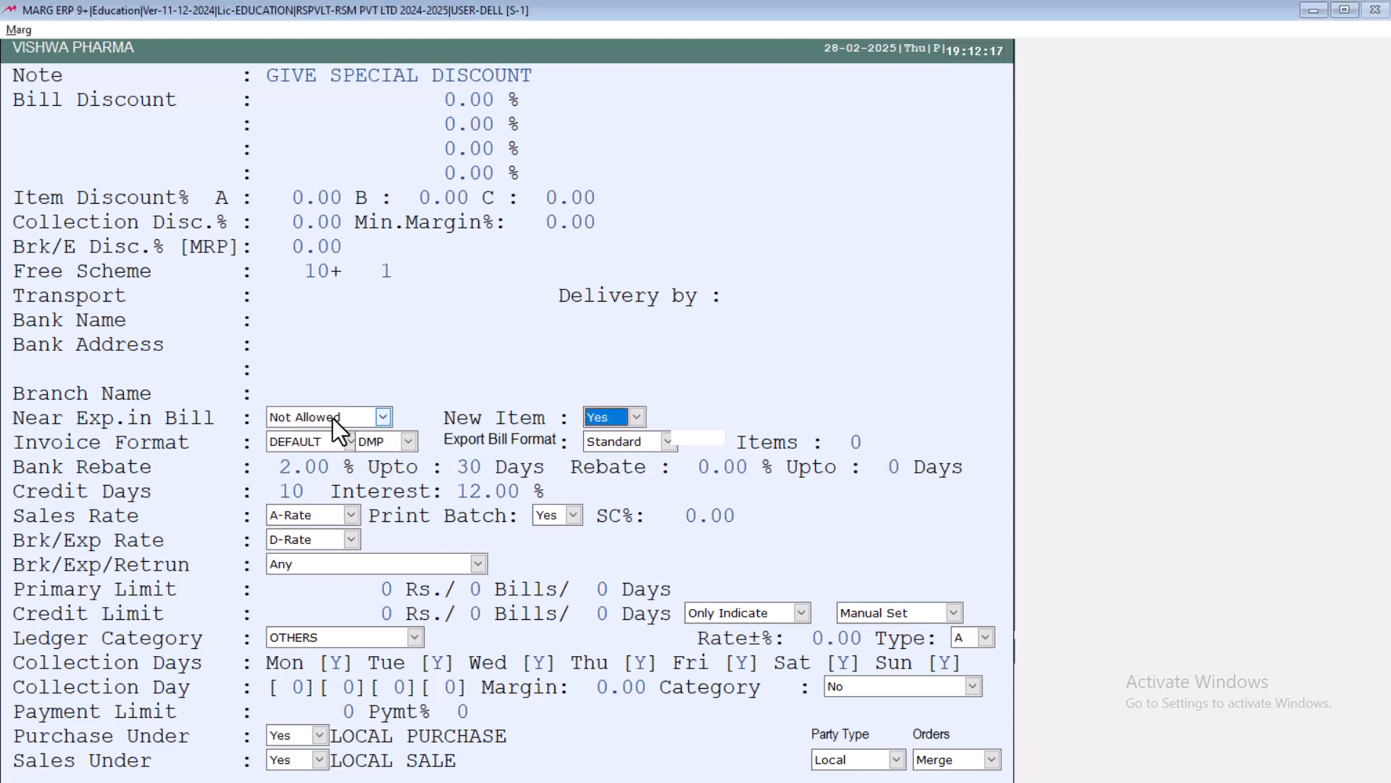
# Keep New Item set to Yes for VISHWA PHARMA, save the details and return to the main screen
pyautogui.hotkey('alt', 'Down')
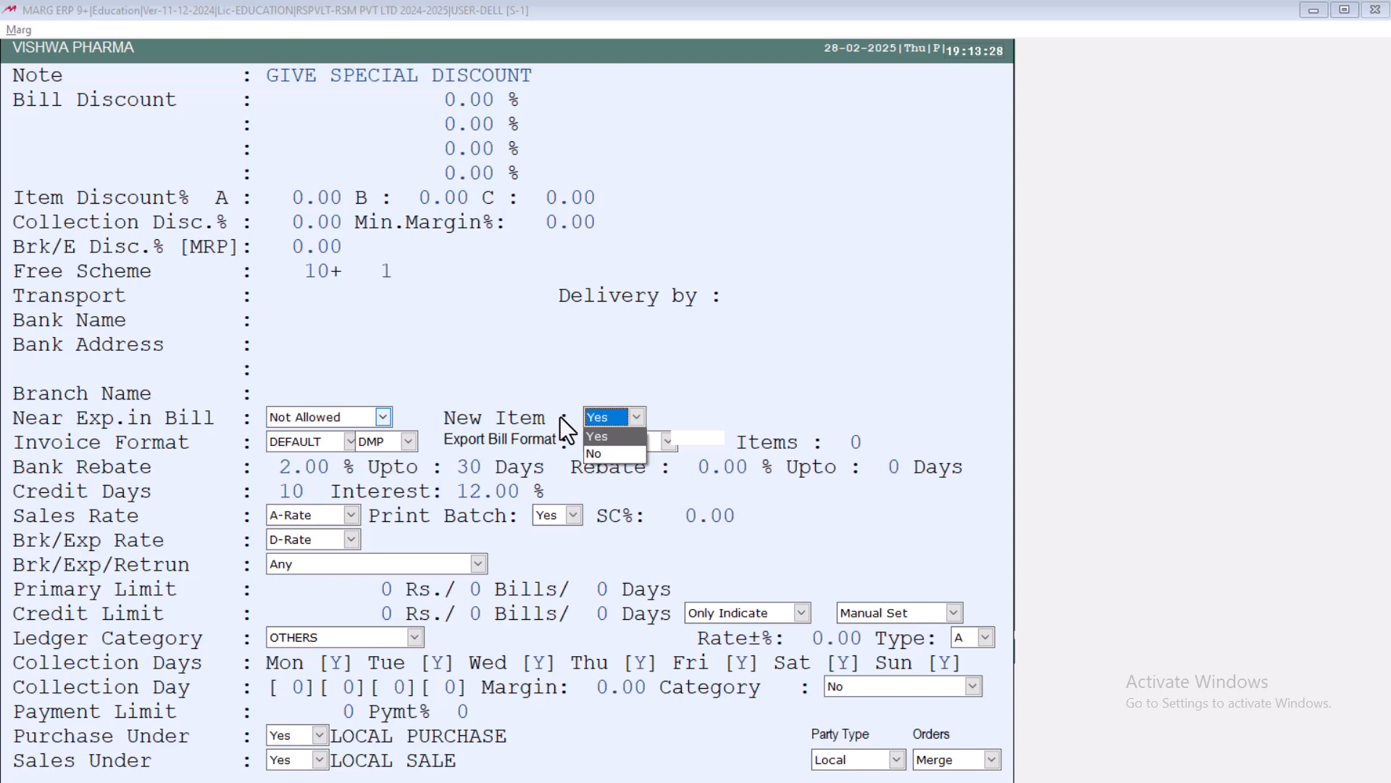
pyautogui.click(615, 435)
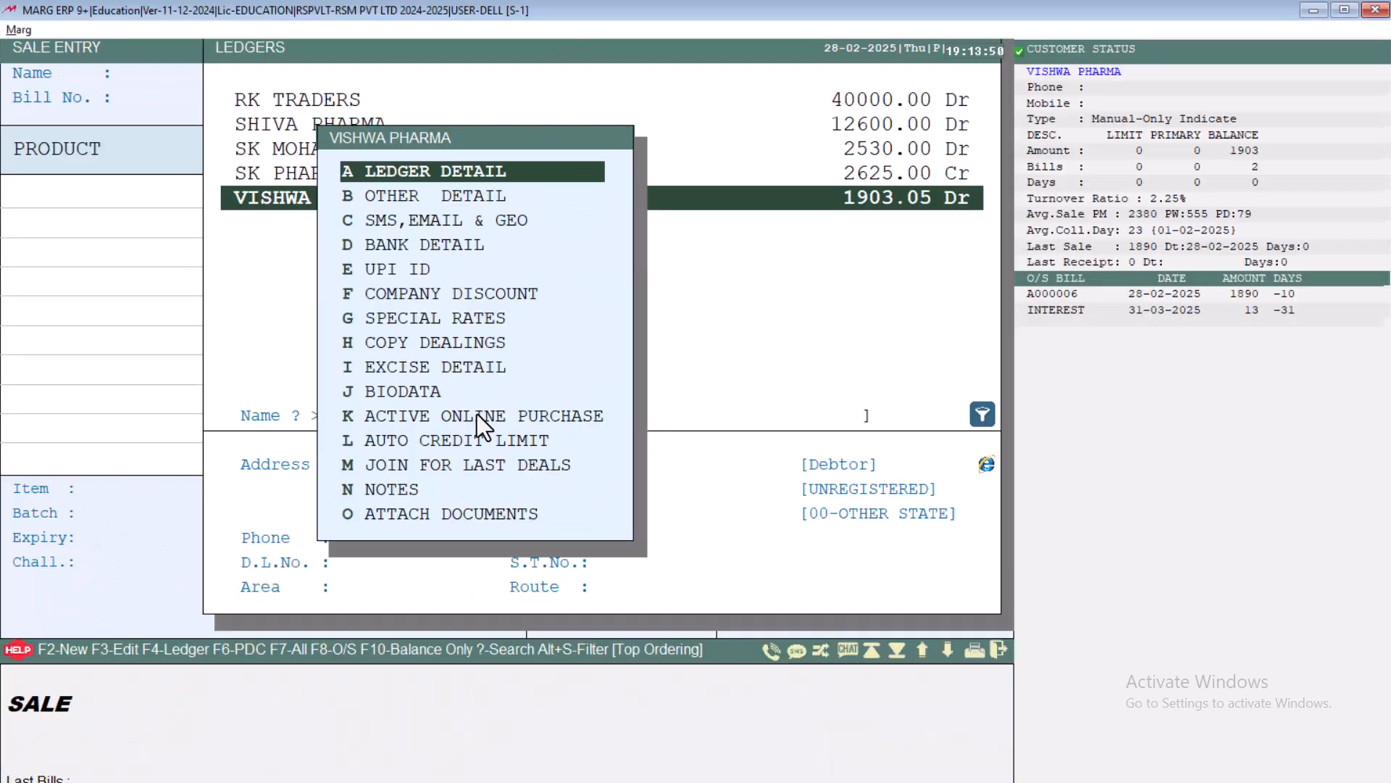
pyautogui.press('Escape')
pyautogui.press('Escape')
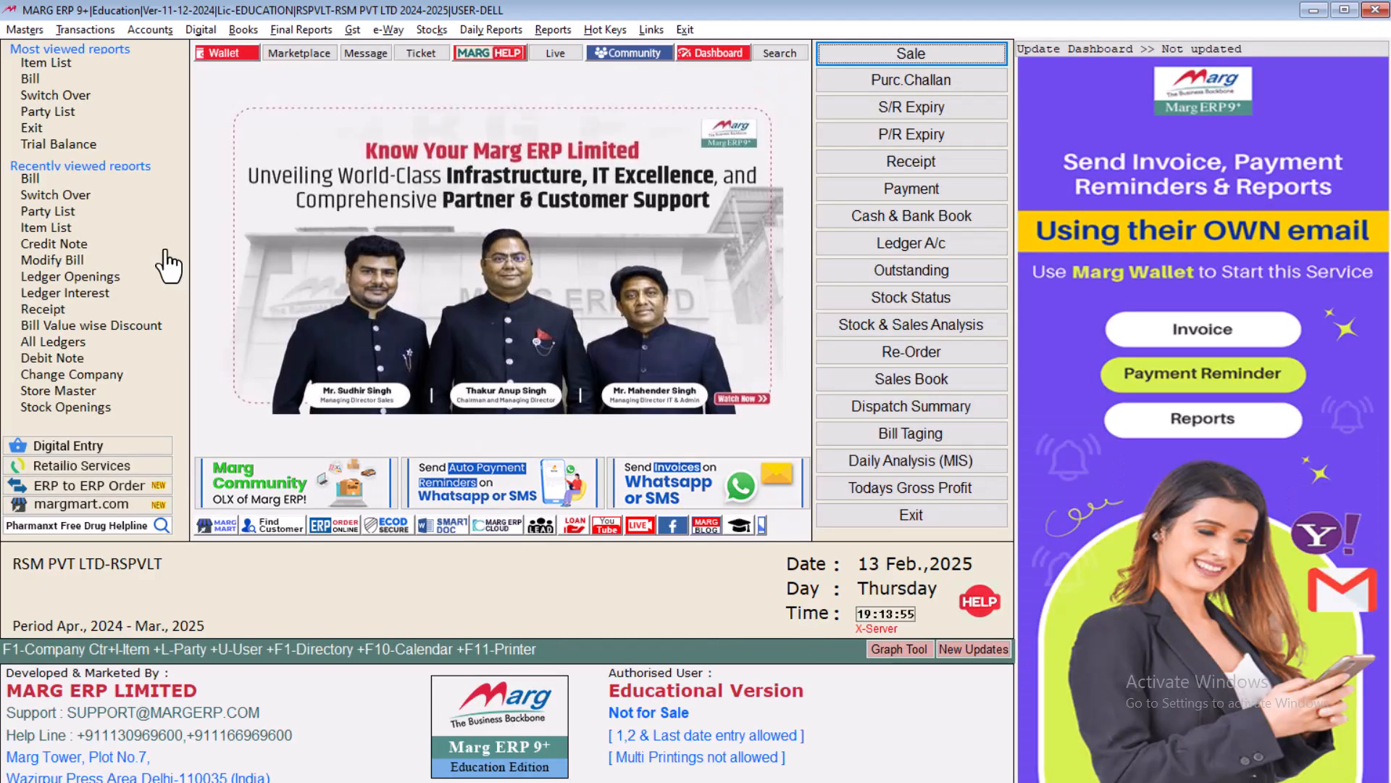
# Open the auto-load list of new launch items among the sales boosters of the rate and discount masters
pyautogui.click(31, 29)
pyautogui.moveTo(136, 99)
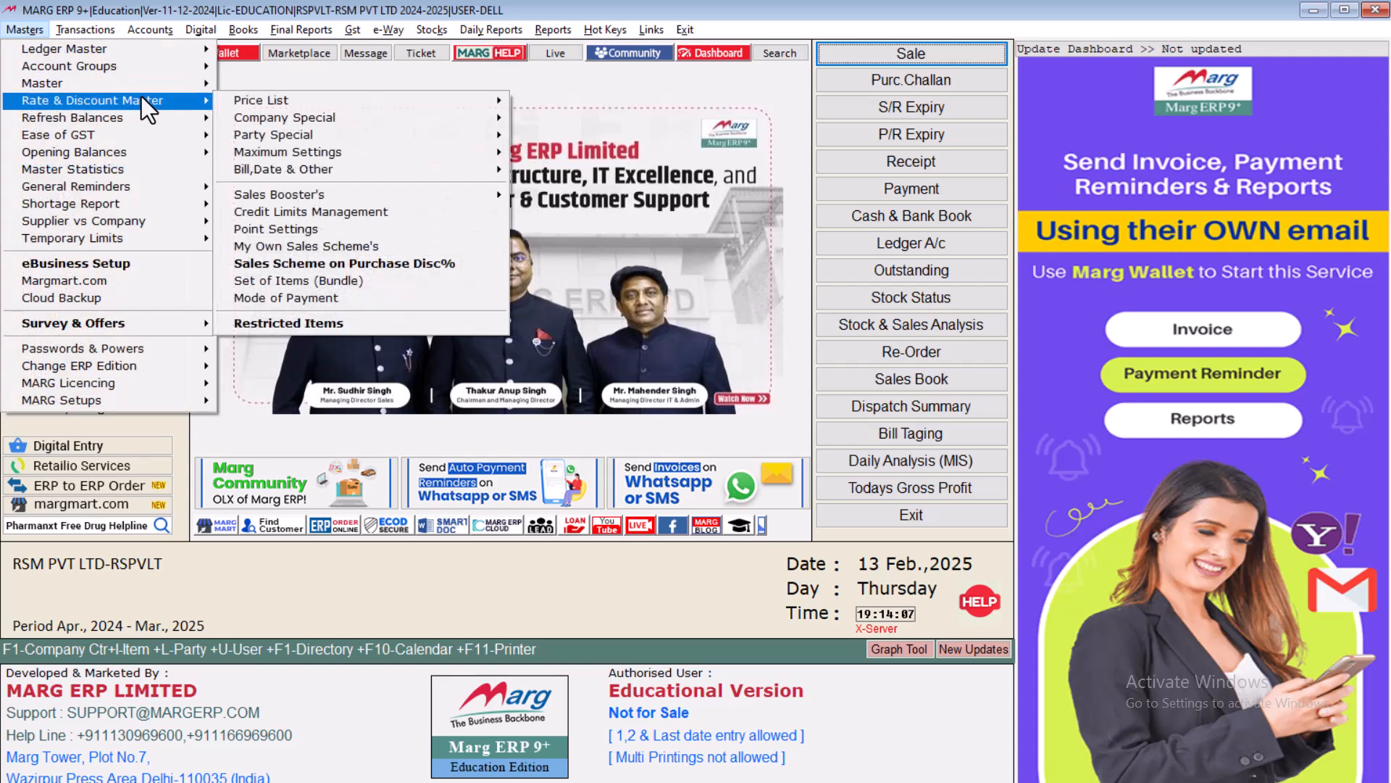
pyautogui.moveTo(262, 195)
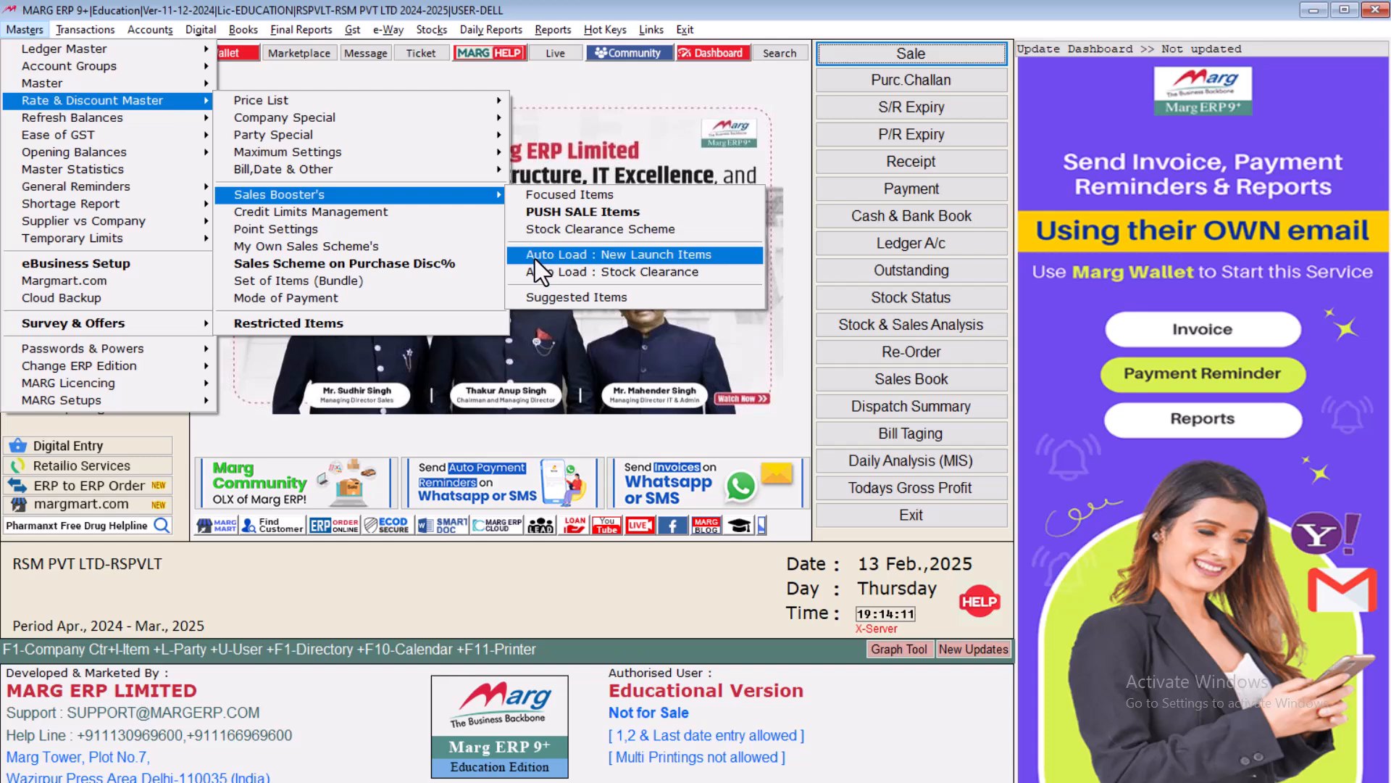
pyautogui.click(627, 260)
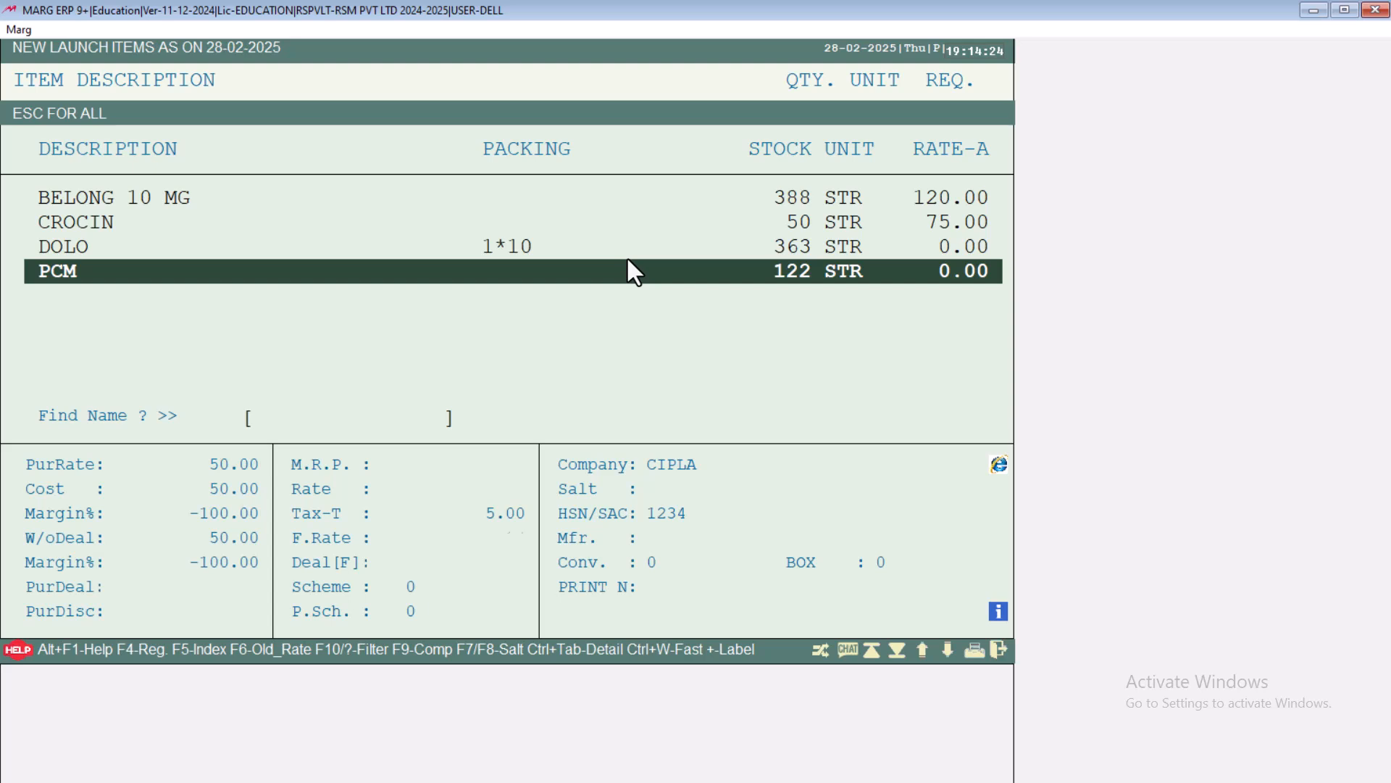
# Add CROCIN to the new launch items with quantity 1 strip and required set to Yes
pyautogui.press('Down')
pyautogui.press('Down')
pyautogui.press('Return')
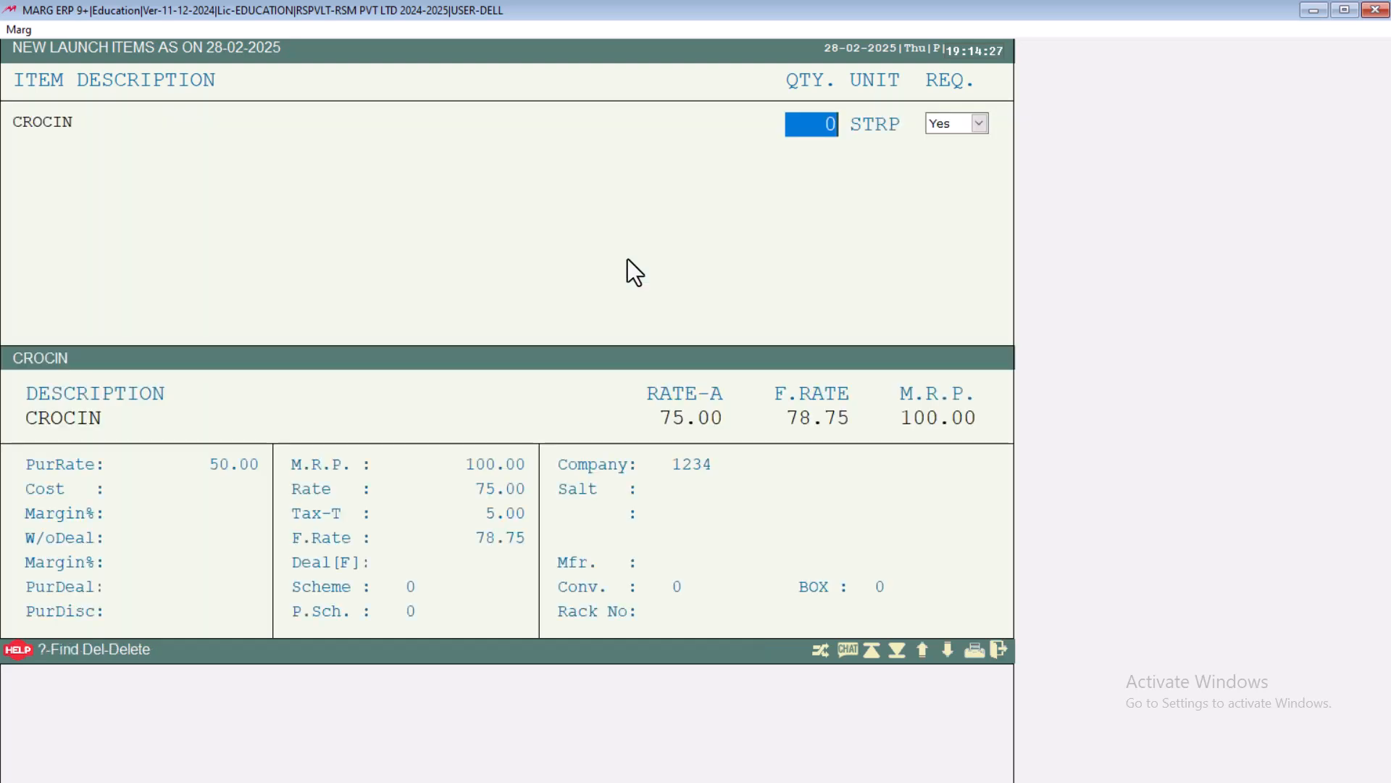
pyautogui.write('1')
pyautogui.press('Return')
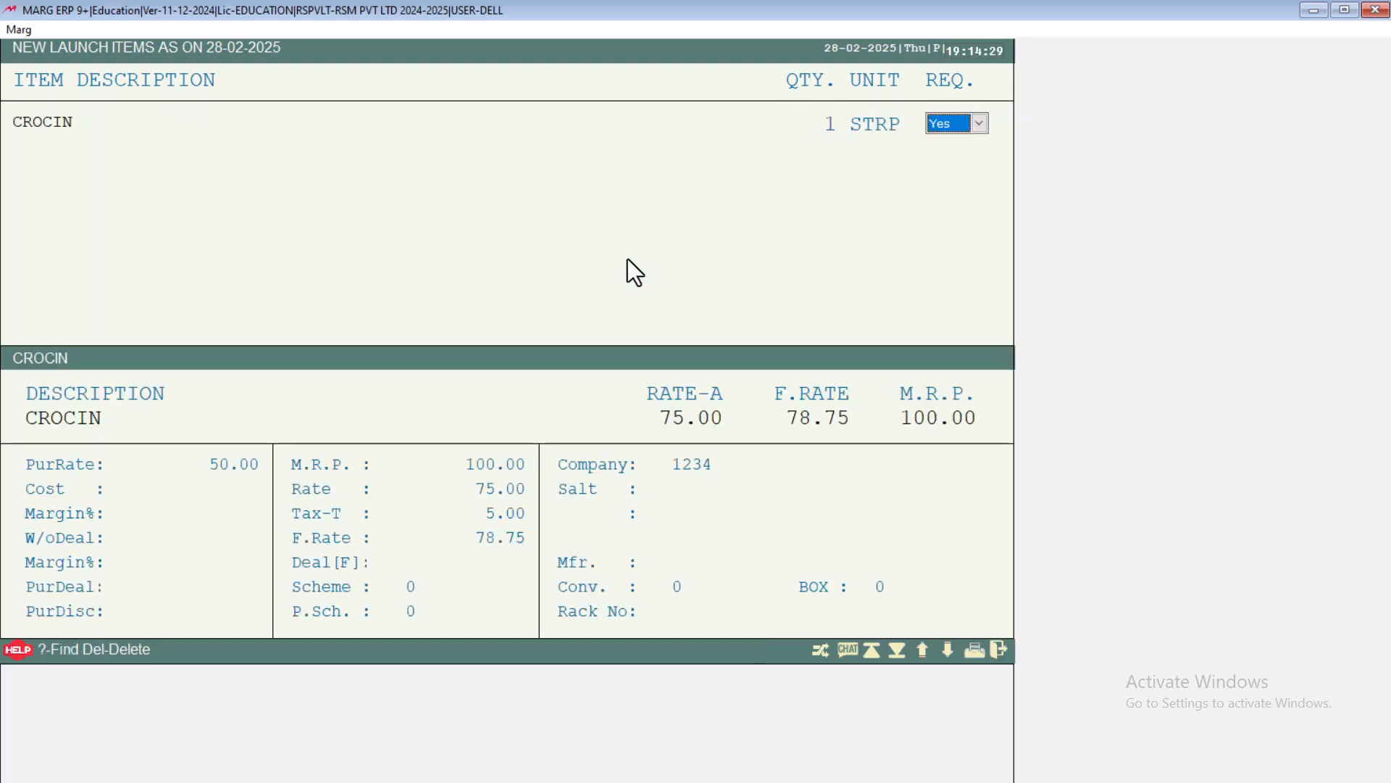
pyautogui.press('Return')
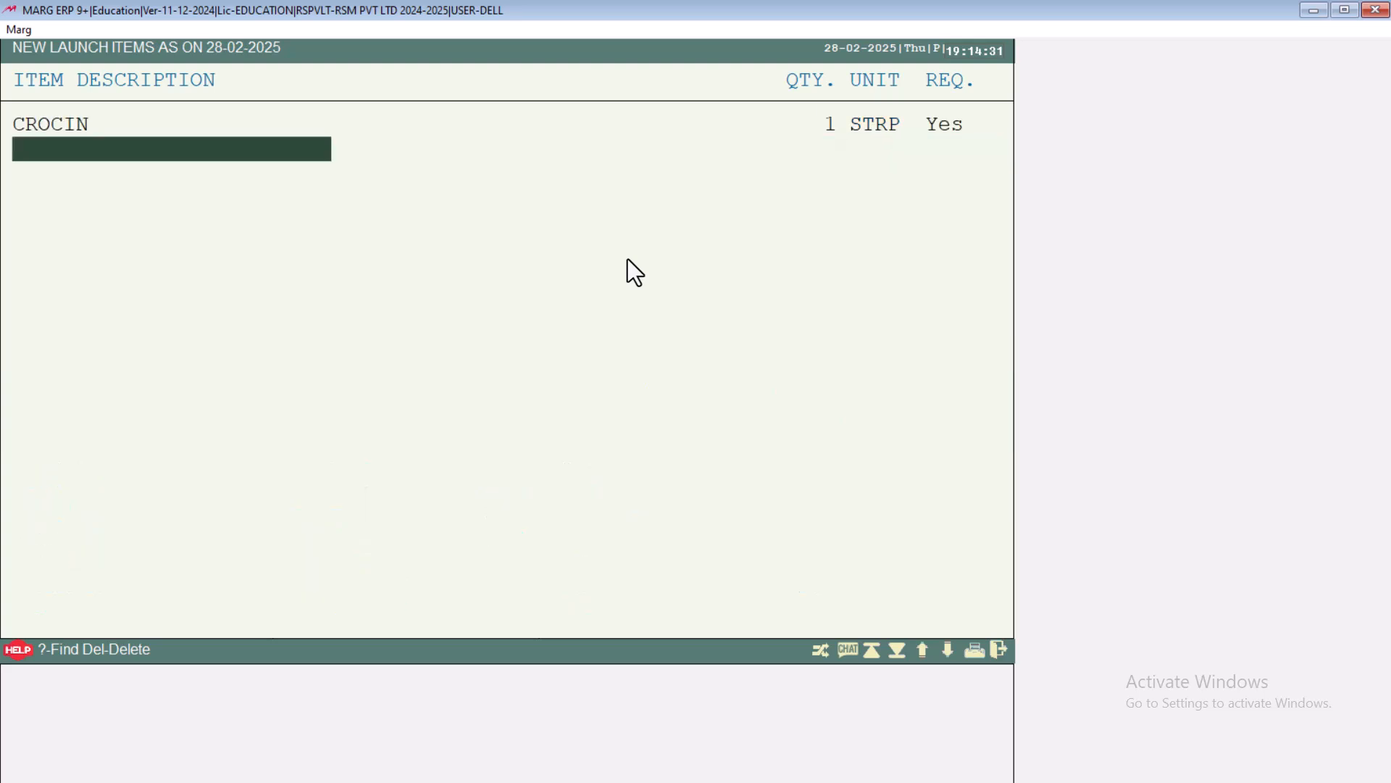
# Add BELONG 10 MG with quantity 1 strip and required Yes, and finish the new launch items list
pyautogui.press('Return')
pyautogui.press('Up')
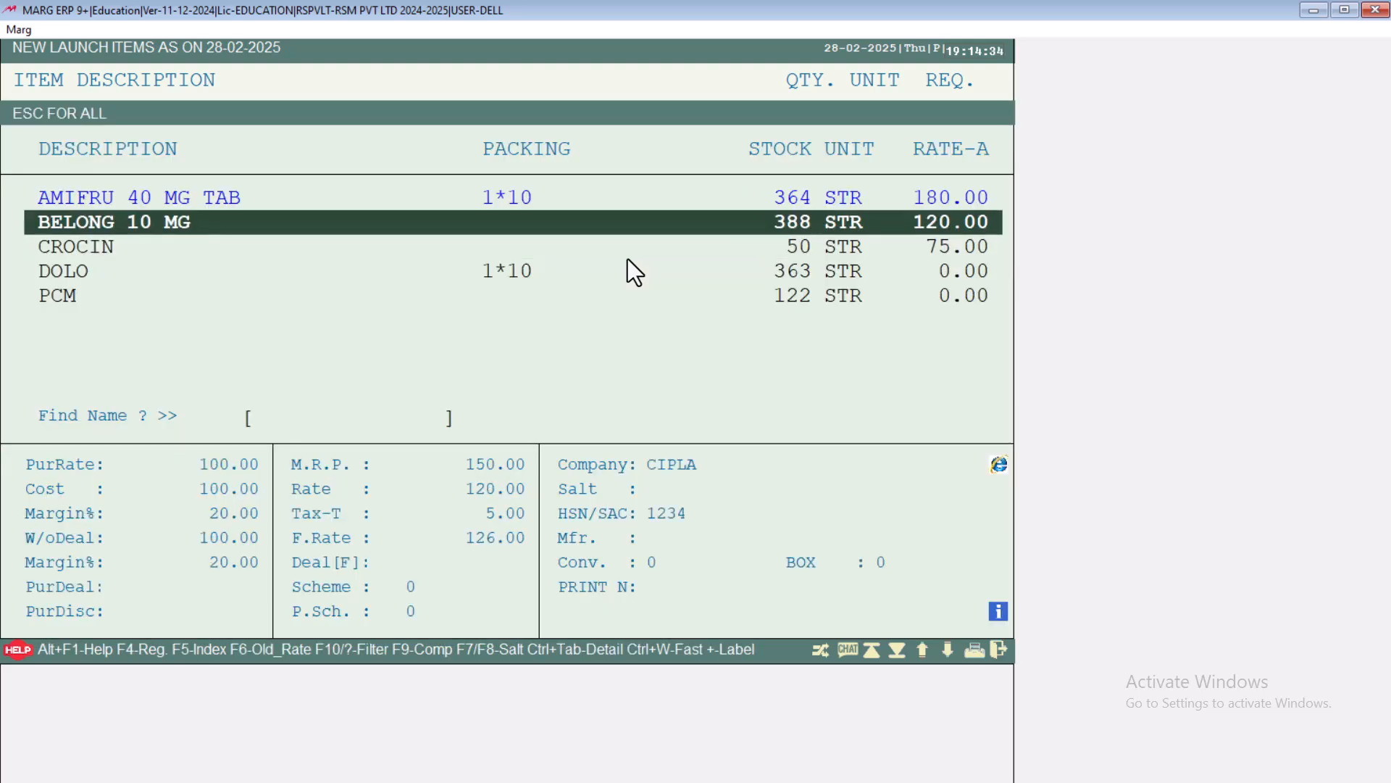
pyautogui.press('Return')
pyautogui.write('1')
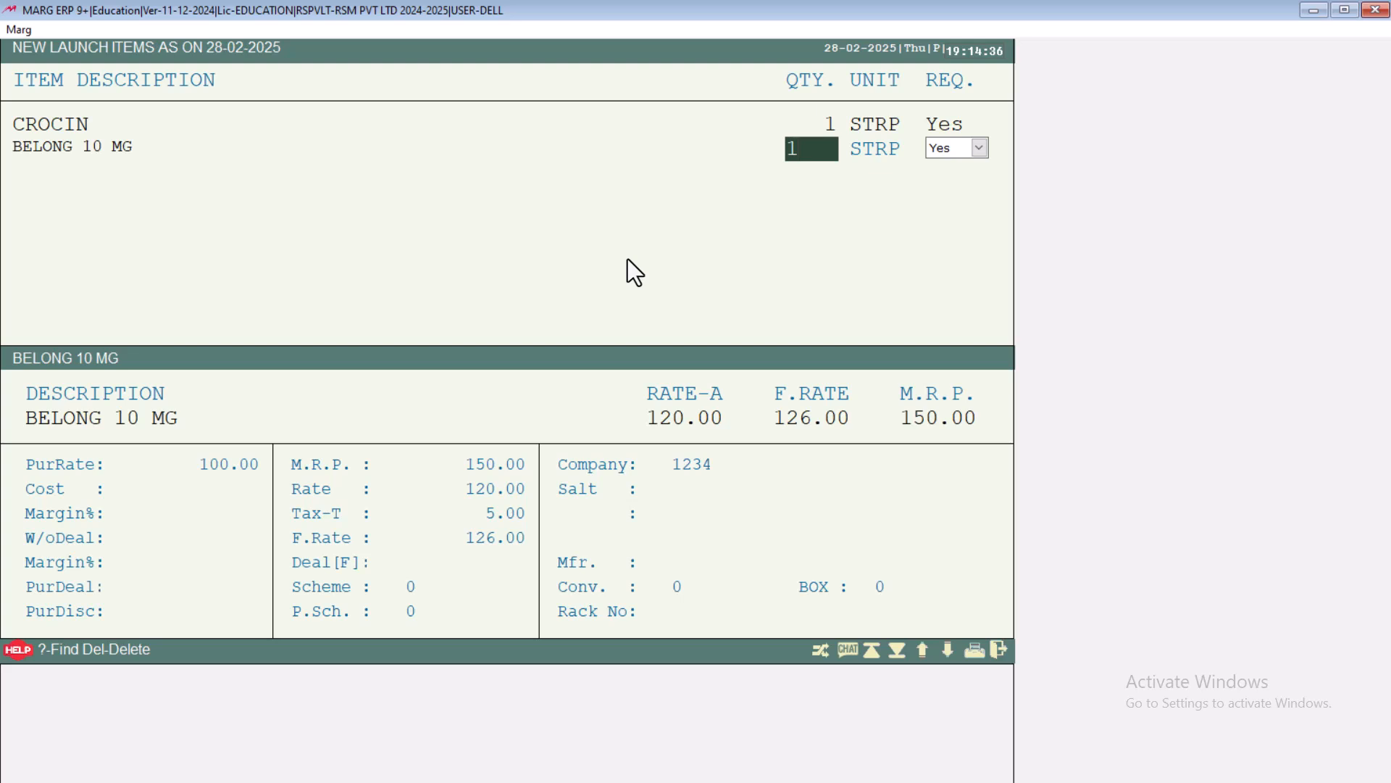
pyautogui.press('Return')
pyautogui.press('Return')
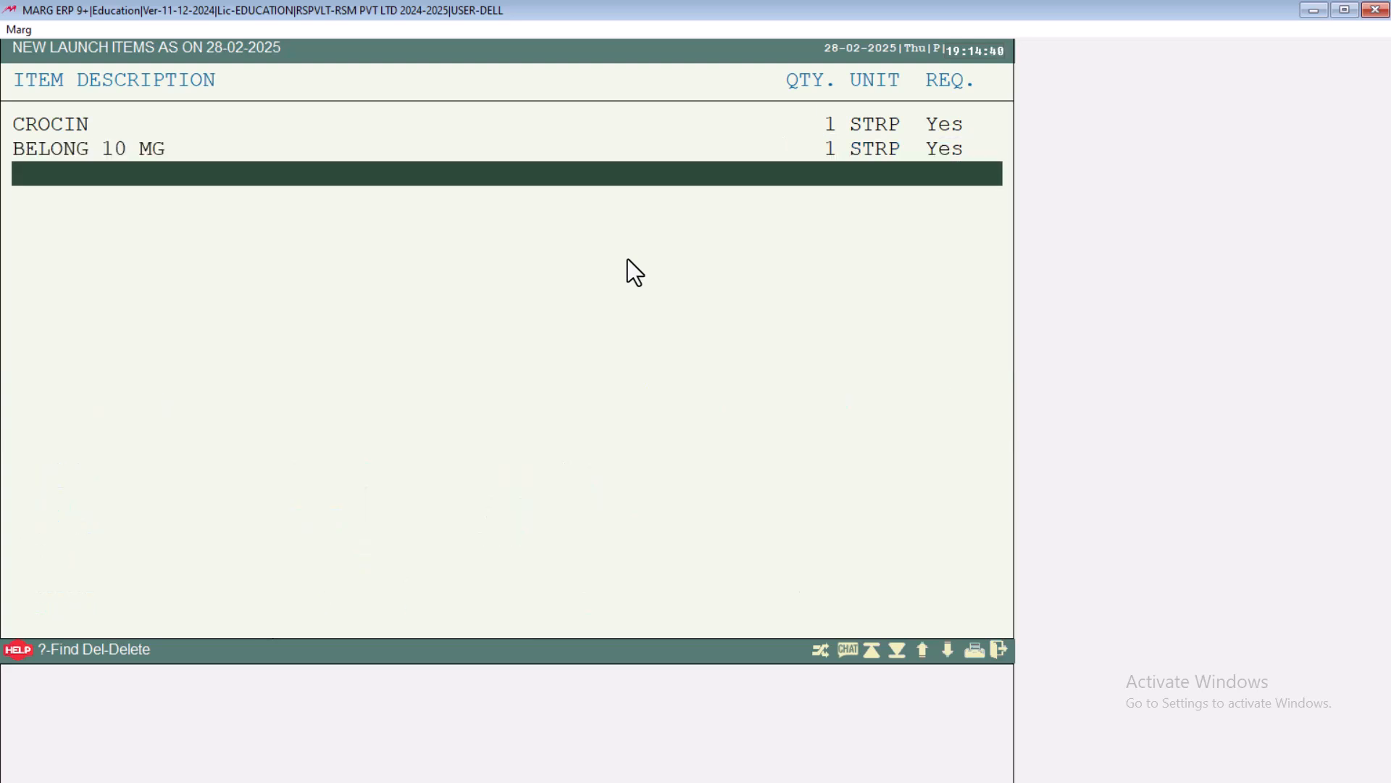
pyautogui.press('Escape')
pyautogui.click(627, 259)
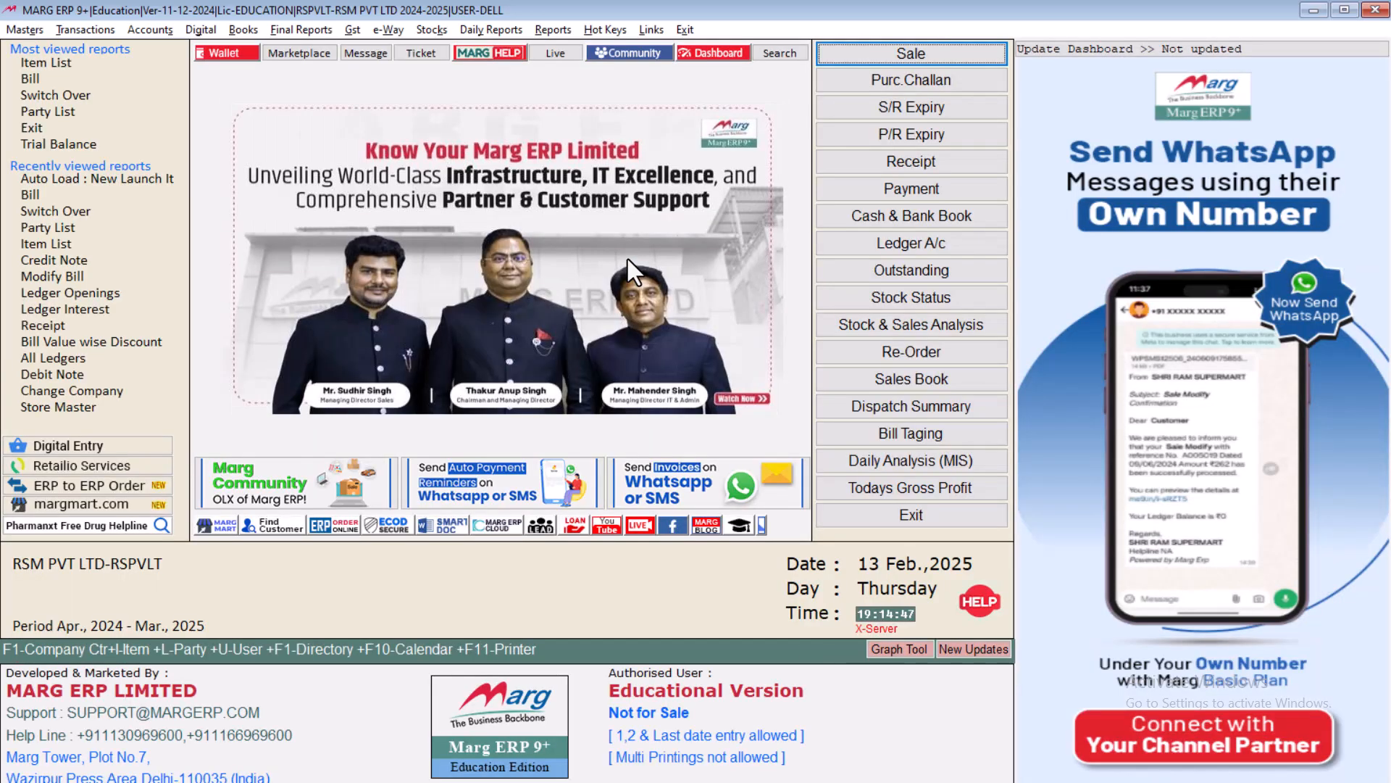
# Start a new sale bill for VISHWA PHARMA, dismiss its special note and load the new launch item CROCIN
pyautogui.press('Return')
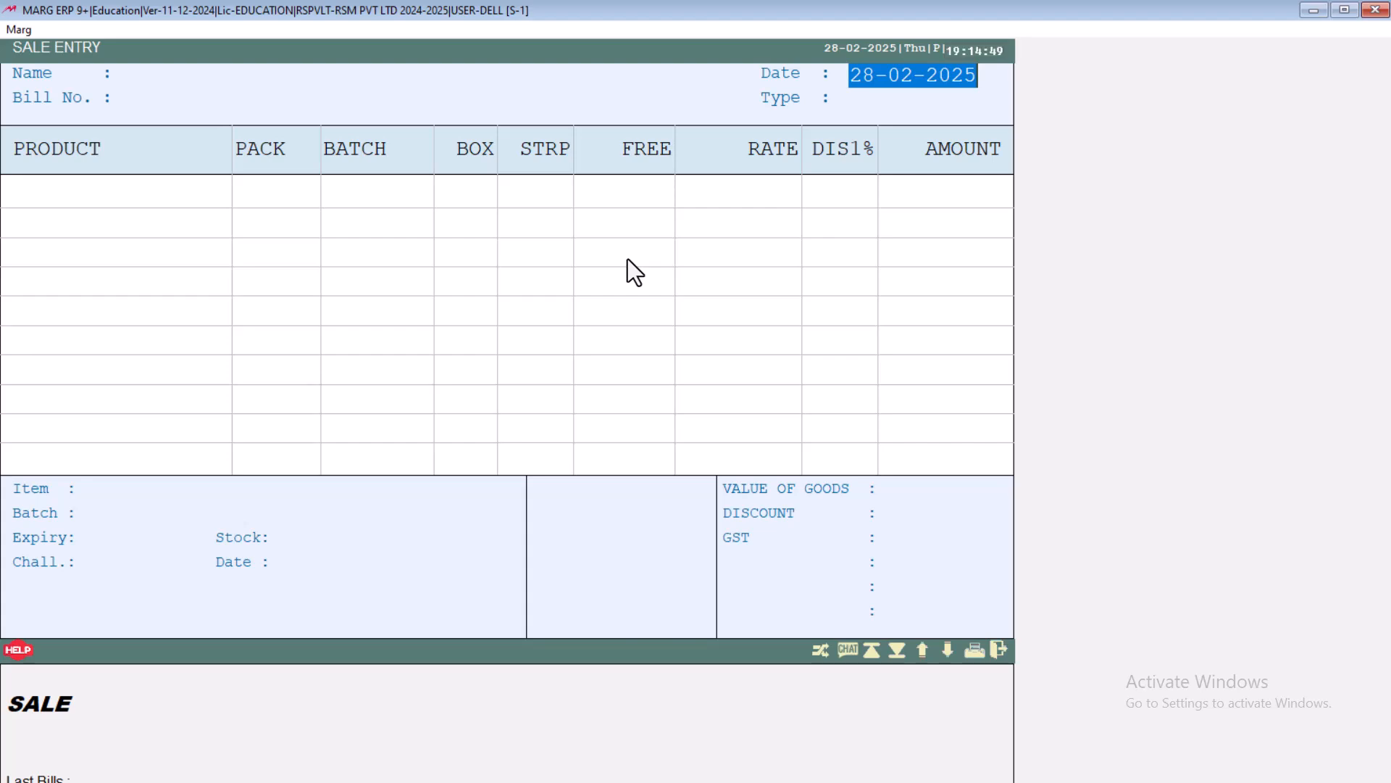
pyautogui.press('Return')
pyautogui.press('Return')
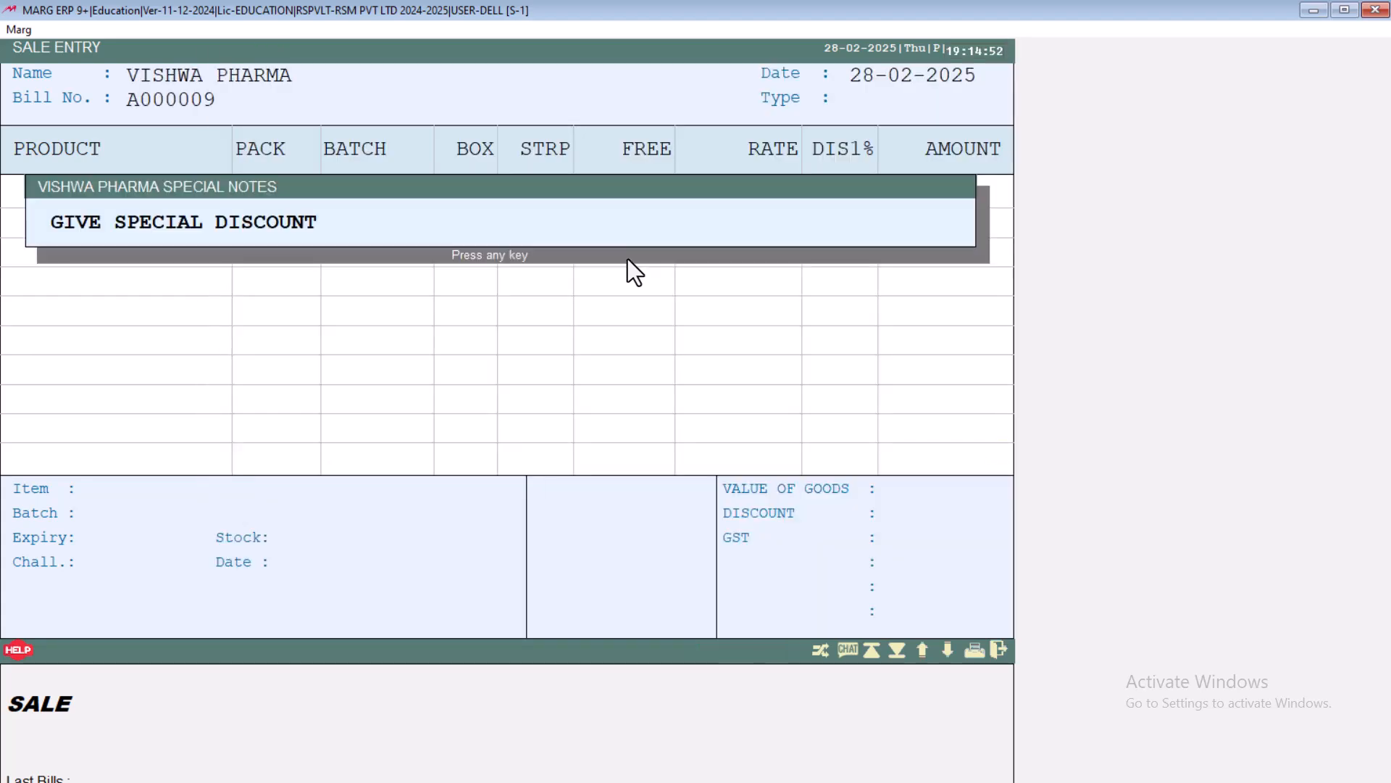
pyautogui.press('Return')
pyautogui.press('Return')
pyautogui.press('Return')
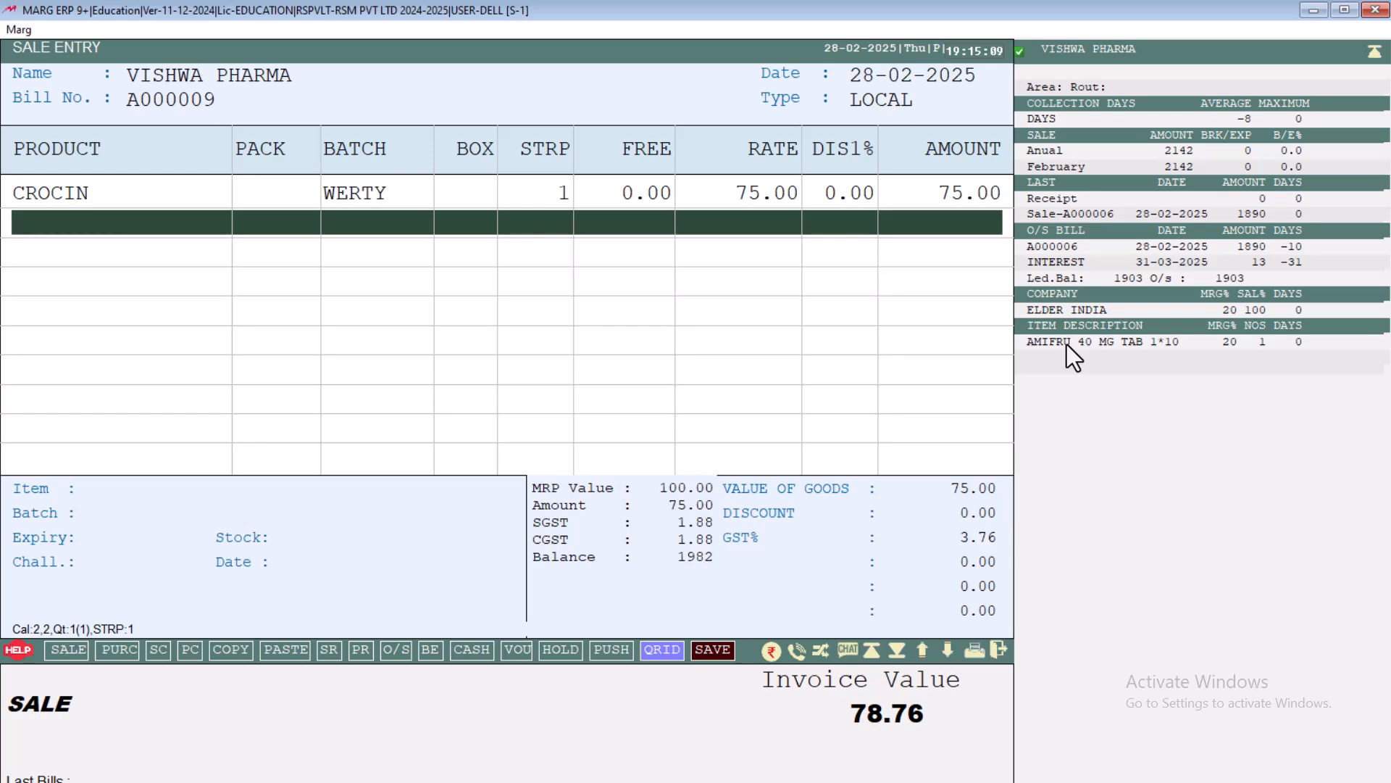
# Save the VISHWA PHARMA sale bill containing CROCIN with no discount or cash received, accepting the default bill details
pyautogui.press('Tab')
pyautogui.press('Return')
pyautogui.press('Return')
pyautogui.press('Return')
pyautogui.press('Return')
pyautogui.press('Return')
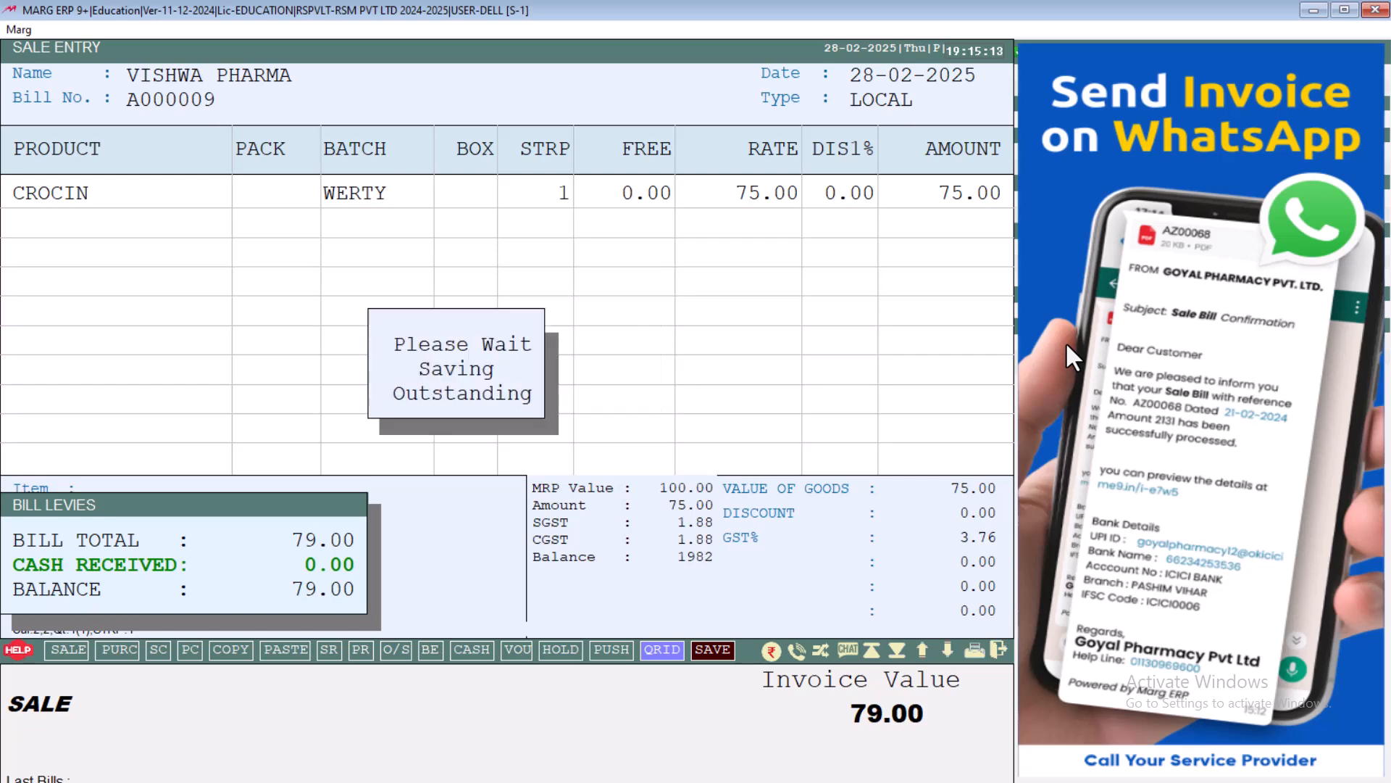
pyautogui.press('Return')
pyautogui.press('Return')
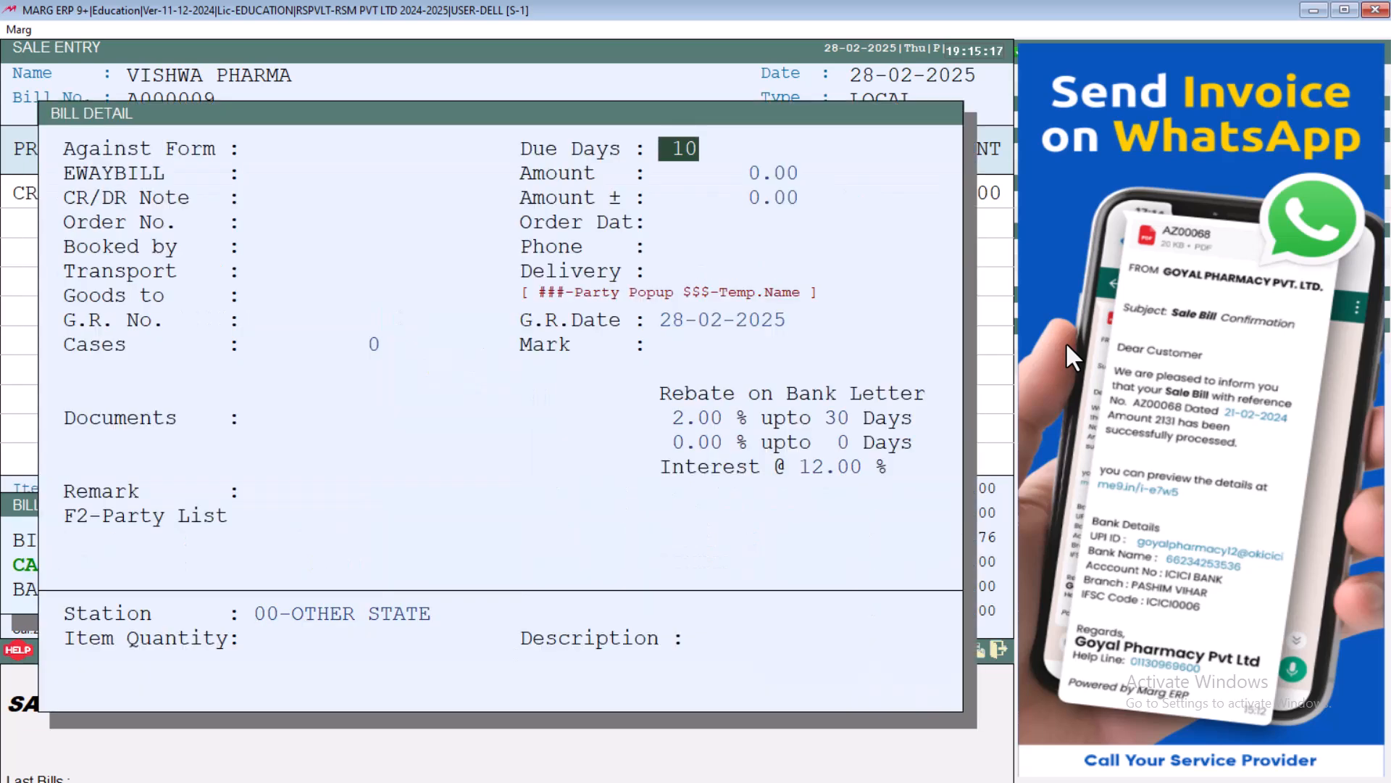
pyautogui.press('Return')
pyautogui.press('Escape')
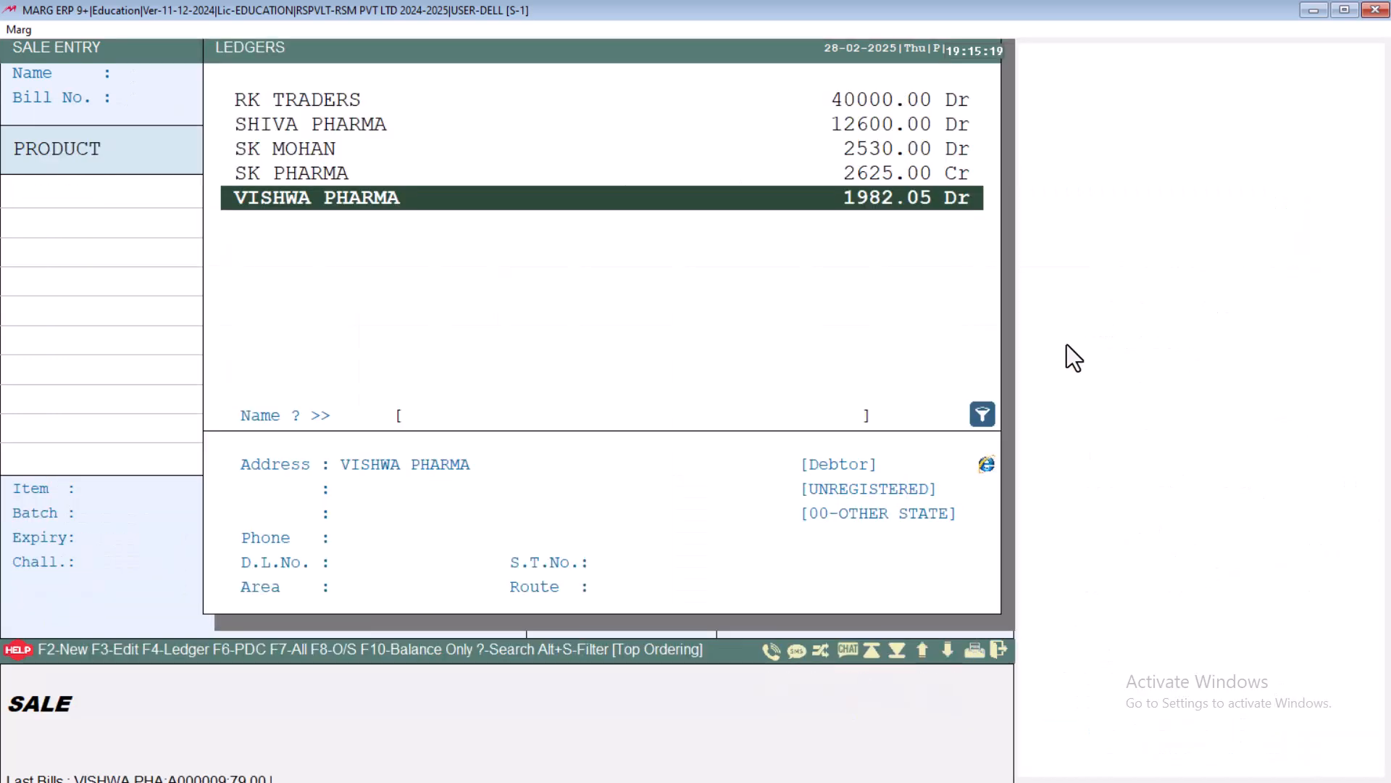
# Create a new party ledger under SUNDRY DEBTORS with the customer's name, keeping the default details
pyautogui.press('F3')
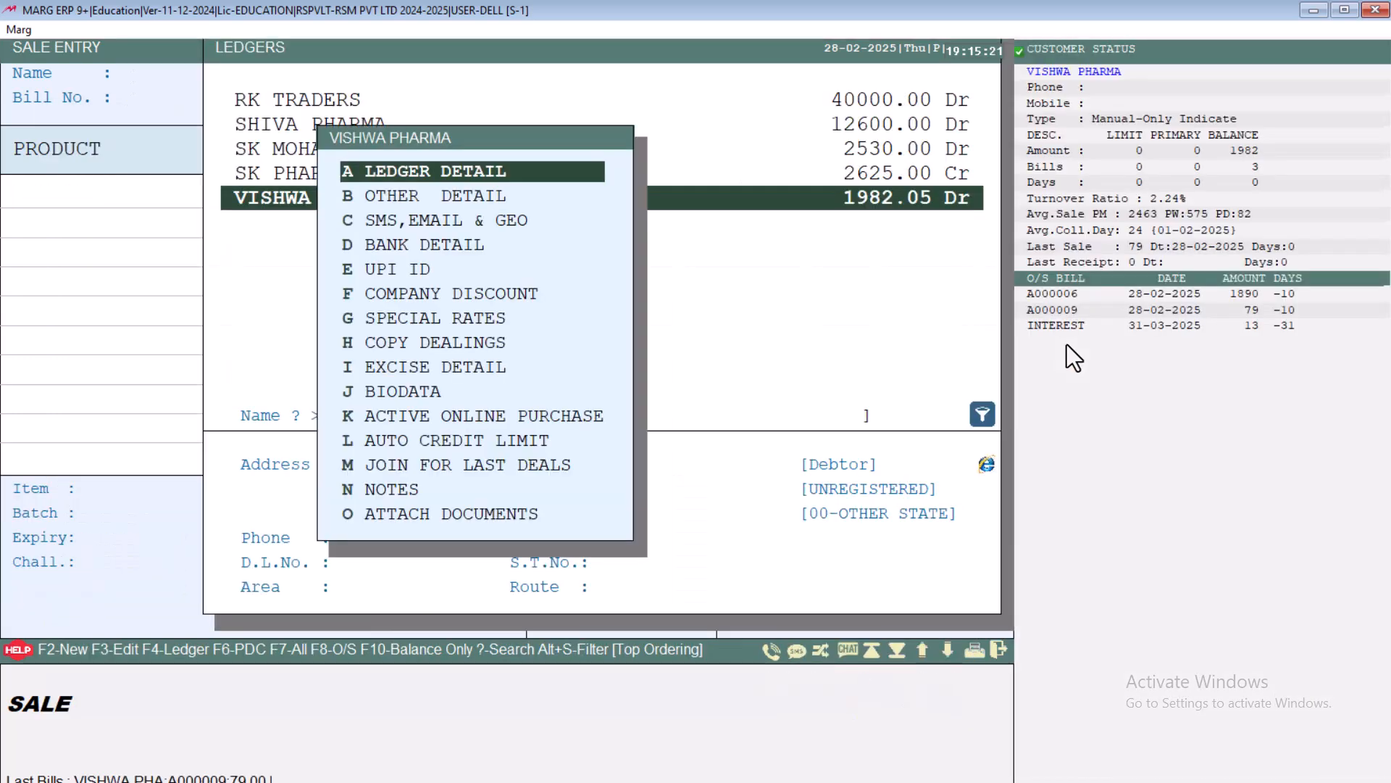
pyautogui.press('Escape')
pyautogui.press('F2')
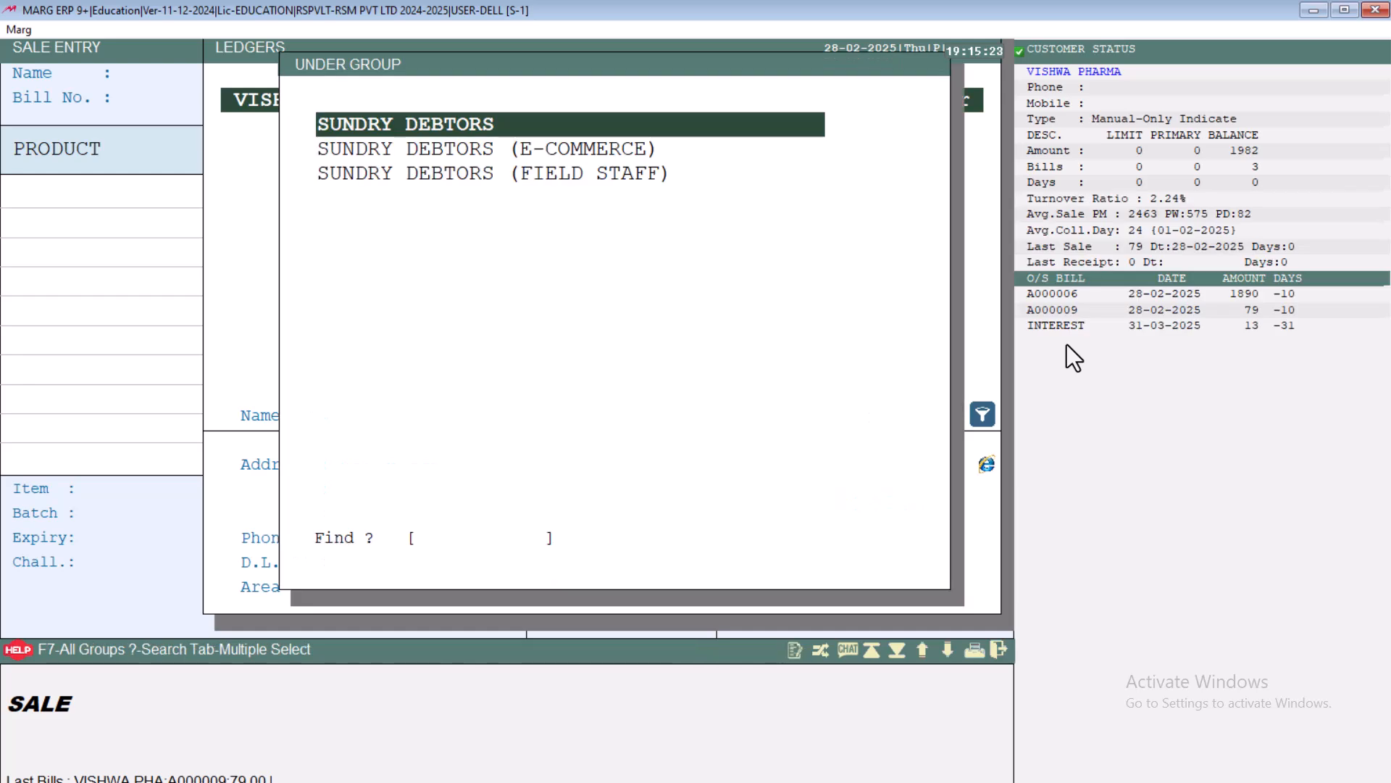
pyautogui.press('Return')
pyautogui.write('MR B')
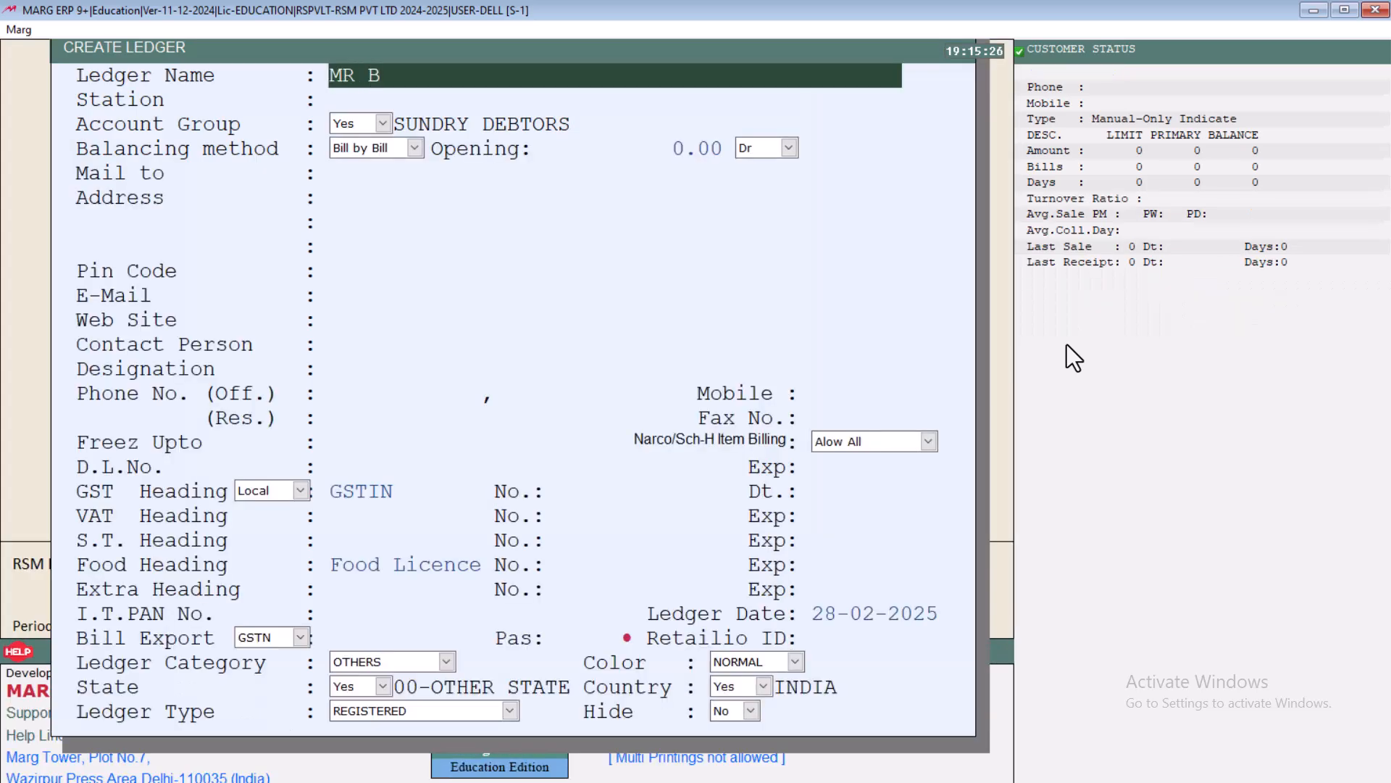
pyautogui.press('Return')
pyautogui.press('Return')
pyautogui.press('Return')
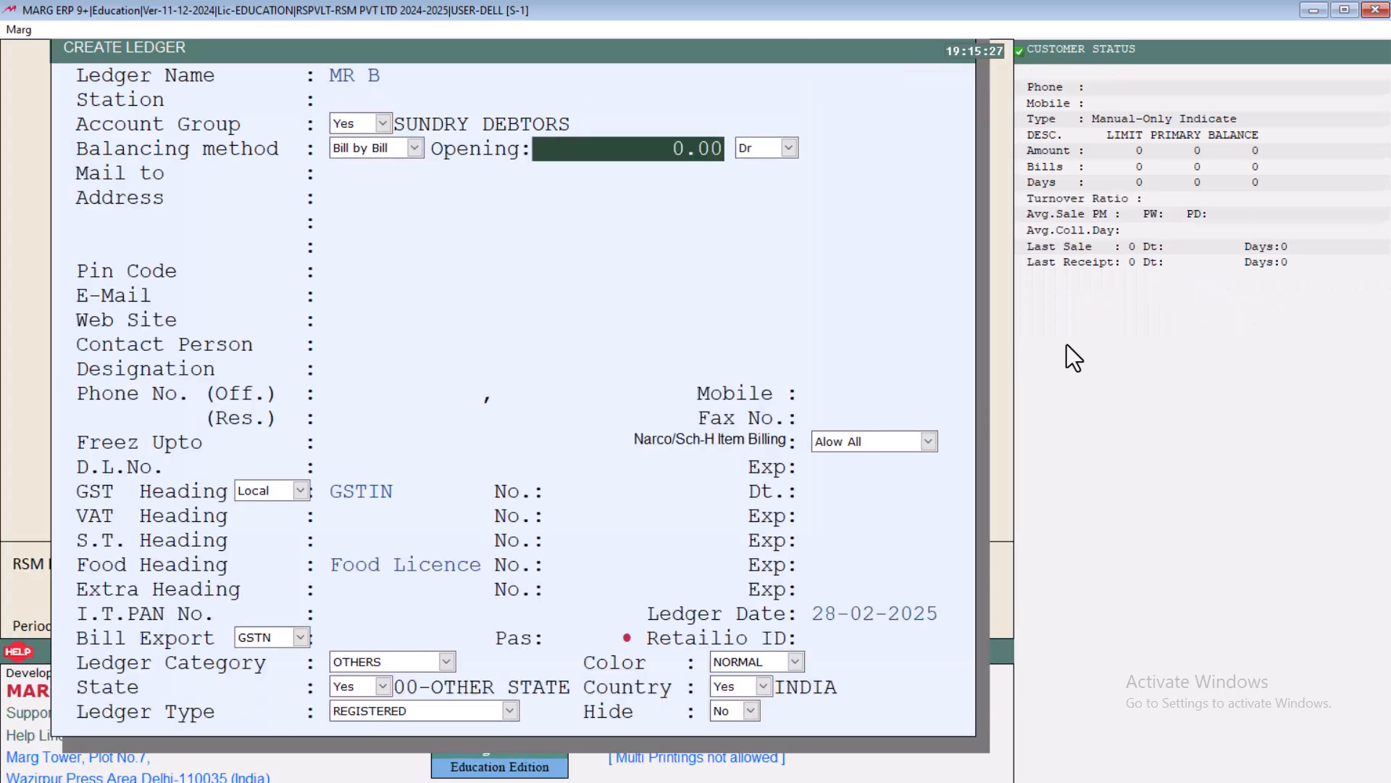
pyautogui.press('pagedown')
pyautogui.press('Escape')
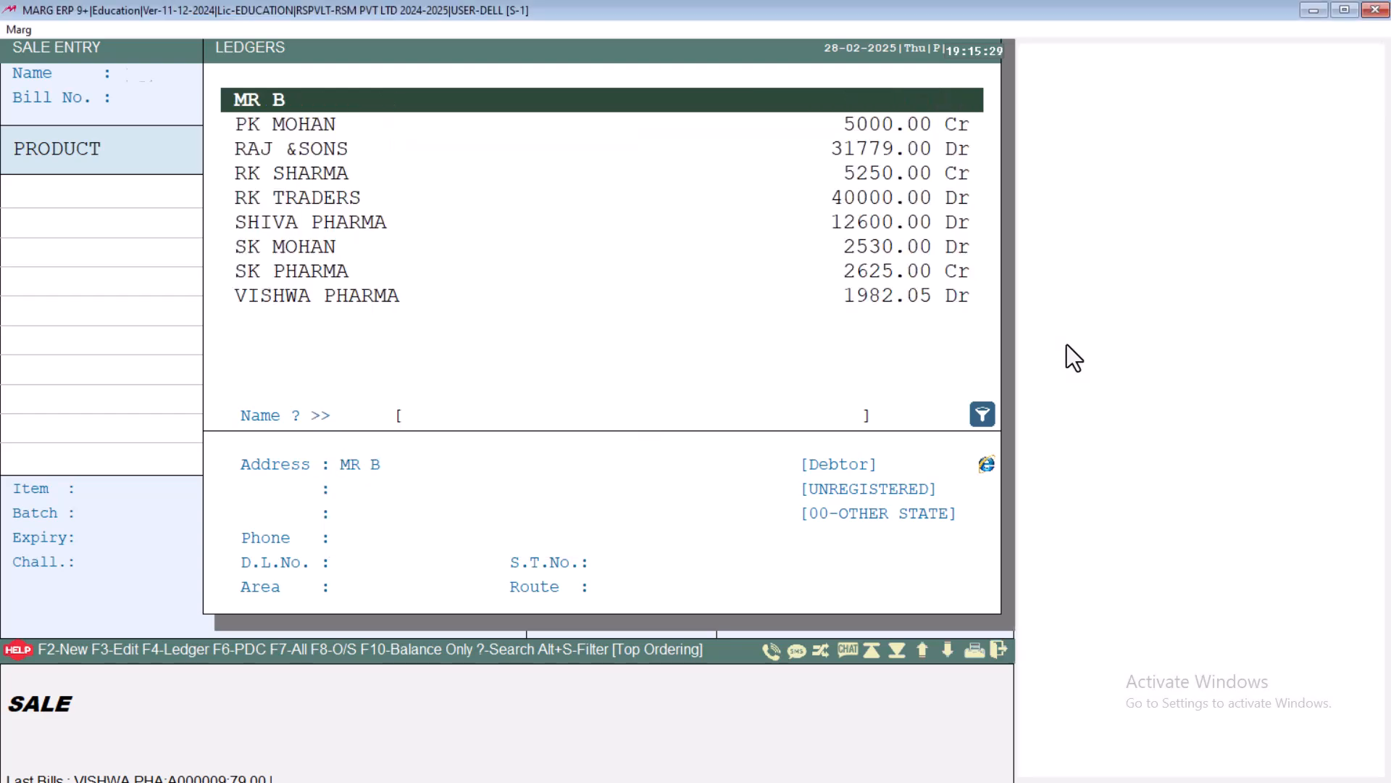
# Start a sale bill for the new customer to load the new launch items, and discard the bill
pyautogui.press('Return')
pyautogui.press('Return')
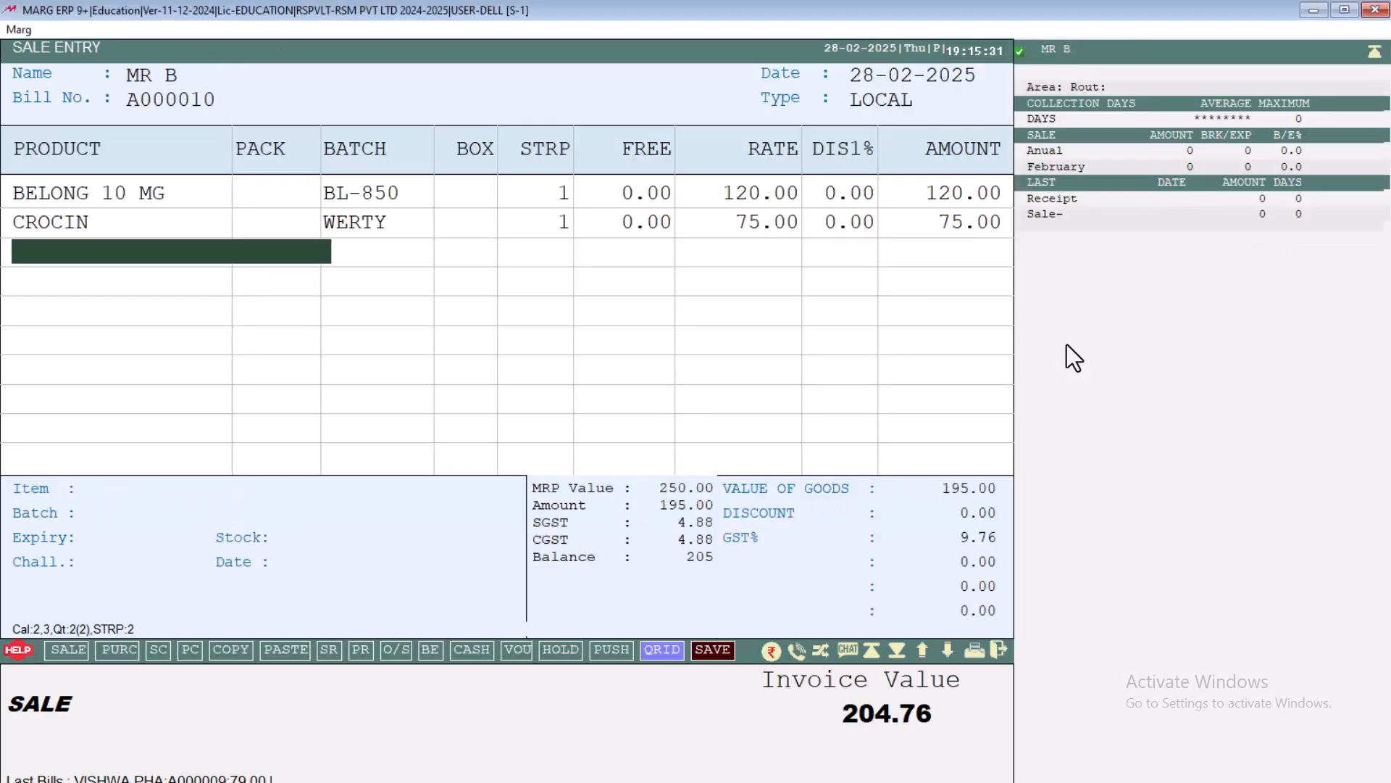
pyautogui.press('Escape')
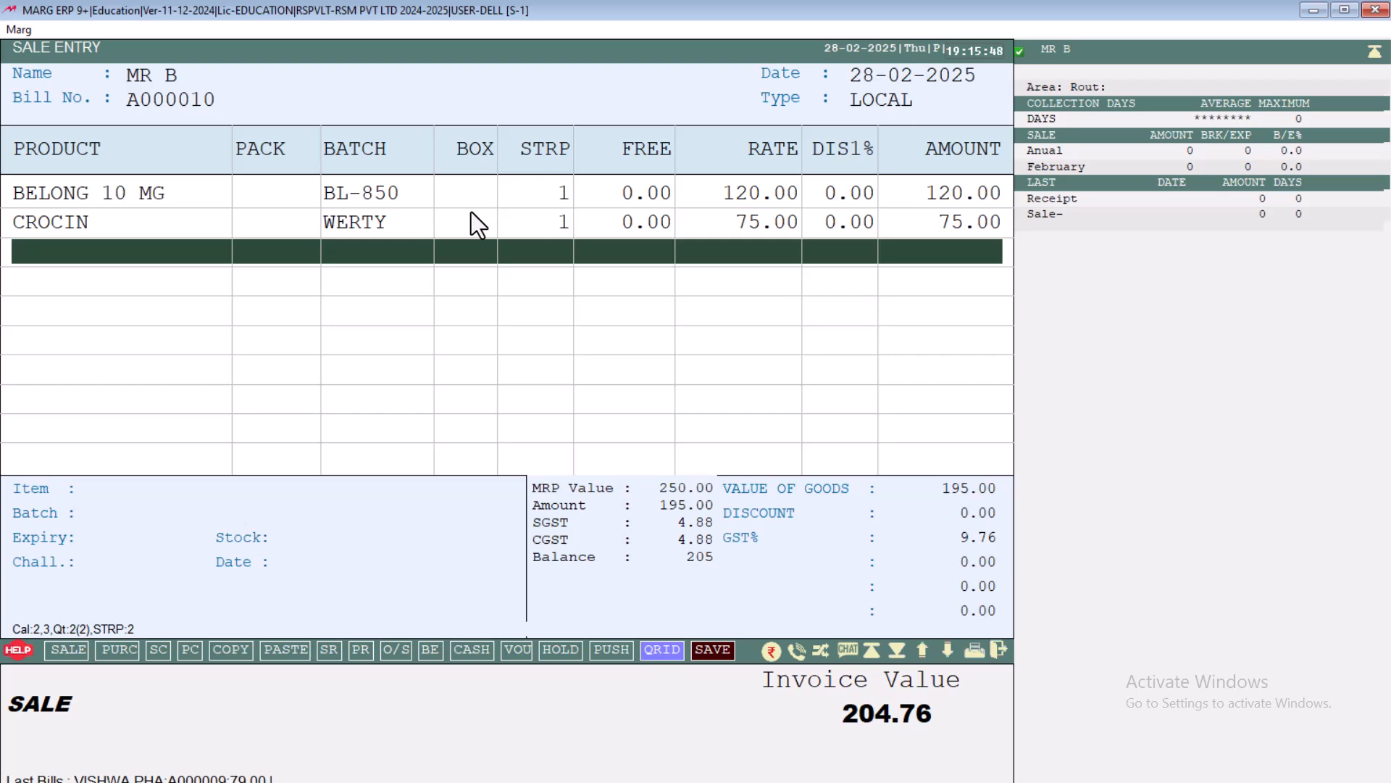
pyautogui.press('Escape')
pyautogui.press('Right')
pyautogui.press('Return')
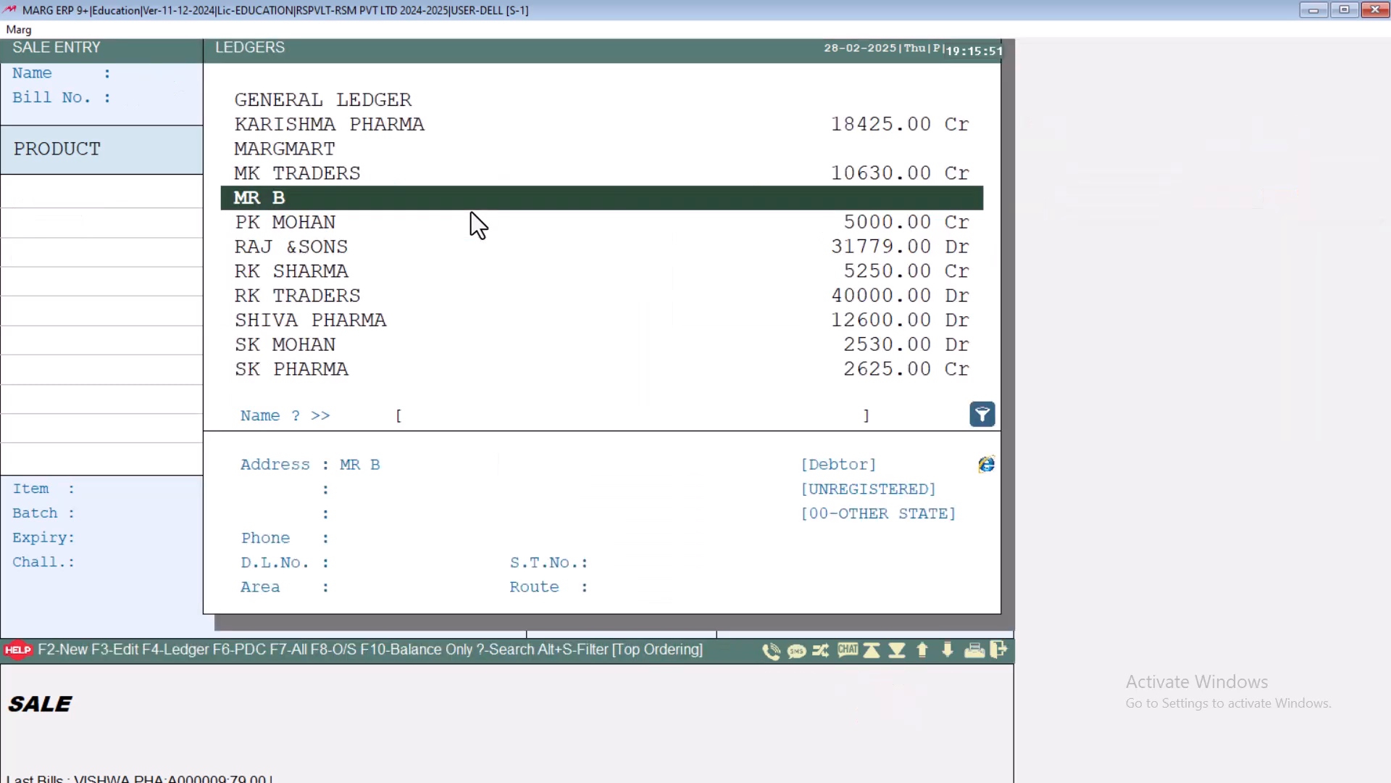
# Open the Other Detail settings of VISHWA PHARMA and set New Item to No
pyautogui.write('VISH')
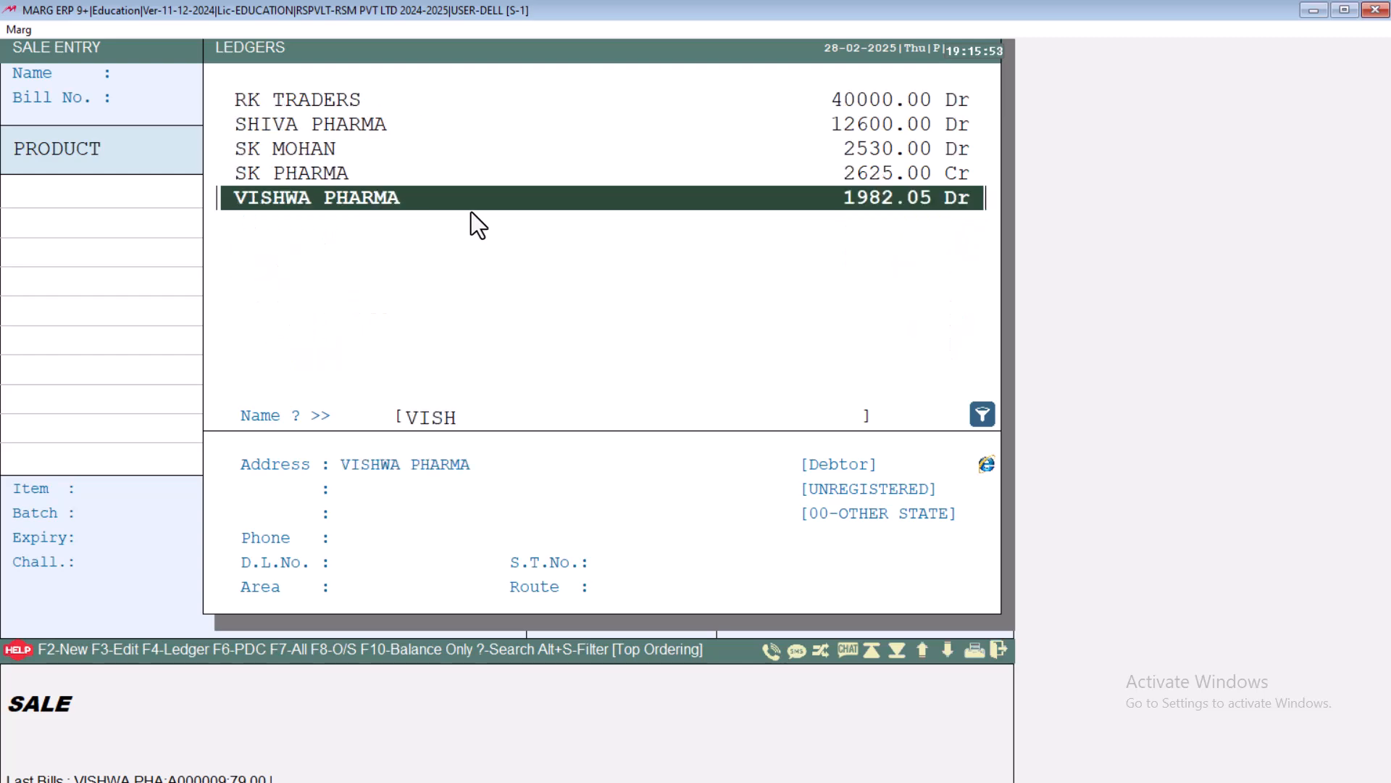
pyautogui.press('F3')
pyautogui.press('Down')
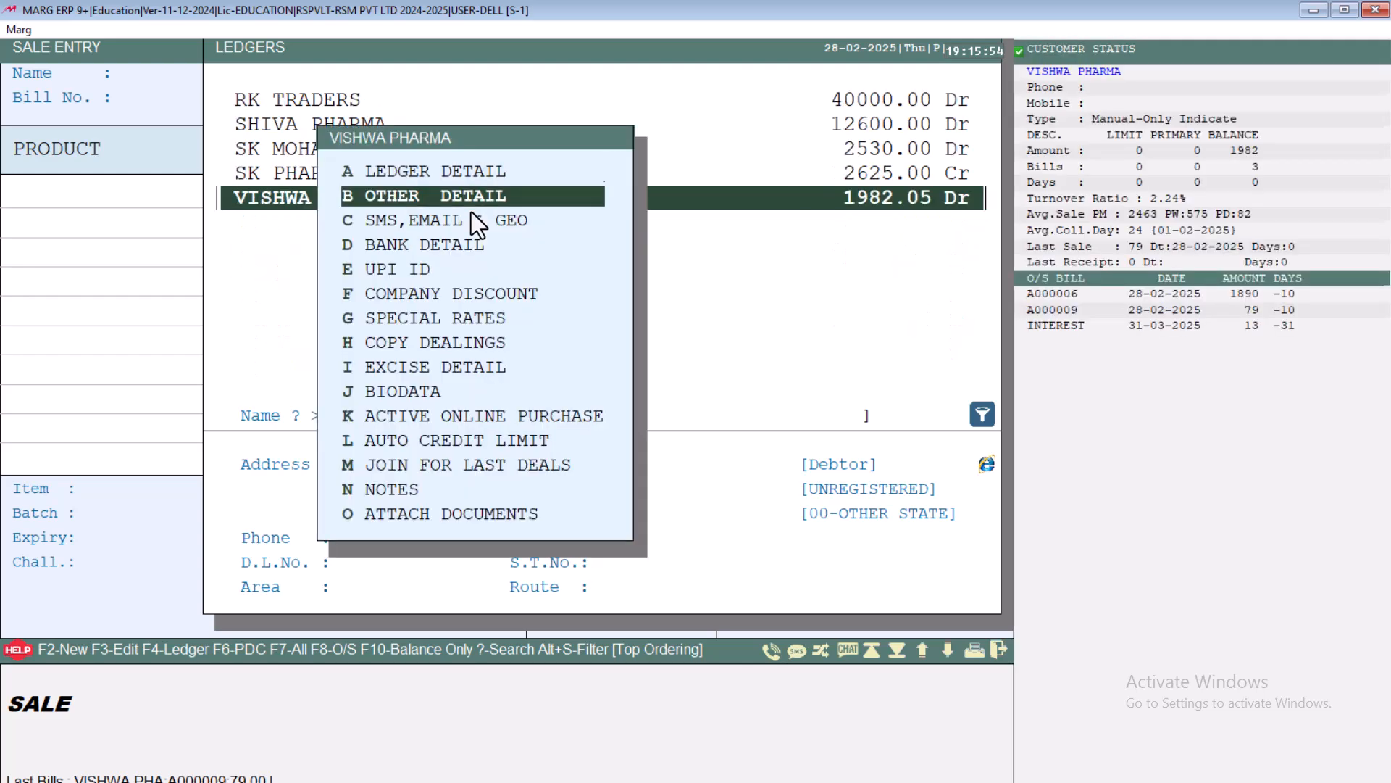
pyautogui.press('Return')
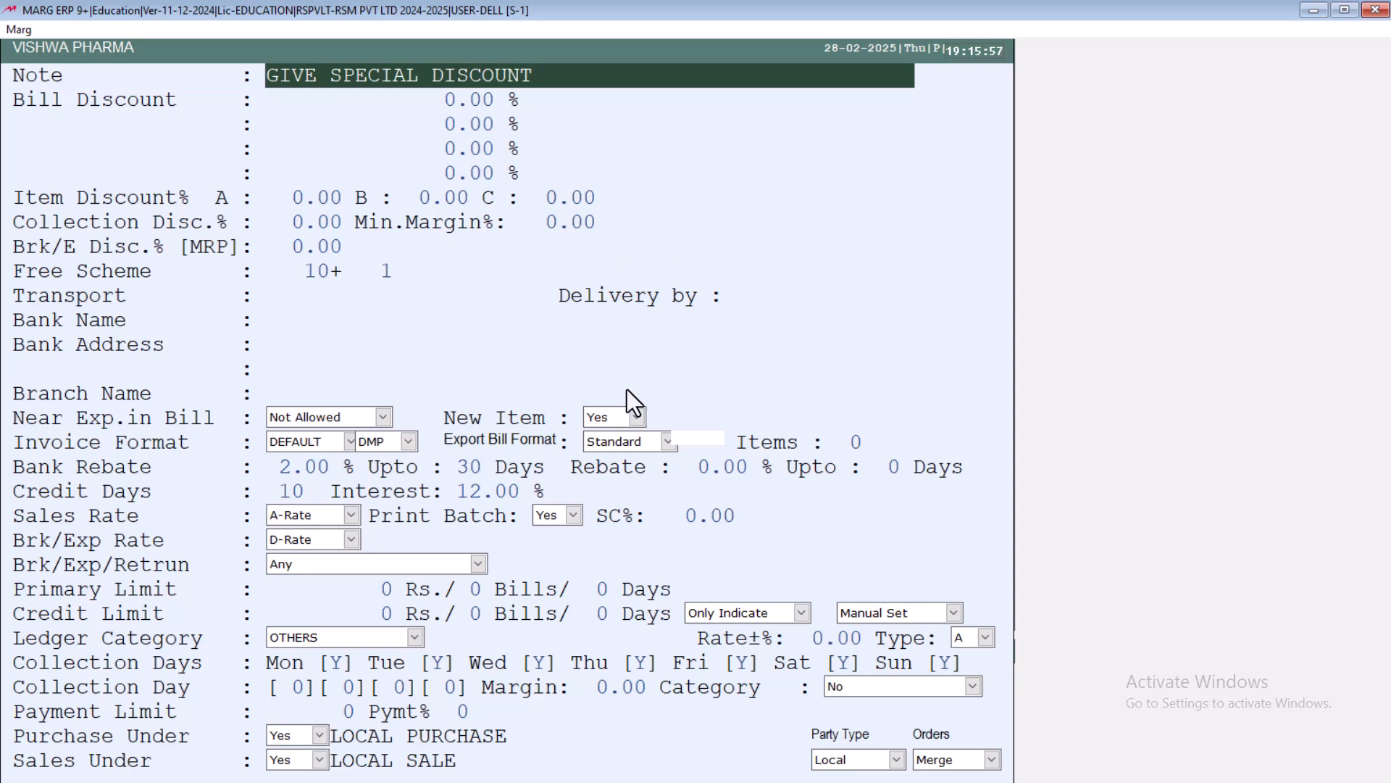
pyautogui.click(612, 416)
pyautogui.press('Down')
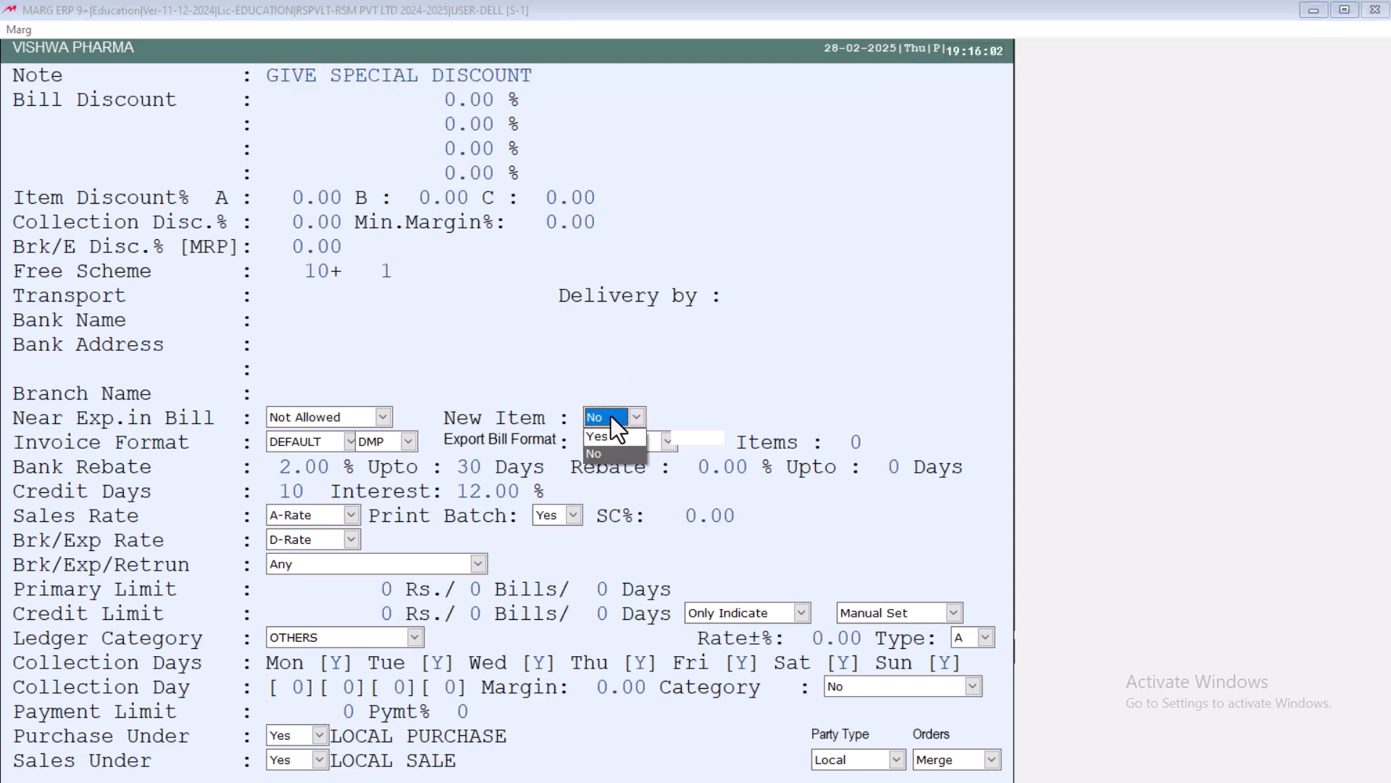
pyautogui.press('Return')
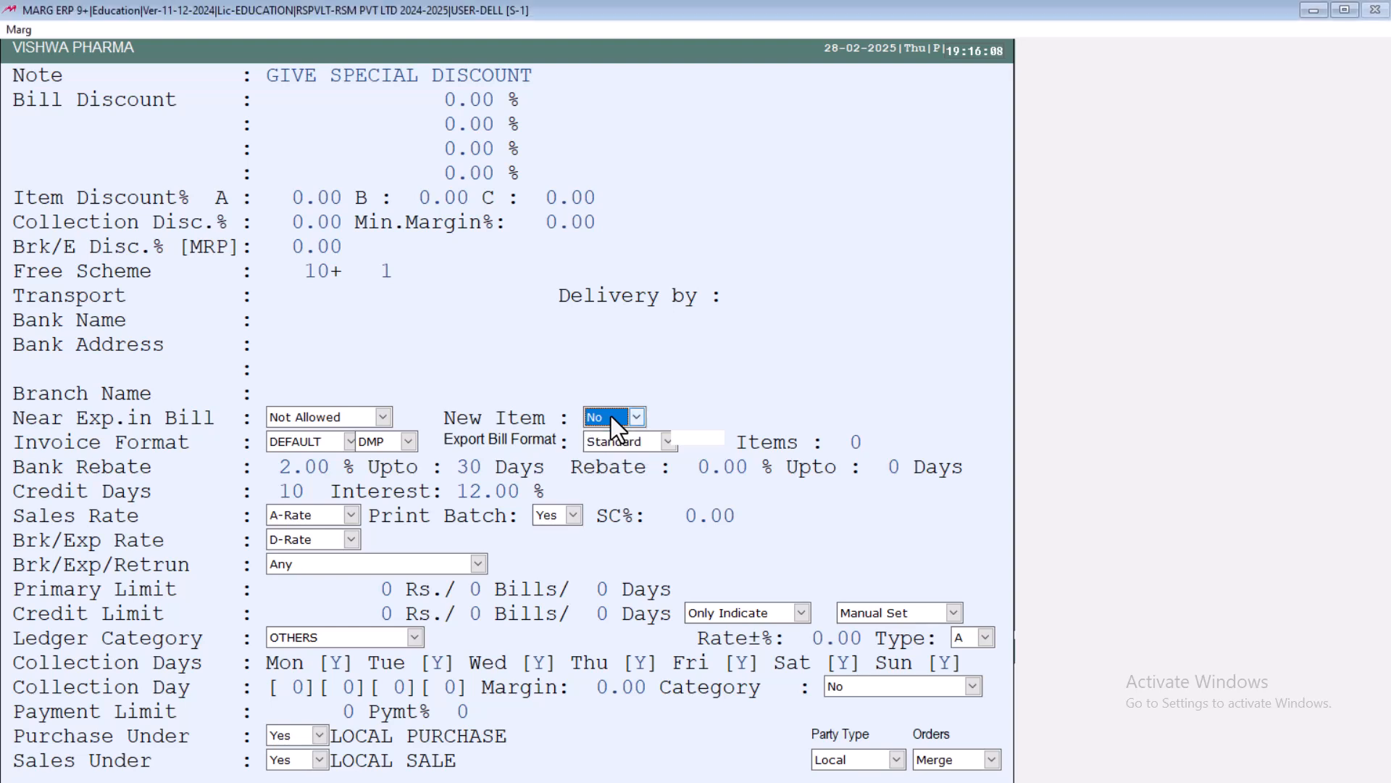
pyautogui.press('Return')
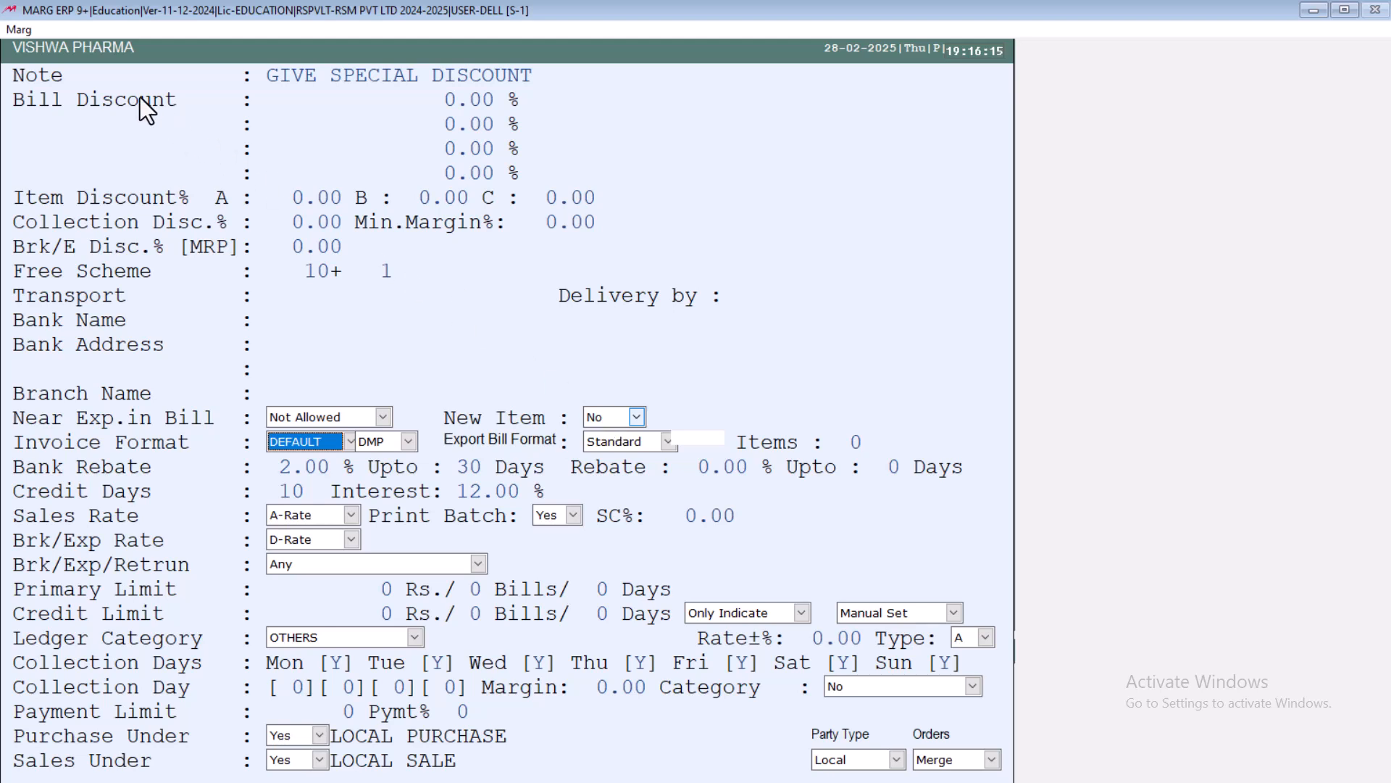
# Set the party's Invoice Format to SELECT, with GUI printing and the CL Landscape Central format
pyautogui.click(352, 441)
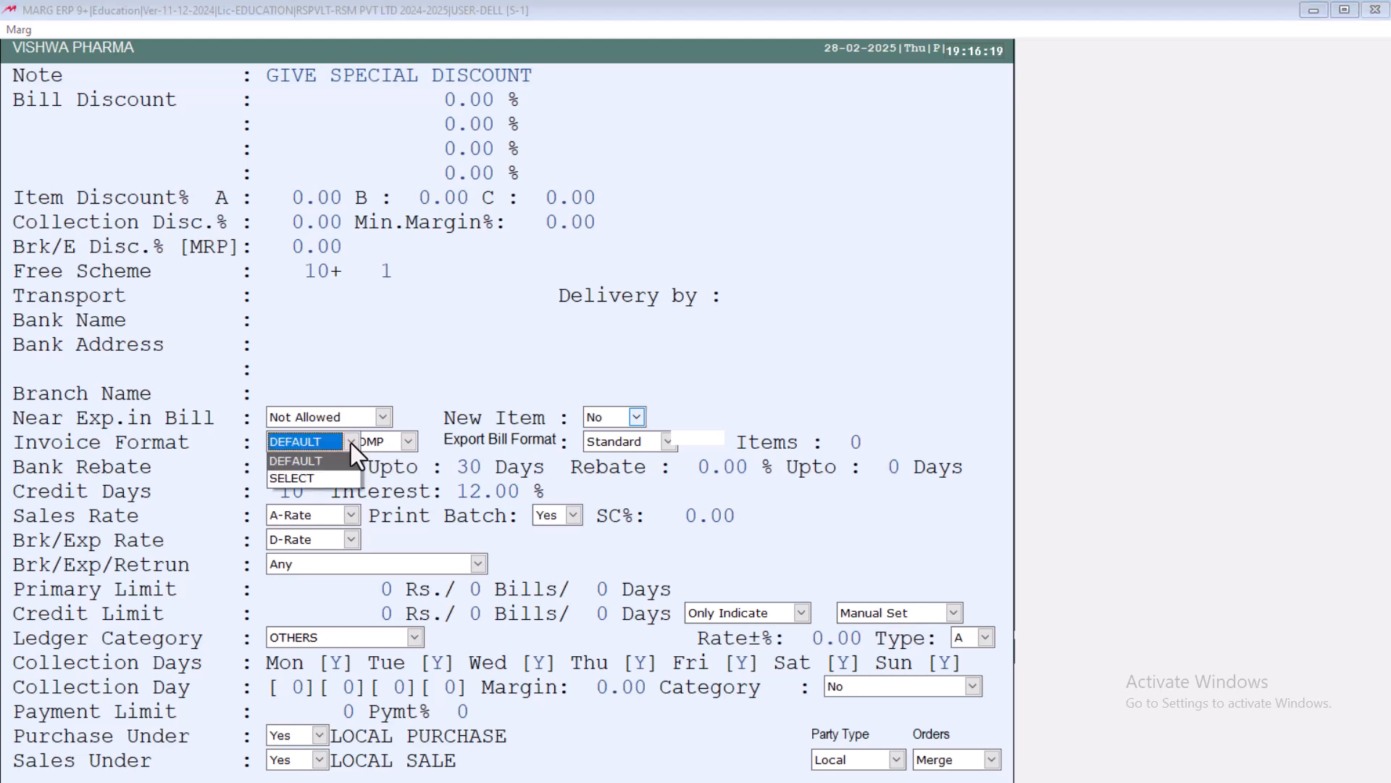
pyautogui.click(313, 478)
pyautogui.press('Return')
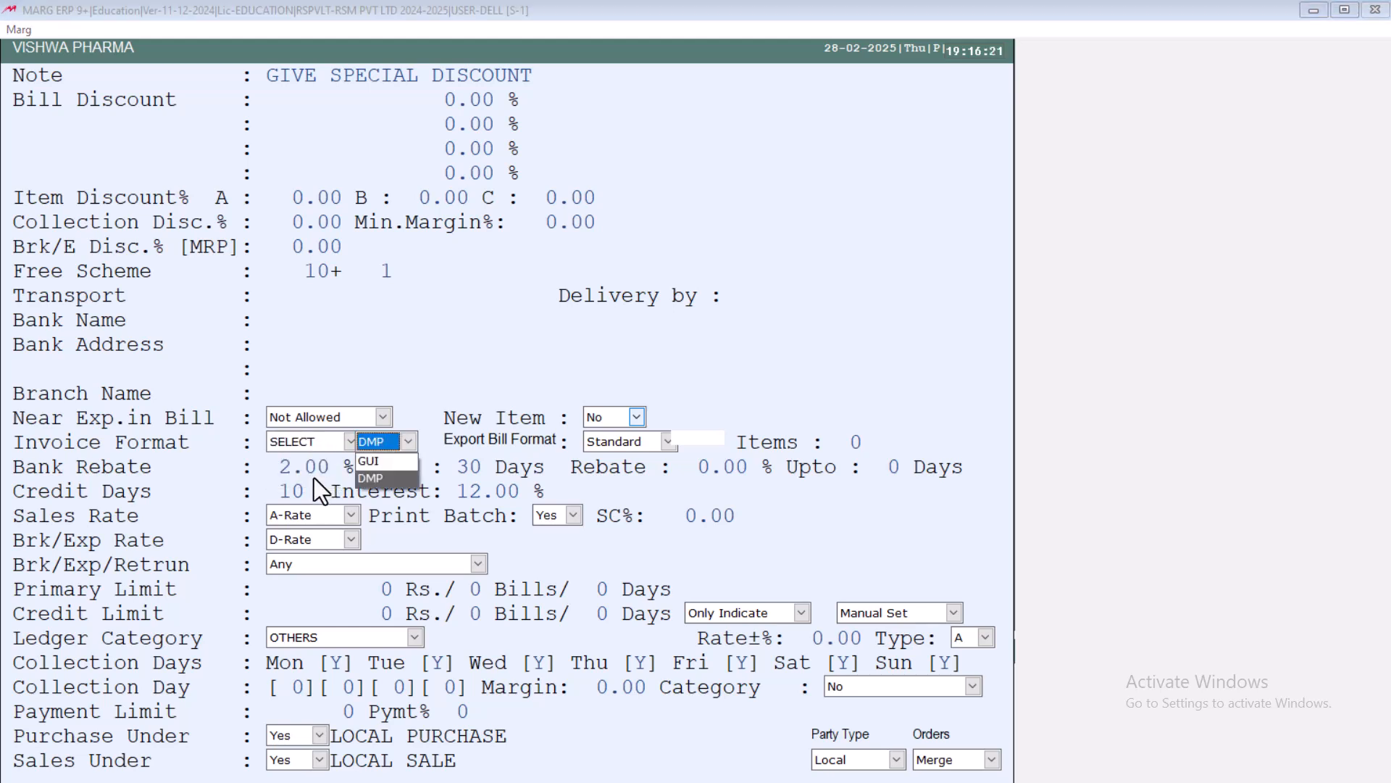
pyautogui.press('Down')
pyautogui.press('Return')
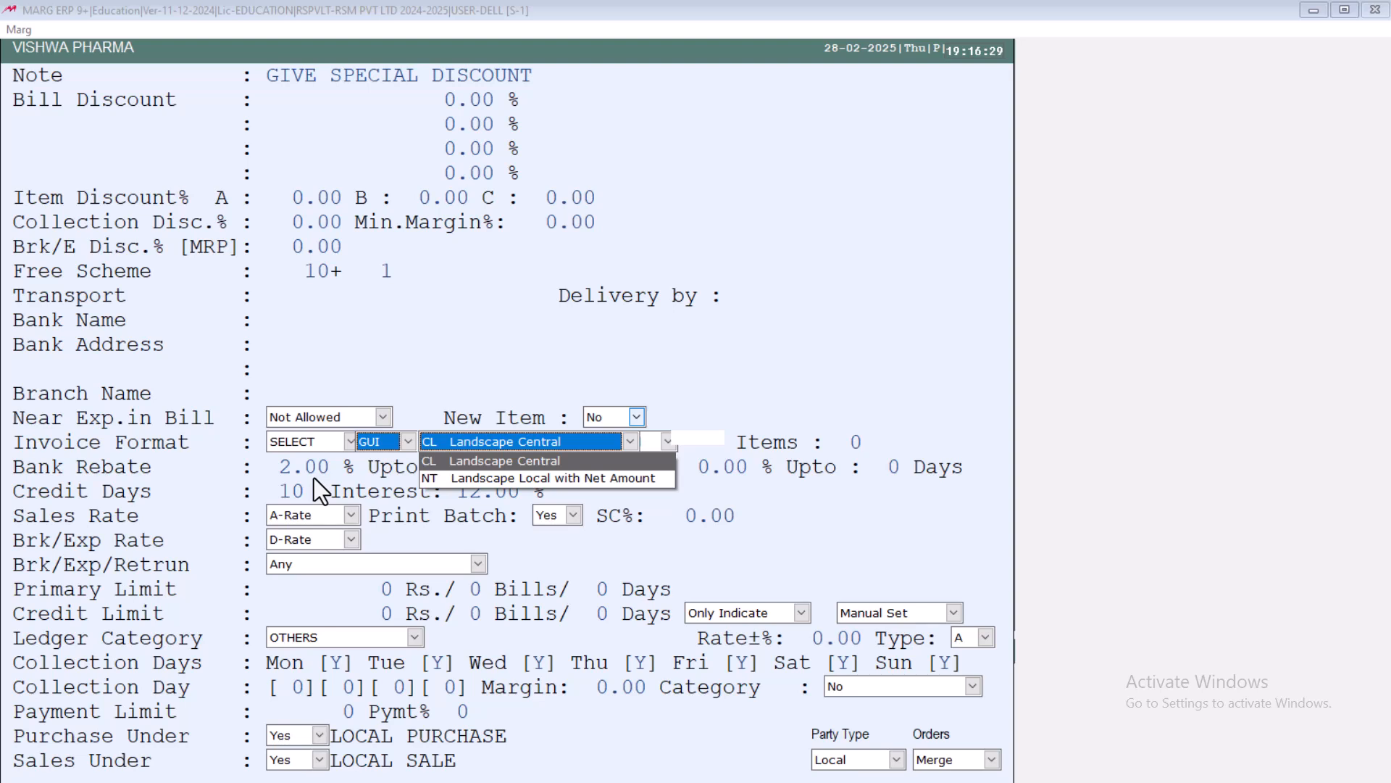
pyautogui.press('Return')
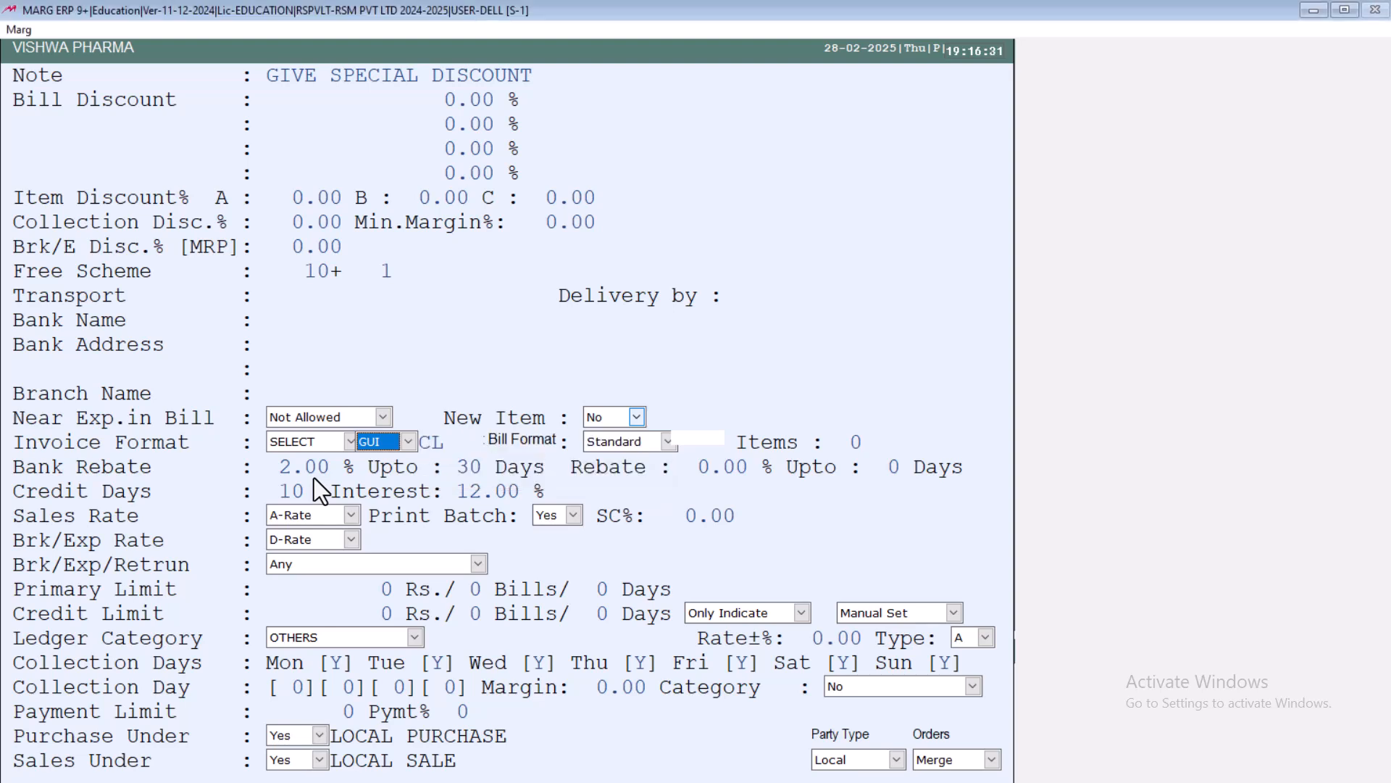
# Keep the Standard export bill format, set Items to 2 and save the party's Other Detail settings
pyautogui.press('Return')
pyautogui.press('Return')
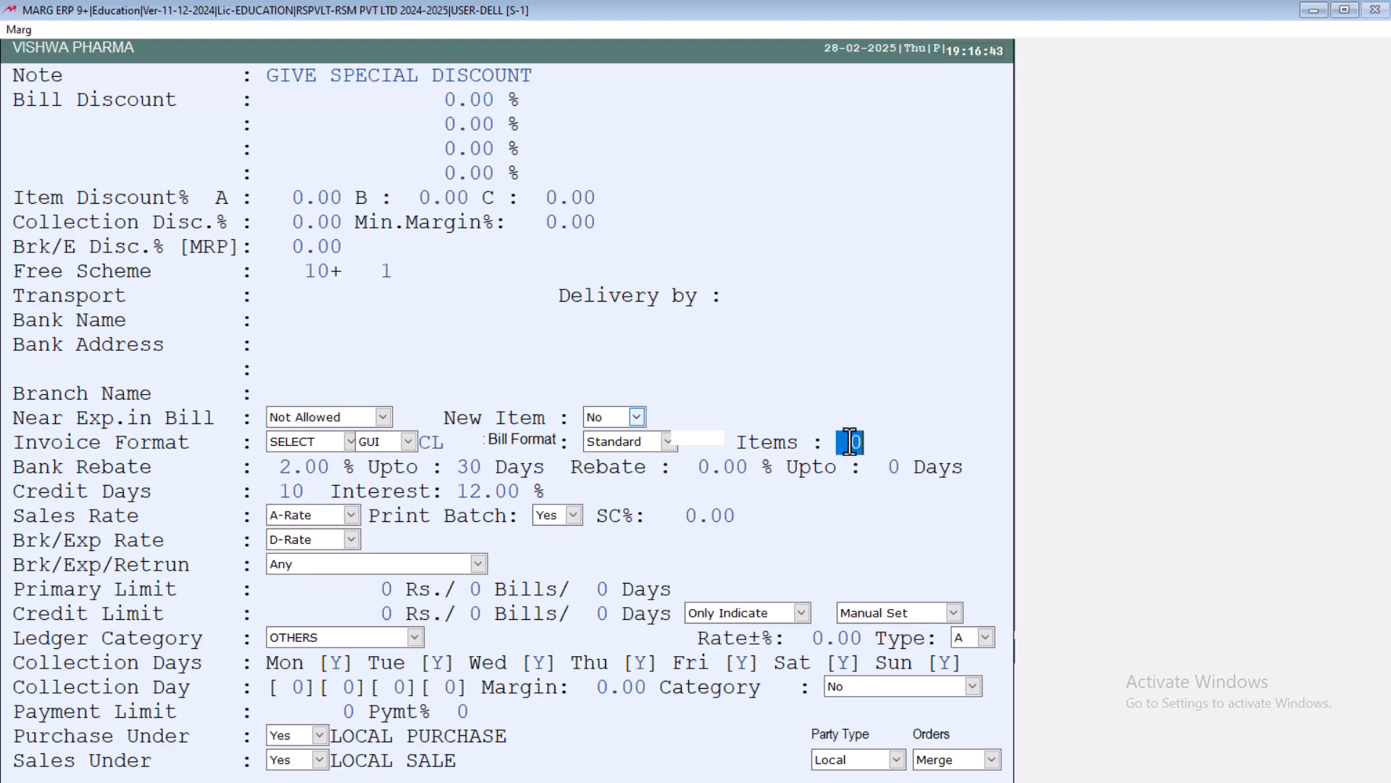
pyautogui.write('2')
pyautogui.press('Return')
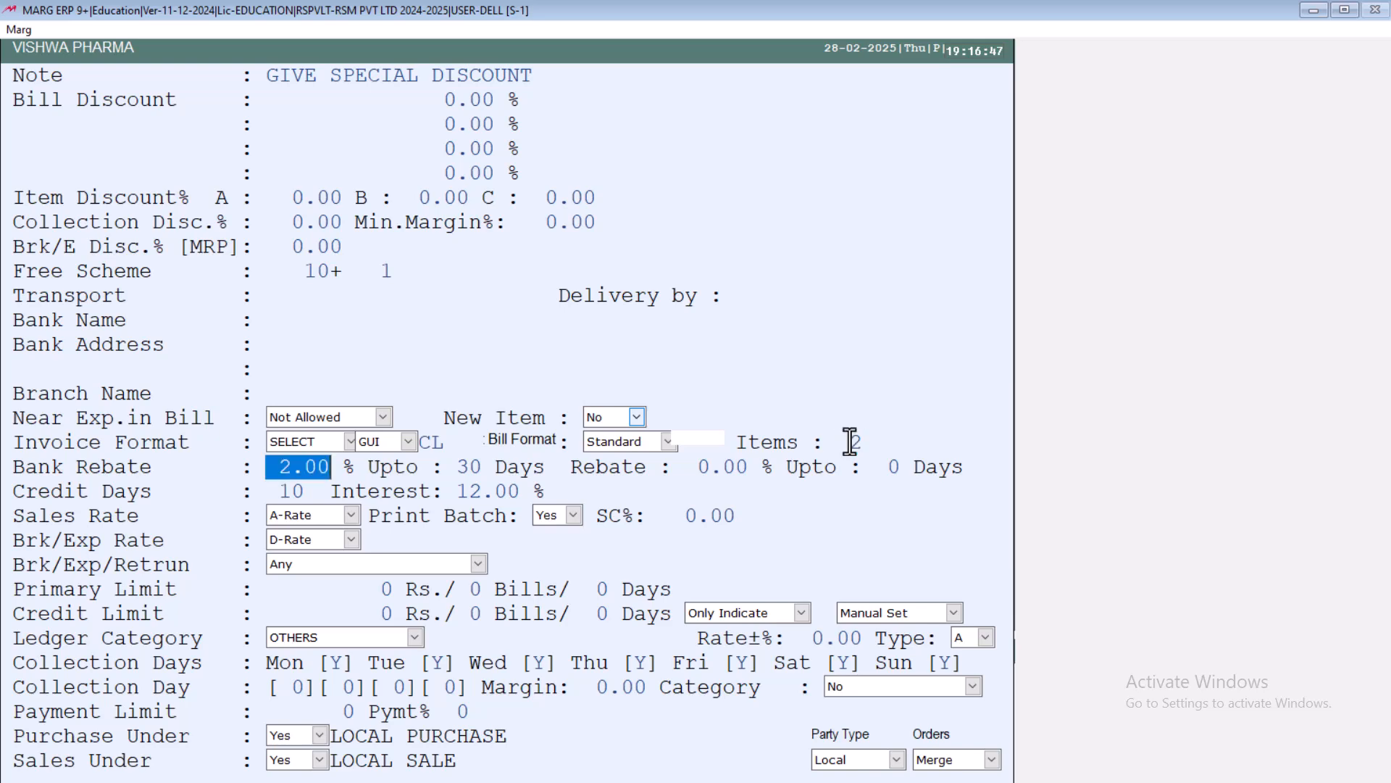
pyautogui.press('pagedown')
pyautogui.press('Escape')
# Start a new sale bill for VISHWA PHARMA, dismiss its special note and add 1 strip of BELONG 10 MG
pyautogui.press('Return')
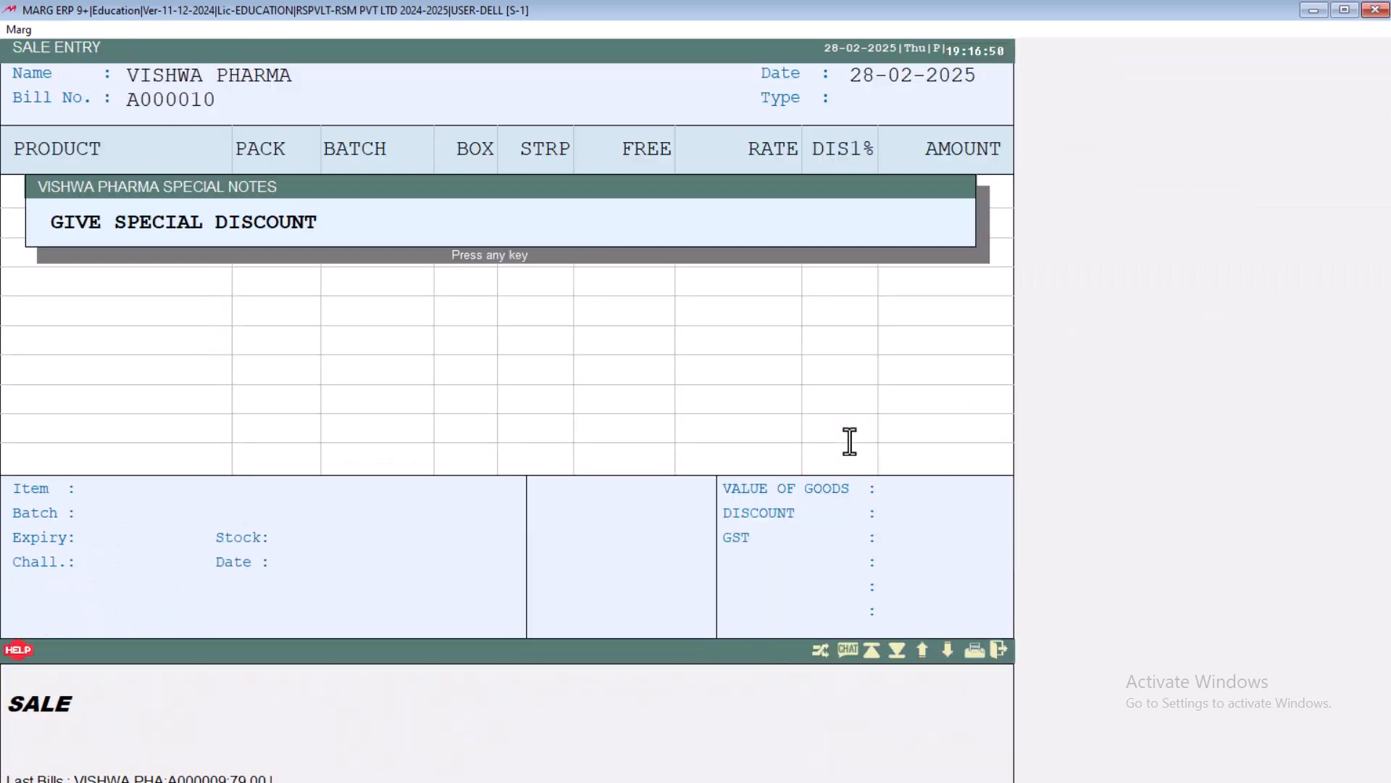
pyautogui.press('Return')
pyautogui.press('Return')
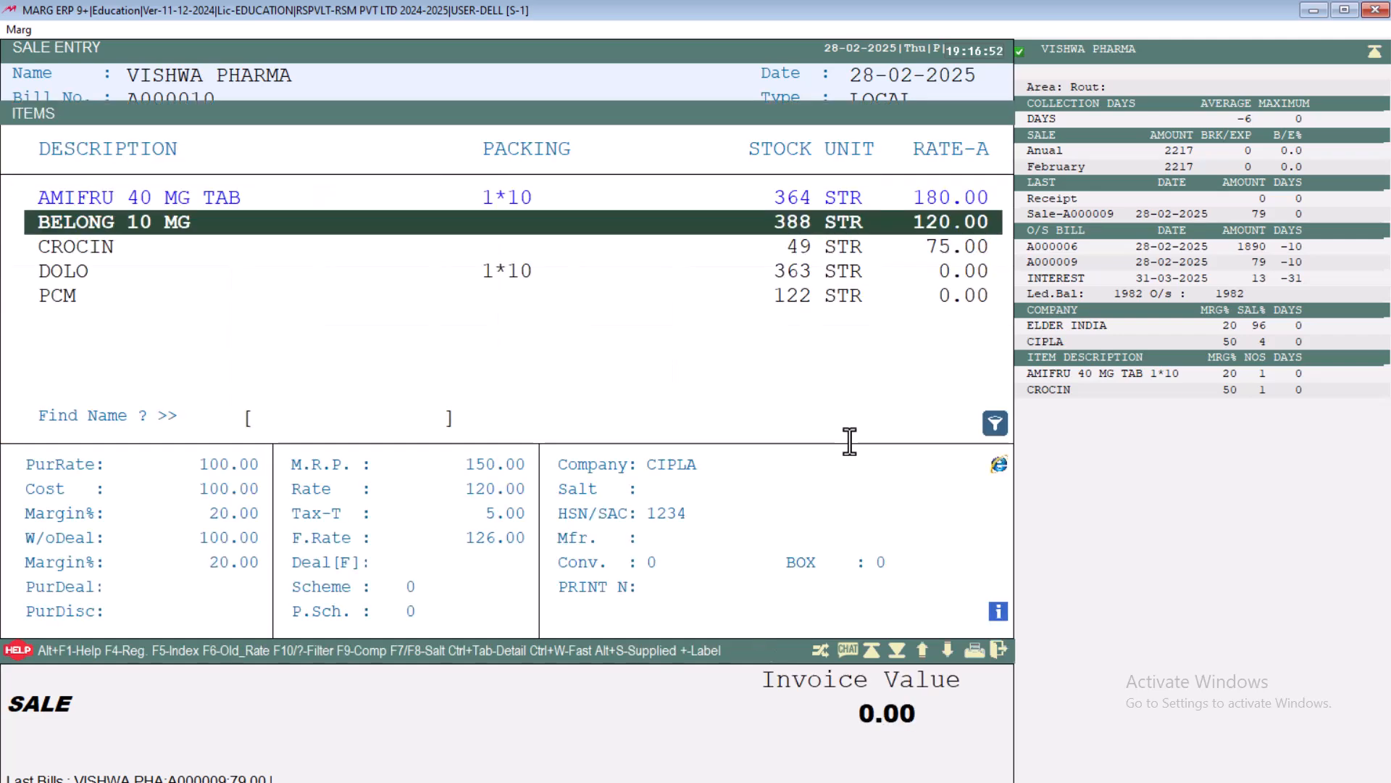
pyautogui.press('Return')
pyautogui.press('Return')
pyautogui.write('1')
pyautogui.press('Return')
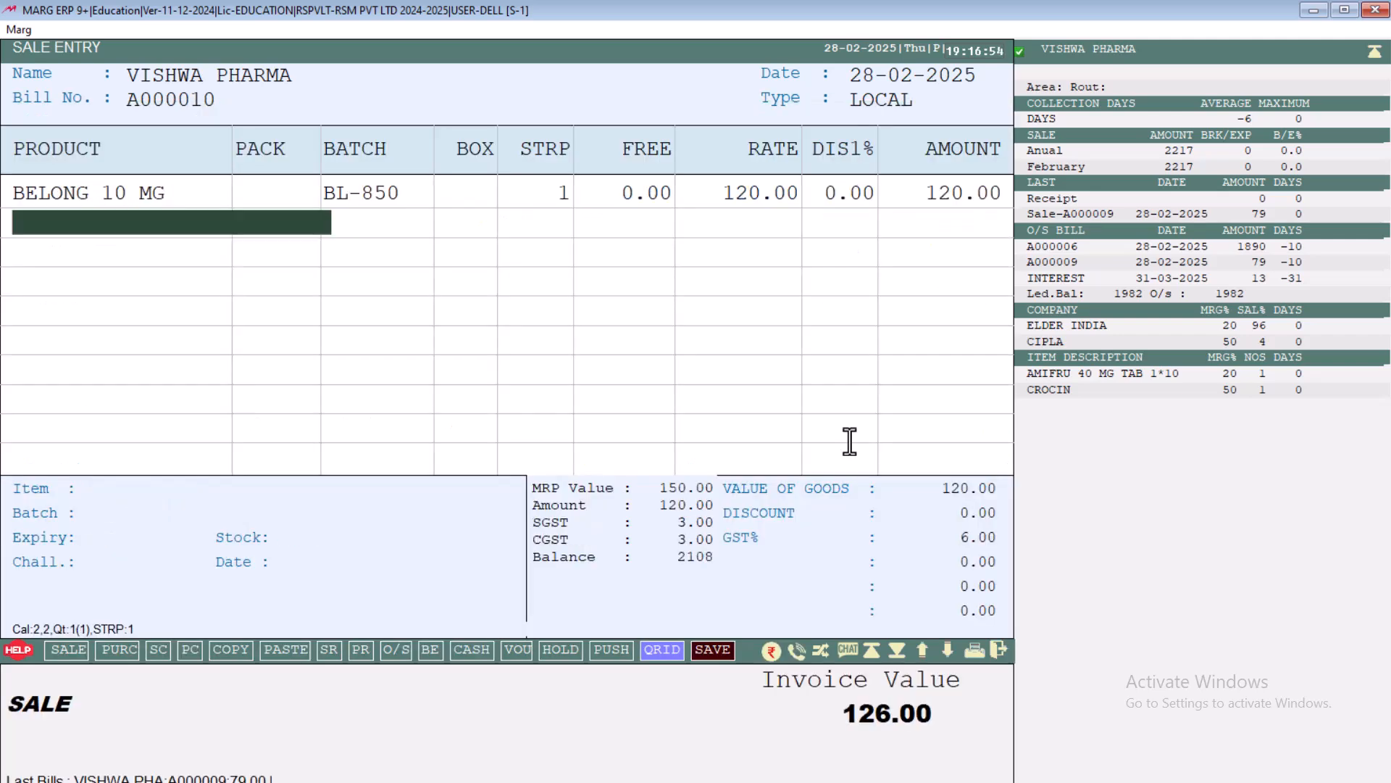
# Add 1 strip of AMIFRU 40 MG TAB from batch TB-7374 to the sale bill
pyautogui.press('Up')
pyautogui.press('Return')
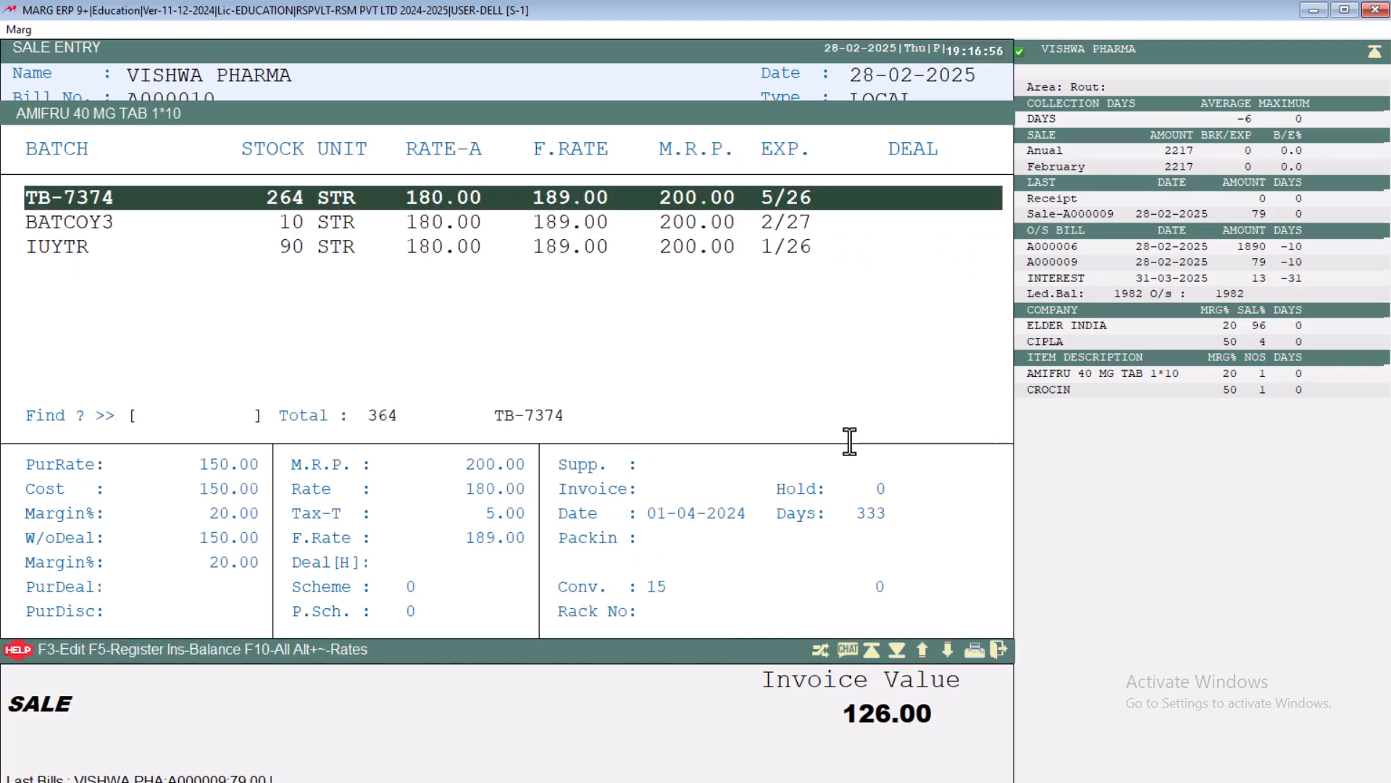
pyautogui.press('Return')
pyautogui.write('1')
pyautogui.press('Return')
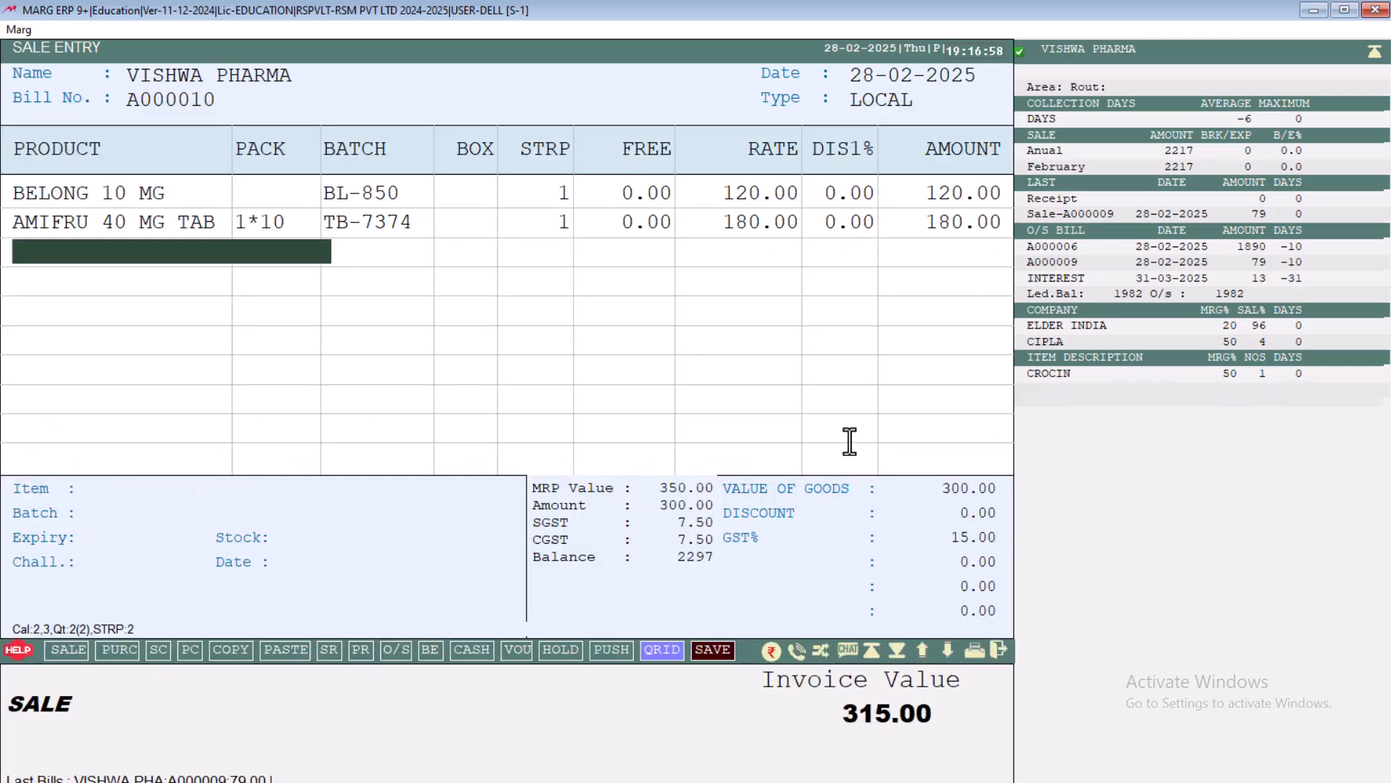
# Add 1 strip of DOLO from batch BATCH001 at a rate of 190.00 to the sale bill
pyautogui.press('Down')
pyautogui.press('Down')
pyautogui.press('Down')
pyautogui.press('Down')
pyautogui.press('Up')
pyautogui.press('Return')
pyautogui.press('Return')
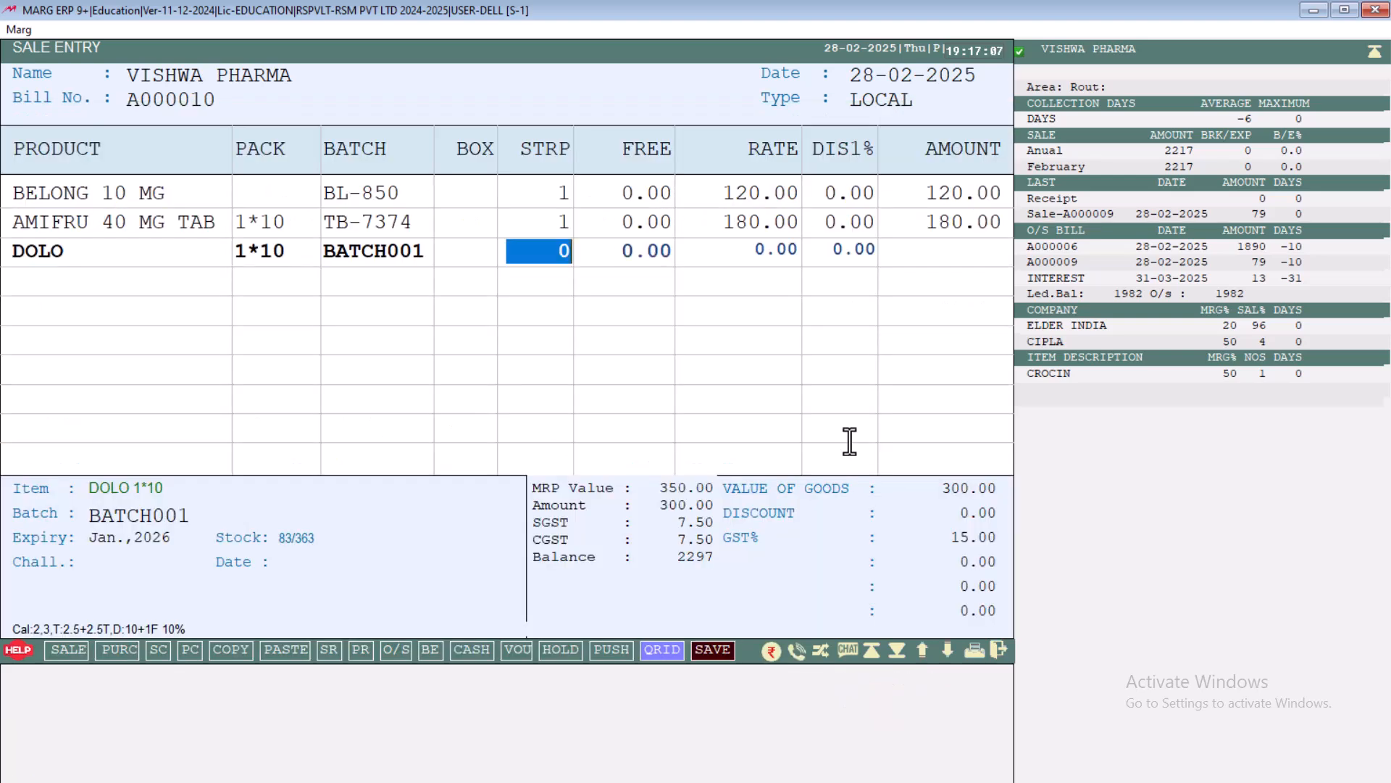
pyautogui.write('1')
pyautogui.press('Return')
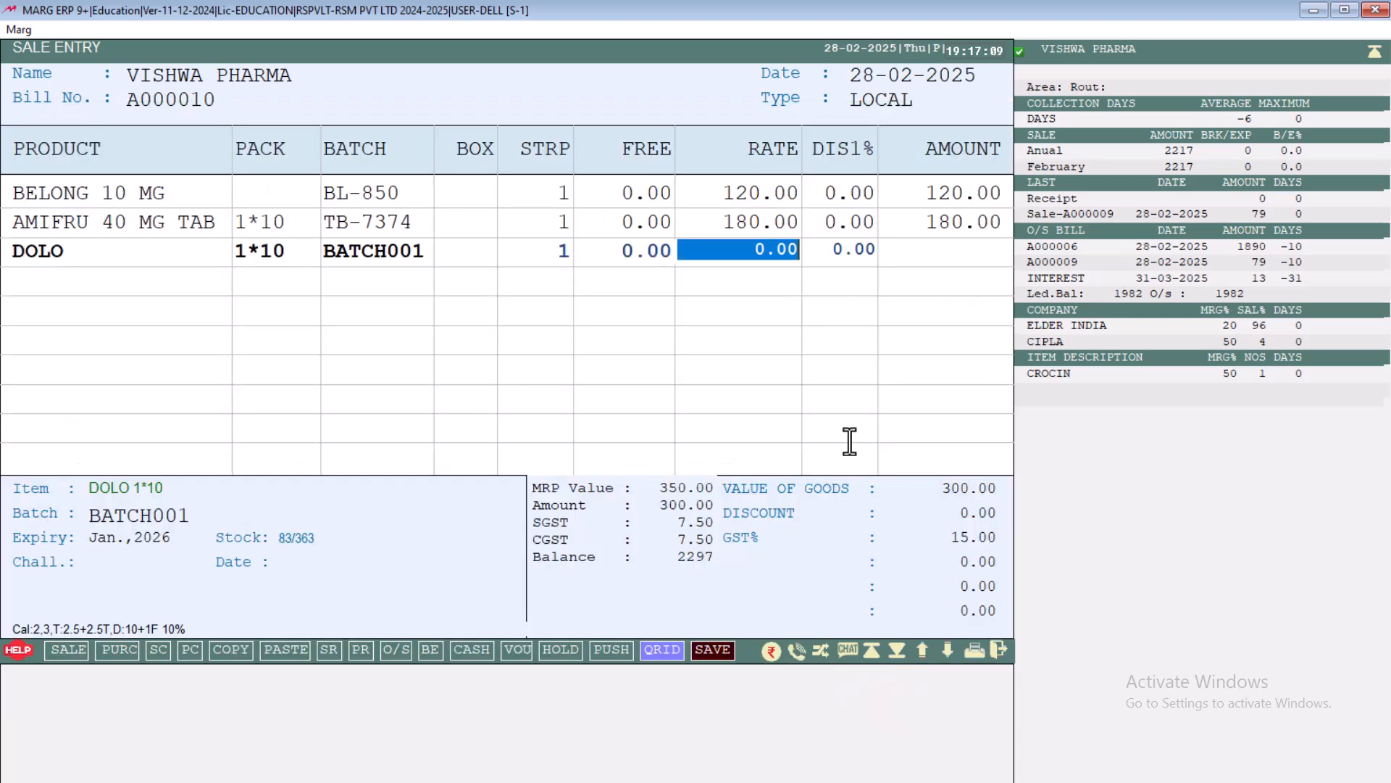
pyautogui.write('190')
pyautogui.press('Return')
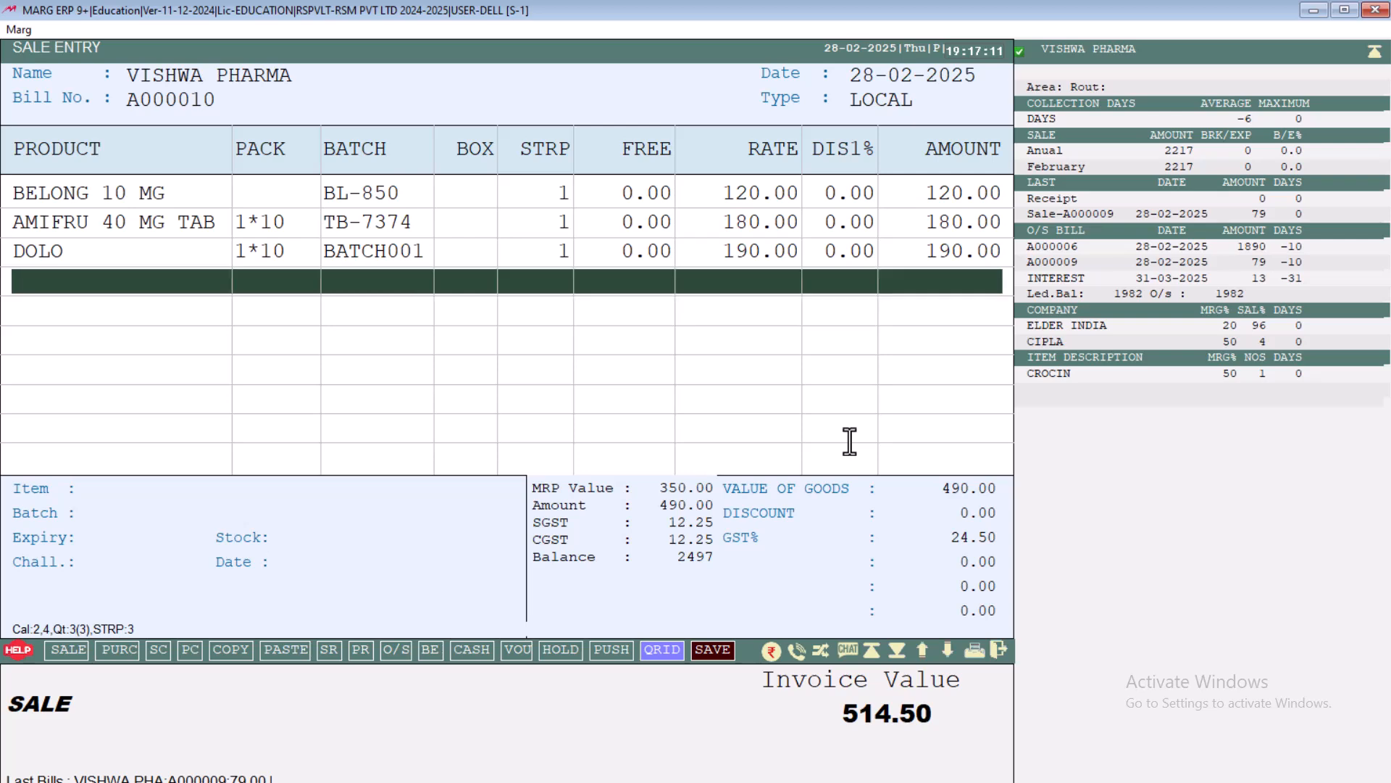
# Leave the VISHWA PHARMA sale bill without saving and return to the ledger list
pyautogui.press('Escape')
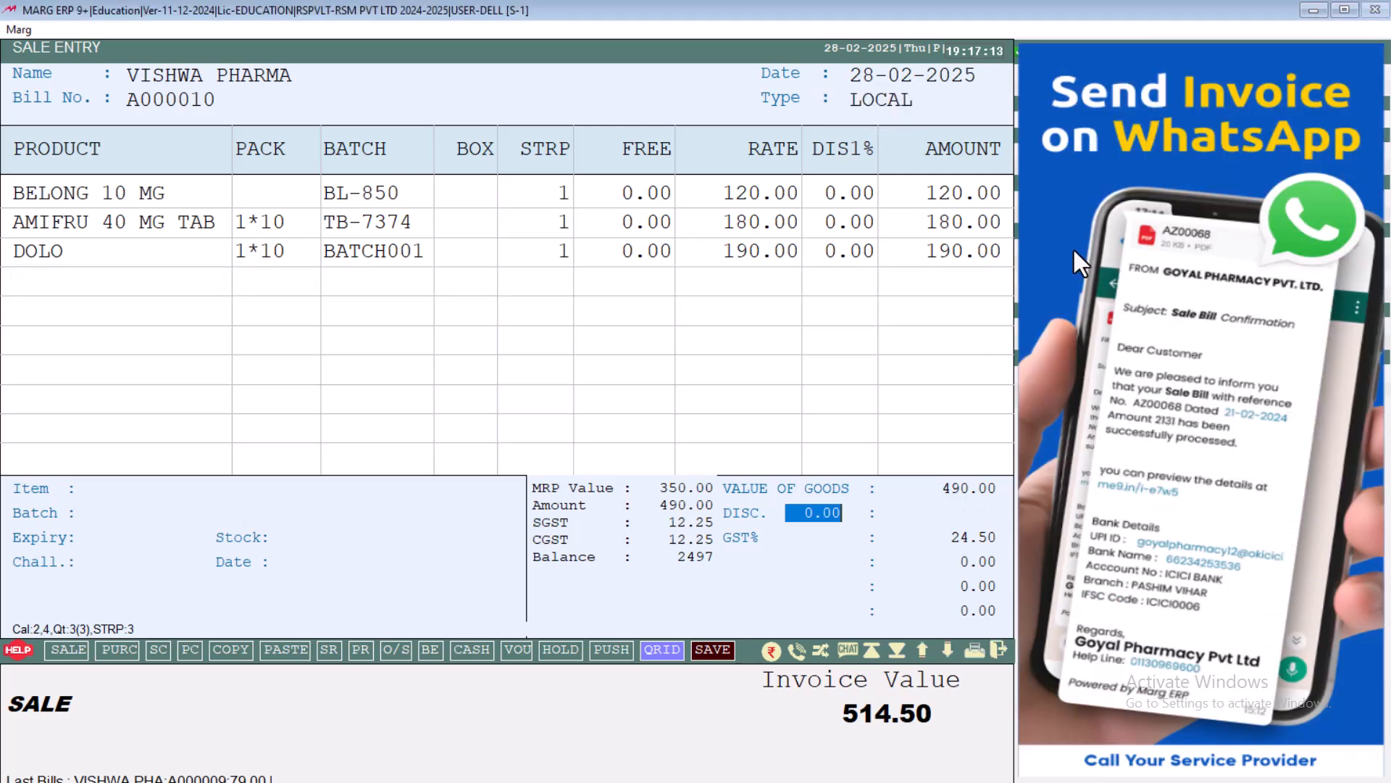
pyautogui.press('Escape')
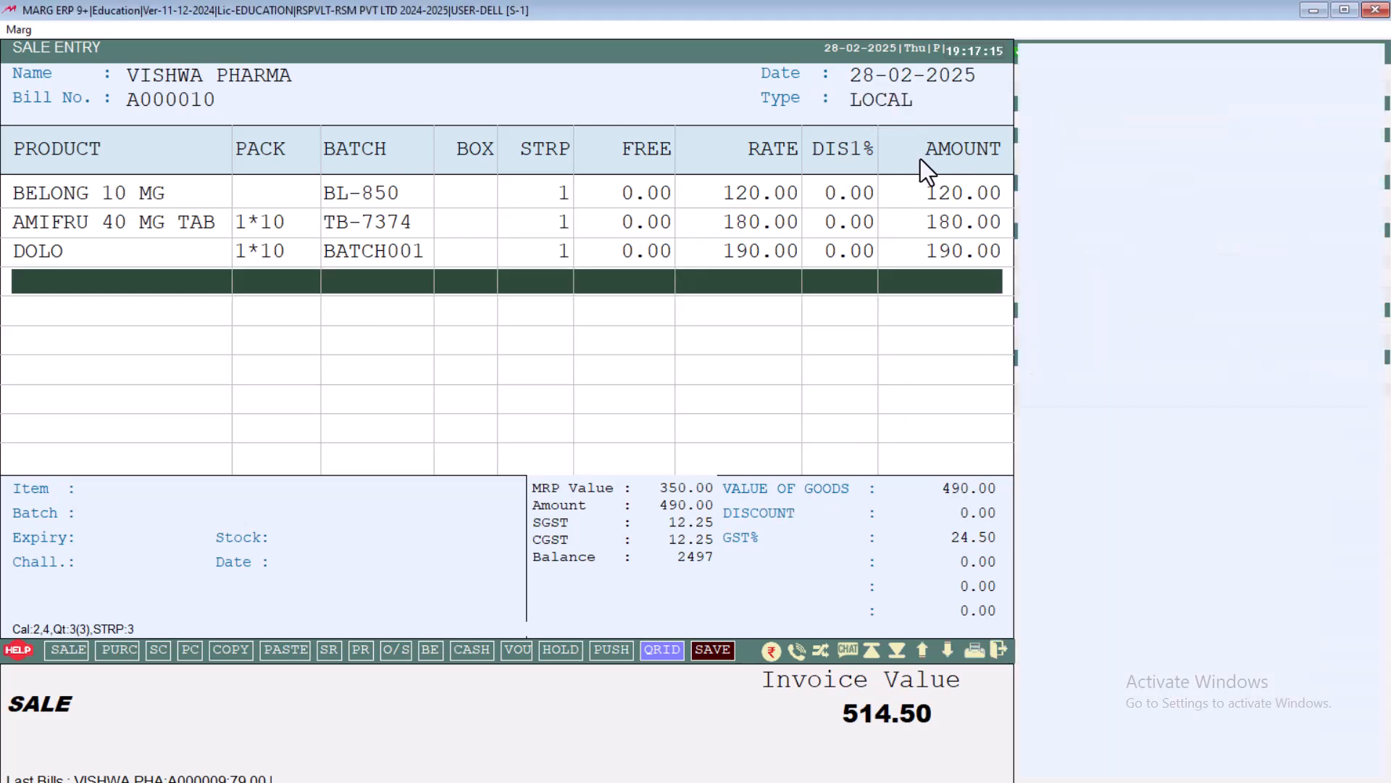
pyautogui.press('Escape')
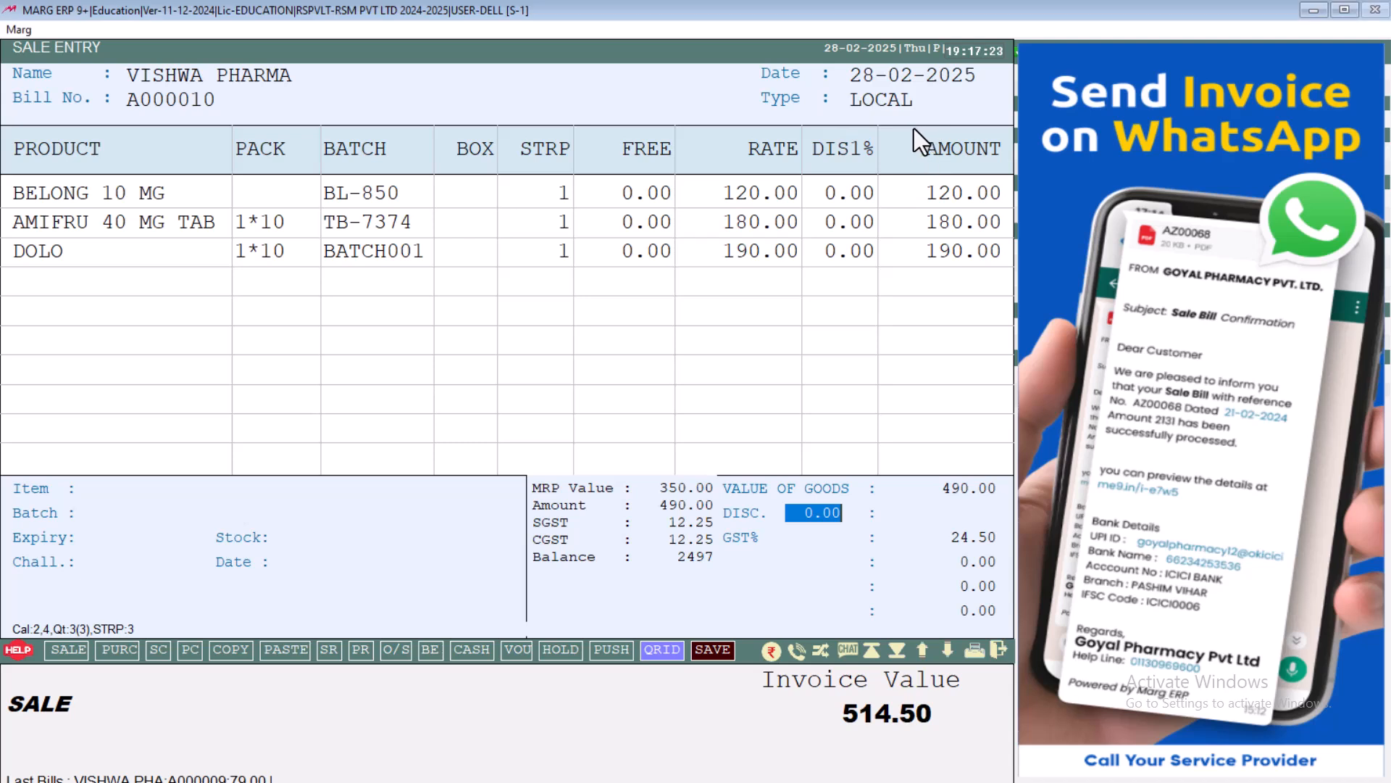
pyautogui.press('Escape')
pyautogui.press('Escape')
pyautogui.press('Return')
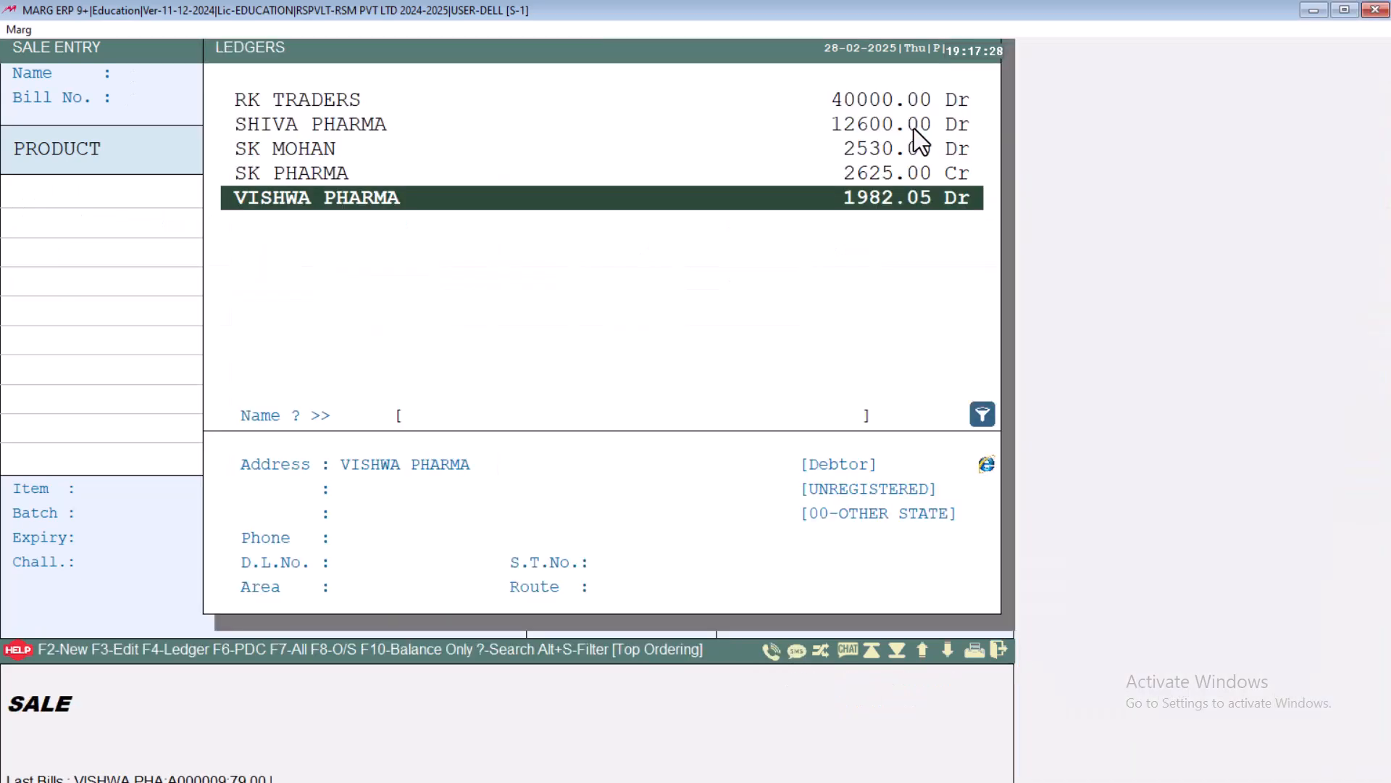
# Open VISHWA PHARMA's Other Detail settings and review the Bank Rebate, Credit Days and Interest fields
pyautogui.press('F3')
pyautogui.press('Down')
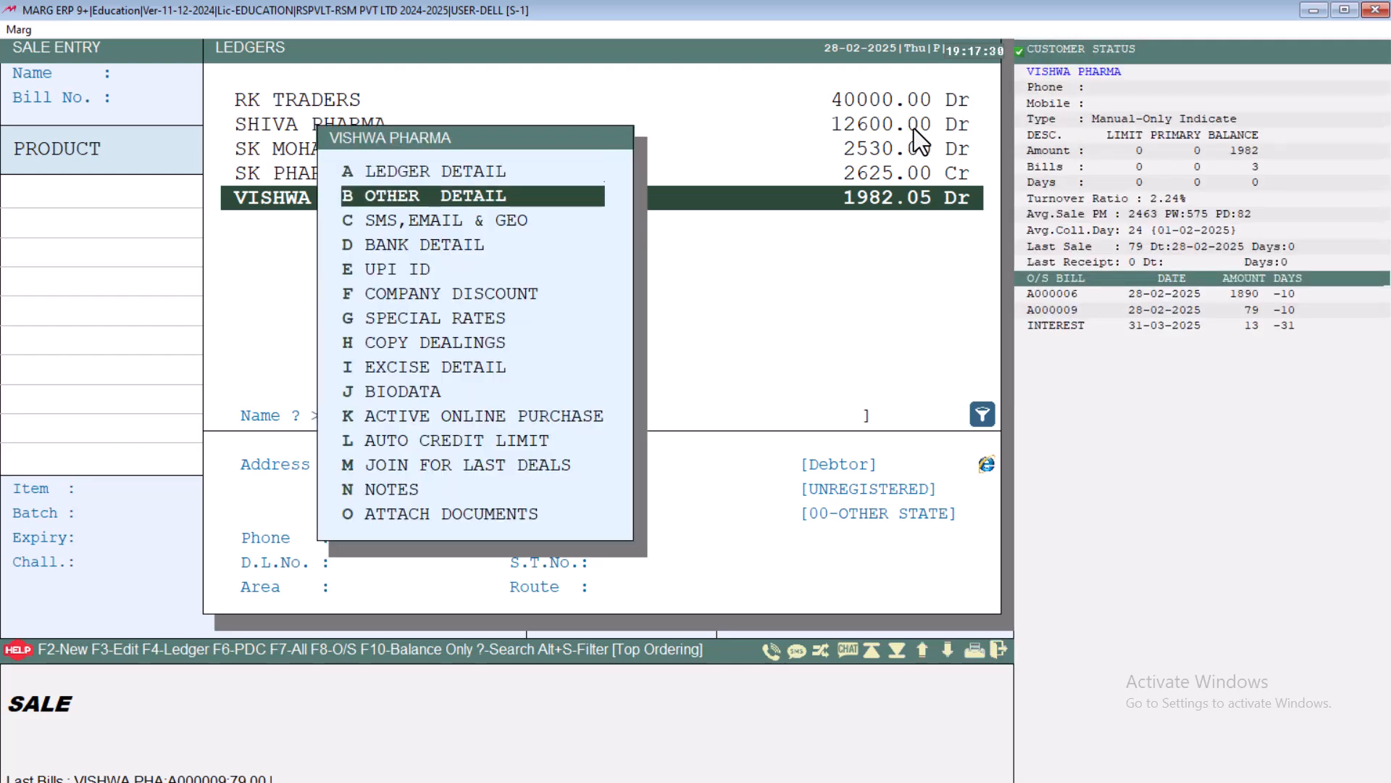
pyautogui.press('Return')
pyautogui.click(311, 466)
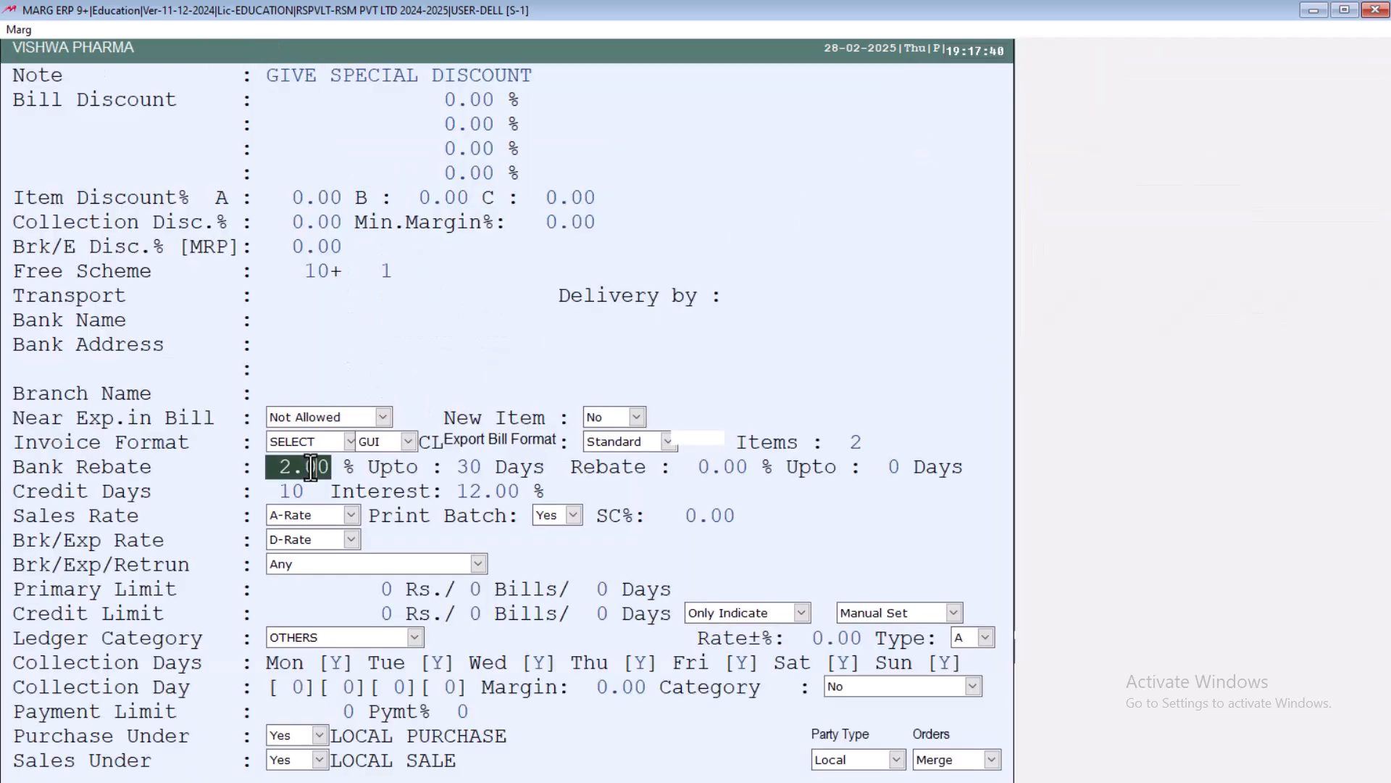
pyautogui.press('Return')
pyautogui.press('Return')
pyautogui.press('Return')
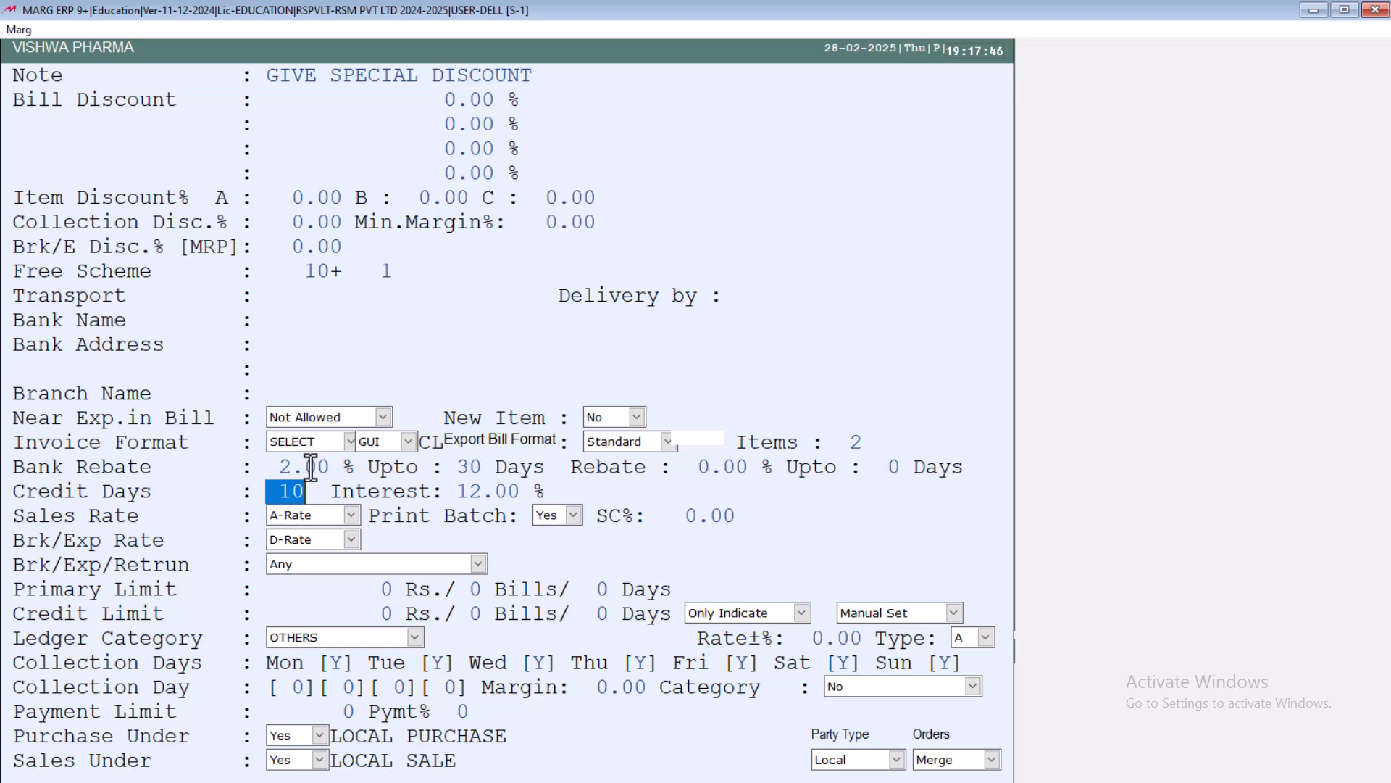
pyautogui.press('Return')
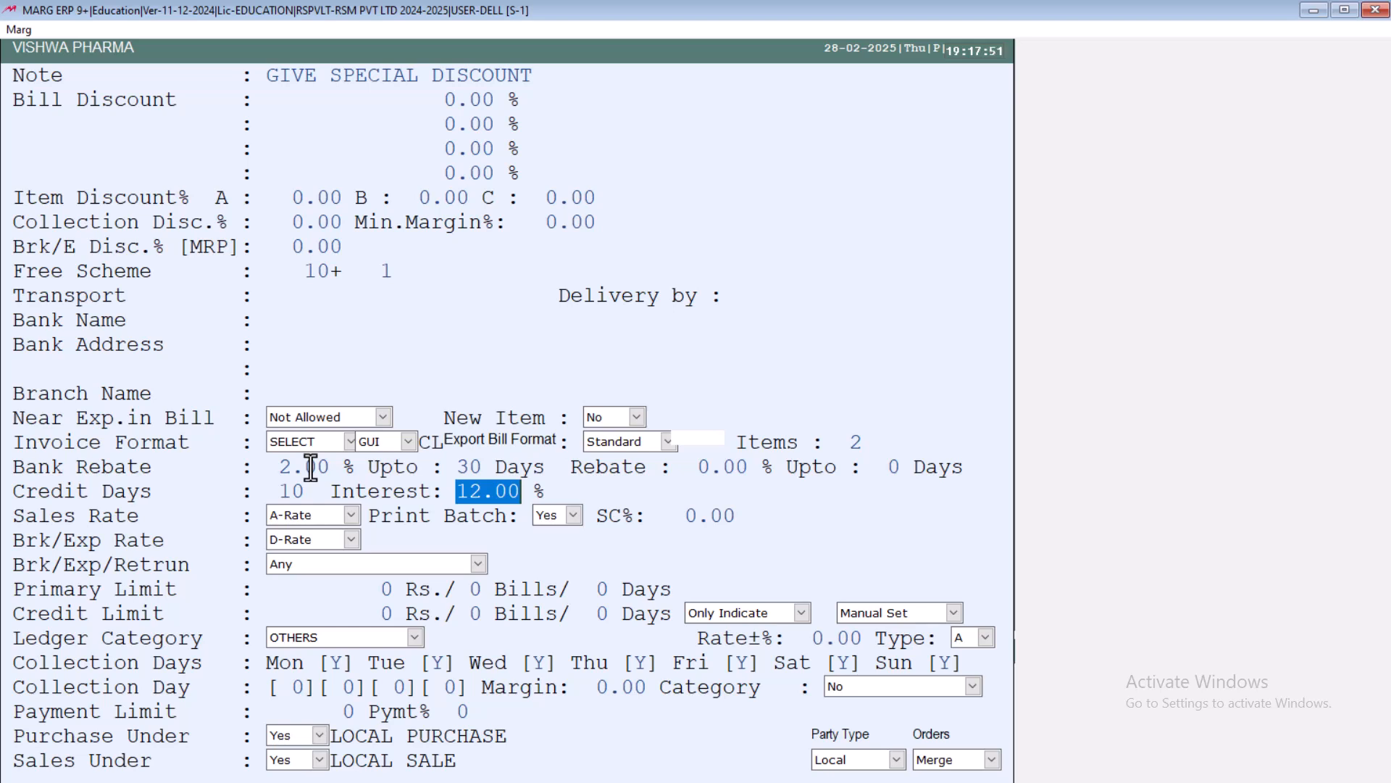
pyautogui.press('Return')
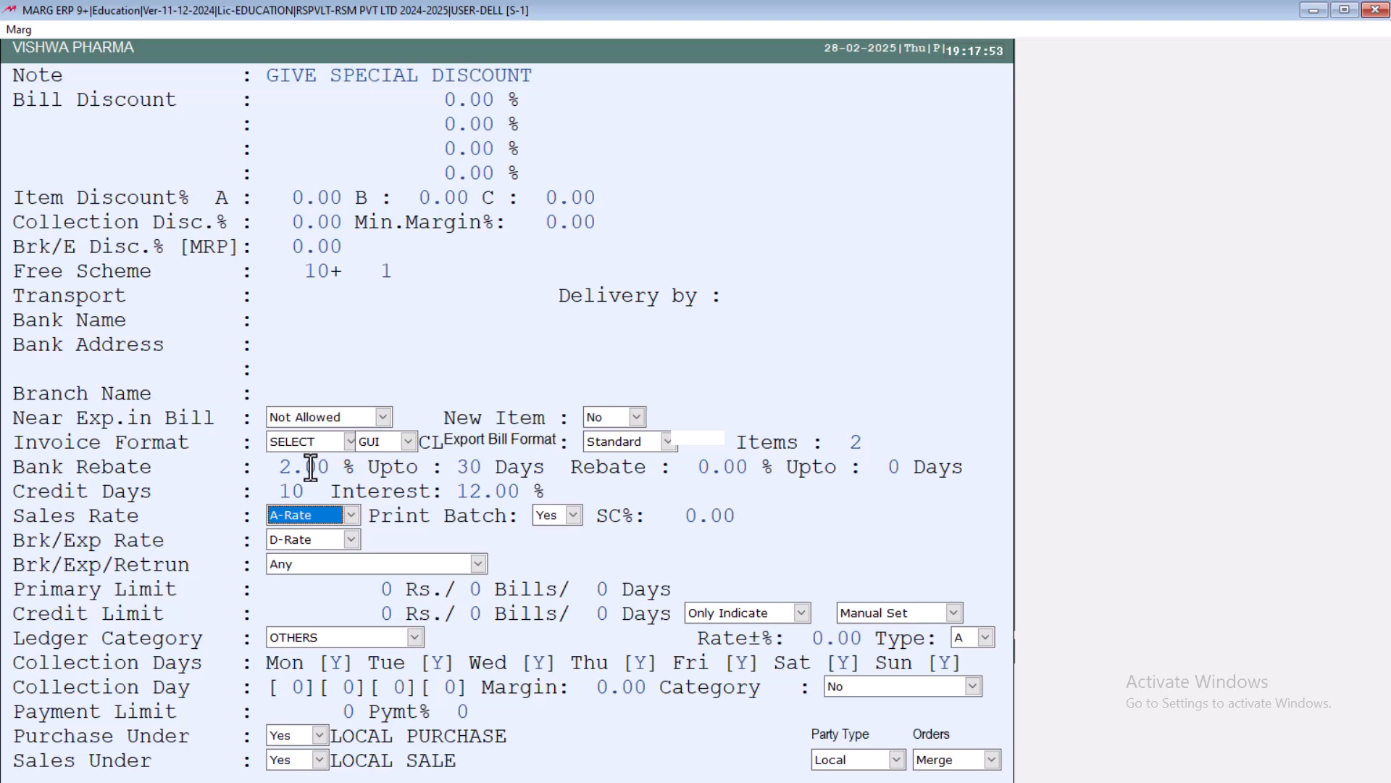
# Examine the available Sales Rate options, keep A-Rate and return to the ledger list
pyautogui.hotkey('alt', 'Down')
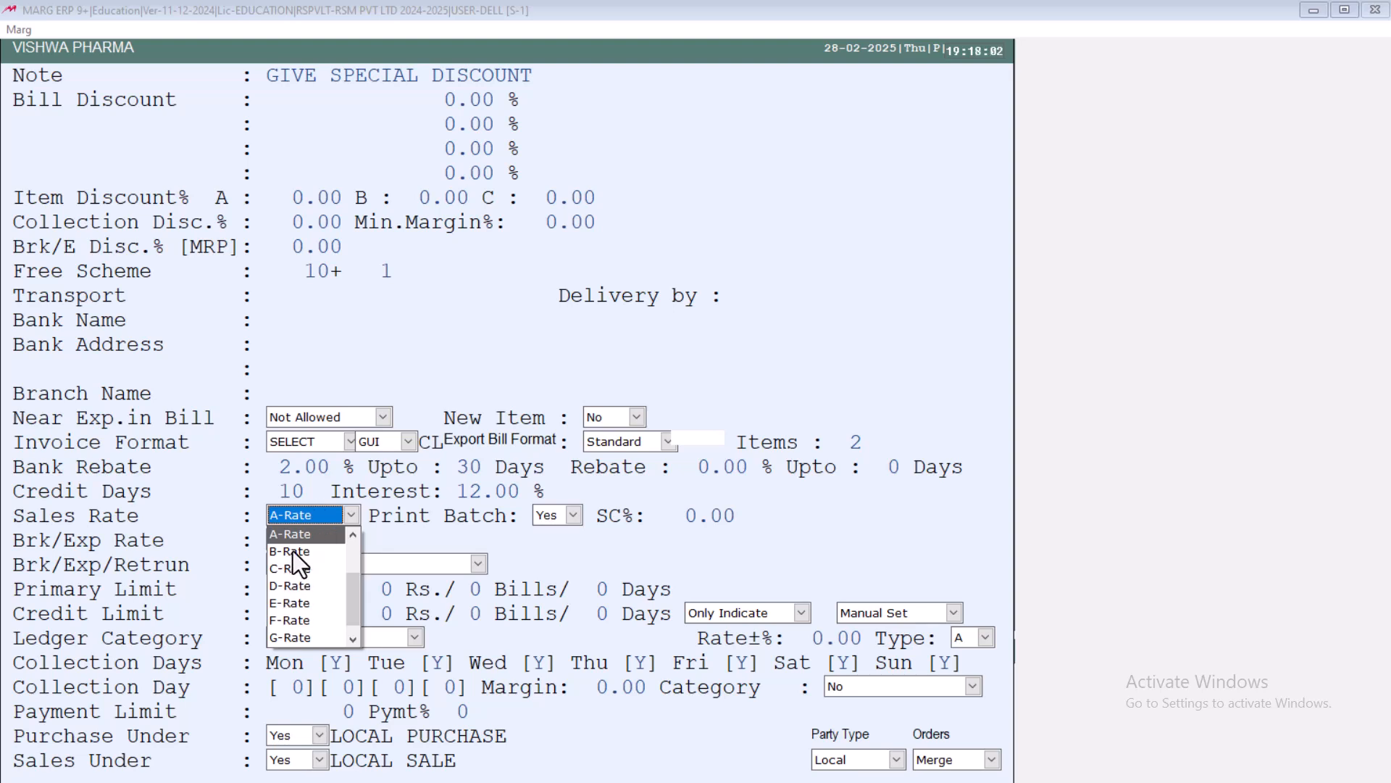
pyautogui.press('Return')
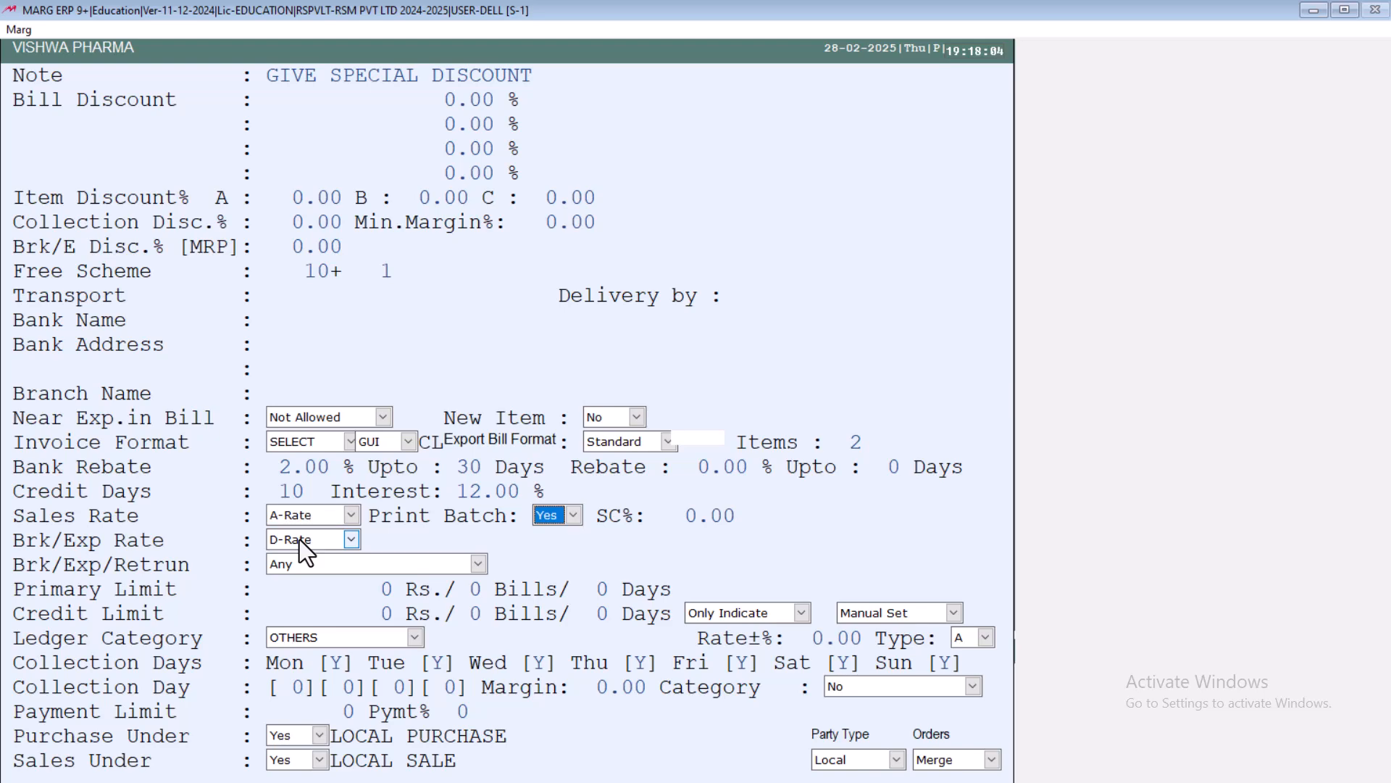
pyautogui.press('Escape')
pyautogui.press('Escape')
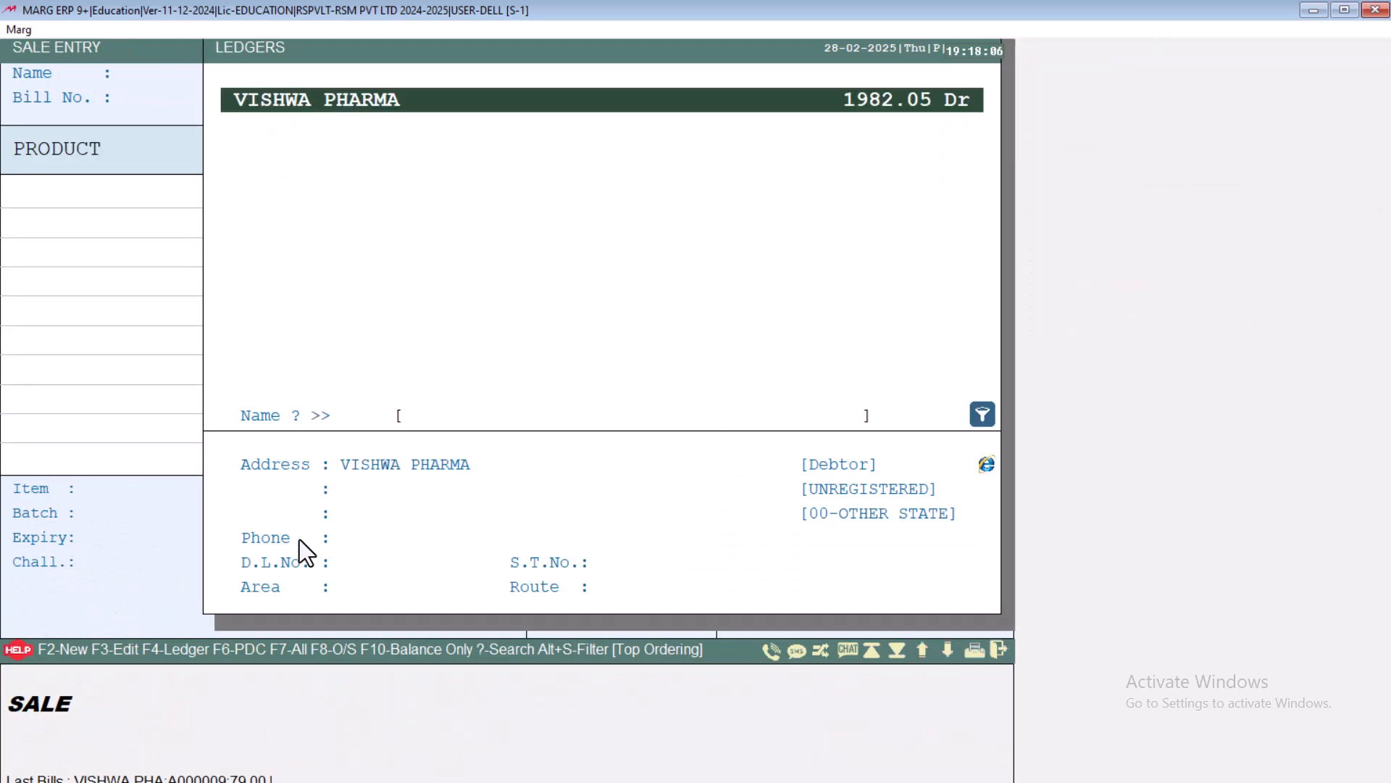
# Start a new sale bill for VISHWA PHARMA with the default item discount
pyautogui.press('Return')
pyautogui.press('Return')
pyautogui.press('Return')
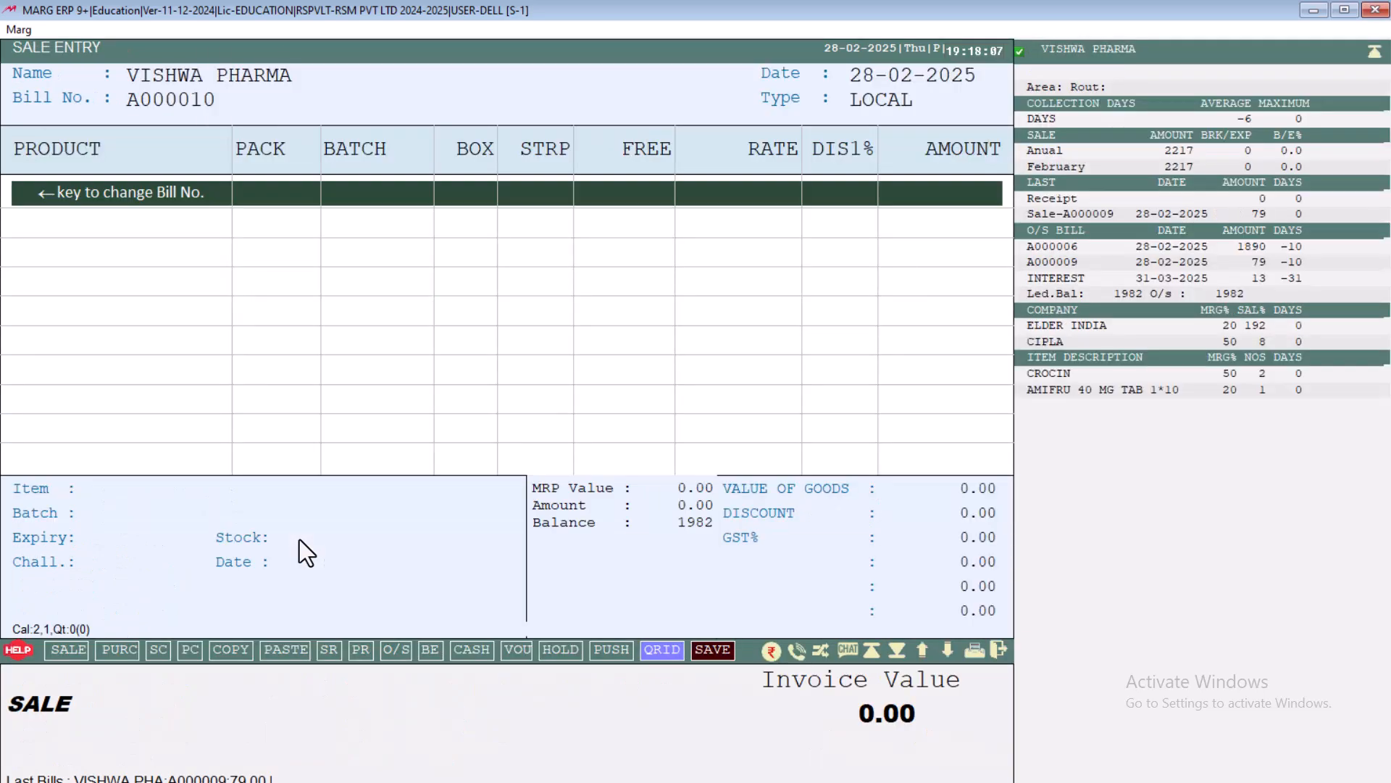
pyautogui.press('Return')
pyautogui.press('Return')
pyautogui.press('Escape')
pyautogui.press('Escape')
pyautogui.press('Return')
pyautogui.press('Up')
pyautogui.press('Up')
pyautogui.press('Up')
pyautogui.press('Return')
pyautogui.press('Return')
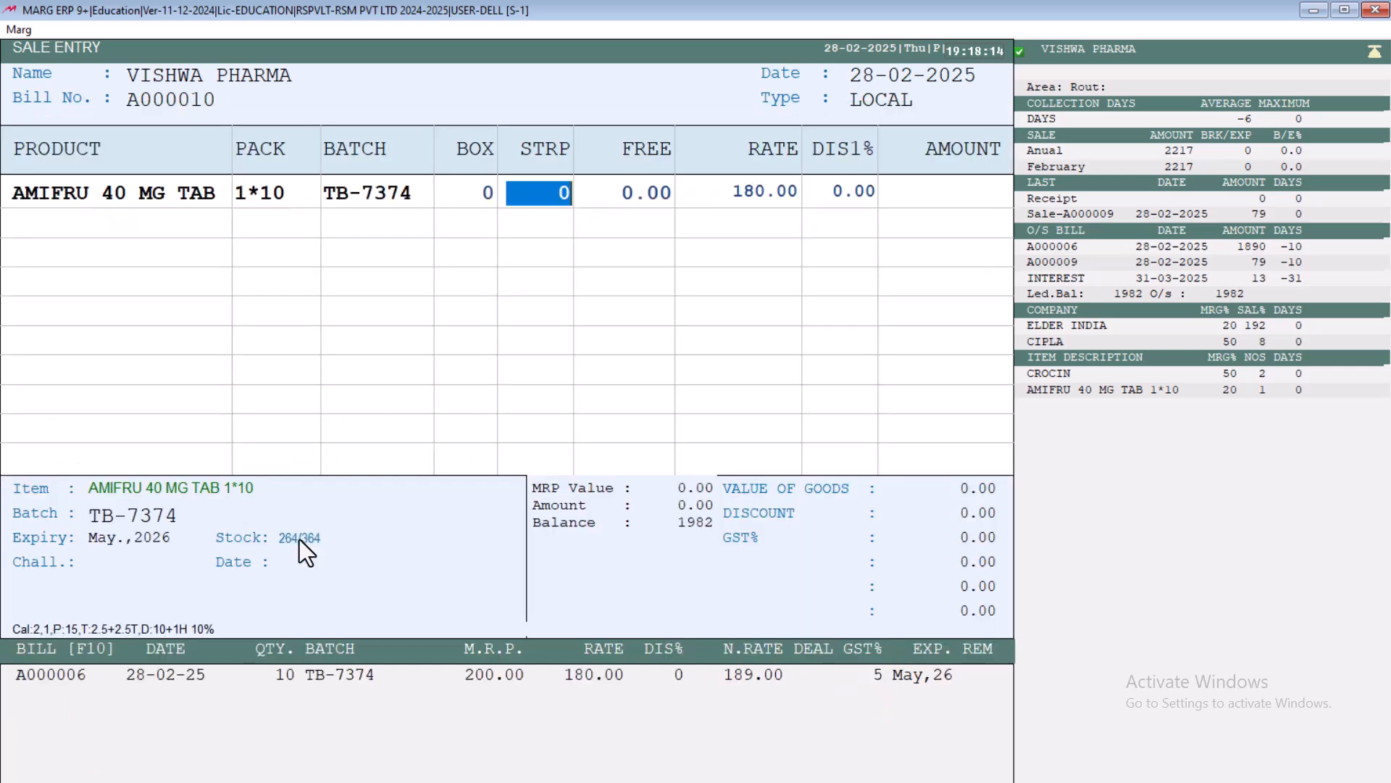
pyautogui.press('Escape')
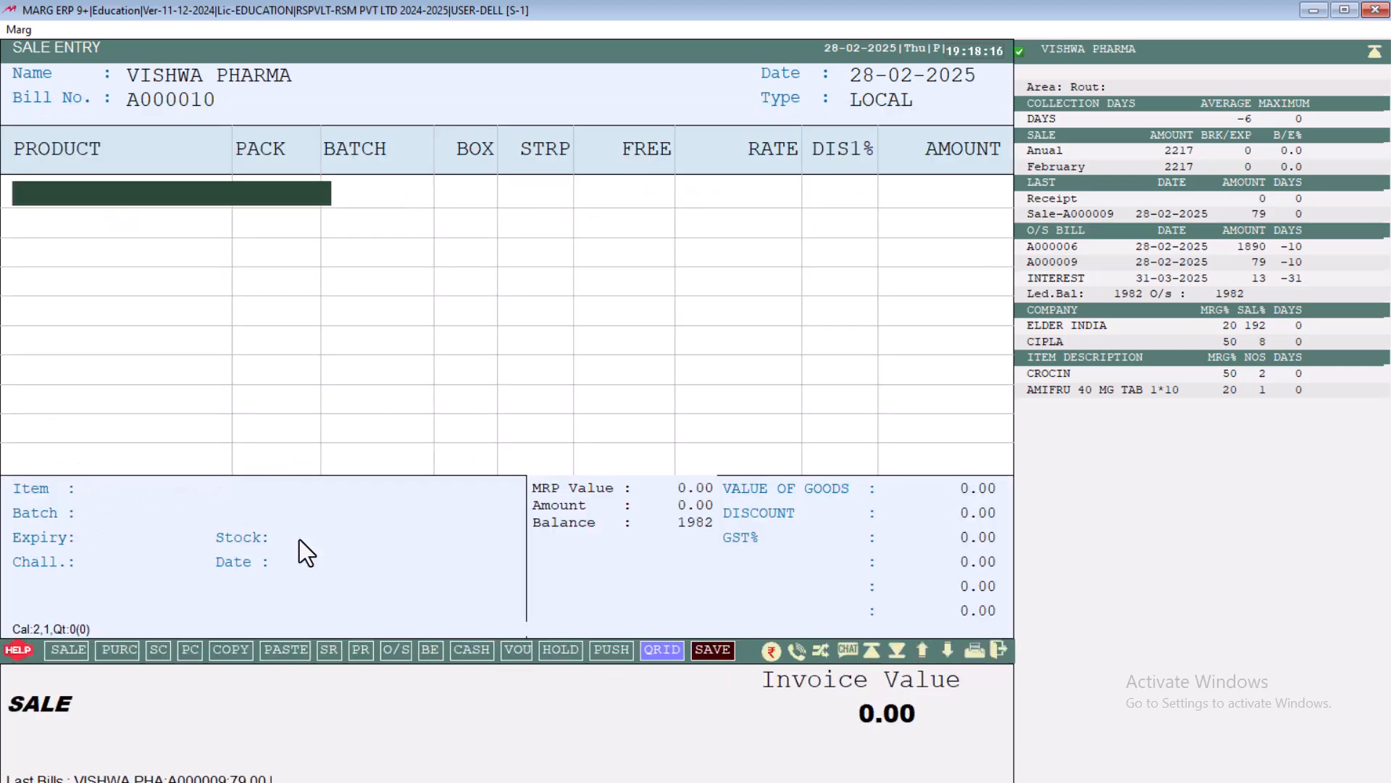
# Examine Rate-A, Rate-B and Rate-C in the product details of AMIFRU 40 MG TAB, and close them unchanged
pyautogui.press('Return')
pyautogui.hotkey('ctrl', 'Return')
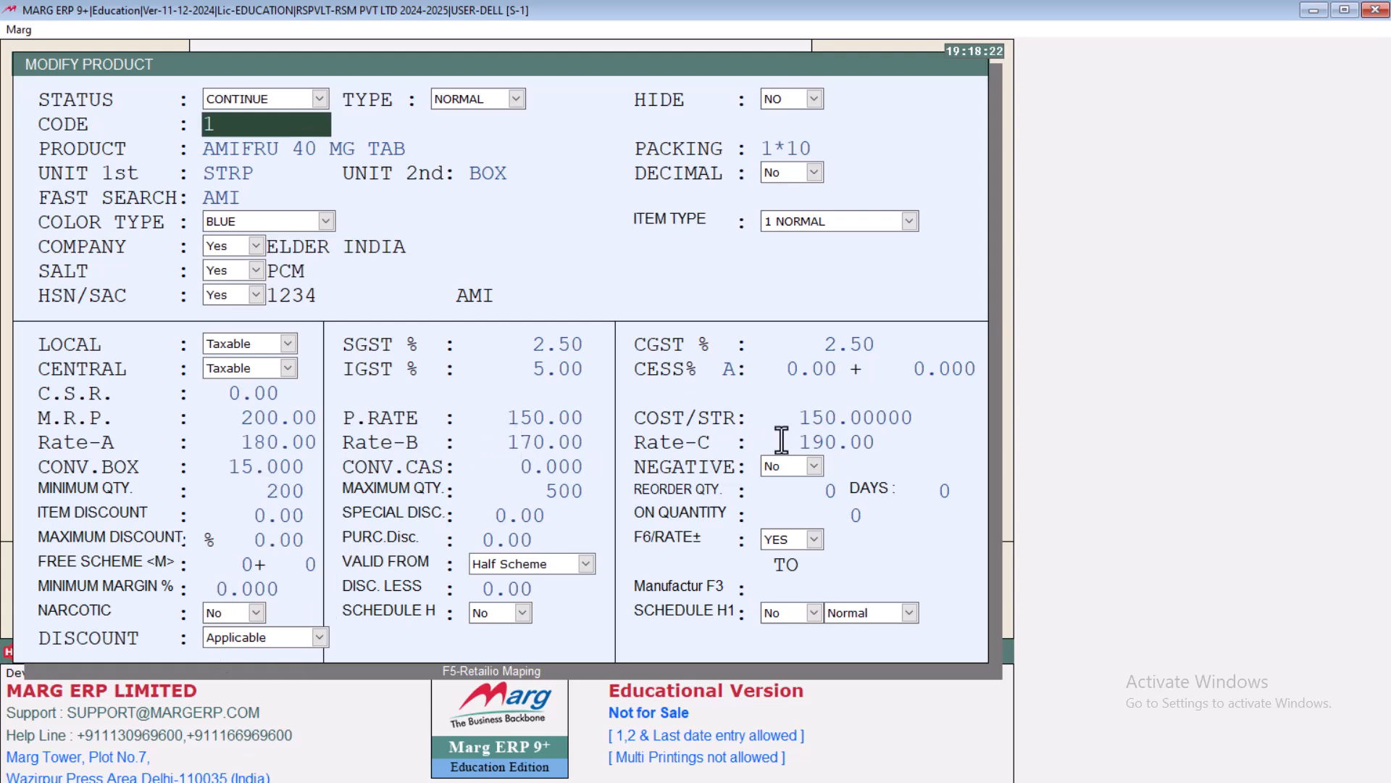
pyautogui.press('Escape')
pyautogui.press('Return')
# Add 1 strip of AMIFRU 40 MG TAB from batch TB-7374 to the bill and leave it without saving
pyautogui.press('Return')
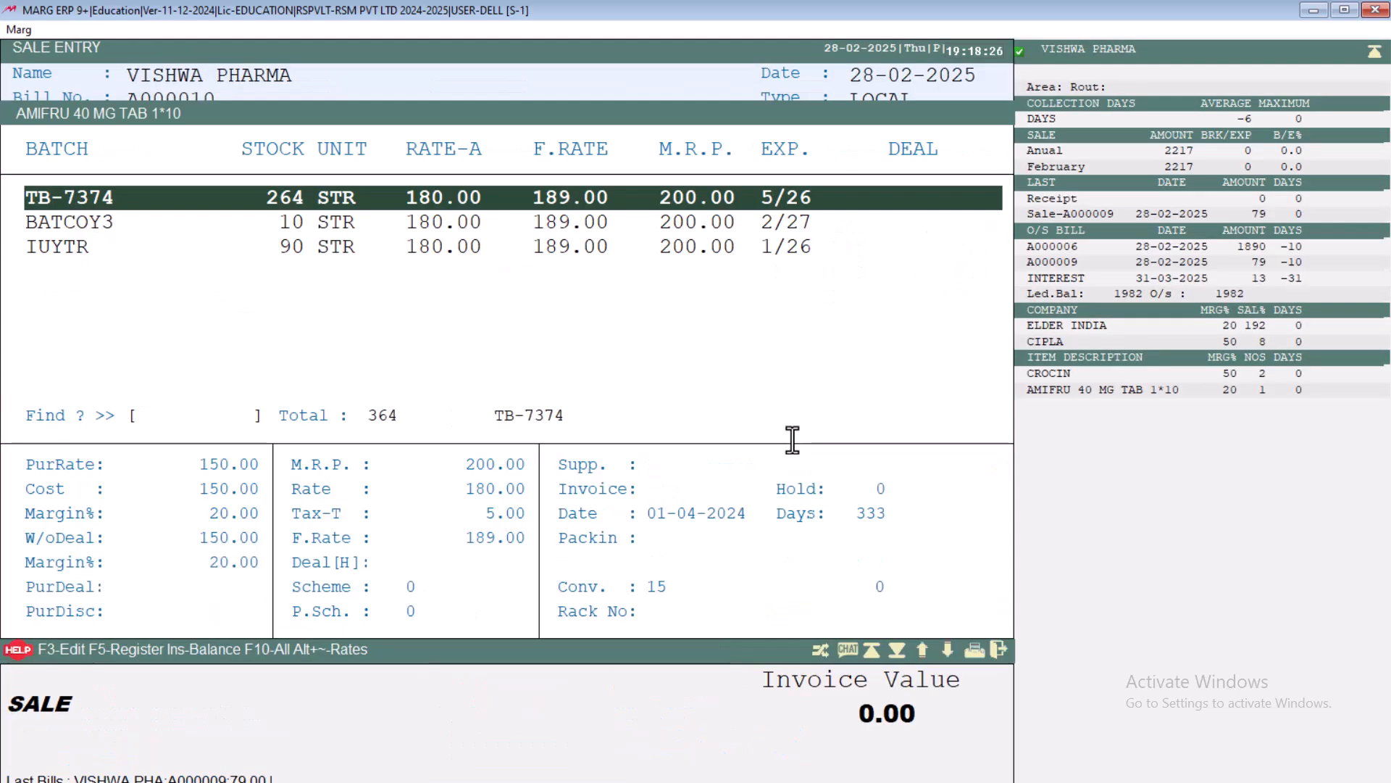
pyautogui.press('Return')
pyautogui.write('1')
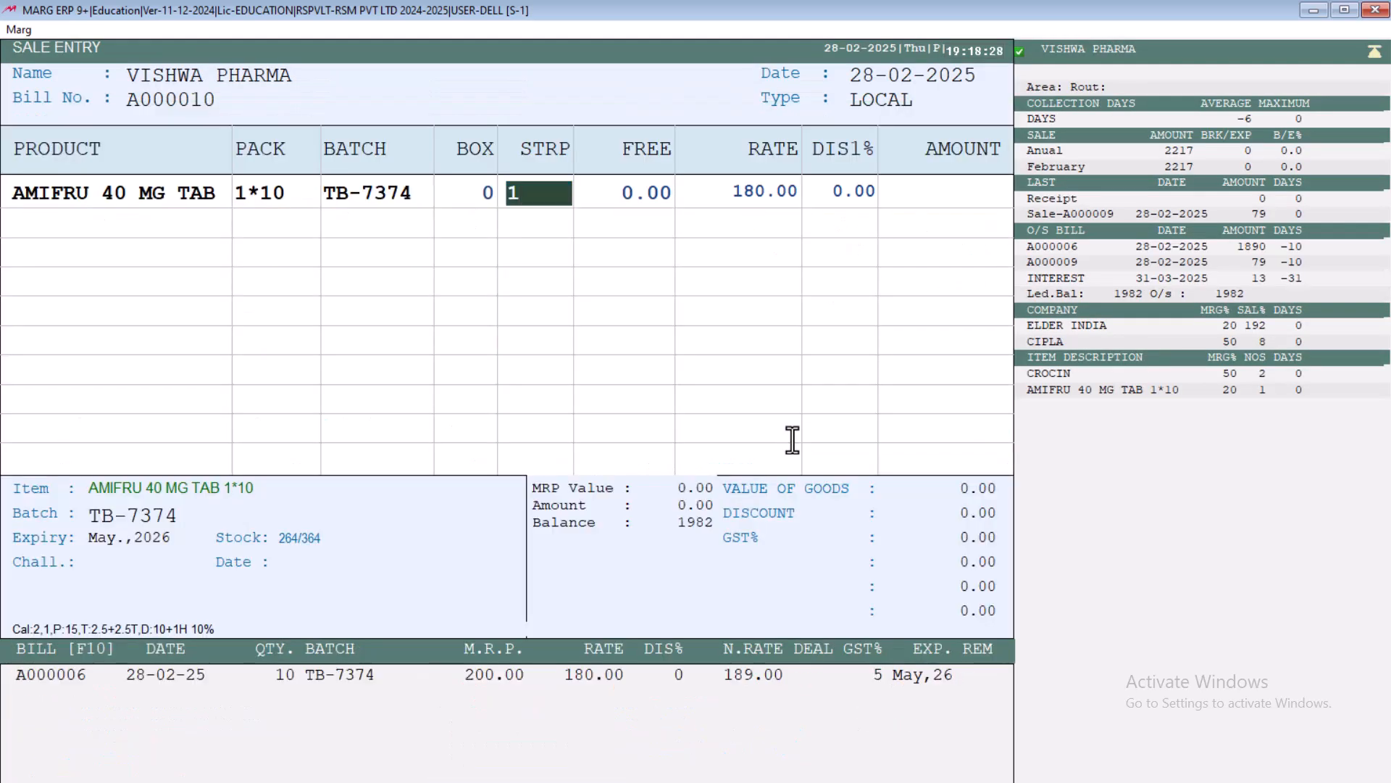
pyautogui.press('Return')
pyautogui.press('Escape')
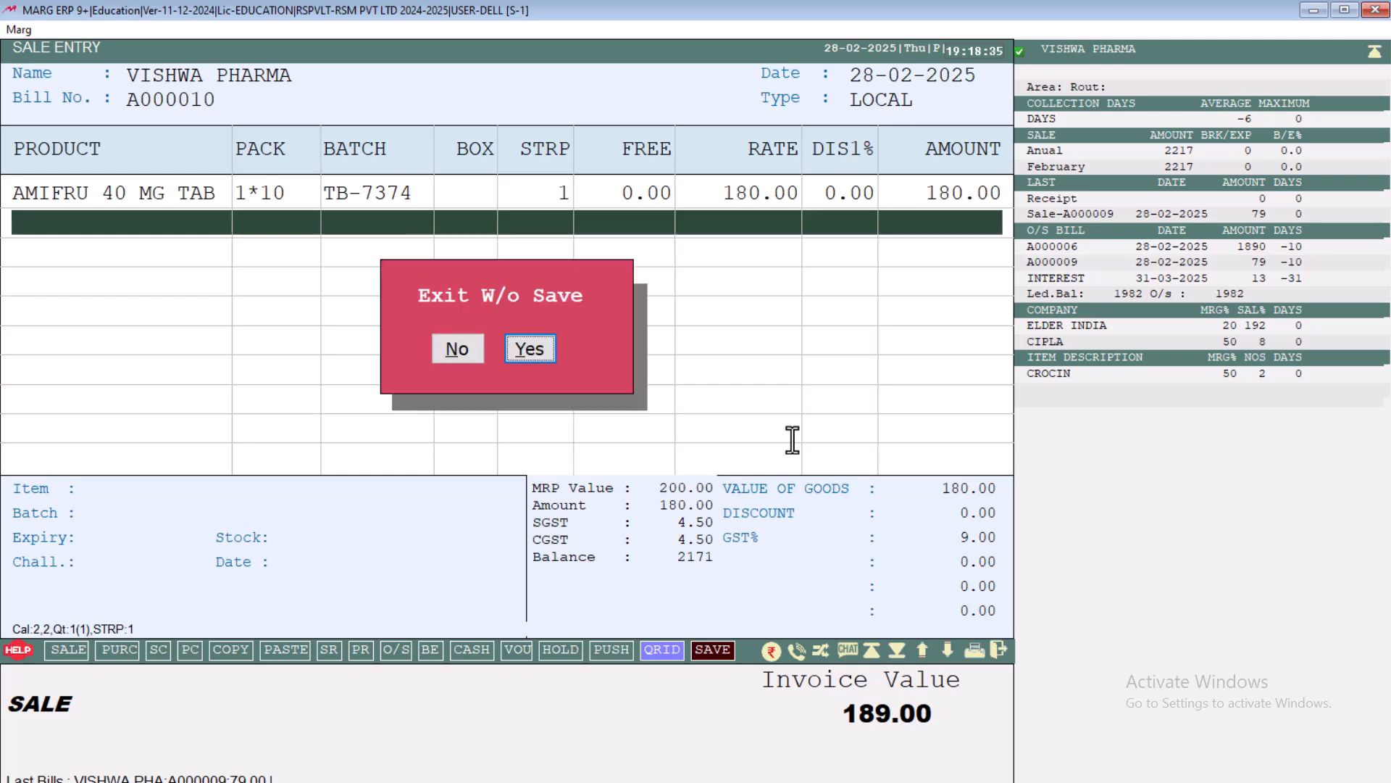
pyautogui.press('Return')
# Set the Sales Rate to B-Rate in VISHWA PHARMA's Other Detail settings and return to the ledger list
pyautogui.press('F3')
pyautogui.press('Down')
pyautogui.press('Return')
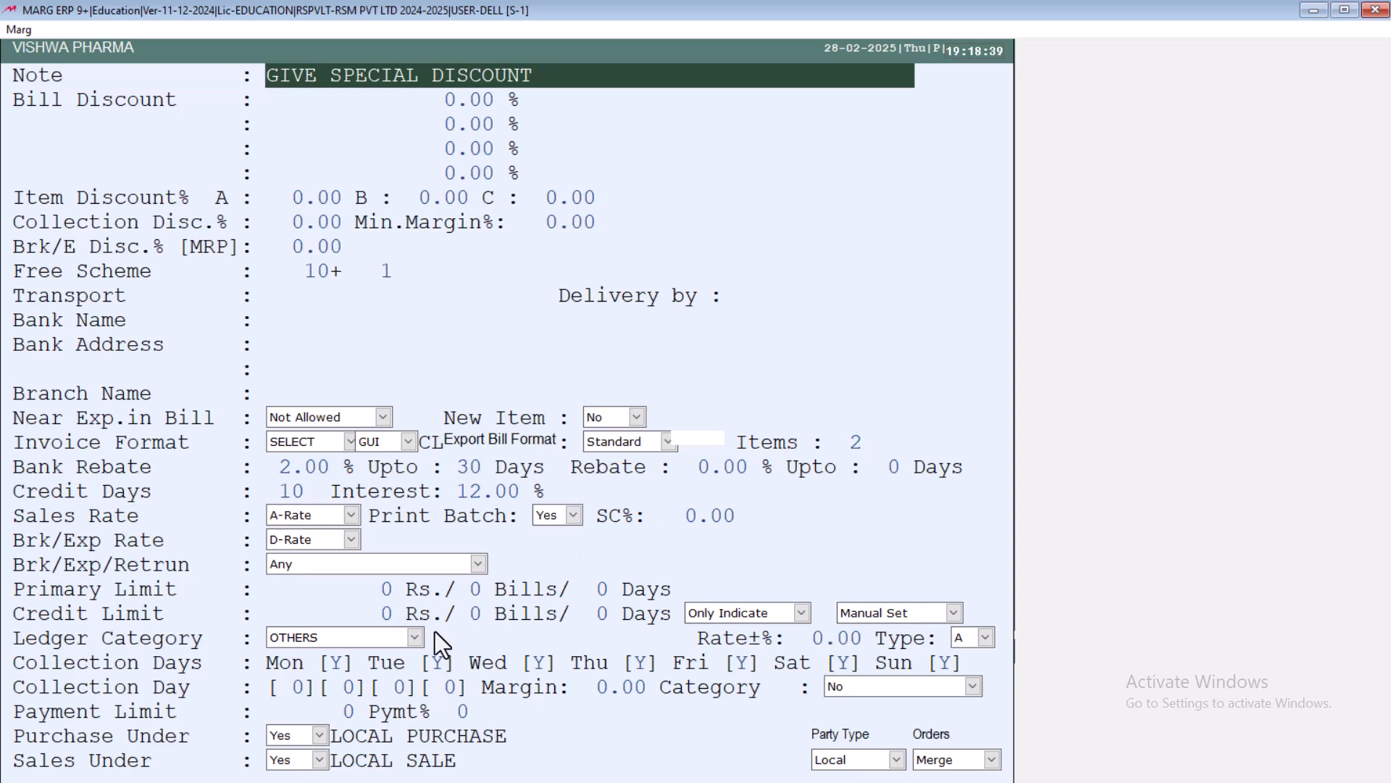
pyautogui.click(325, 516)
pyautogui.press('Down')
pyautogui.press('Return')
pyautogui.press('Return')
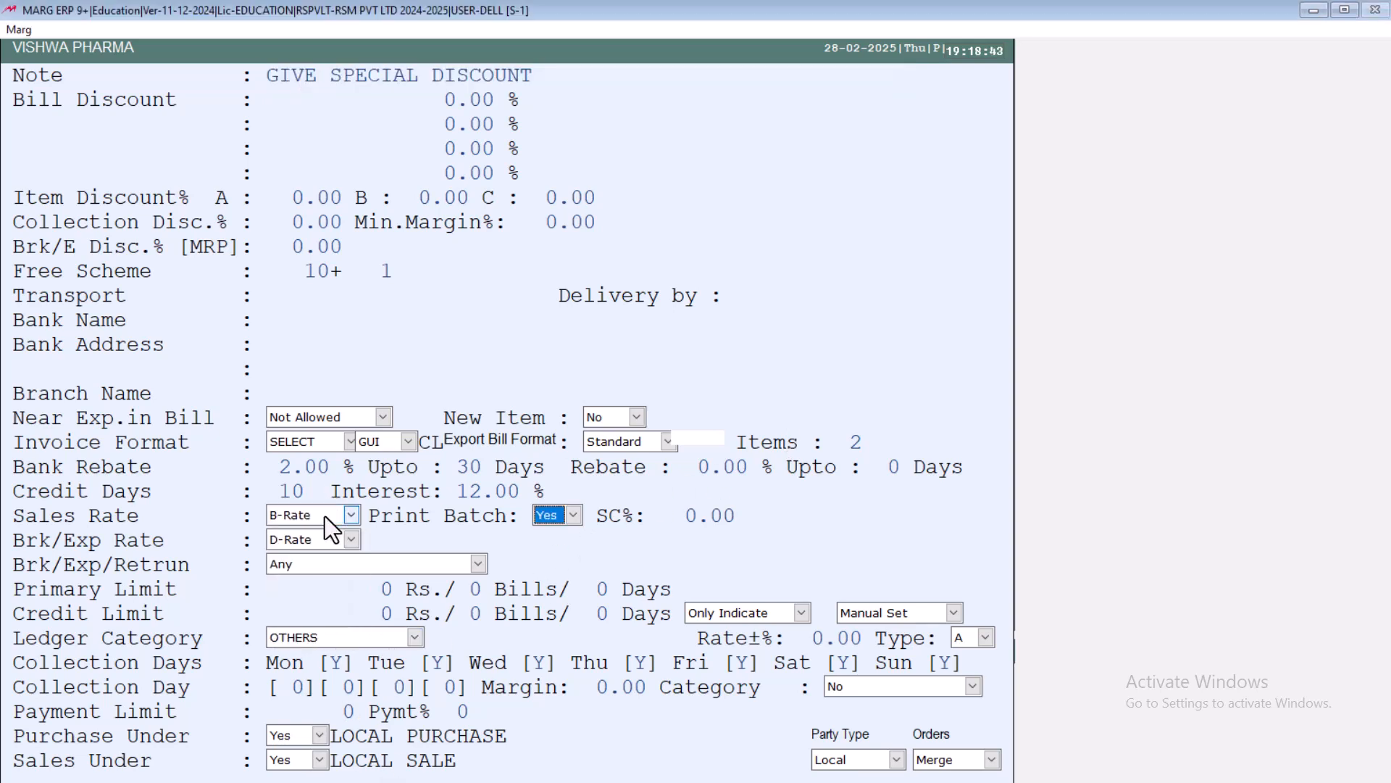
pyautogui.press('Escape')
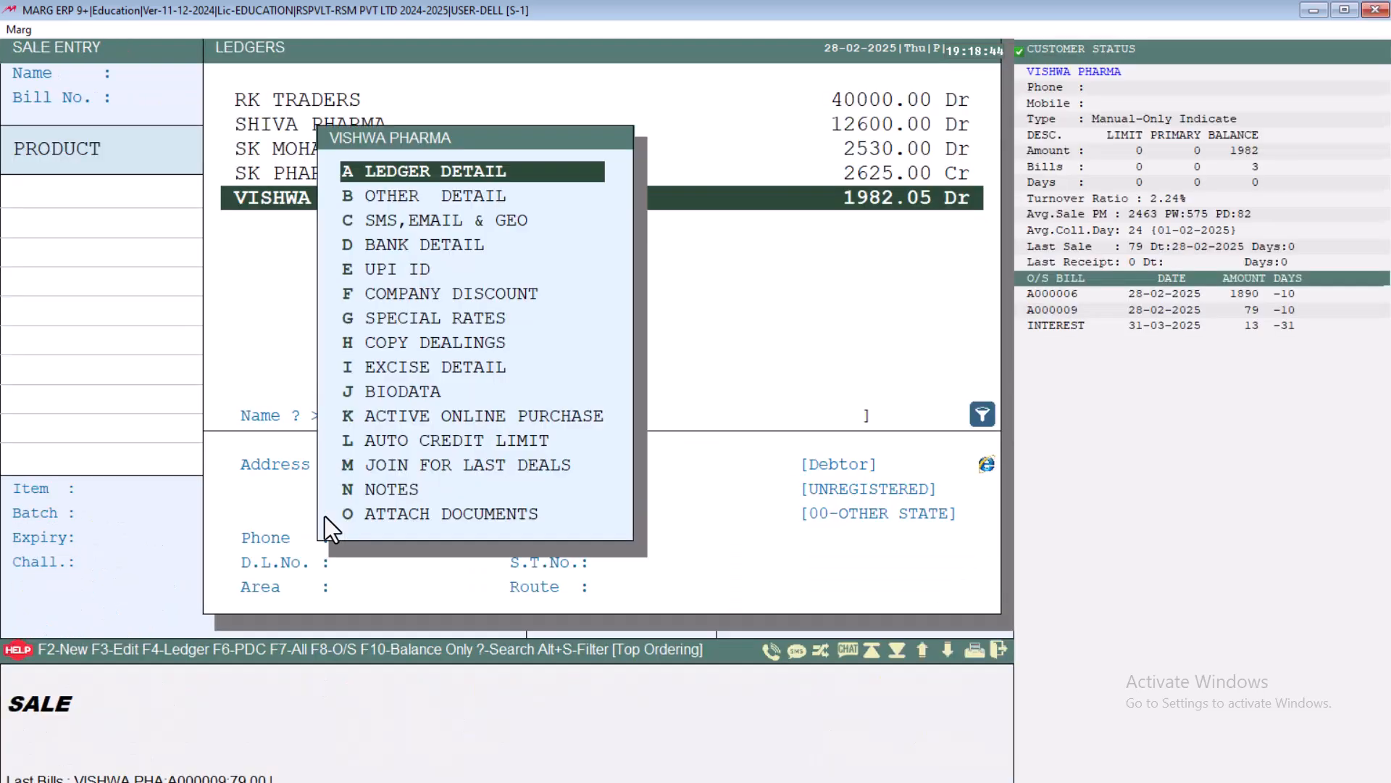
pyautogui.press('Escape')
# Start a new VISHWA PHARMA sale bill and add 1 strip of AMIFRU 40 MG TAB from batch TB-7374 at Rate-B
pyautogui.press('Return')
pyautogui.press('Return')
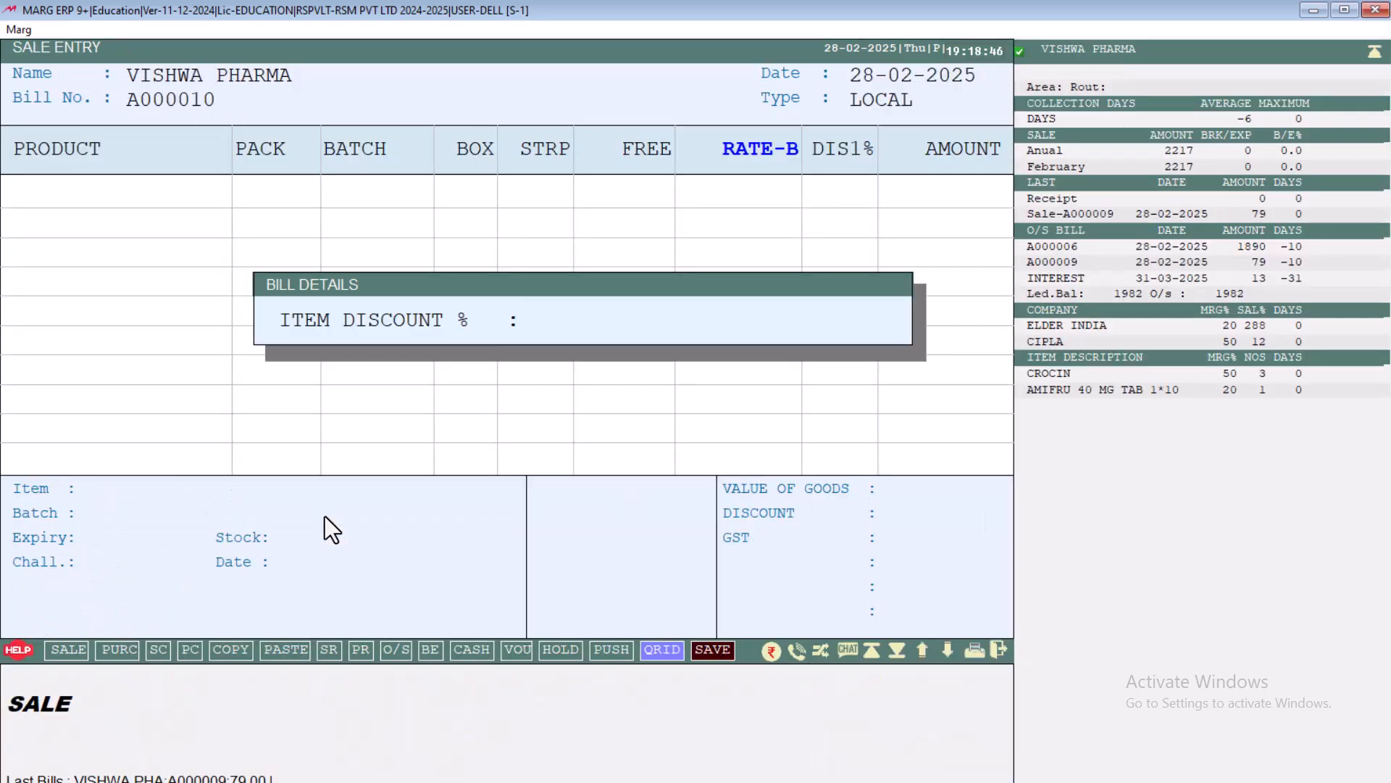
pyautogui.press('Return')
pyautogui.press('Return')
pyautogui.press('Return')
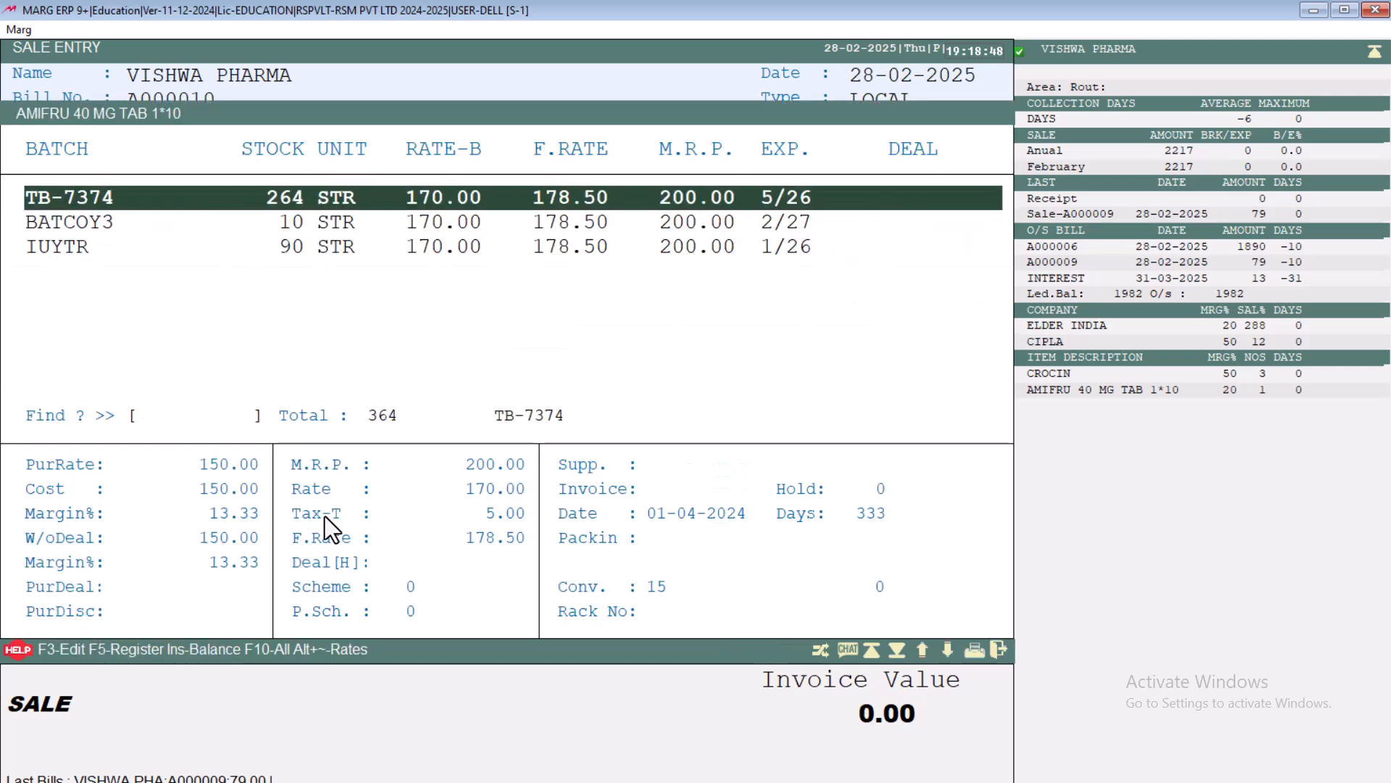
pyautogui.press('Return')
pyautogui.write('1')
pyautogui.press('Return')
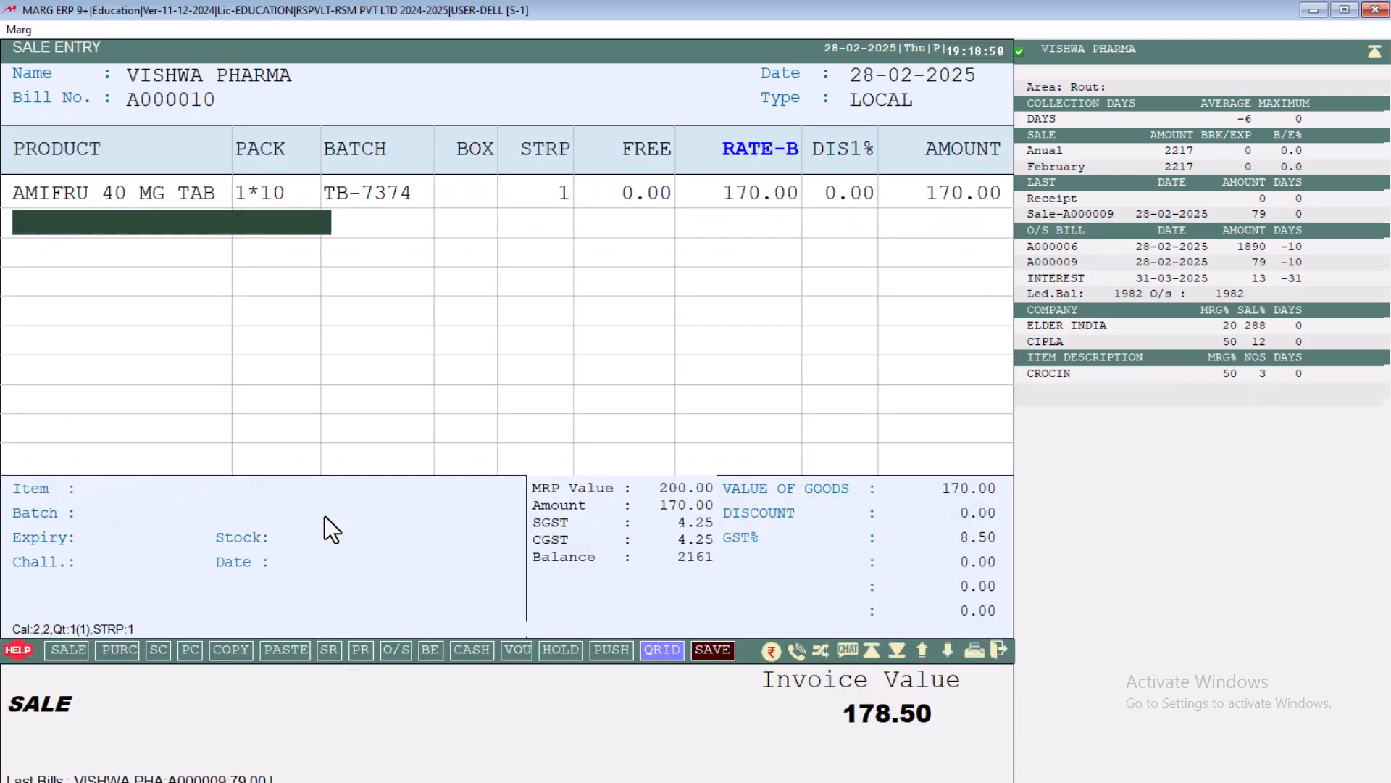
# Compare the billed rate with Rate-B in the AMIFRU 40 MG TAB product details, and close them without saving
pyautogui.click(752, 203)
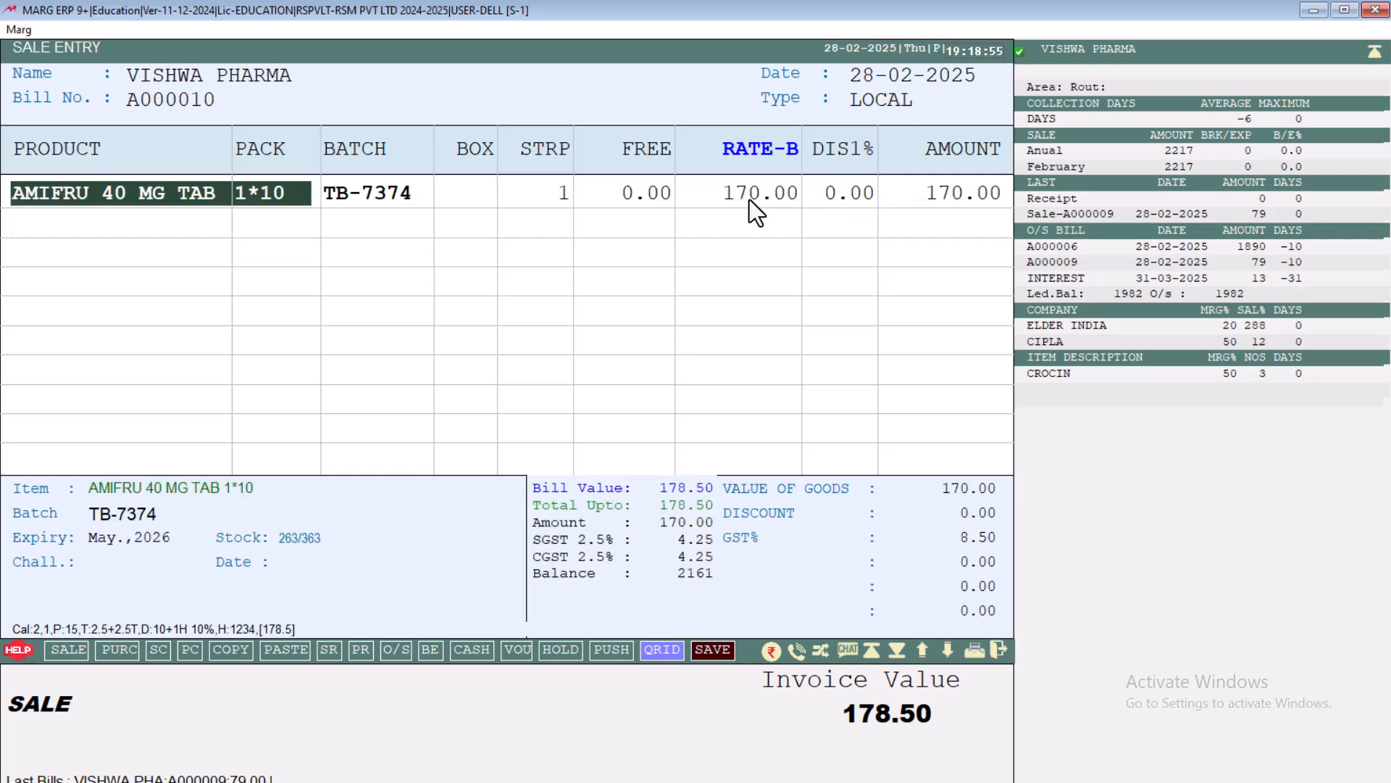
pyautogui.press('Return')
pyautogui.press('F3')
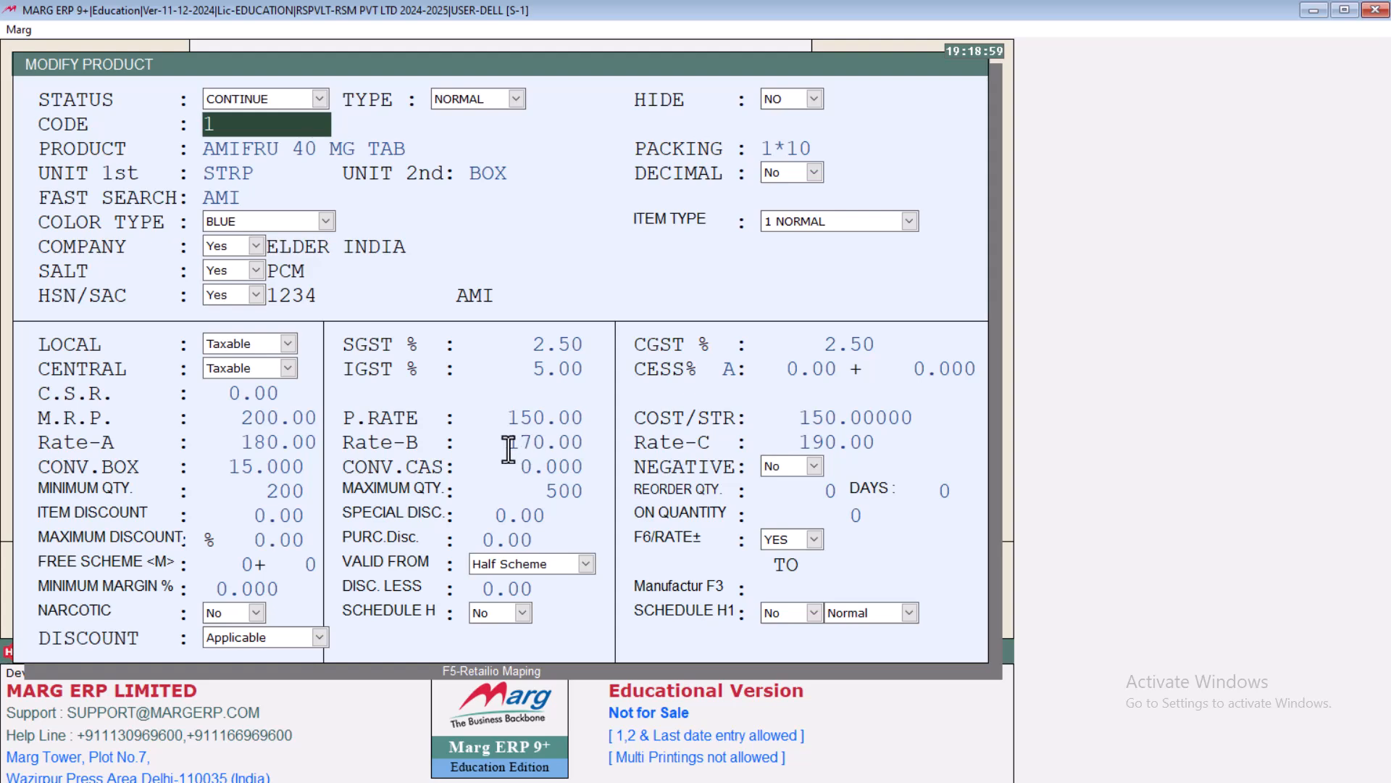
pyautogui.press('Escape')
pyautogui.press('Right')
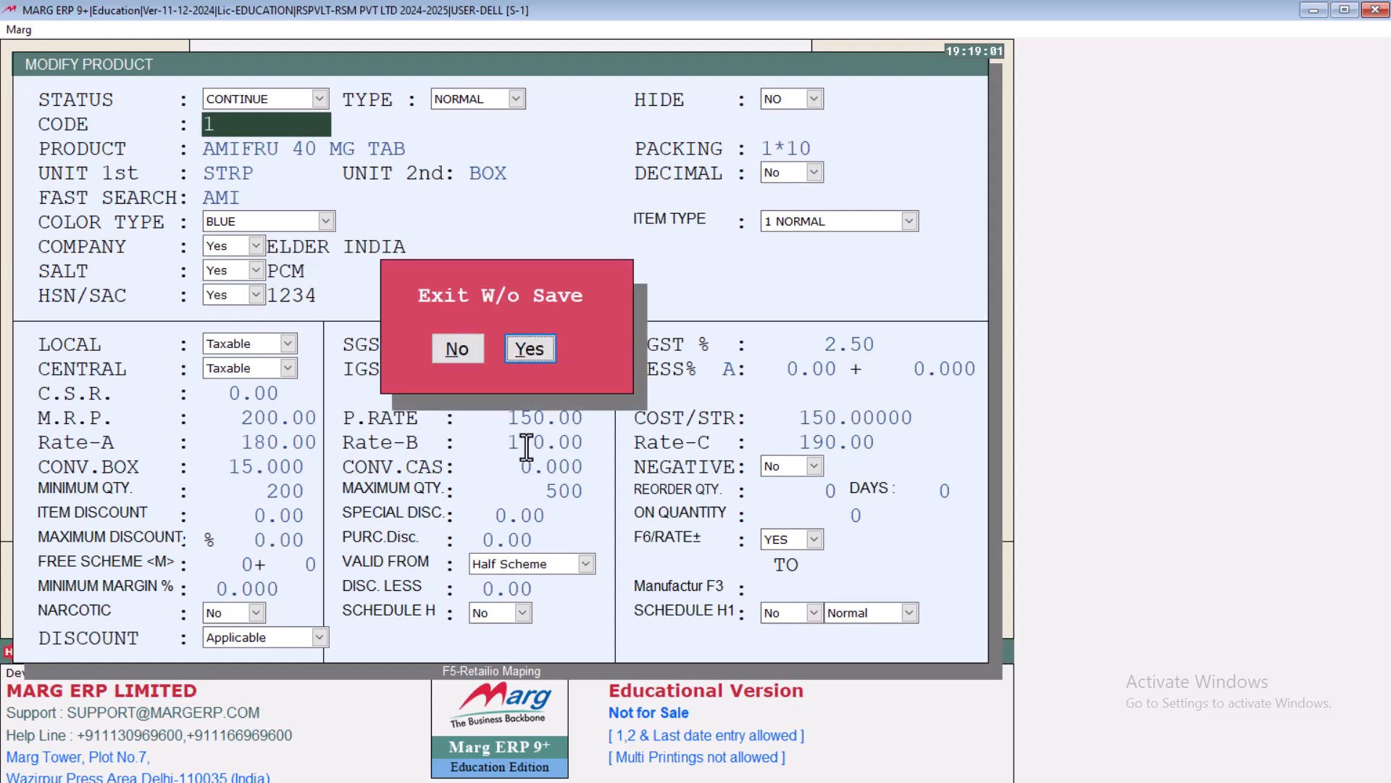
pyautogui.press('Return')
# Leave the VISHWA PHARMA sale bill without saving and return to the ledger list
pyautogui.press('Escape')
pyautogui.press('Escape')
pyautogui.press('Escape')
pyautogui.press('Right')
pyautogui.press('Return')
# Set the Sales Rate back to A-Rate in VISHWA PHARMA's Other Detail settings
pyautogui.press('F3')
pyautogui.press('Down')
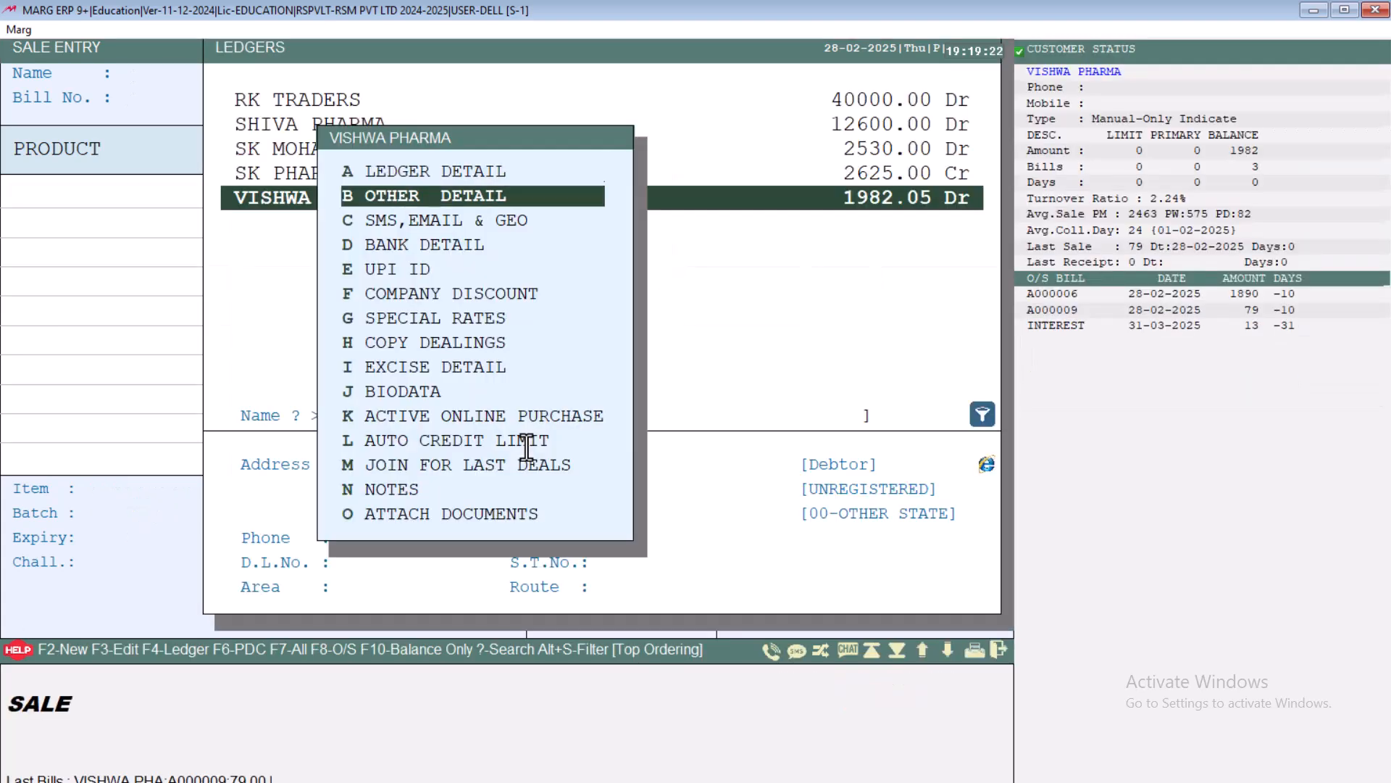
pyautogui.press('Return')
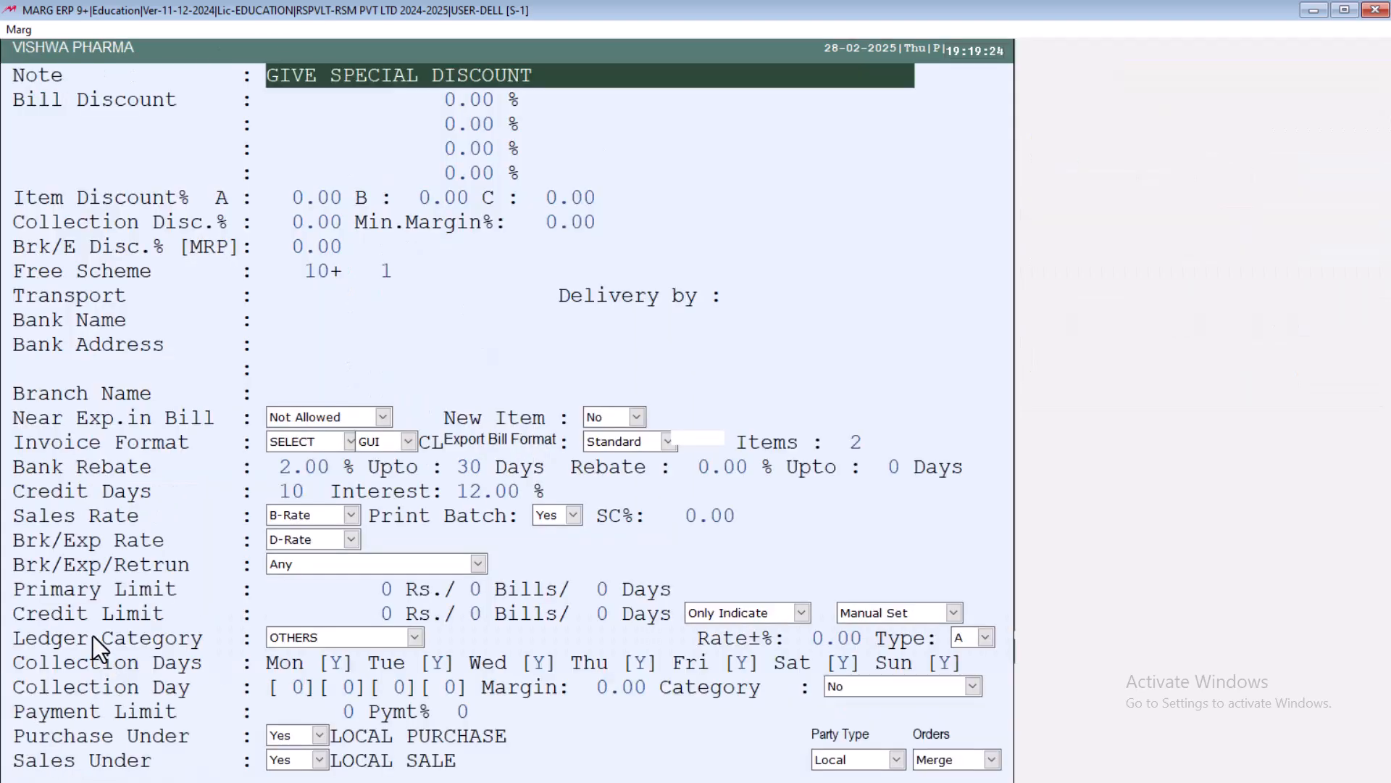
pyautogui.click(321, 515)
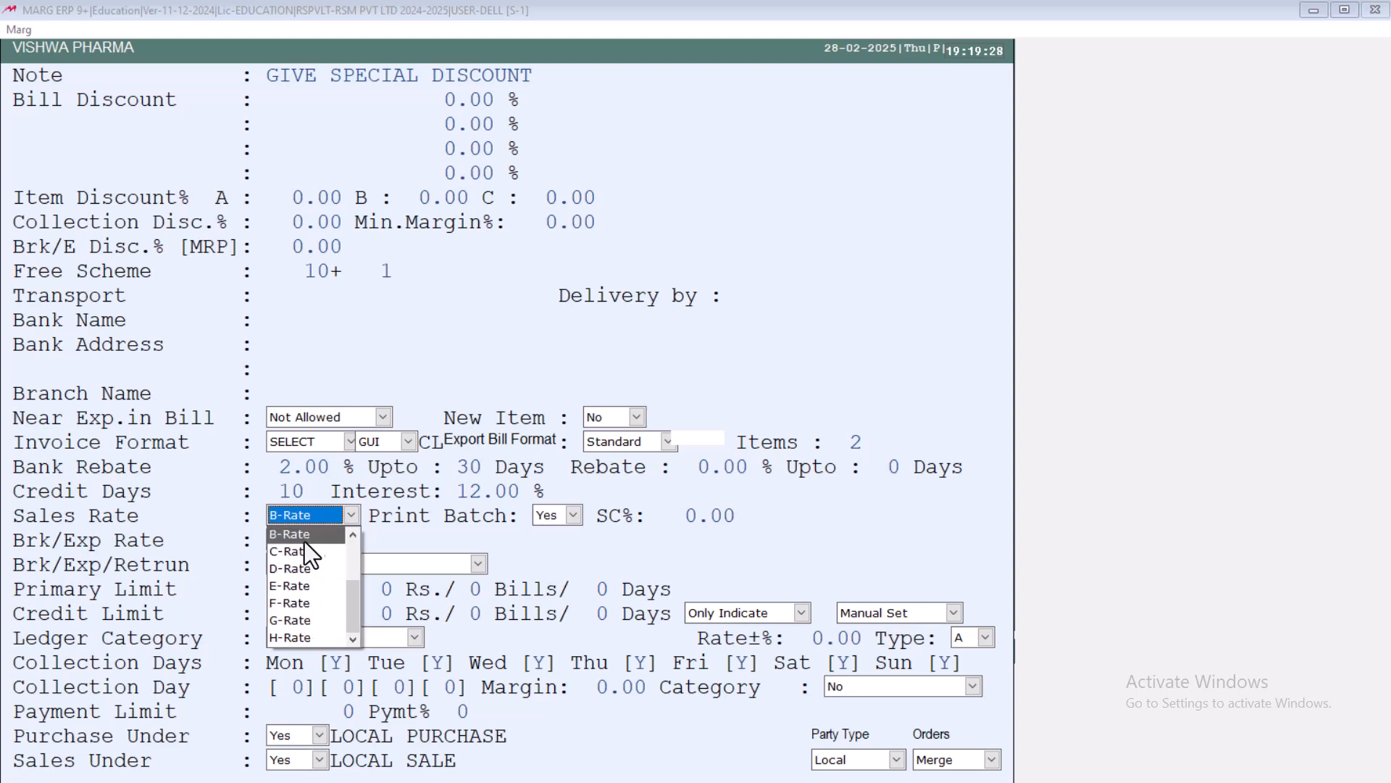
pyautogui.click(353, 536)
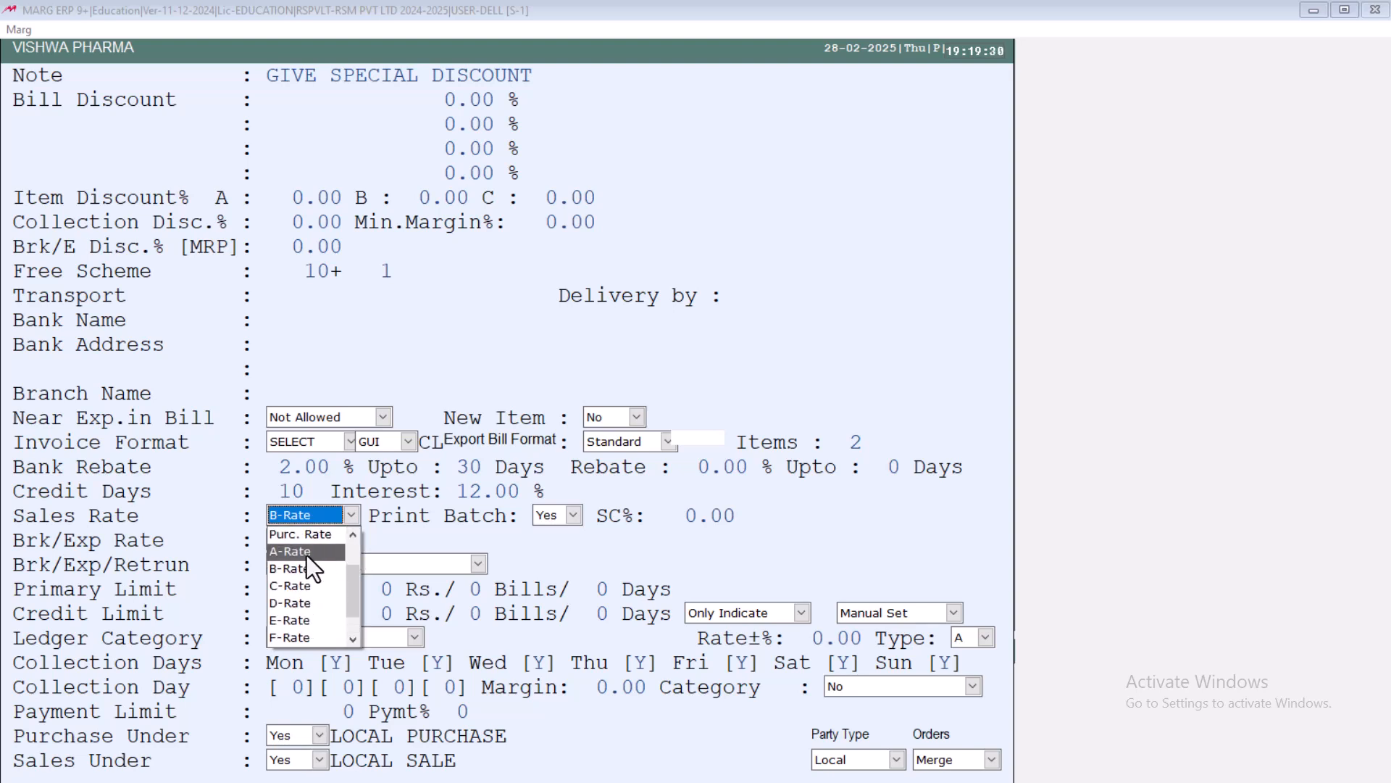
pyautogui.click(306, 556)
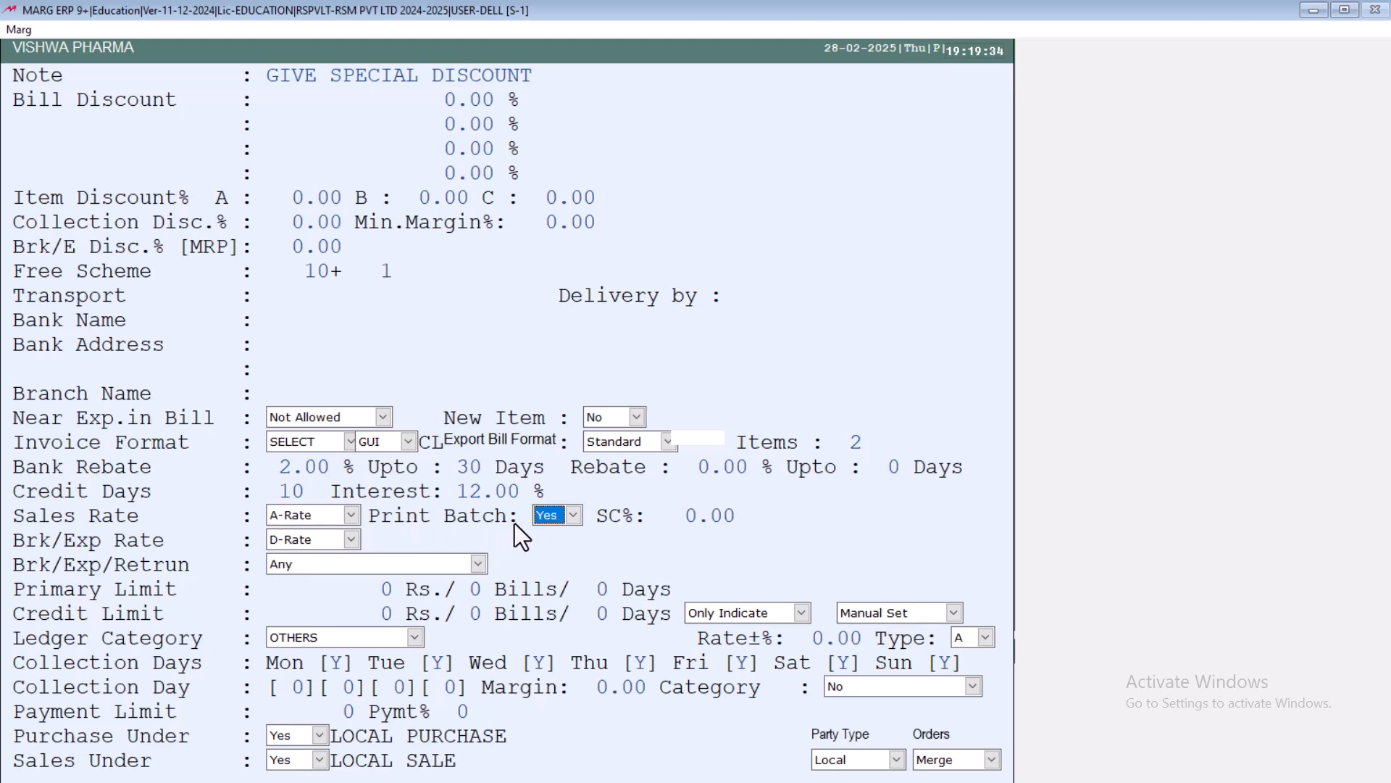
# Keep Print Batch at Yes, close the Other Detail settings and return to the ledger list
pyautogui.click(551, 518)
pyautogui.press('Return')
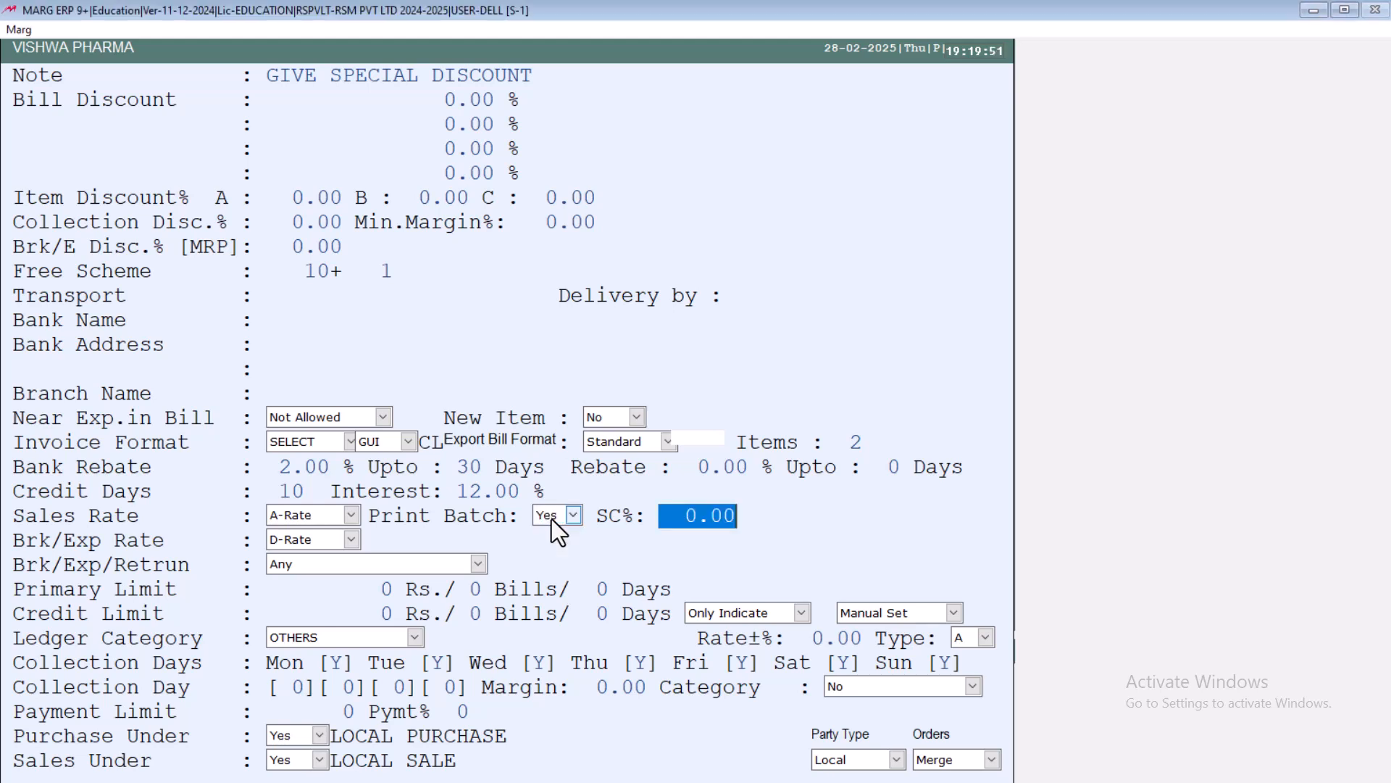
pyautogui.press('Return')
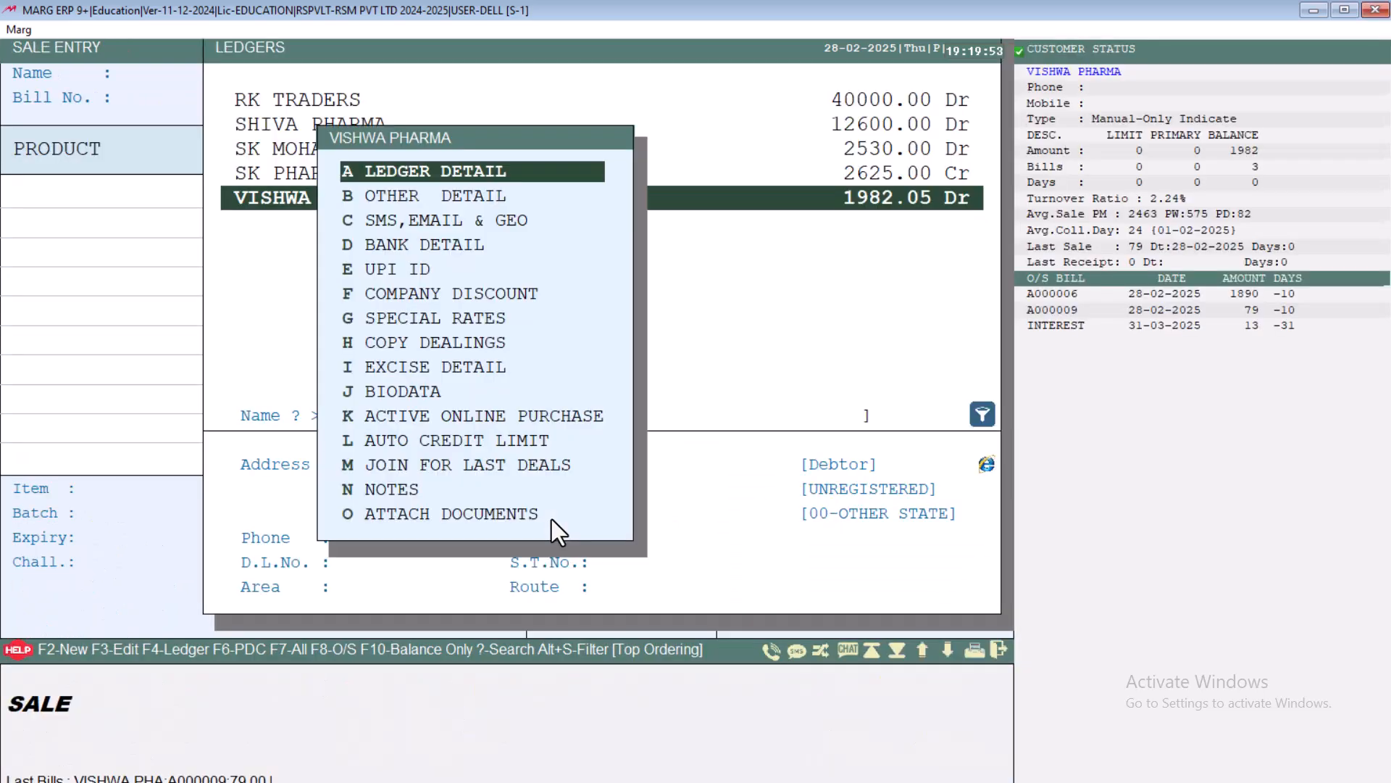
pyautogui.press('Escape')
pyautogui.press('Escape')
# Start a VISHWA PHARMA sale bill and add 1 strip of AMIFRU 40 MG TAB from batch TB-7374 at Rate-A
pyautogui.press('Return')
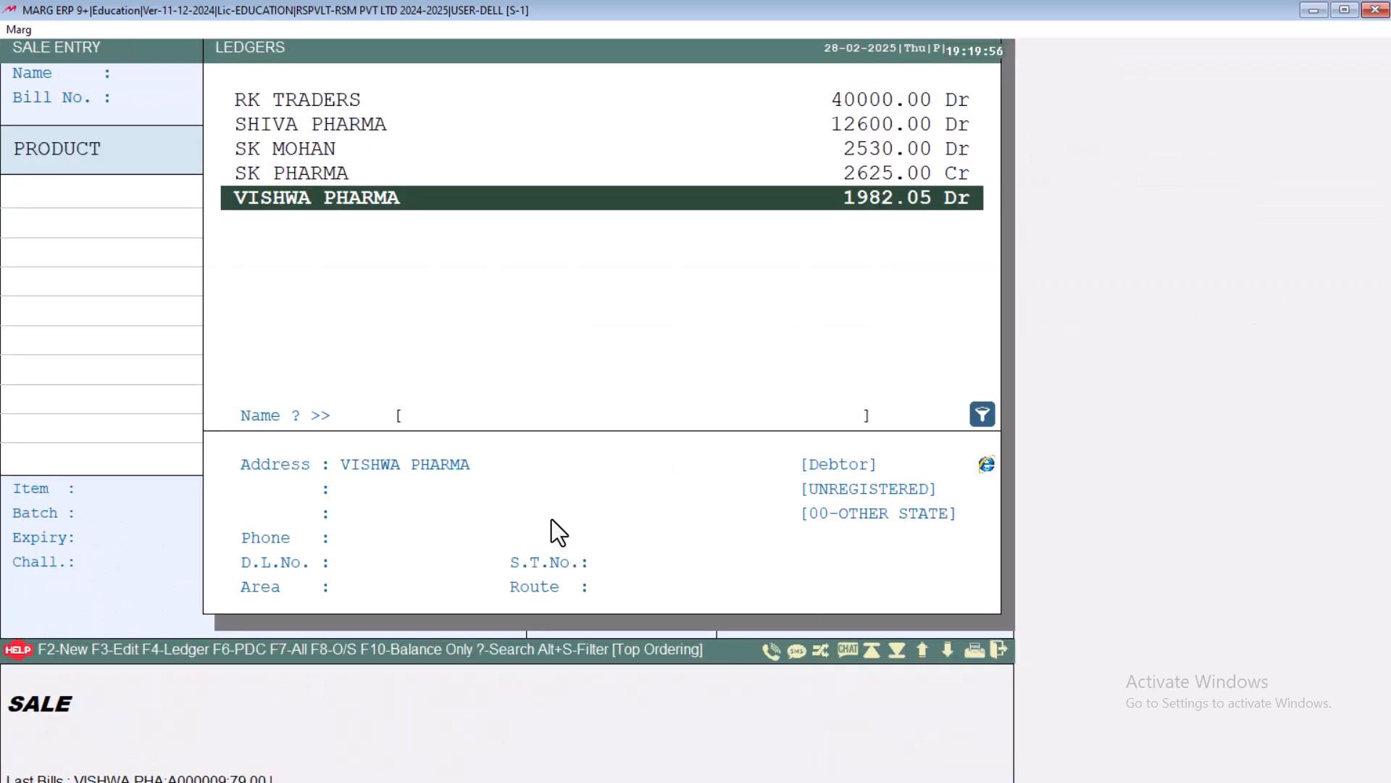
pyautogui.press('Return')
pyautogui.press('Return')
pyautogui.press('Return')
pyautogui.press('Return')
pyautogui.press('Return')
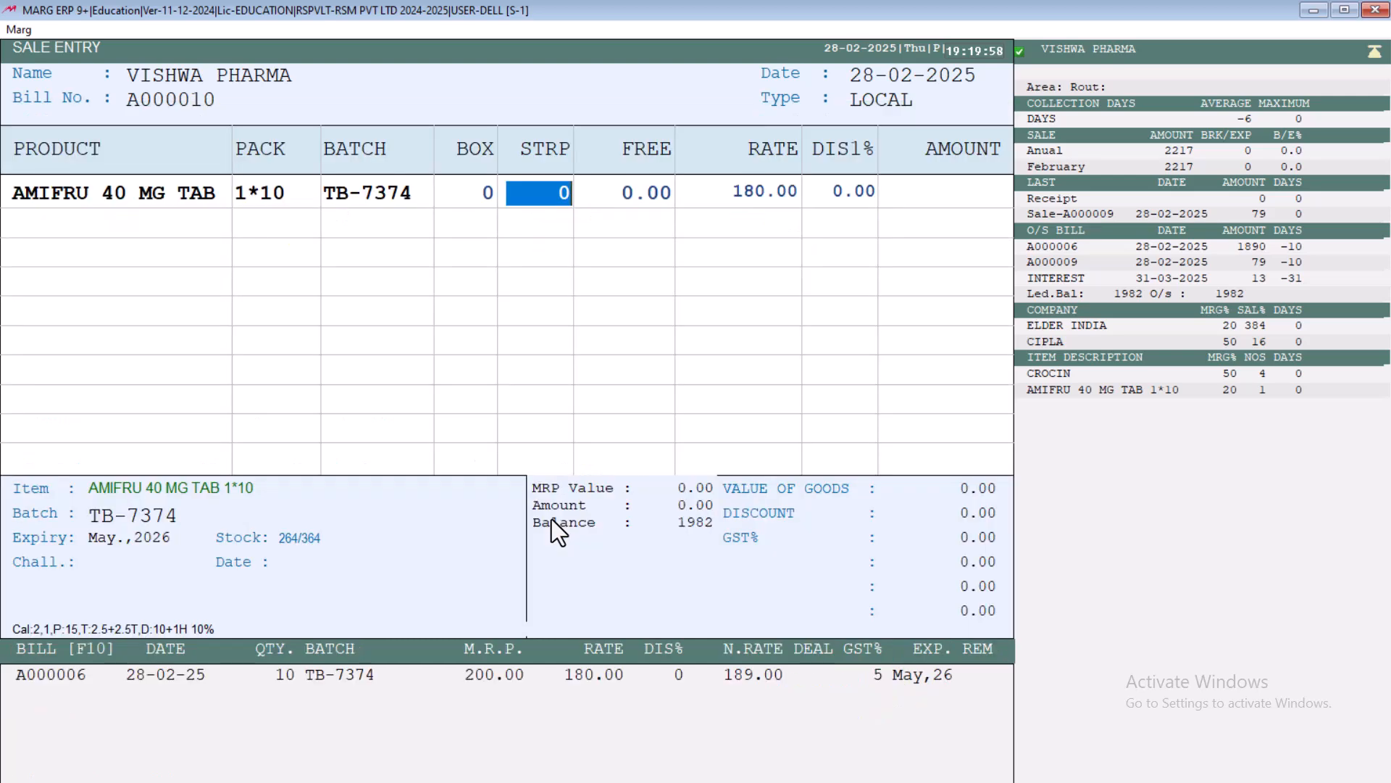
pyautogui.write('1')
pyautogui.press('Return')
# Complete the AMIFRU 40 MG TAB line and save the VISHWA PHARMA sale bill with its default bill details
pyautogui.press('Escape')
pyautogui.press('Return')
pyautogui.press('Return')
pyautogui.press('Return')
pyautogui.press('Return')
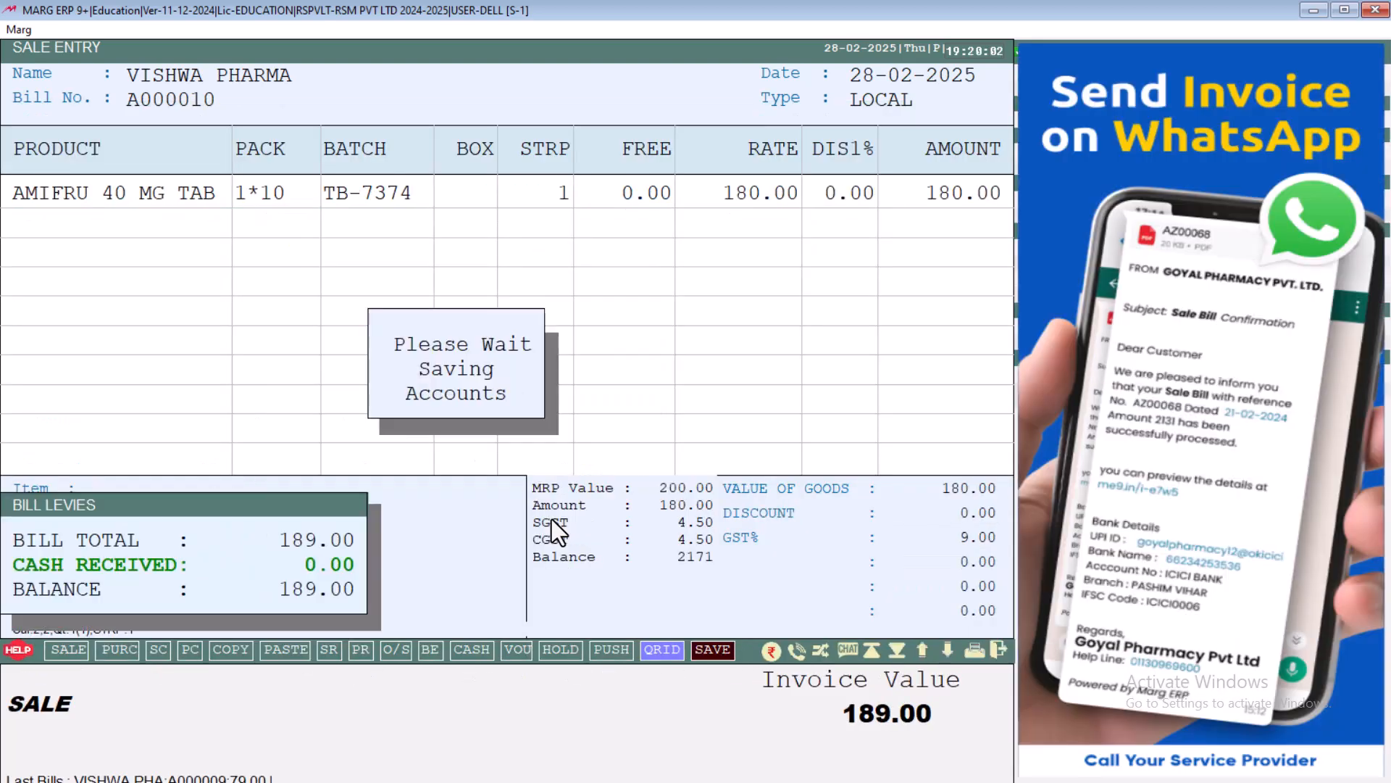
pyautogui.press('Return')
pyautogui.press('Return')
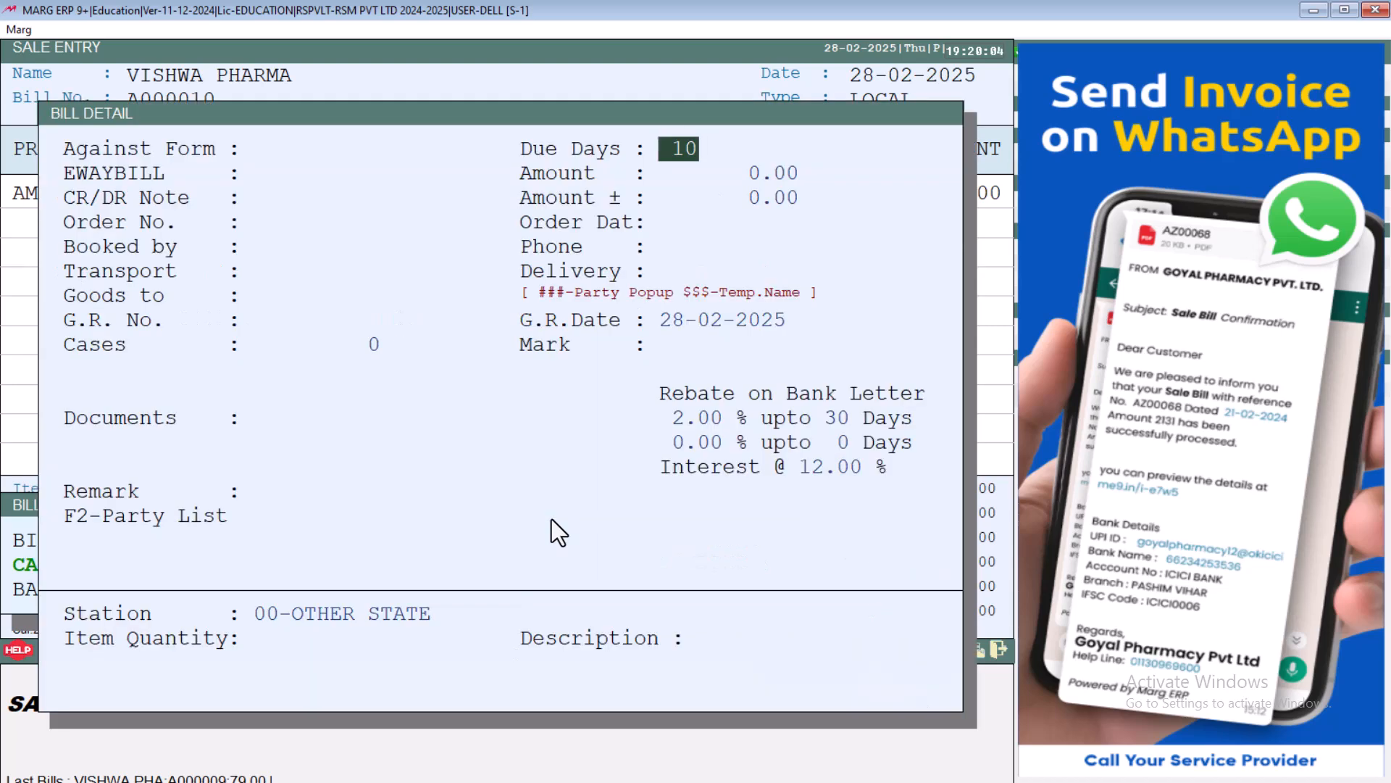
pyautogui.press('Escape')
# Preview the saved bill's GST invoice to check the batch and expiry columns, and close the preview
pyautogui.press('f')
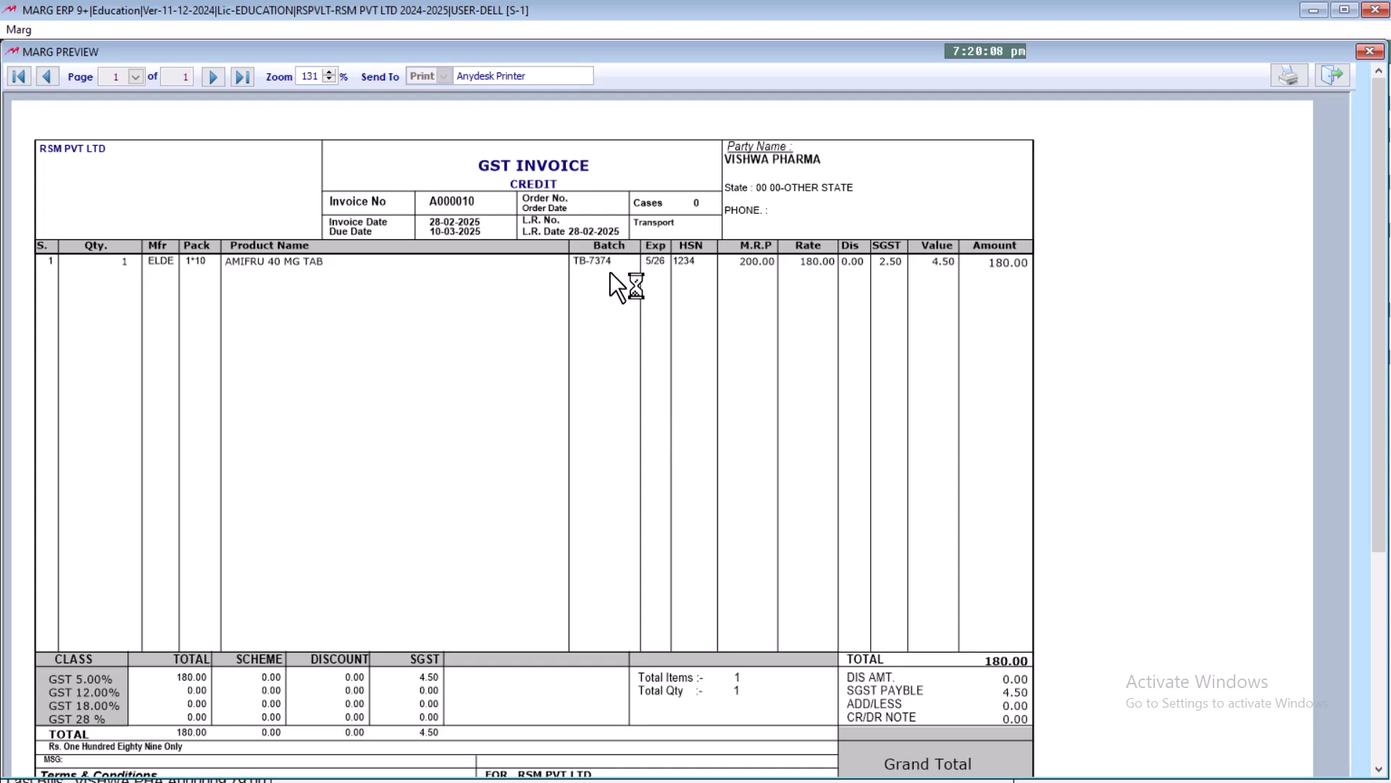
pyautogui.press('Escape')
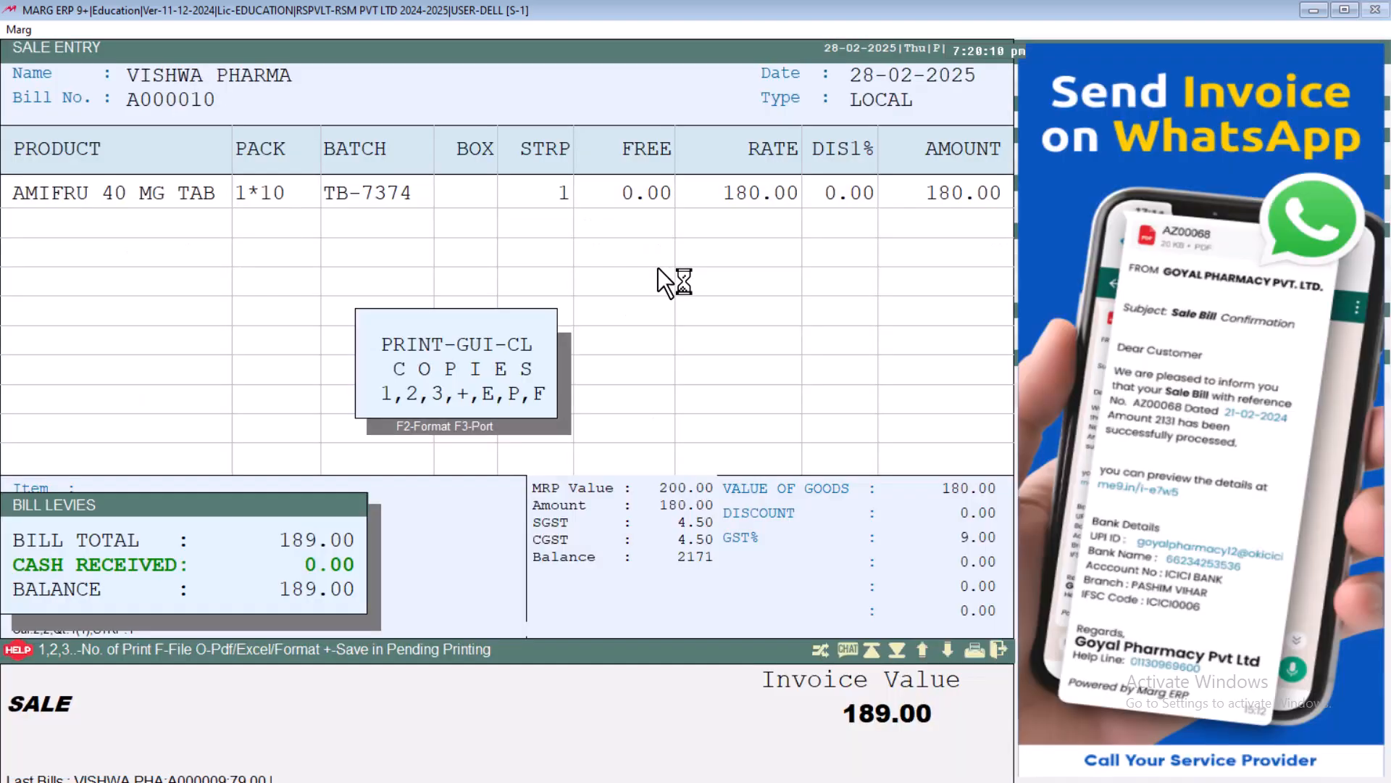
pyautogui.press('Escape')
# Set Print Batch to No in VISHWA PHARMA's Other Detail settings and return to the main window
pyautogui.press('F3')
pyautogui.press('Down')
pyautogui.press('Return')
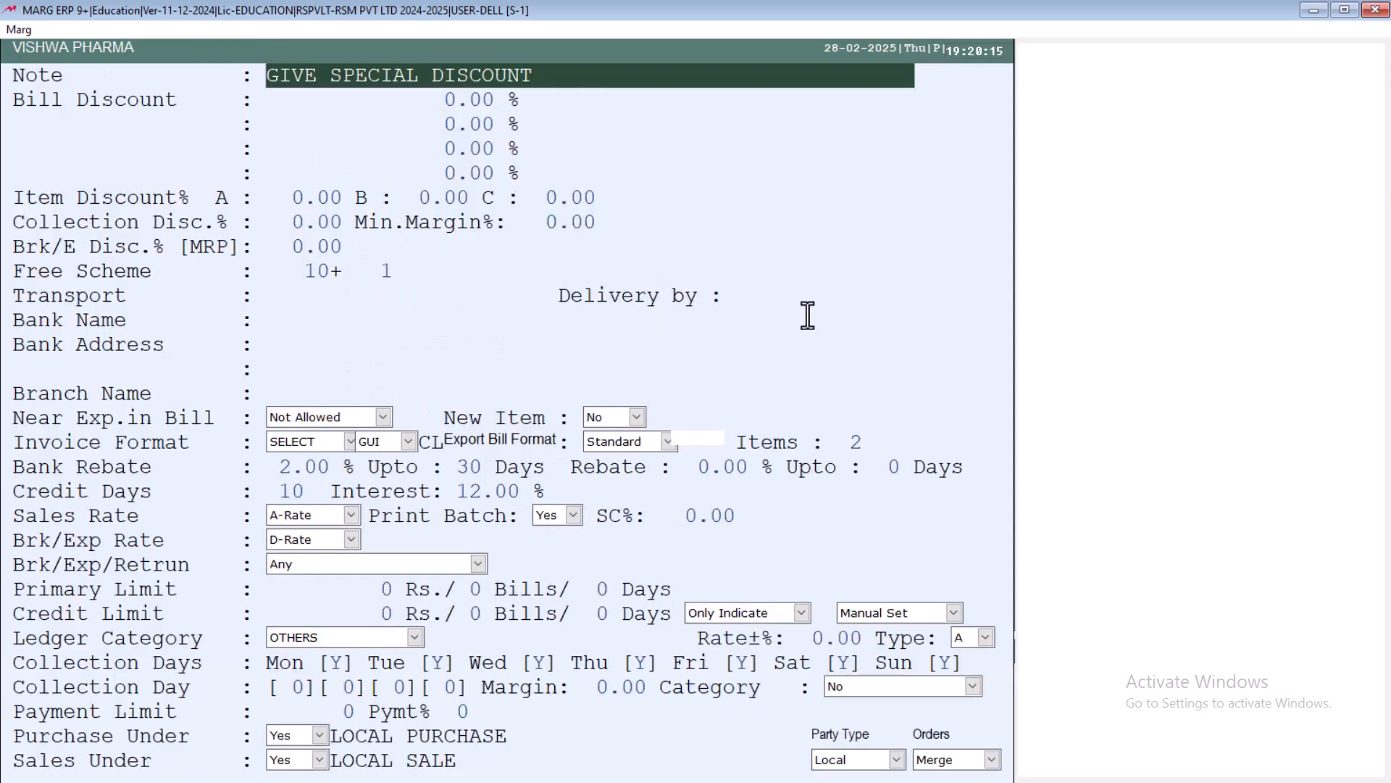
pyautogui.click(552, 515)
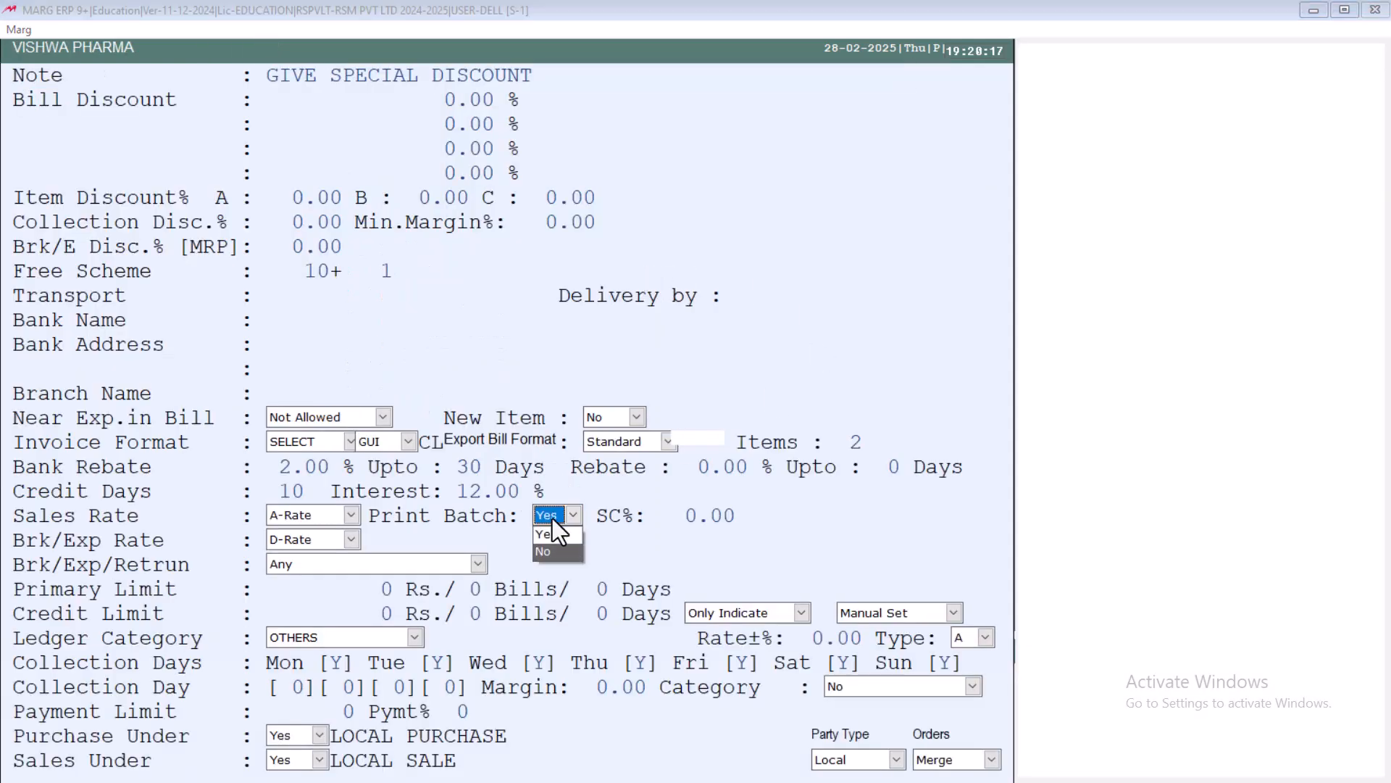
pyautogui.press('Return')
pyautogui.press('Return')
pyautogui.press('Escape')
pyautogui.press('Escape')
pyautogui.press('Escape')
pyautogui.press('Escape')
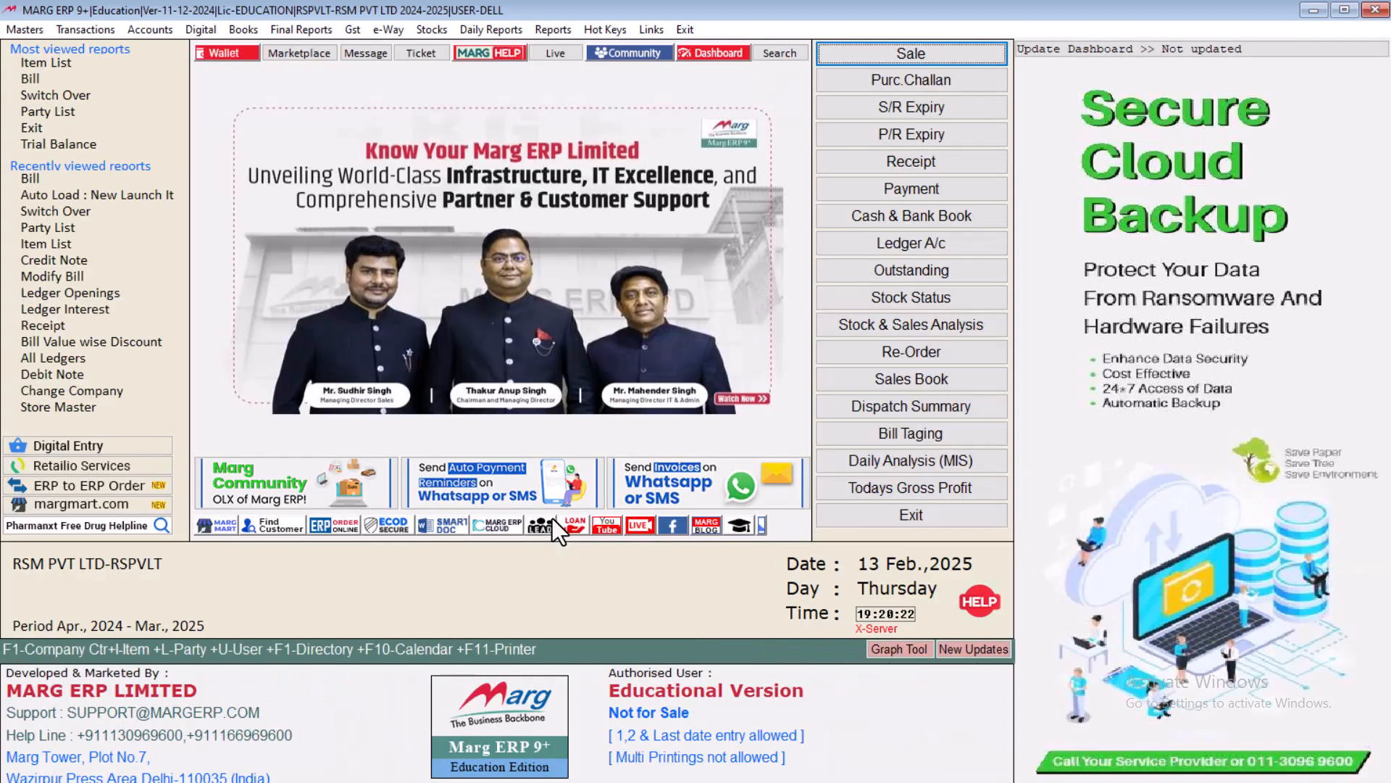
# Find the last VISHWA PHARMA bill among the 28-02-2025 sale bills and preview its invoice to check the batch and expiry columns
pyautogui.hotkey('alt', 'm')
pyautogui.press('Return')
pyautogui.press('Return')
pyautogui.press('Return')
pyautogui.press('Return')
pyautogui.press('Return')
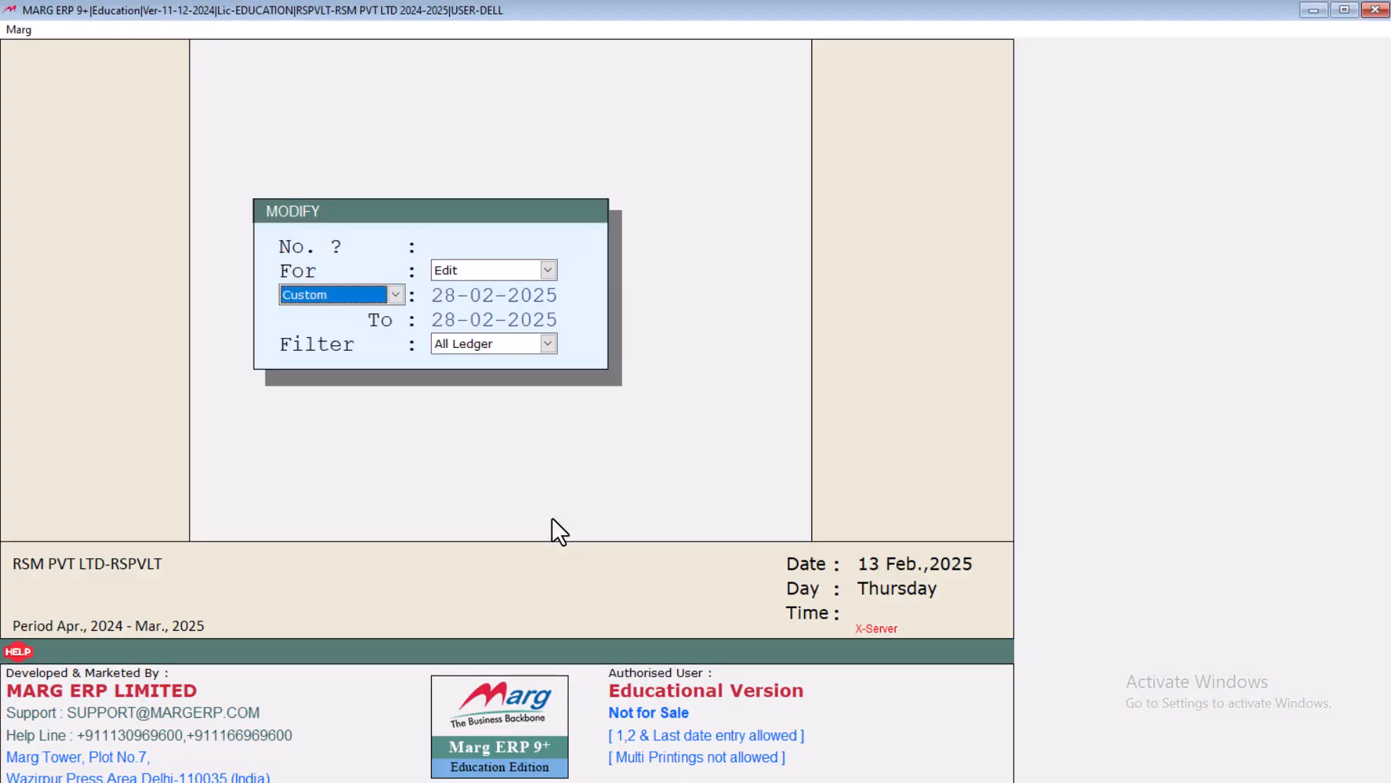
pyautogui.press('Right')
pyautogui.press('Return')
pyautogui.press('p')
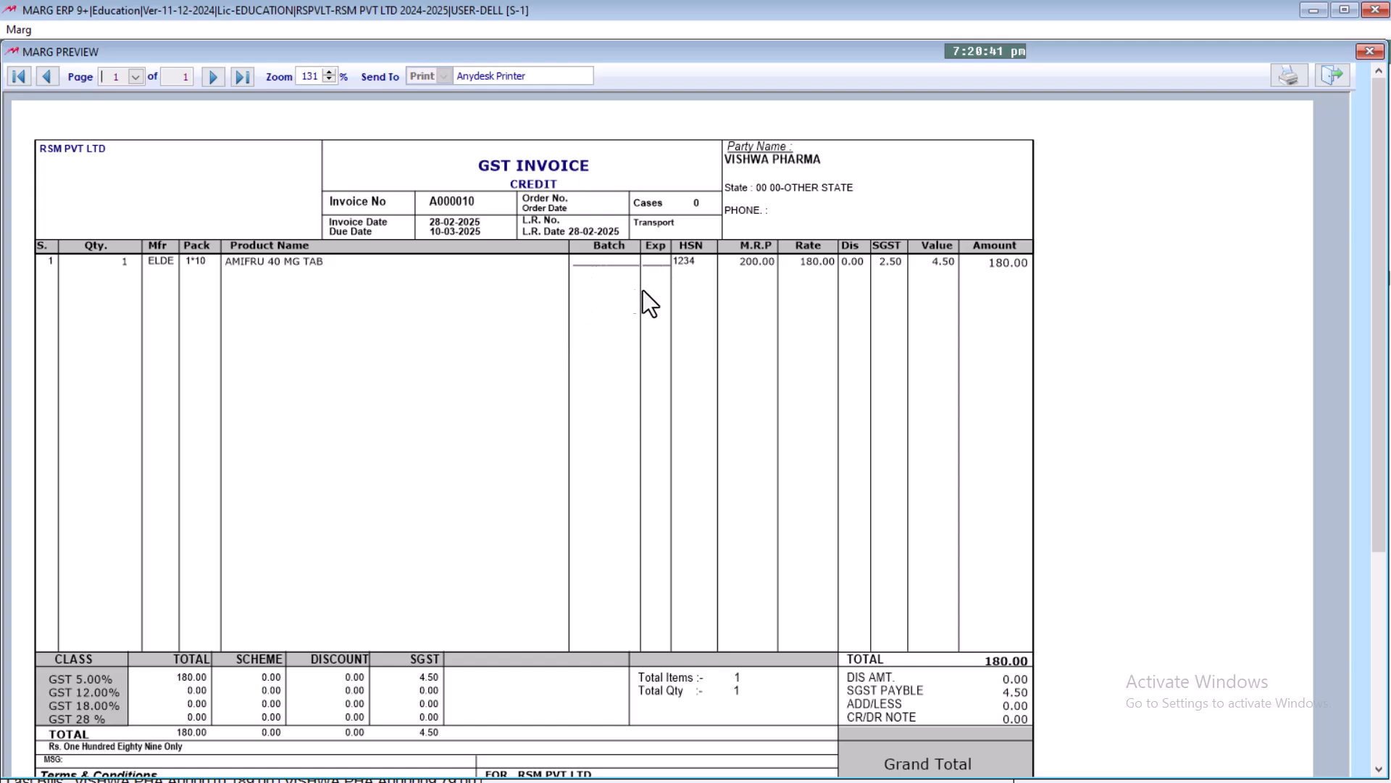
pyautogui.press('Escape')
pyautogui.press('Escape')
# Start a new sale entry and open VISHWA PHARMA's Other Detail settings from the ledger list
pyautogui.hotkey('alt', 'n')
pyautogui.press('Return')
pyautogui.press('F3')
pyautogui.press('Down')
pyautogui.press('Return')
# Review the Brk/Exp Rate options in the Other Detail settings and keep D-Rate selected
pyautogui.press('Return')
pyautogui.press('Return')
pyautogui.press('Return')
pyautogui.press('Return')
pyautogui.press('Return')
pyautogui.press('Return')
pyautogui.press('Return')
pyautogui.press('Return')
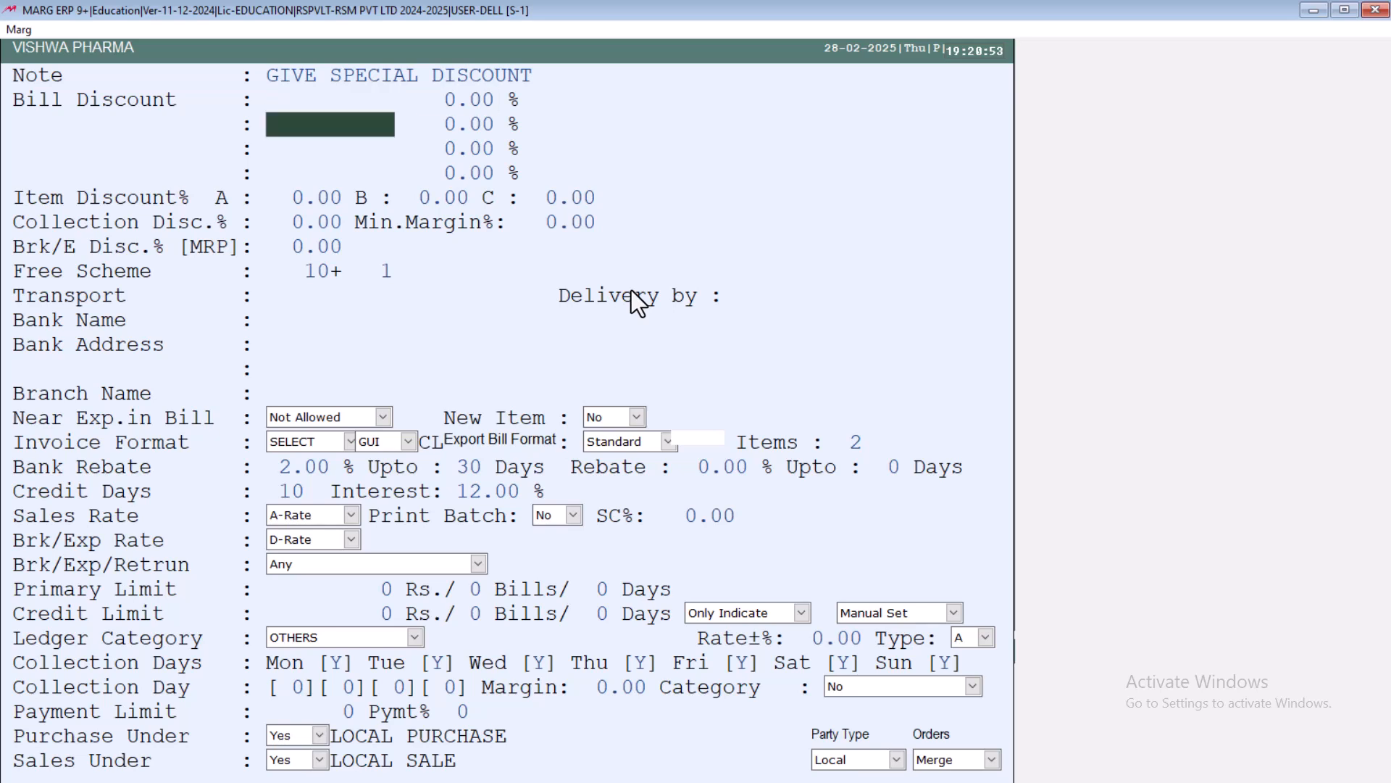
pyautogui.press('Return')
pyautogui.press('Return')
pyautogui.press('Return')
pyautogui.press('Return')
pyautogui.press('Return')
pyautogui.press('Return')
pyautogui.press('Return')
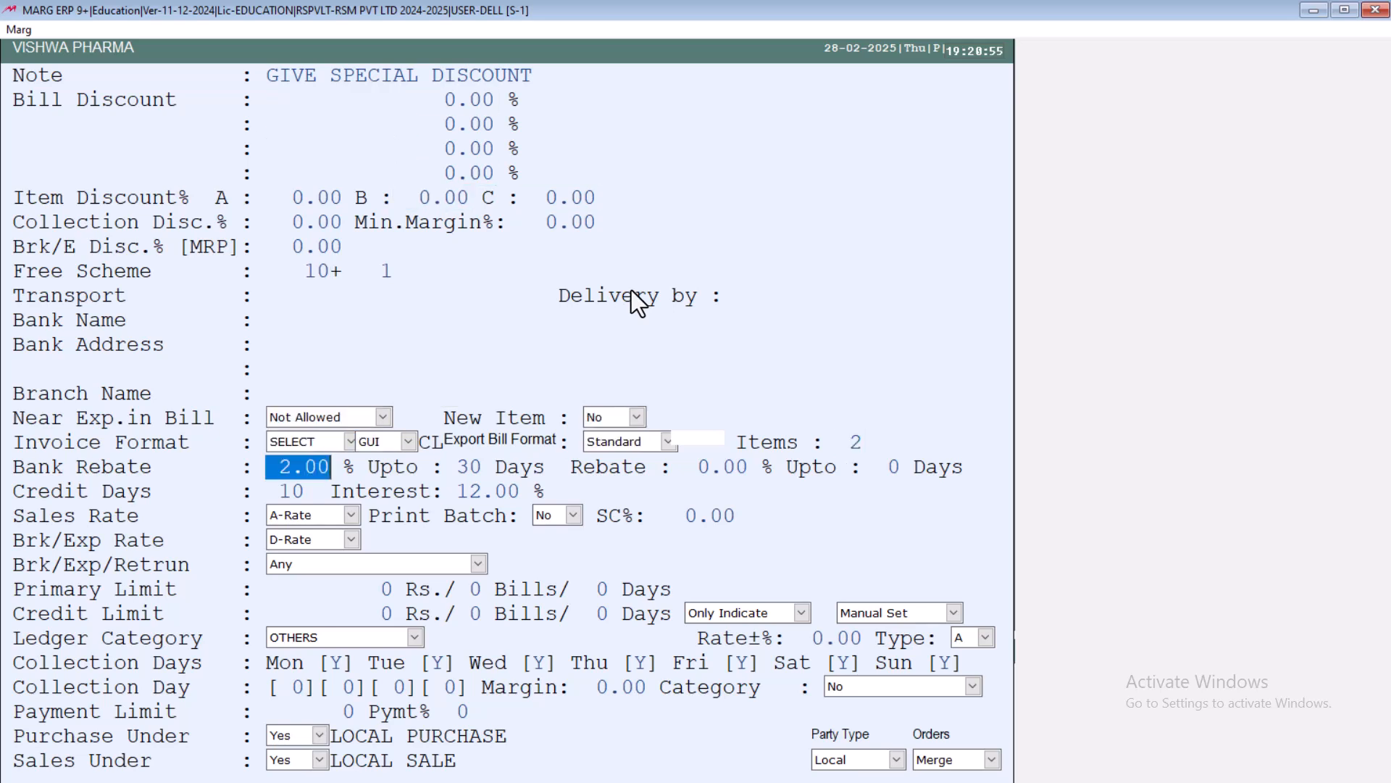
pyautogui.press('Return')
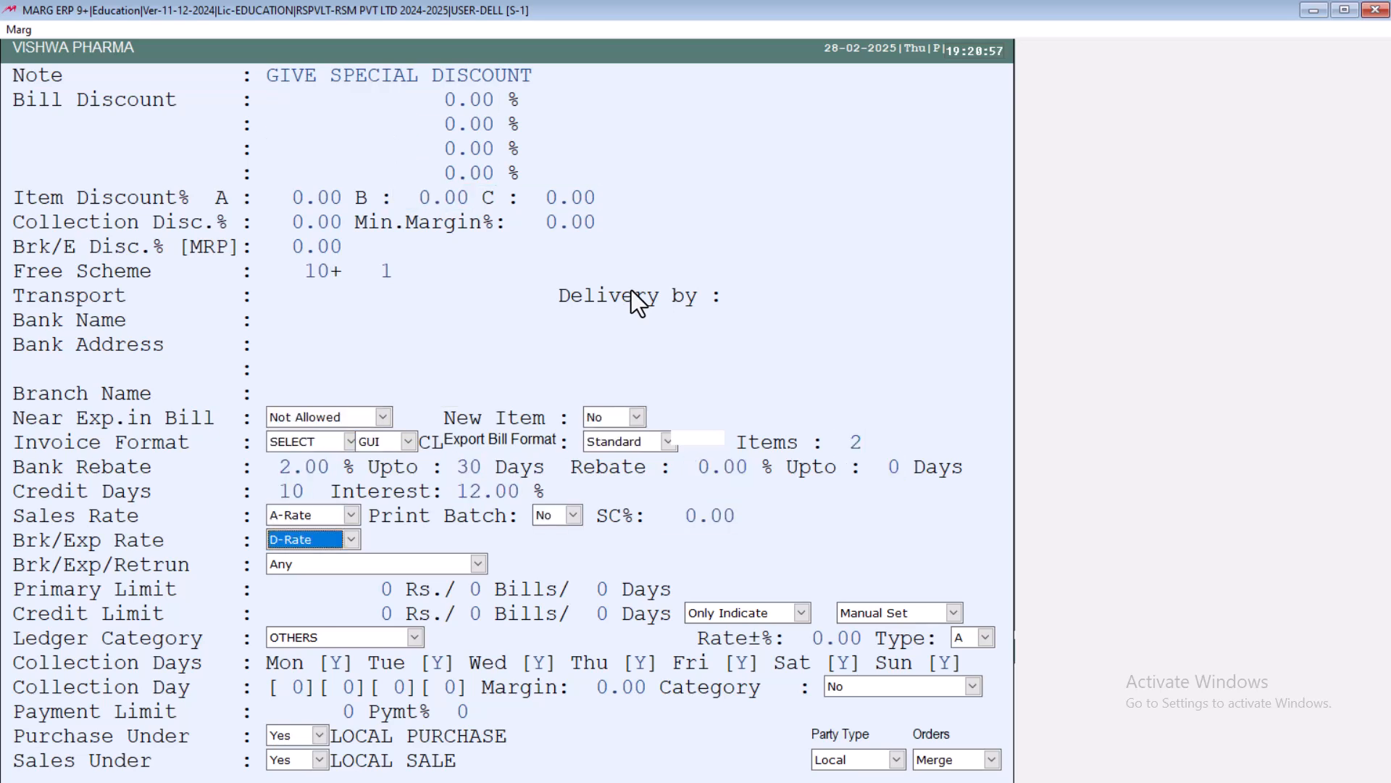
pyautogui.hotkey('alt', 'Down')
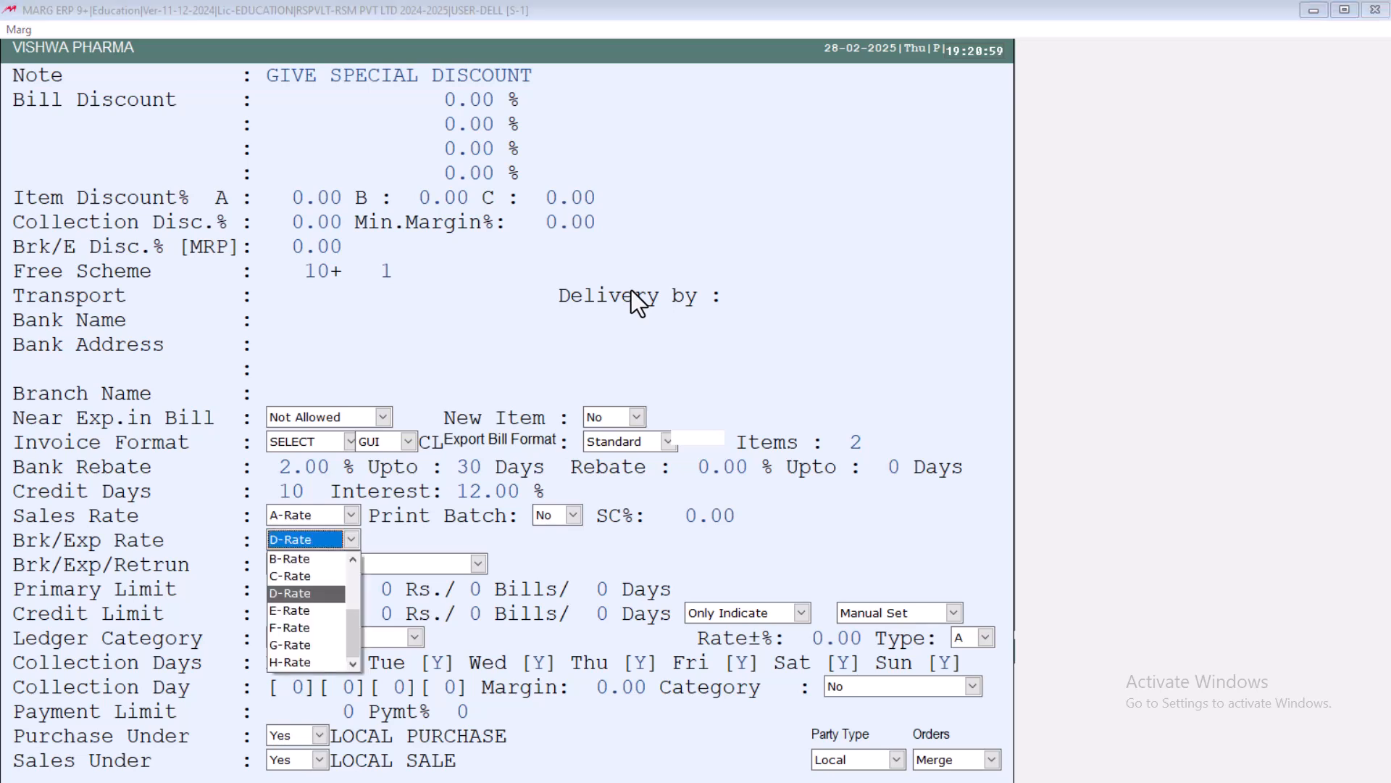
pyautogui.press('Up')
pyautogui.press('Up')
pyautogui.press('Up')
pyautogui.press('Up')
pyautogui.press('Down')
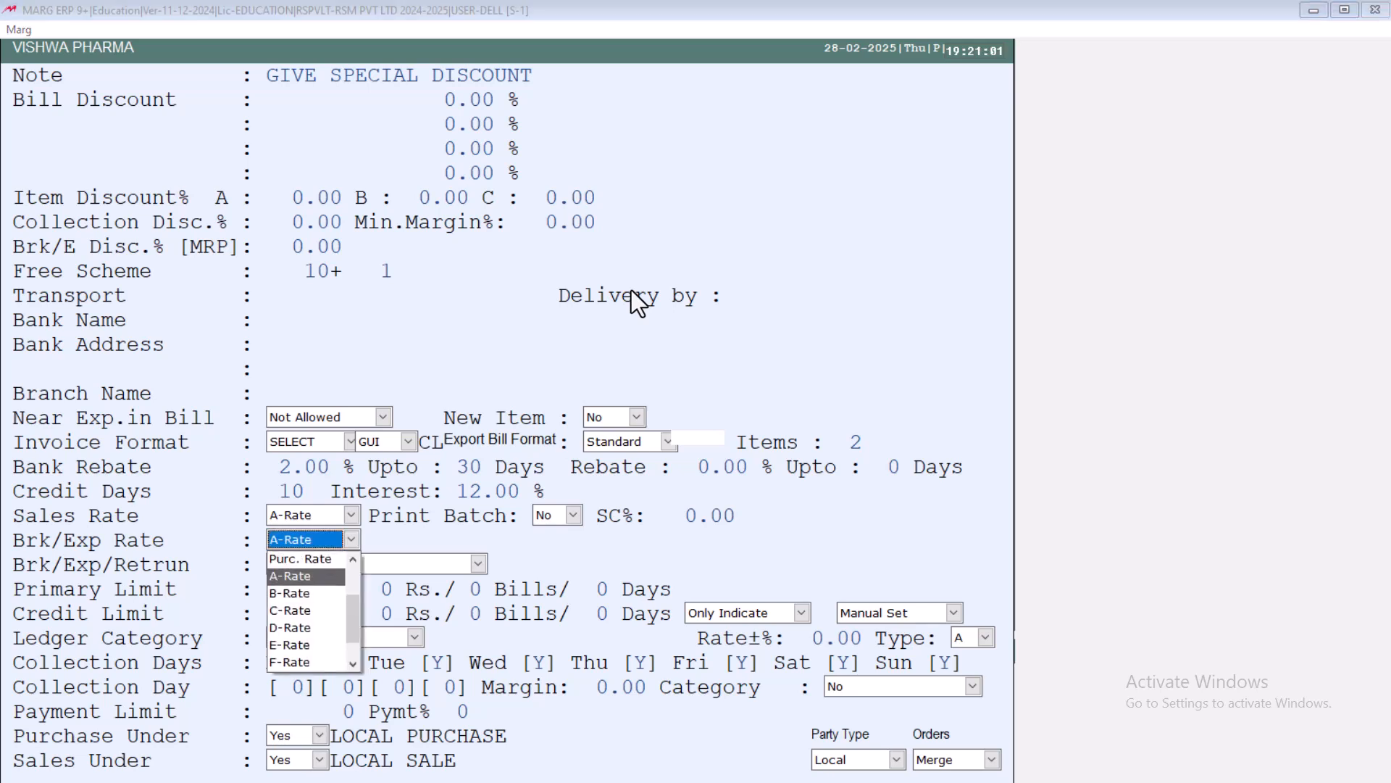
pyautogui.press('Down')
pyautogui.press('Down')
pyautogui.press('Down')
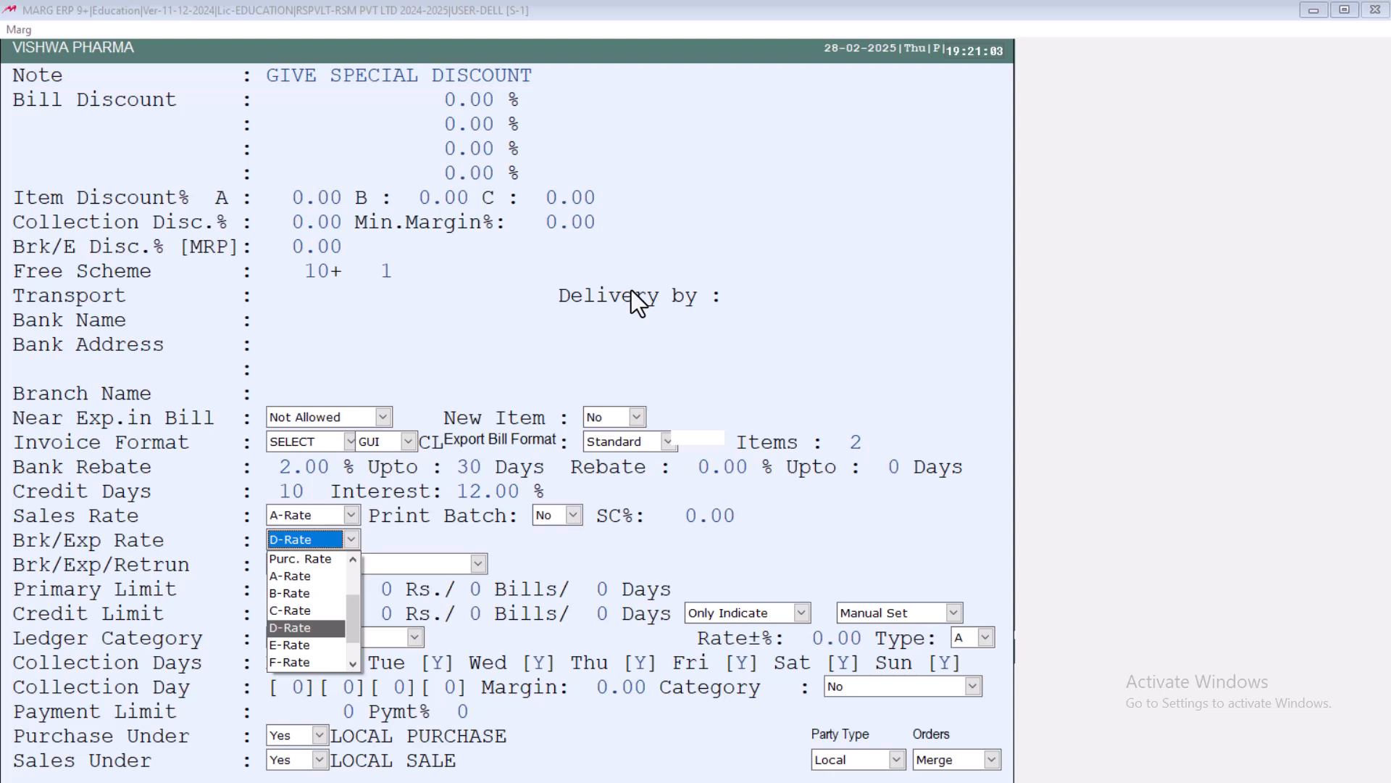
pyautogui.press('Return')
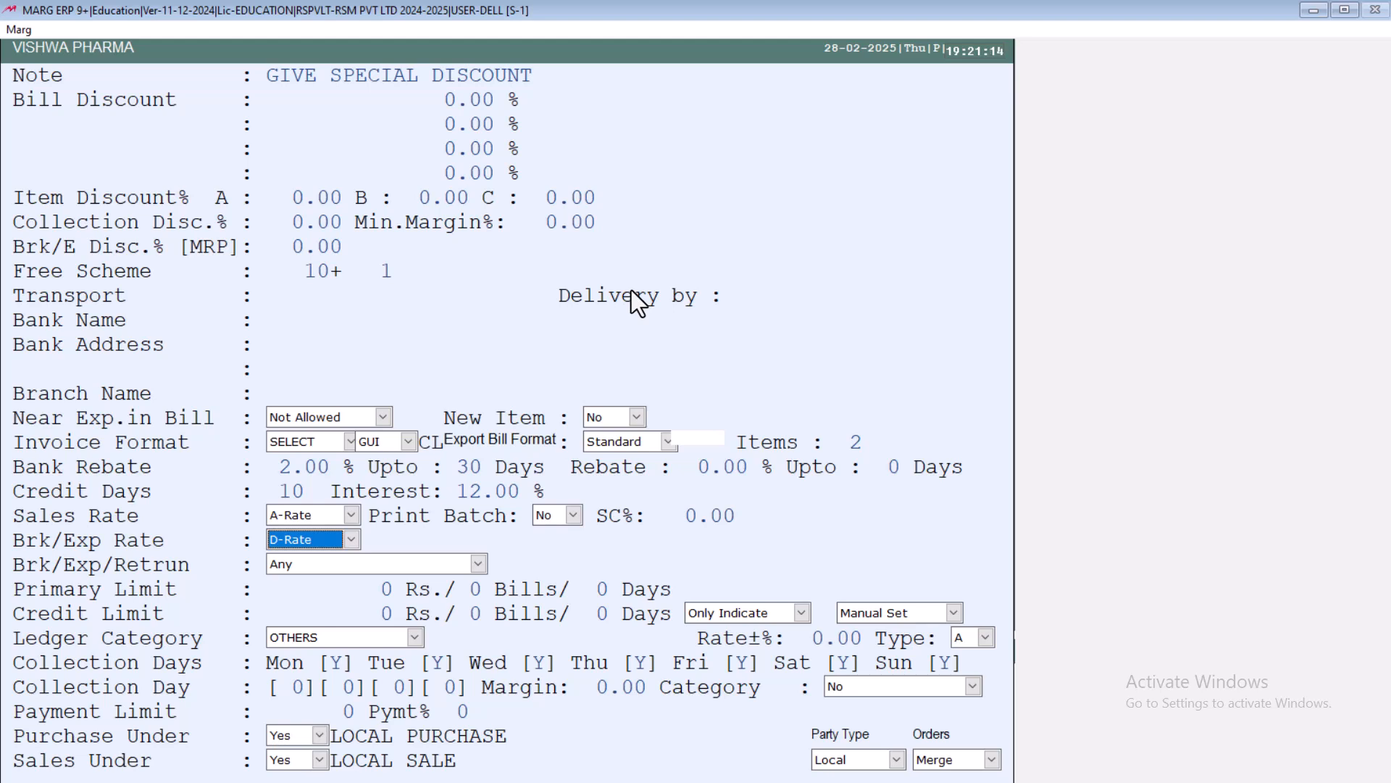
# Review the Brk/Exp/Return options and keep Any selected
pyautogui.press('Return')
pyautogui.hotkey('alt', 'Down')
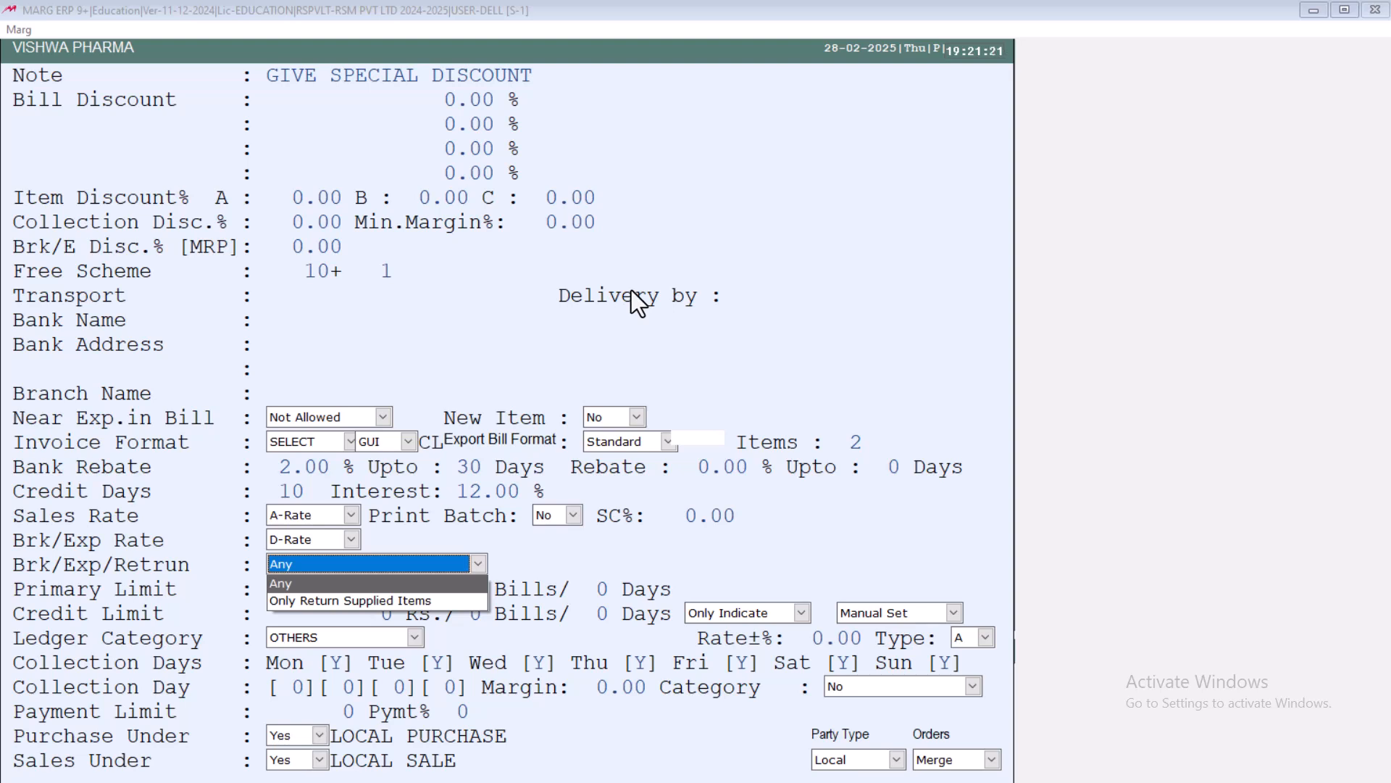
pyautogui.press('Return')
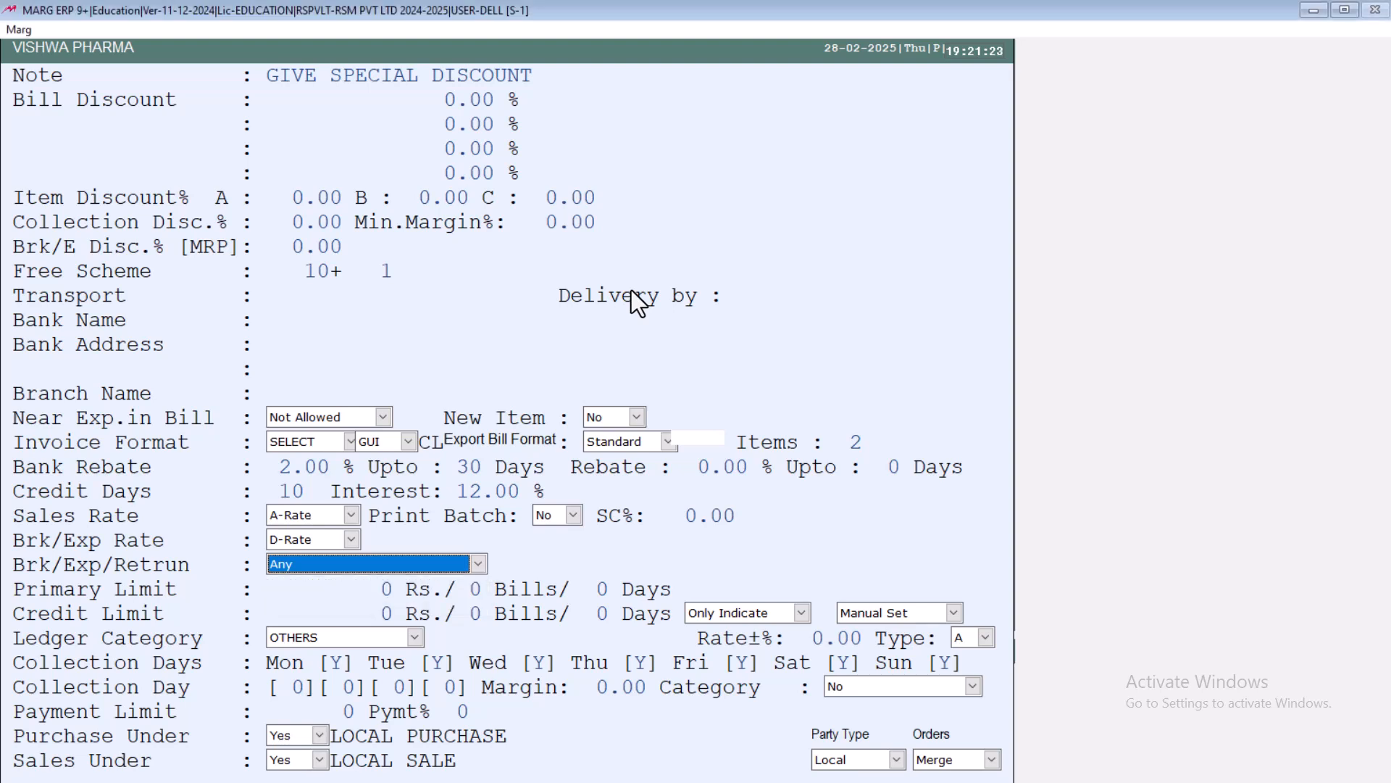
pyautogui.press('Return')
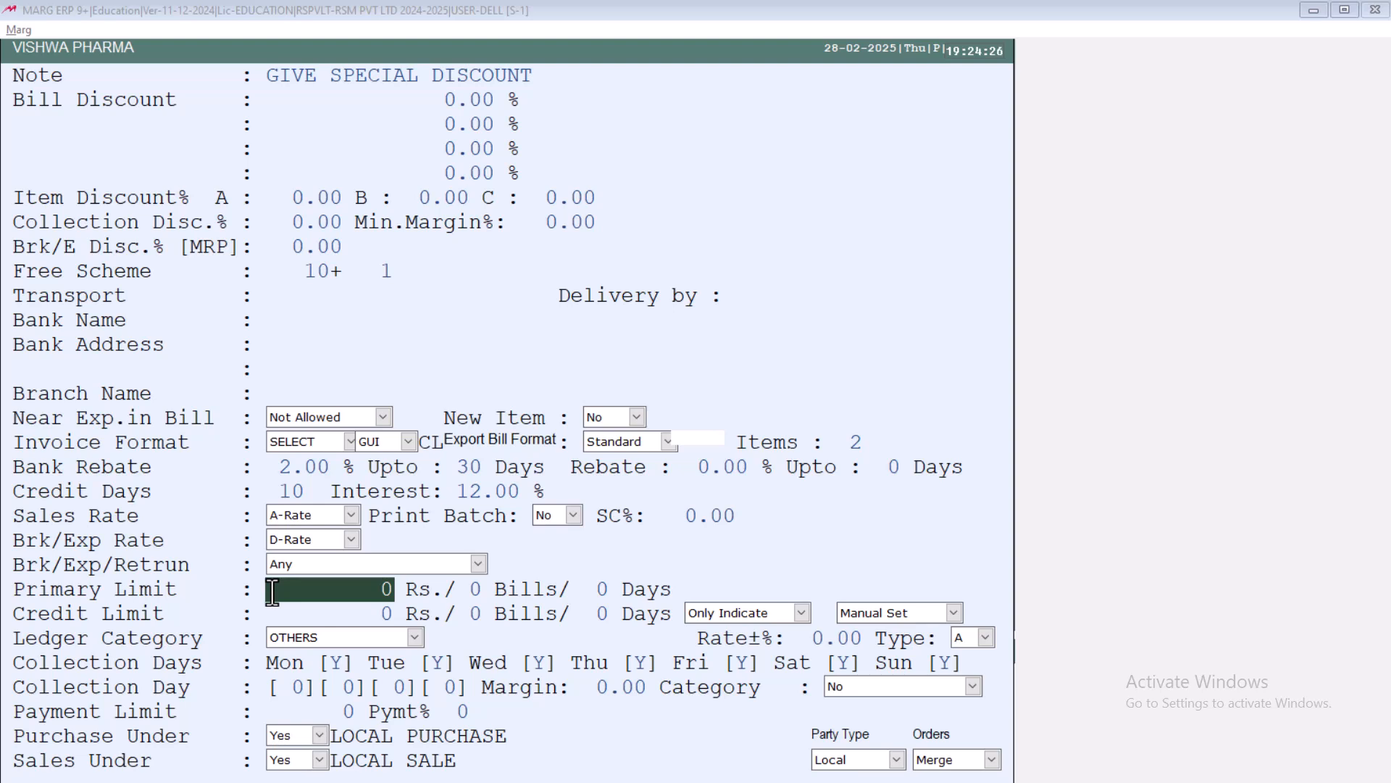
# Set the Primary Limit to 10000 Rs., 2 bills and 10 days
pyautogui.write('10000')
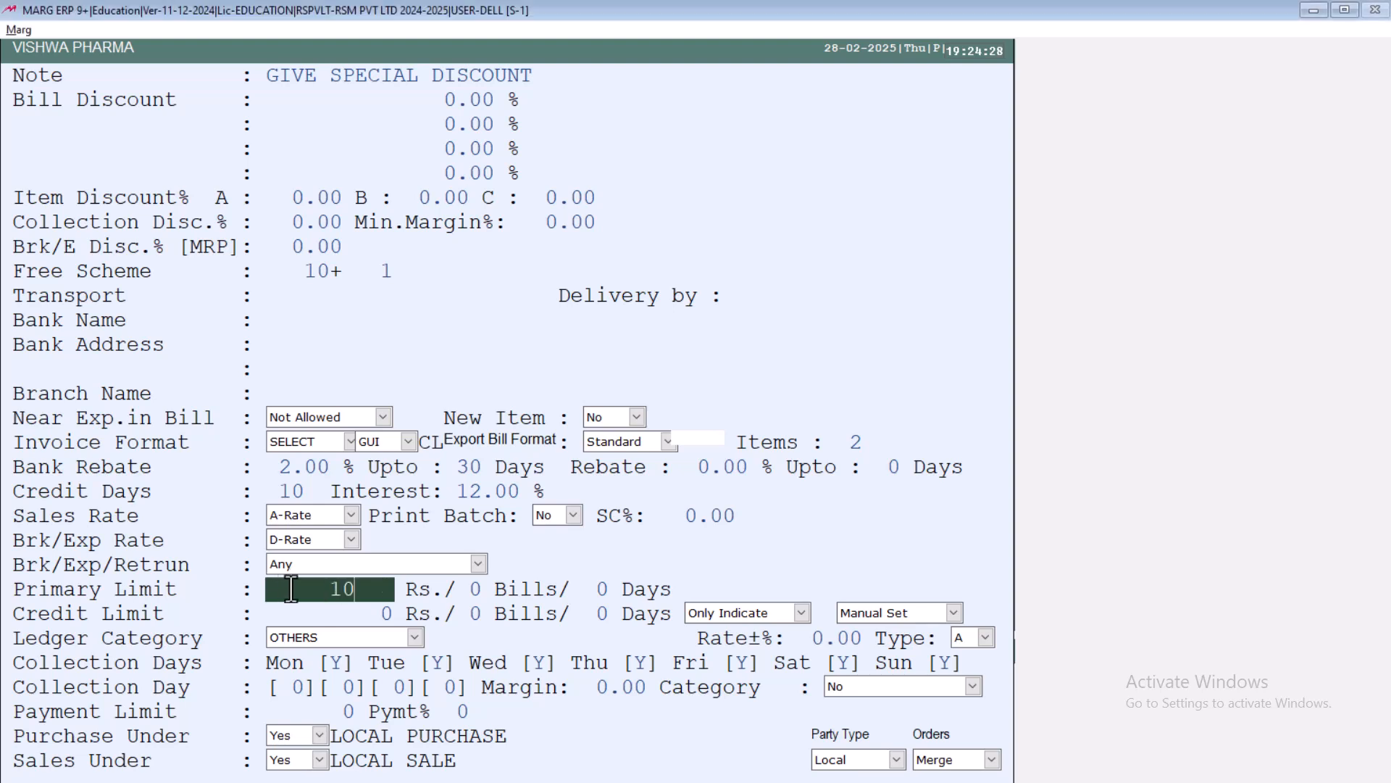
pyautogui.press('Return')
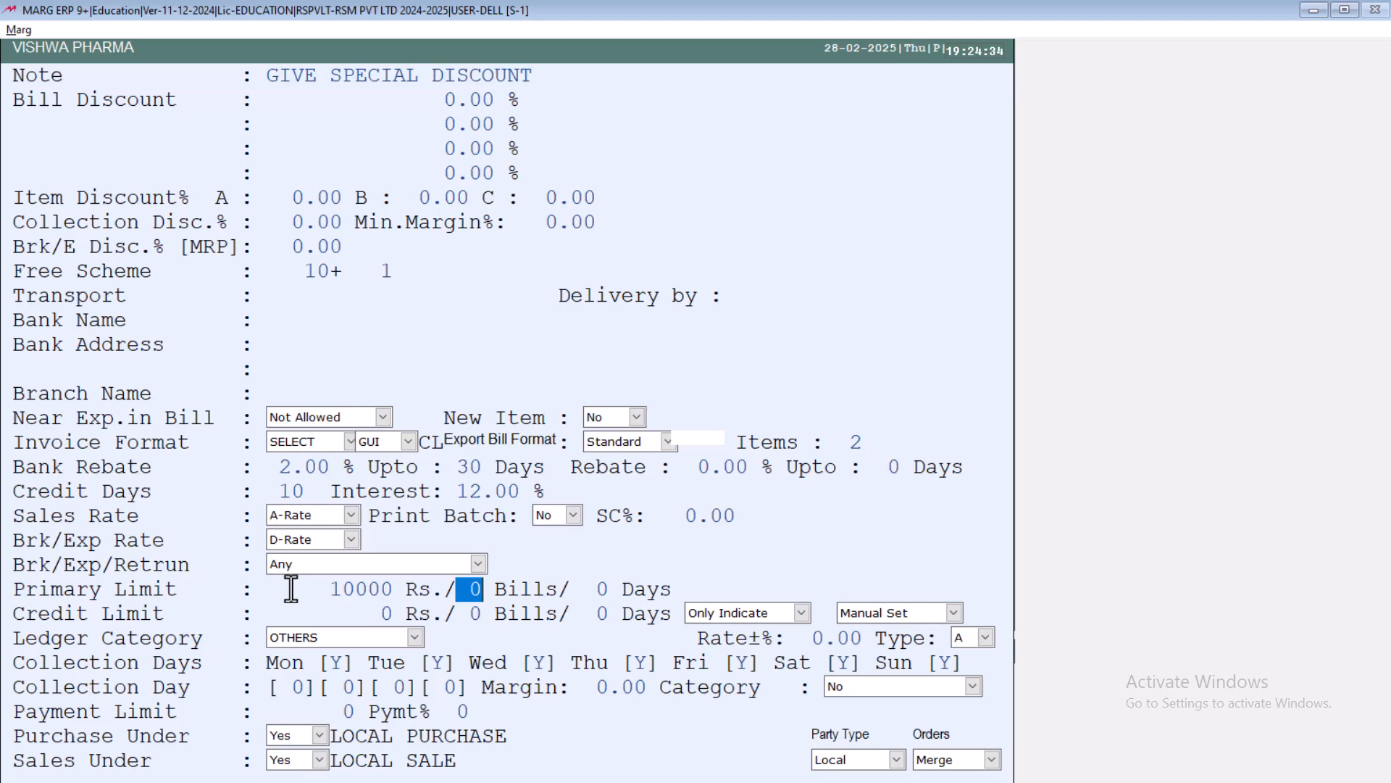
pyautogui.write('2')
pyautogui.press('Return')
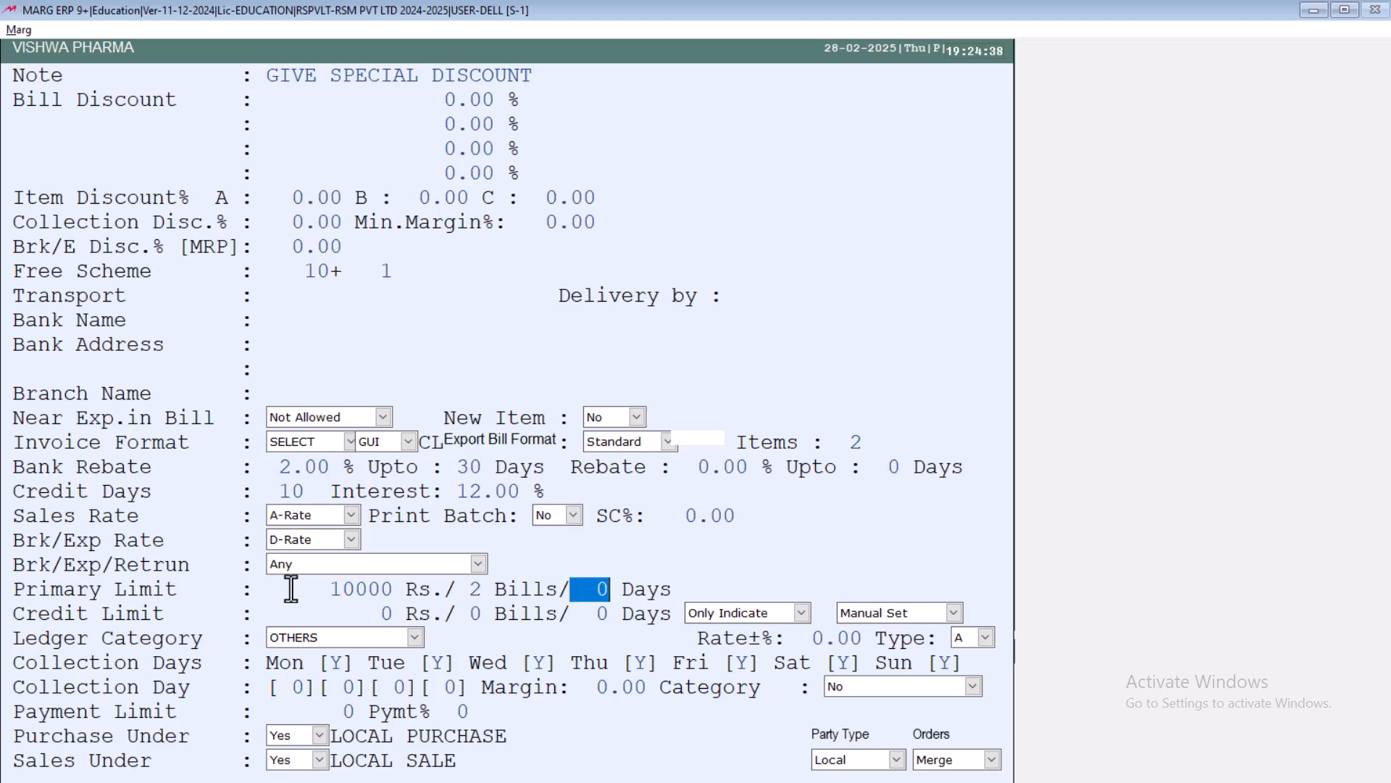
pyautogui.write('10')
pyautogui.press('Return')
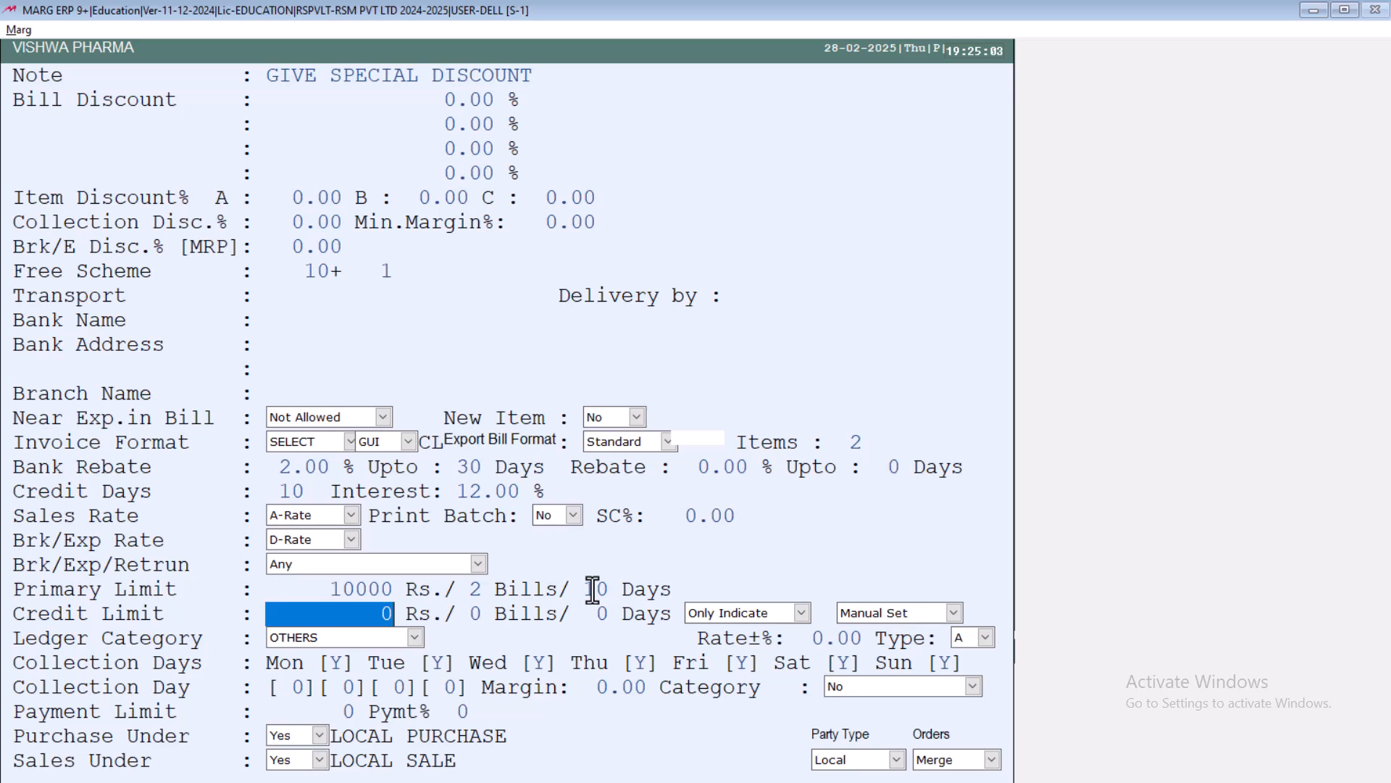
# Set the Credit Limit to 12000 Rs., 2 bills and 10 days
pyautogui.write('1200')
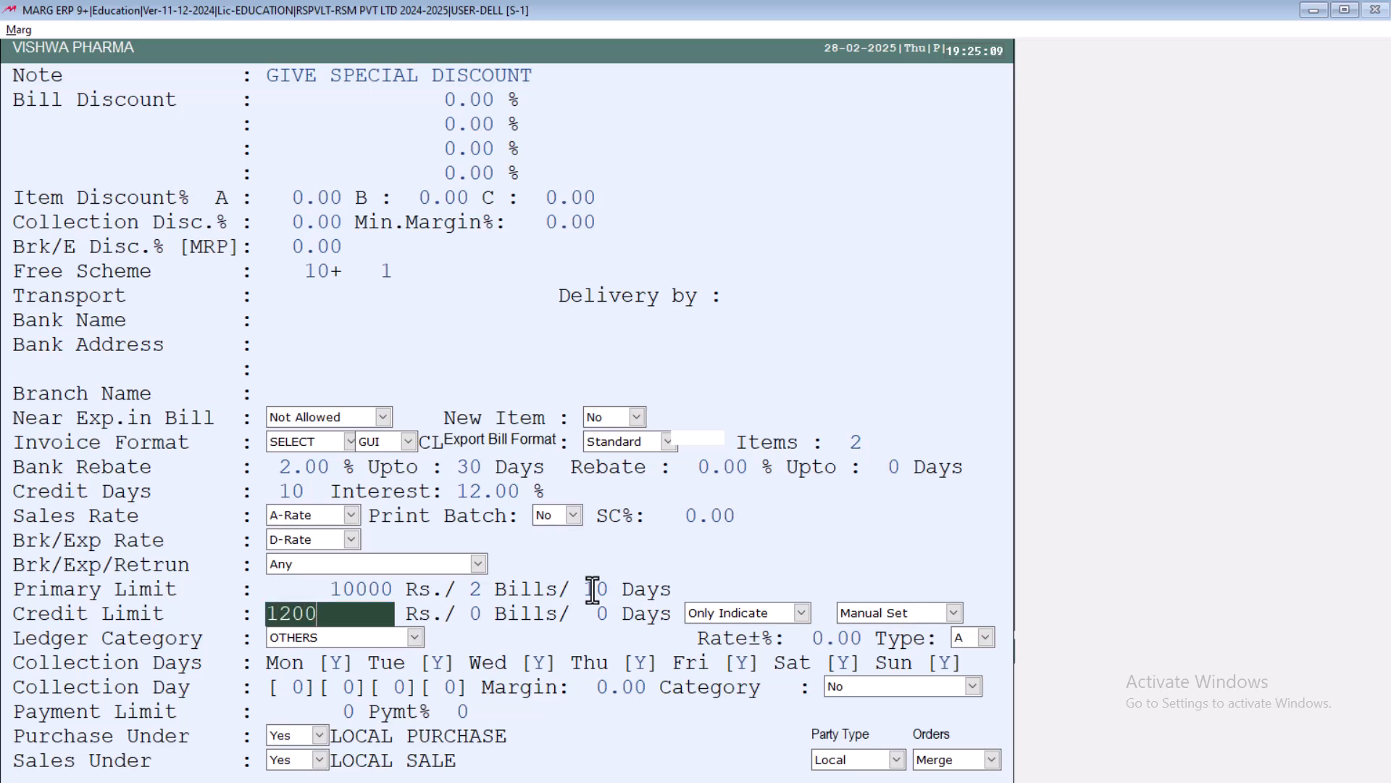
pyautogui.write('0')
pyautogui.press('Return')
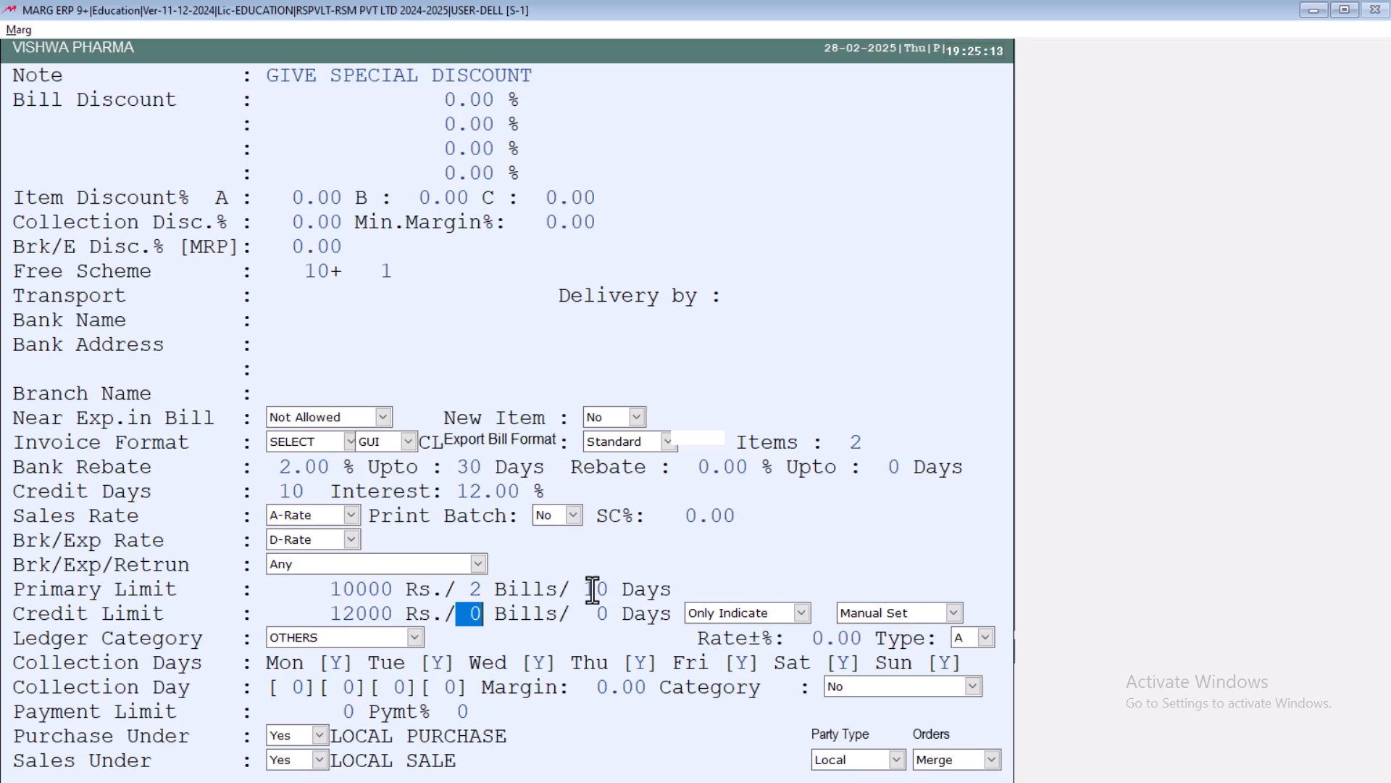
pyautogui.write('2')
pyautogui.press('Return')
pyautogui.write('10')
pyautogui.press('Return')
# Review the Credit Limit enforcement options and keep Only Indicate selected
pyautogui.press('space')
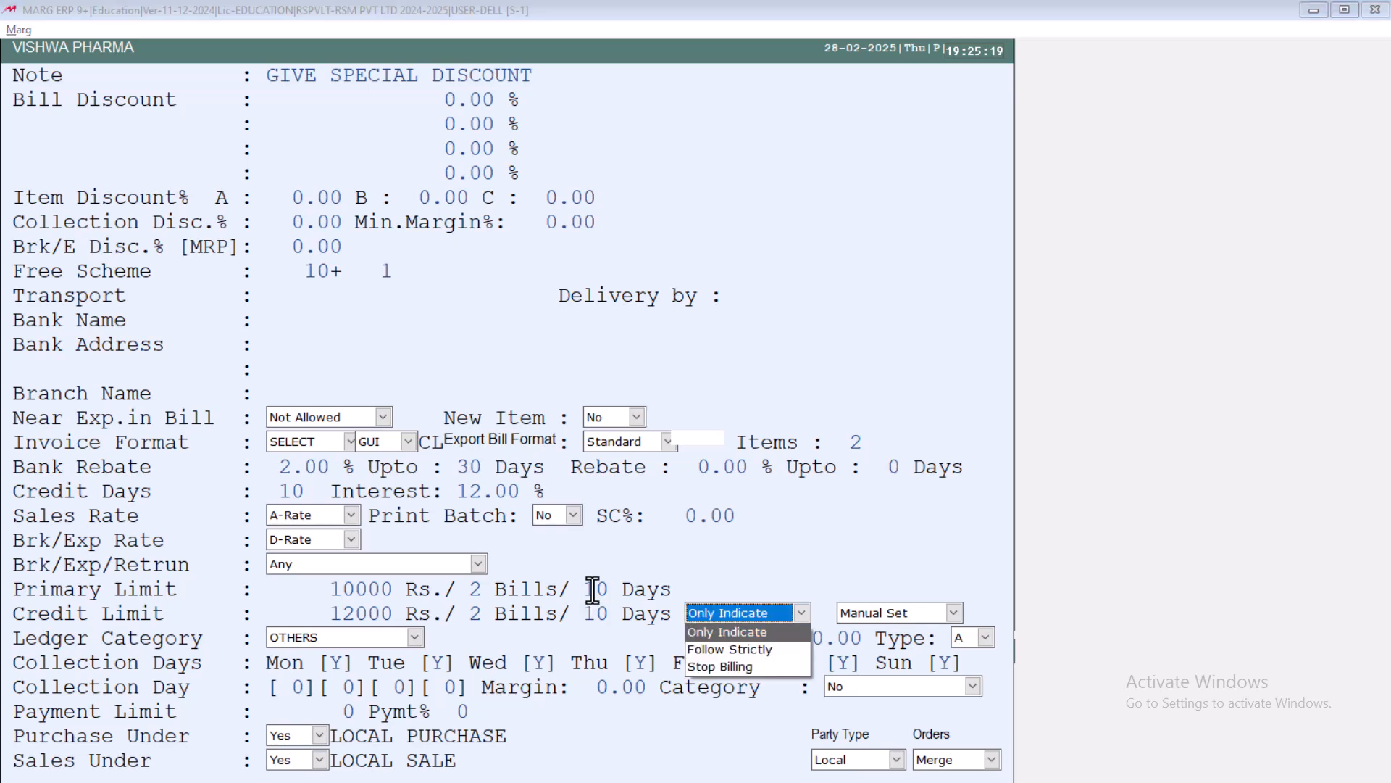
pyautogui.press('Down')
pyautogui.press('Down')
pyautogui.press('Up')
pyautogui.press('Return')
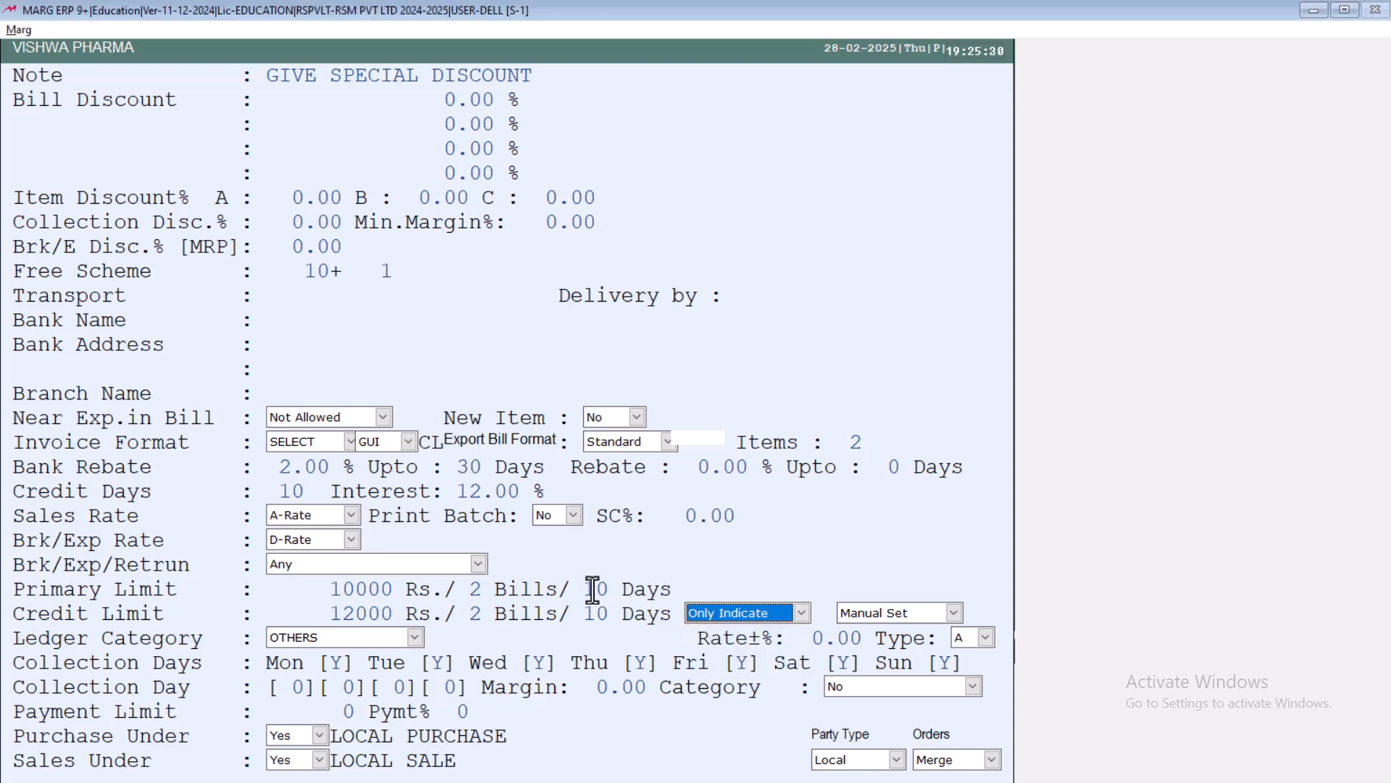
# Keep Manual Set and the OTHERS ledger category, close the Other Detail settings and return to the ledger list
pyautogui.press('Return')
pyautogui.press('Return')
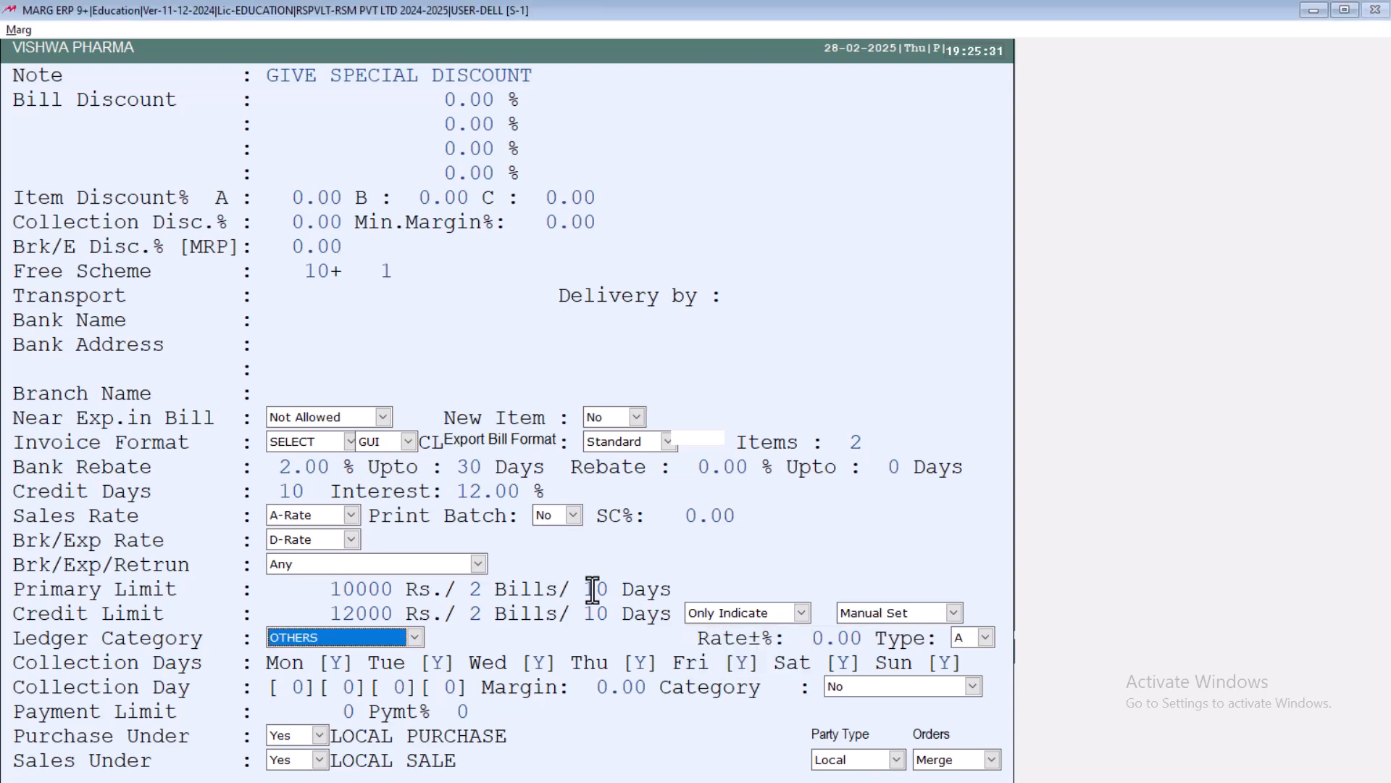
pyautogui.press('Return')
pyautogui.press('Escape')
pyautogui.press('Escape')
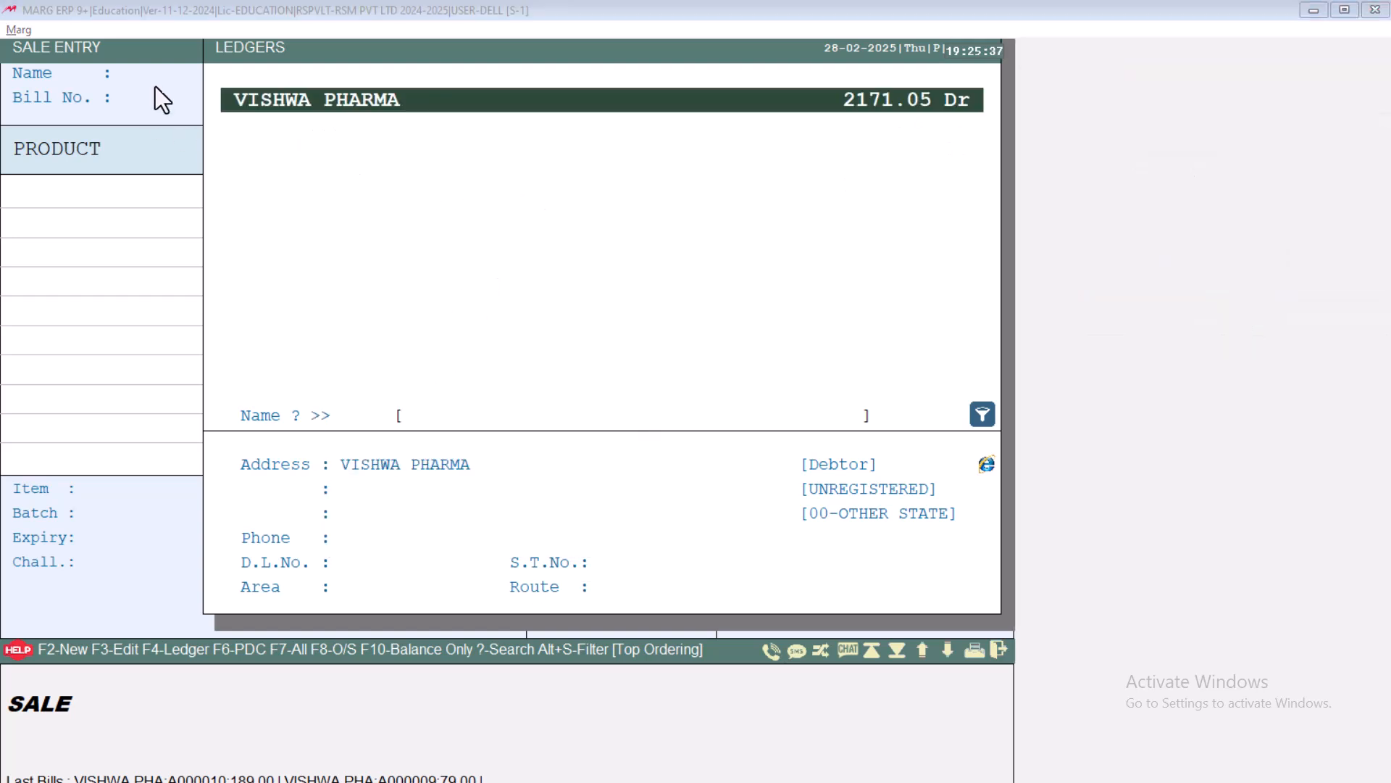
# Select VISHWA PHARMA in the ledger list and start a sale bill to check the credit limit alert
pyautogui.press('Up')
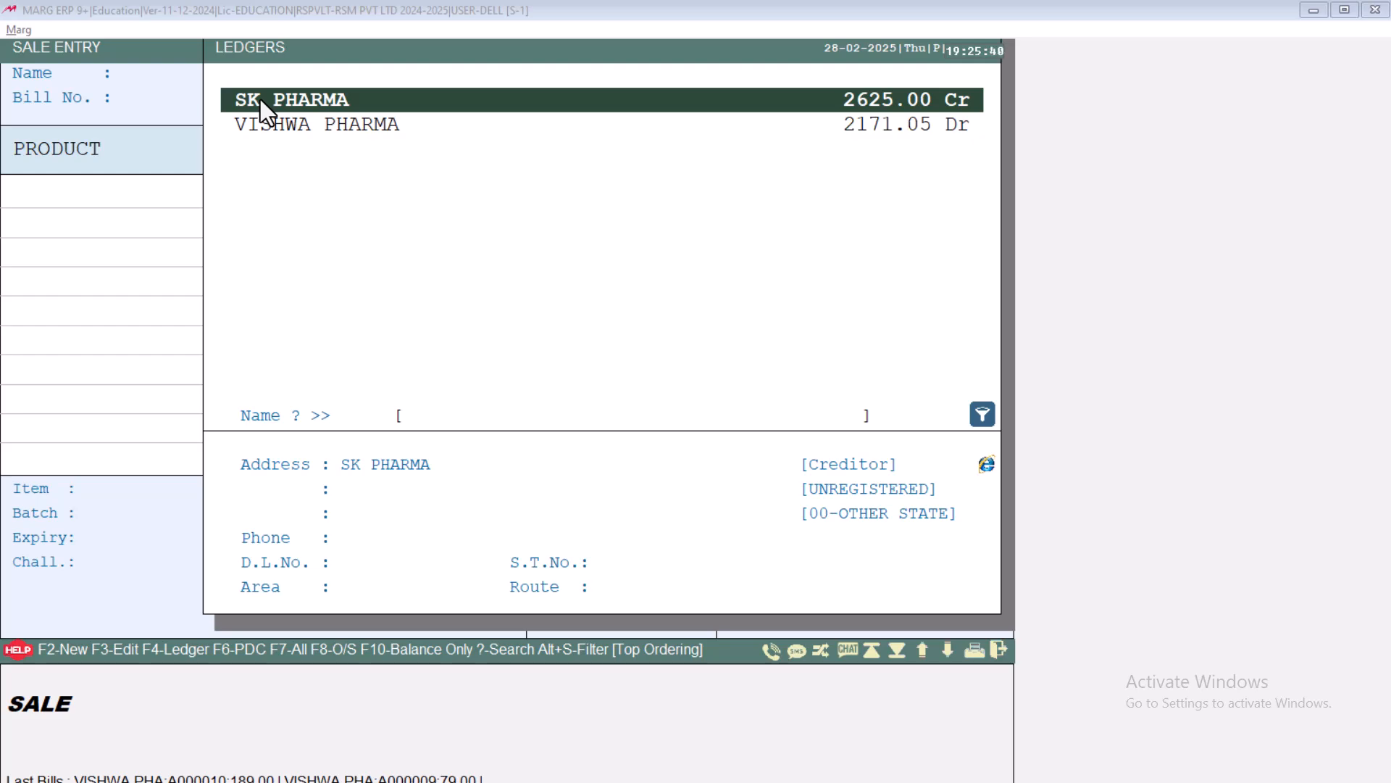
pyautogui.click(268, 125)
pyautogui.press('Return')
pyautogui.press('Return')
pyautogui.press('Return')
pyautogui.press('Return')
pyautogui.press('Return')
pyautogui.press('Return')
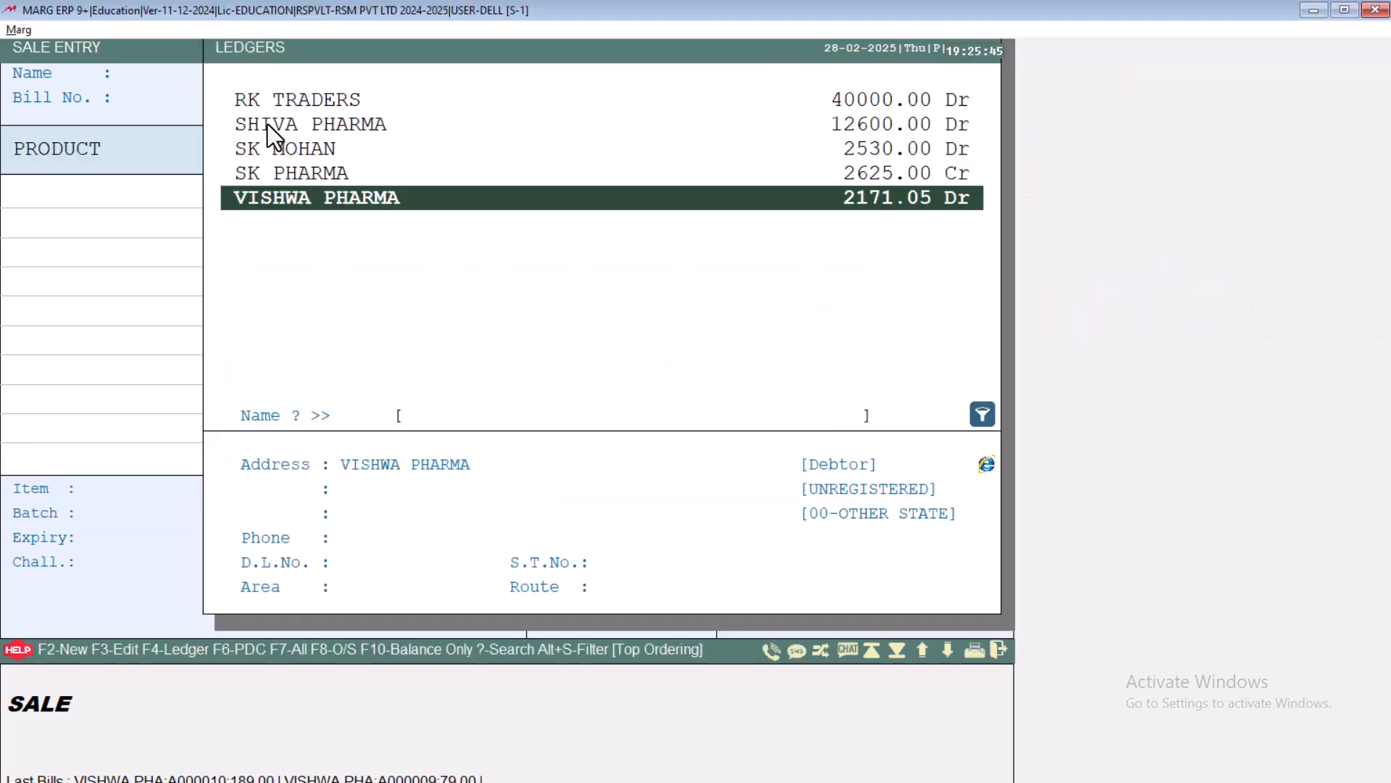
pyautogui.press('Return')
pyautogui.press('Return')
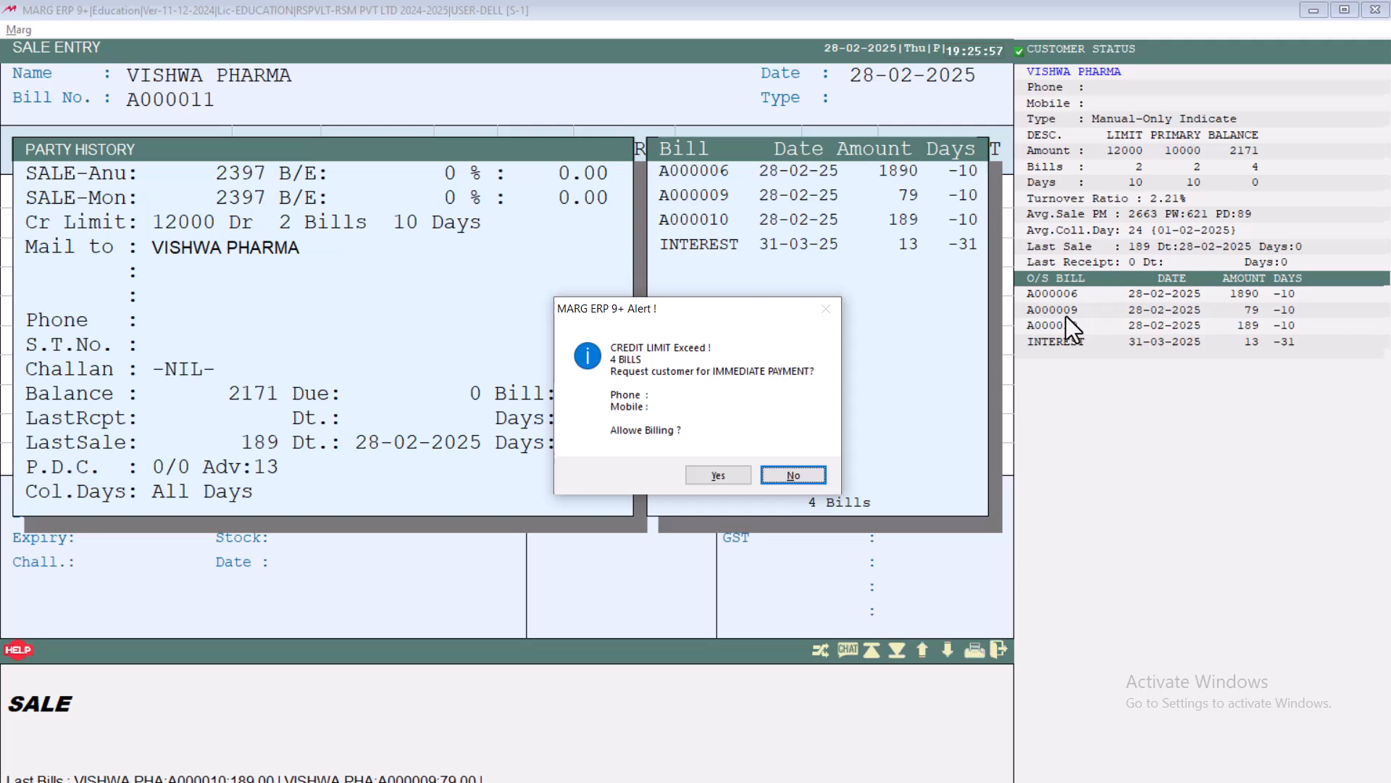
# Allow billing beyond the credit limit and accept the 0.00 item discount to reach the item list
pyautogui.press('Left')
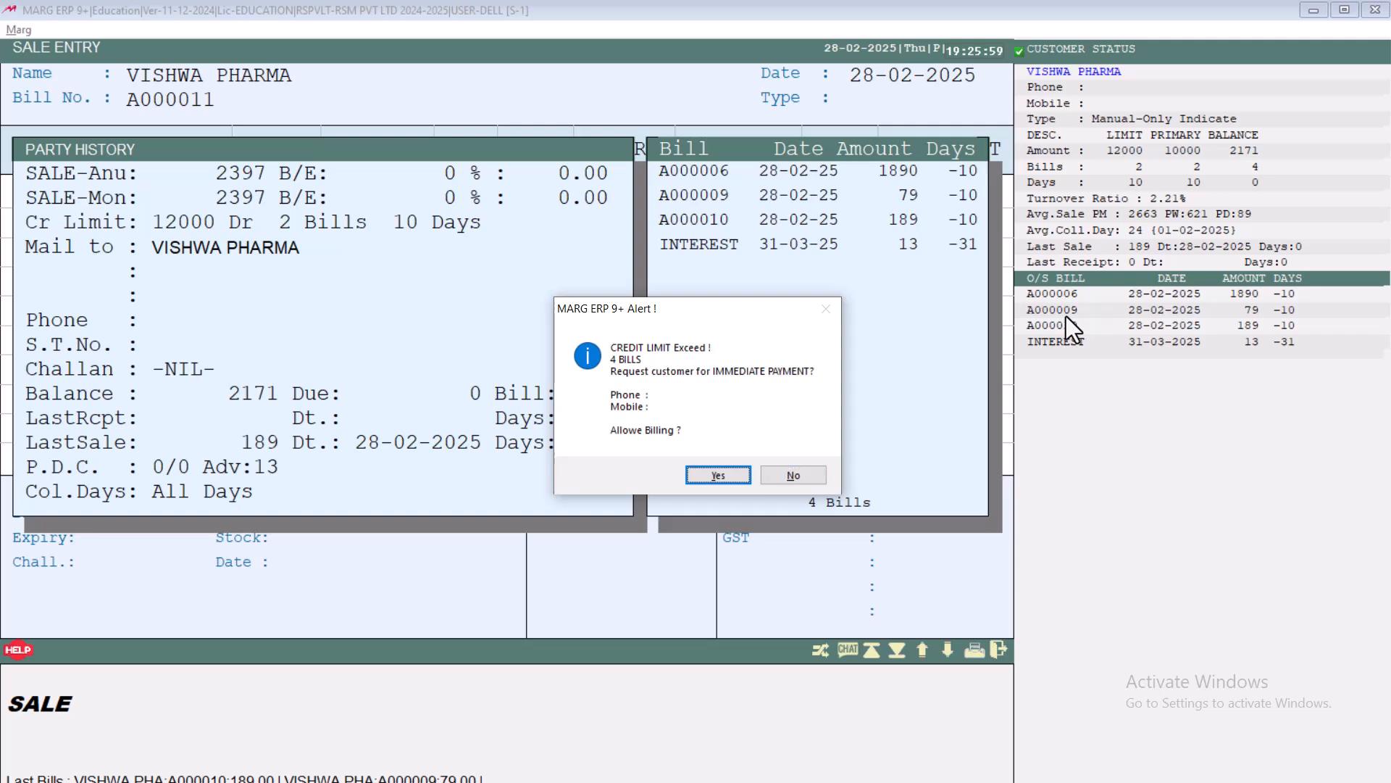
pyautogui.press('Return')
pyautogui.press('Return')
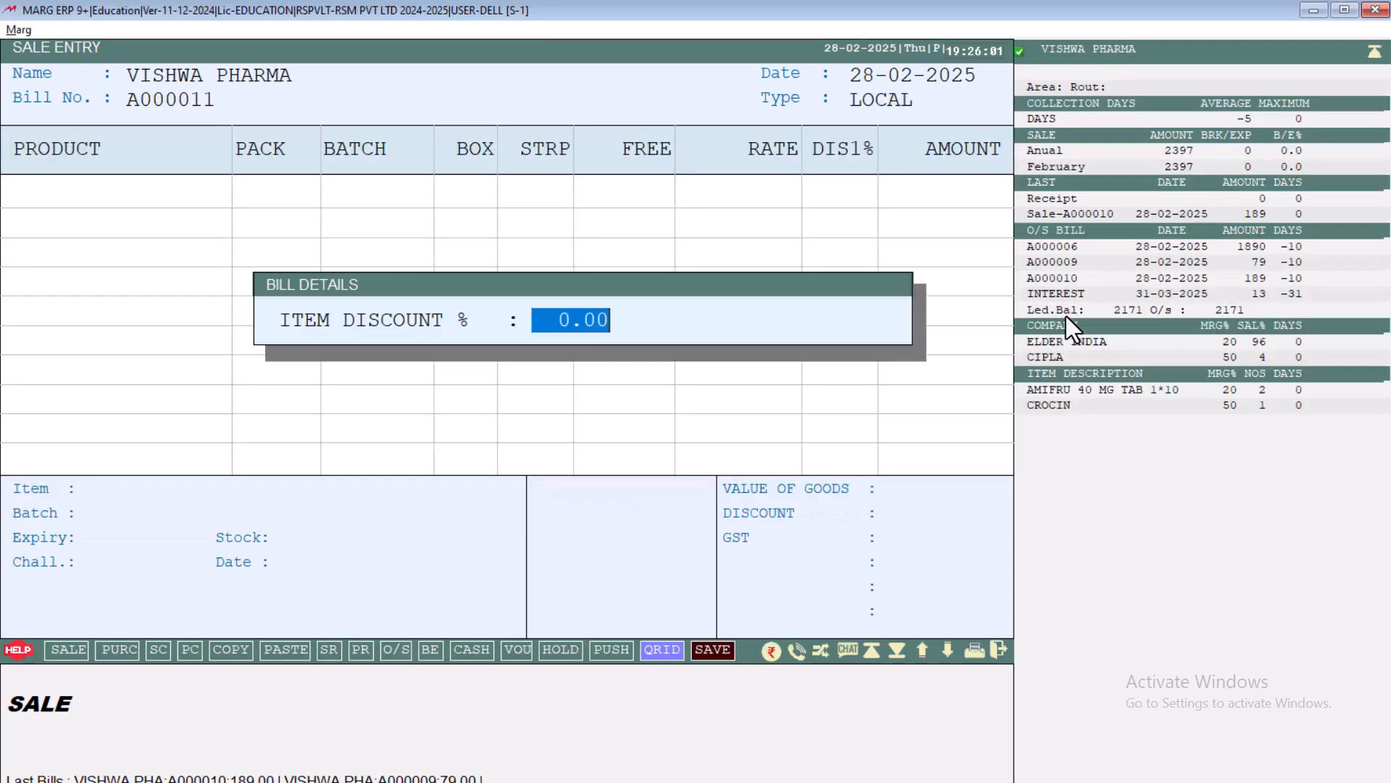
pyautogui.press('Return')
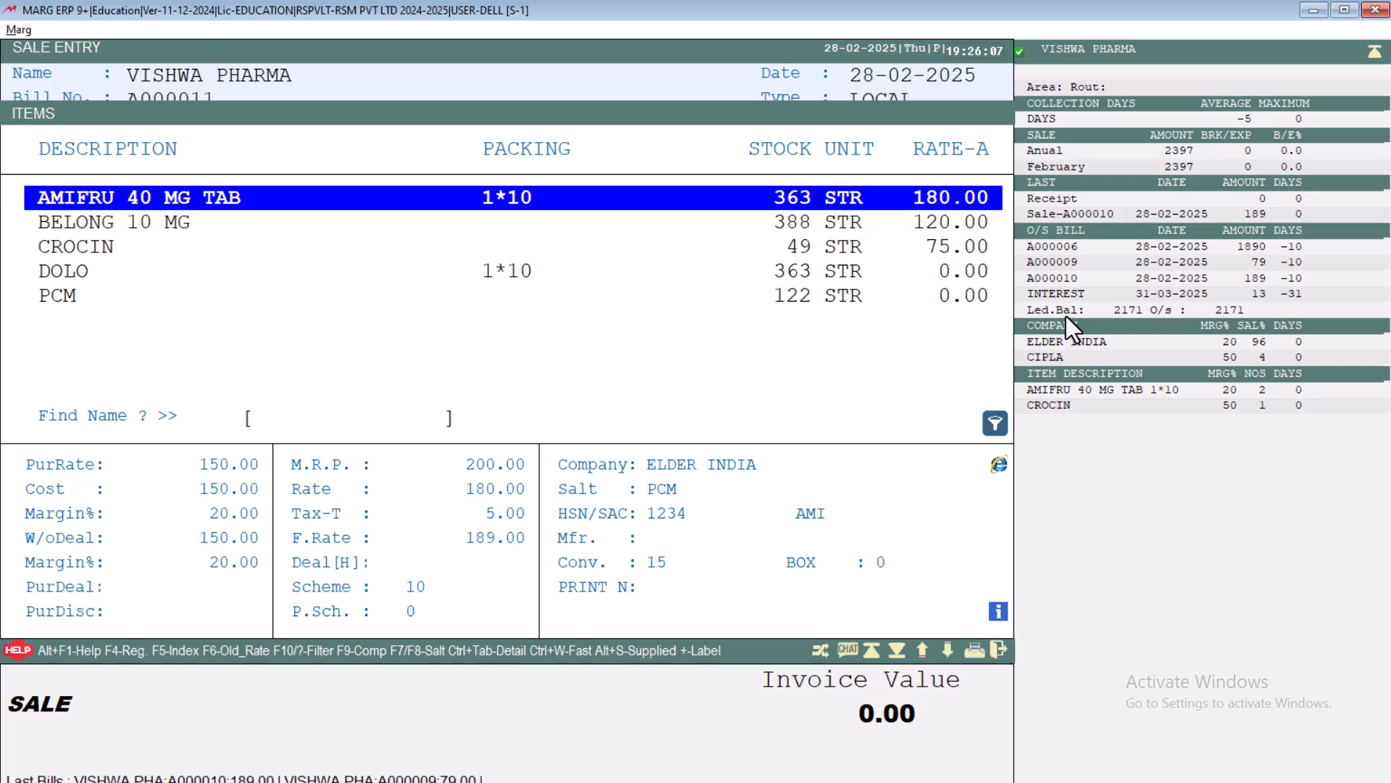
# Leave the sale bill and set VISHWA PHARMA's Credit Limit enforcement to Follow Strictly in Other Detail
pyautogui.press('Escape')
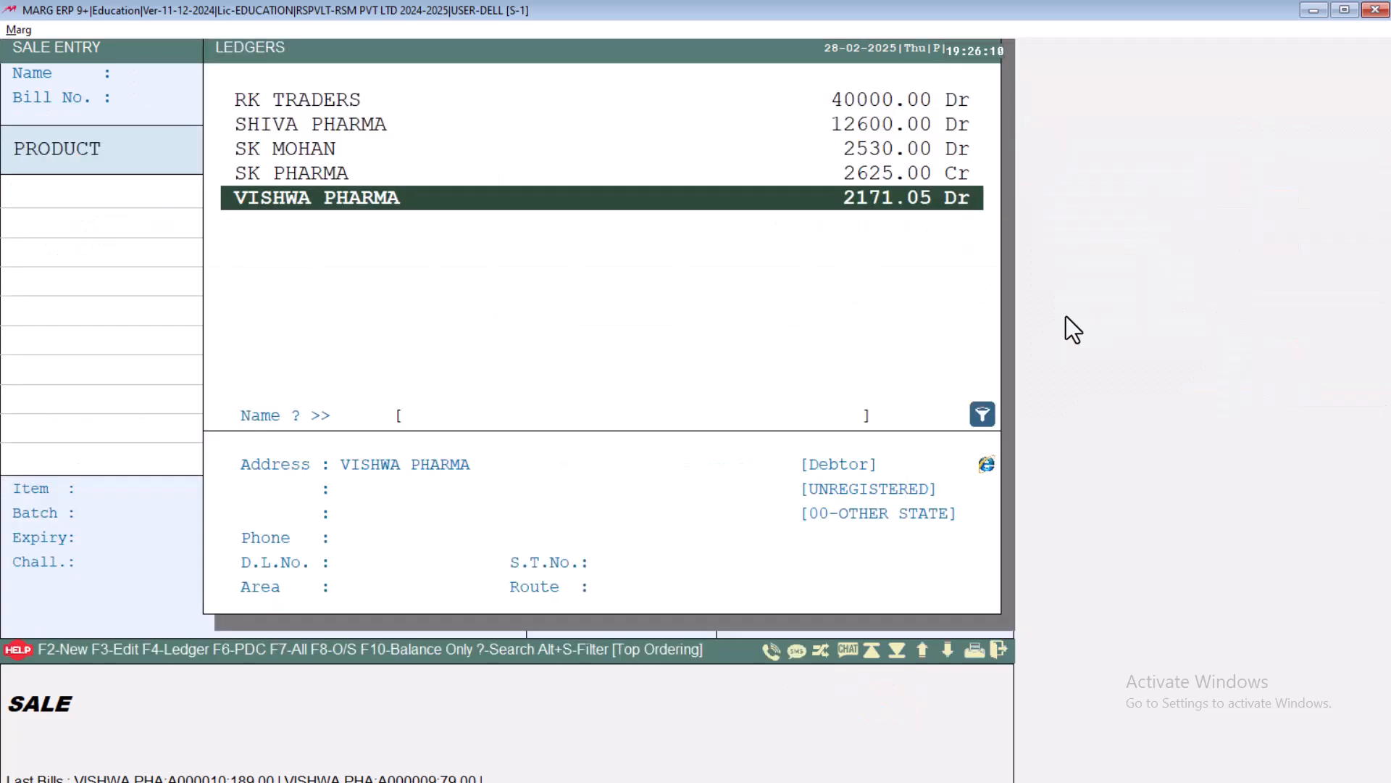
pyautogui.press('F3')
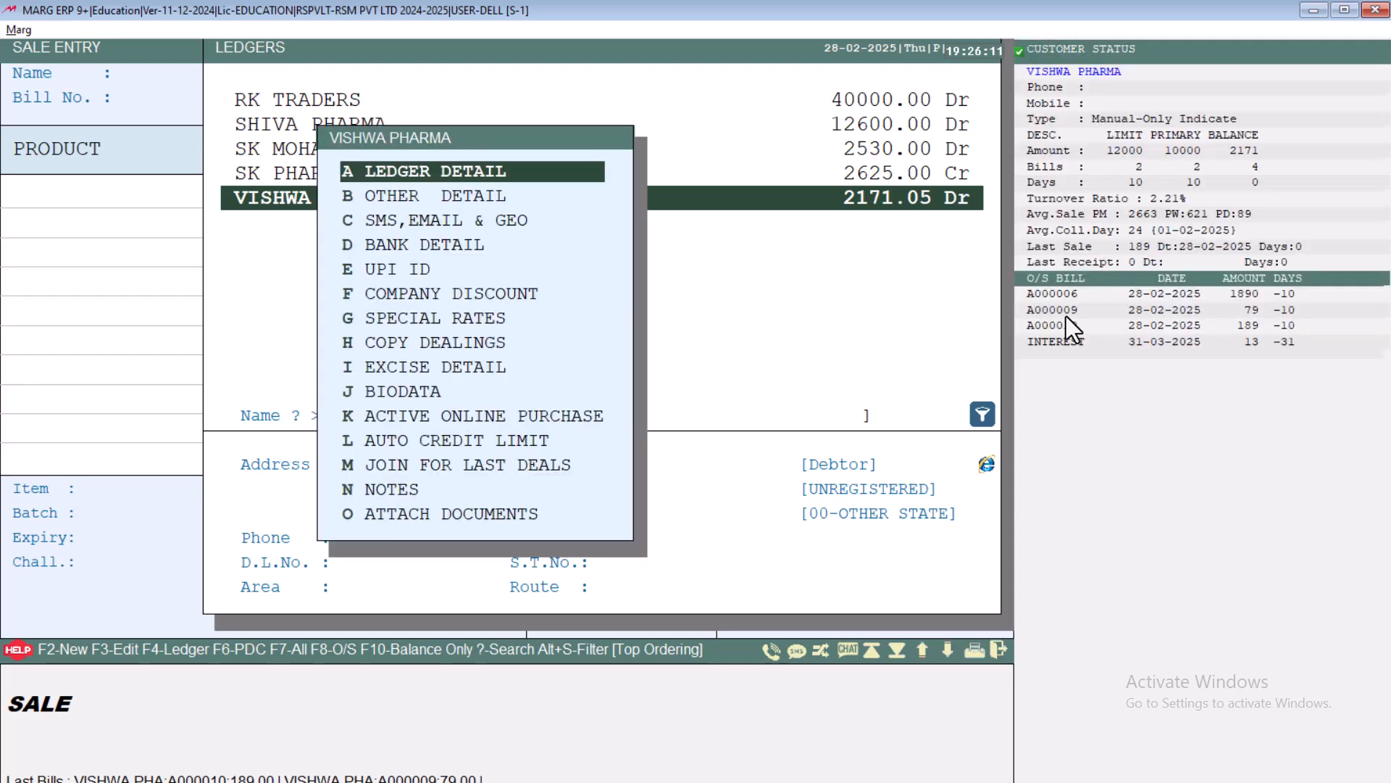
pyautogui.press('Down')
pyautogui.press('Return')
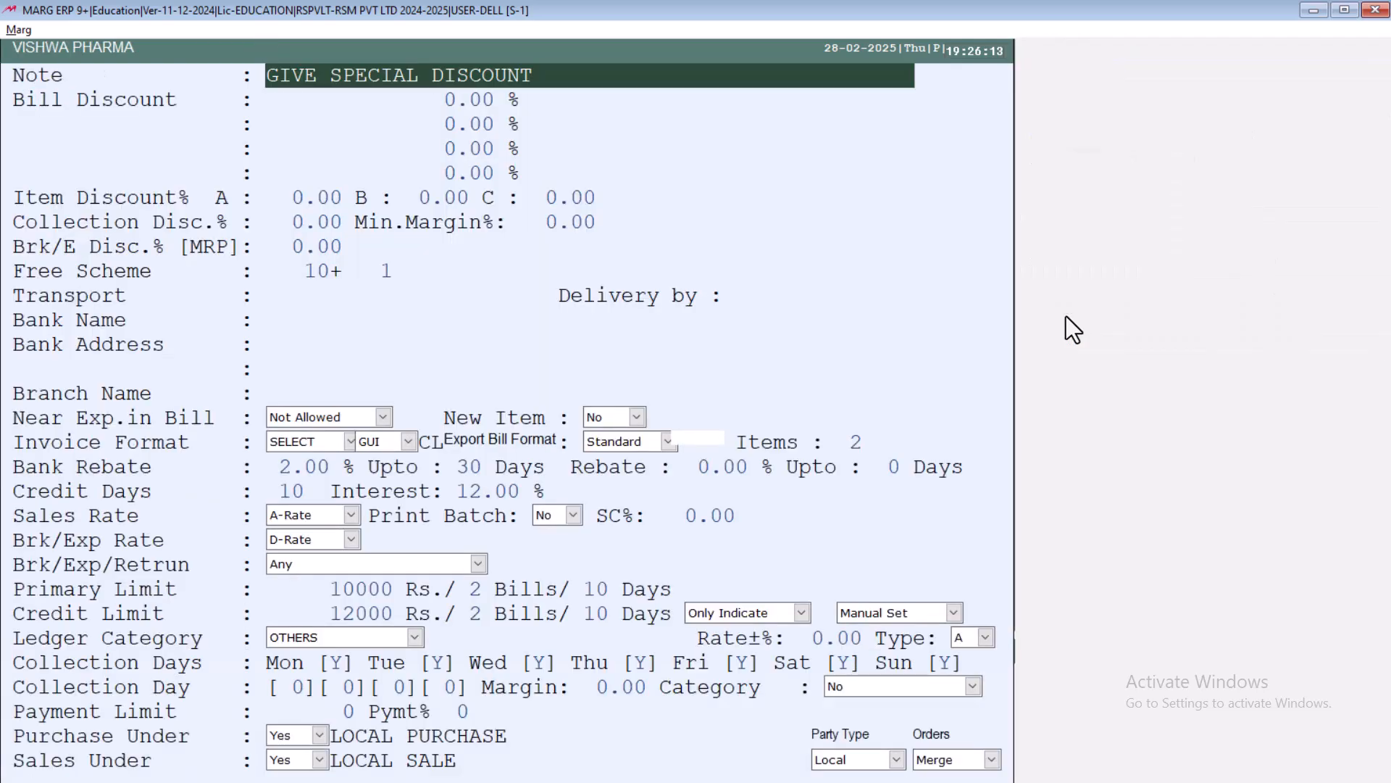
pyautogui.click(752, 613)
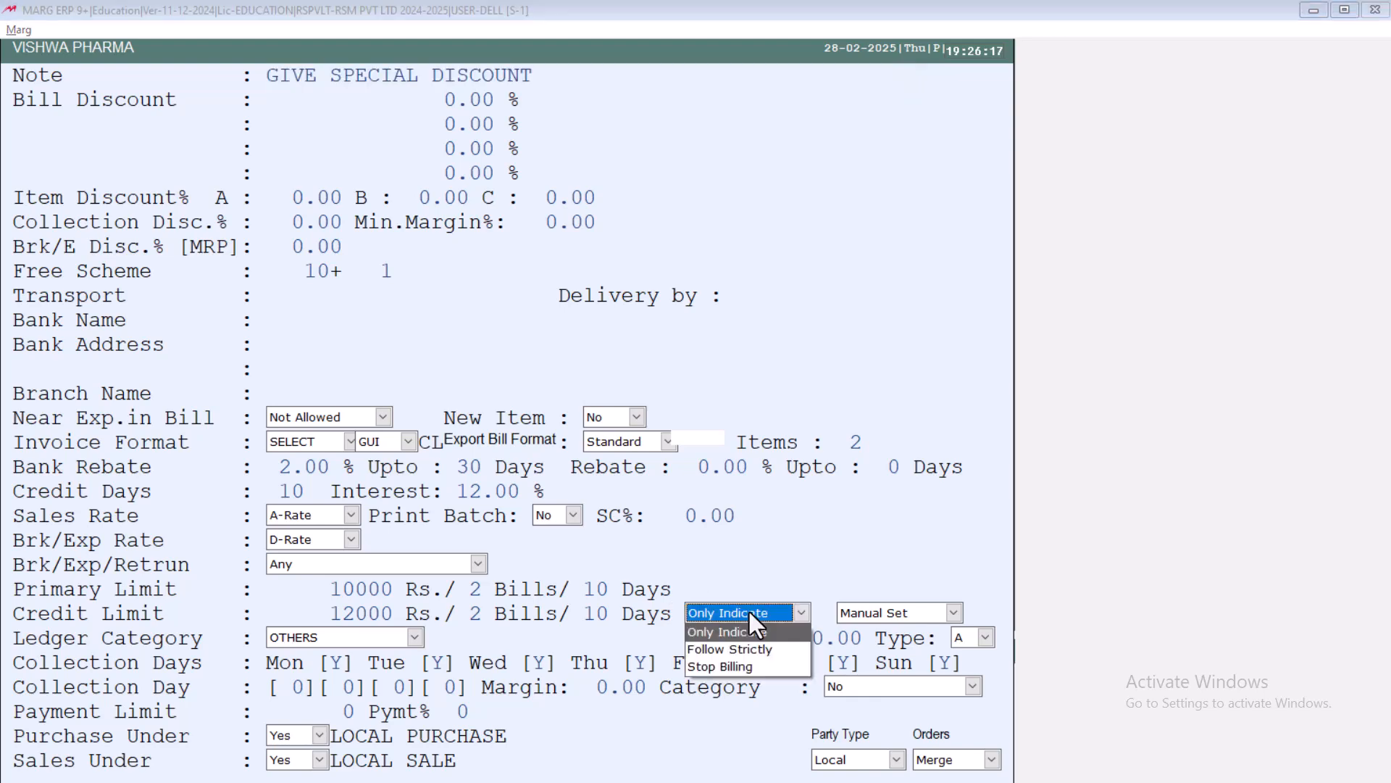
pyautogui.press('Down')
pyautogui.press('Return')
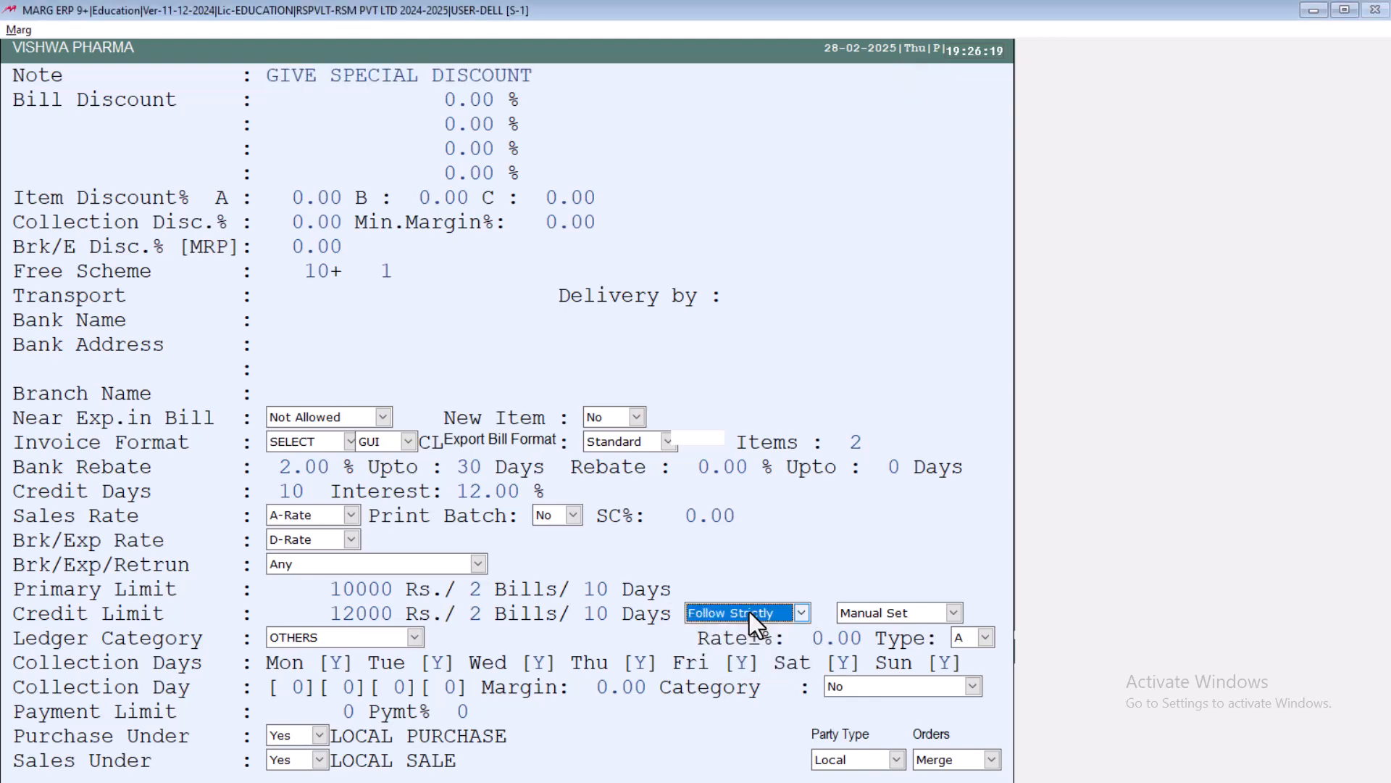
pyautogui.press('Escape')
pyautogui.press('Escape')
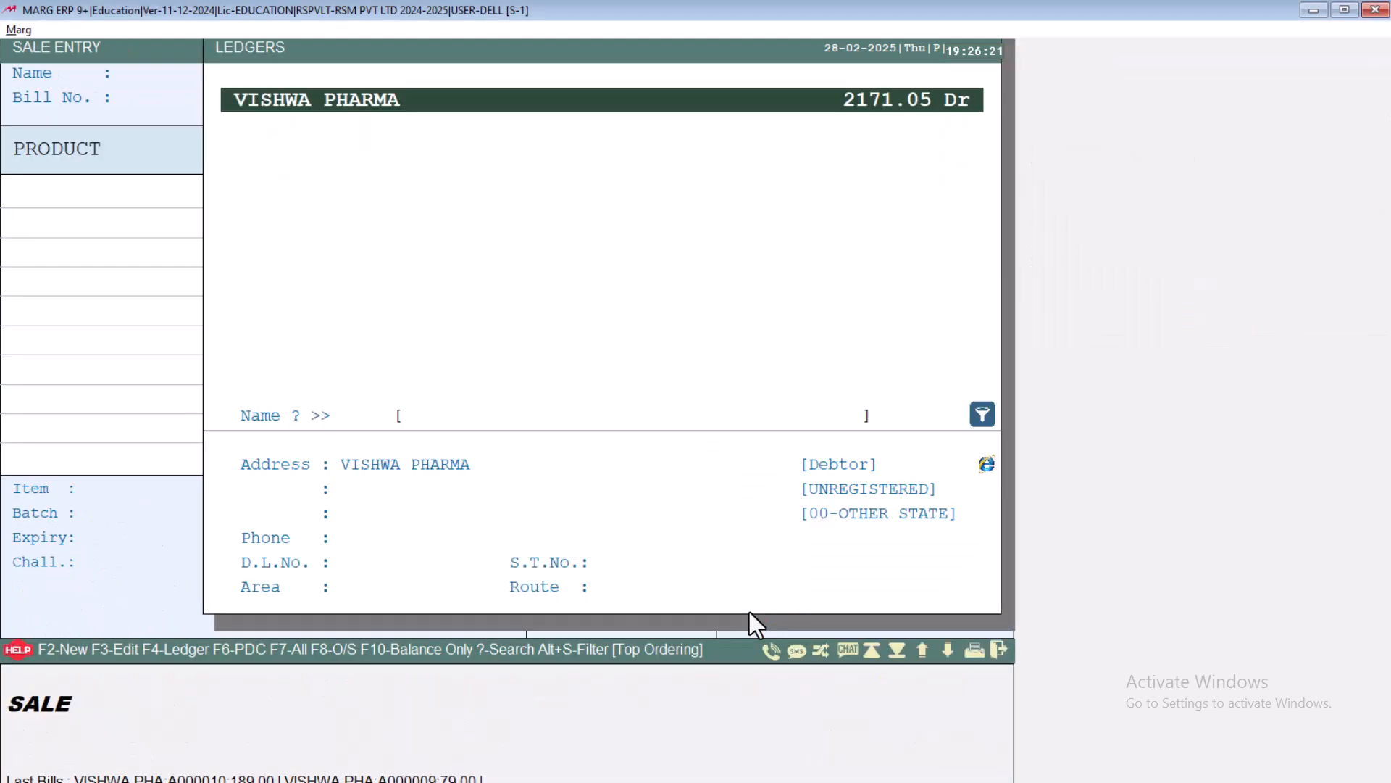
# Start a sale bill for VISHWA PHARMA to check strict credit limit enforcement, and leave it to return to the ledger list
pyautogui.press('Return')
pyautogui.press('Return')
pyautogui.press('Return')
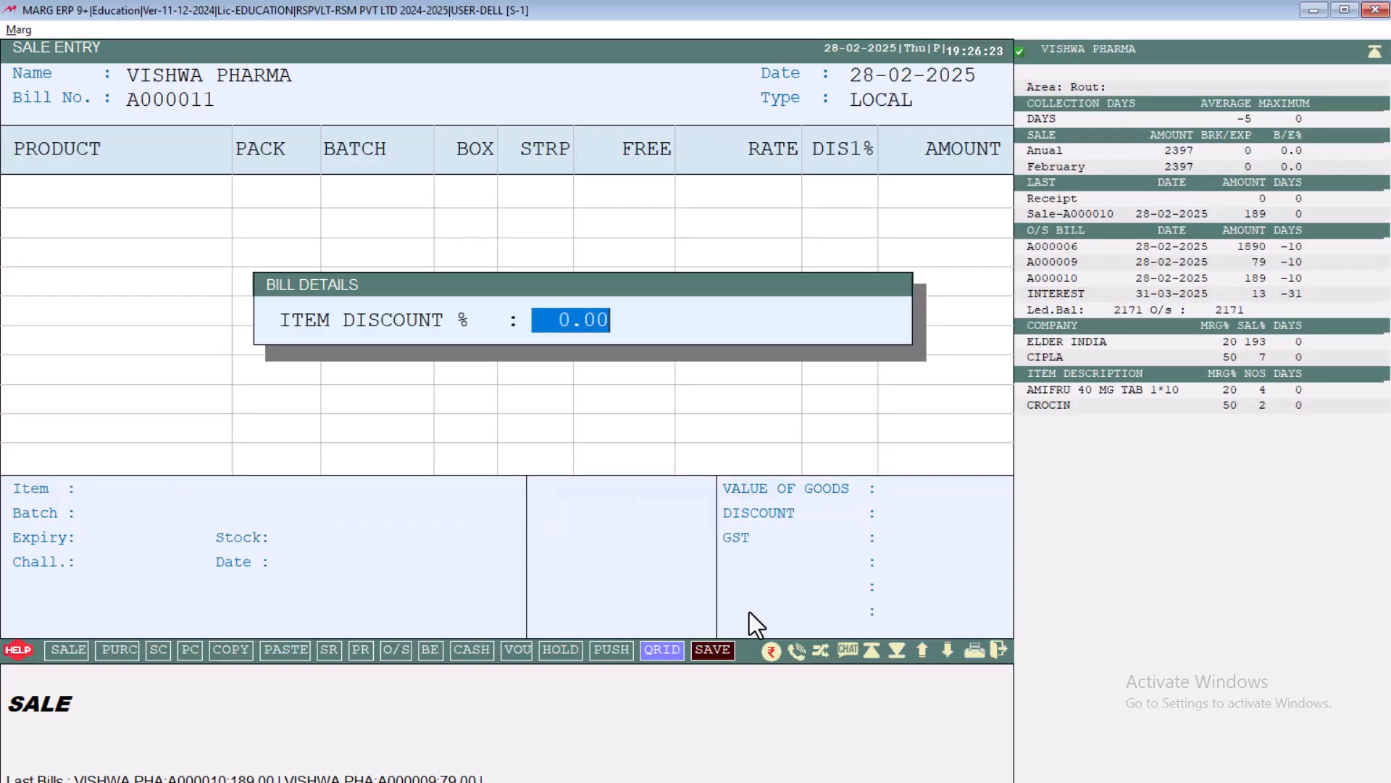
pyautogui.press('Return')
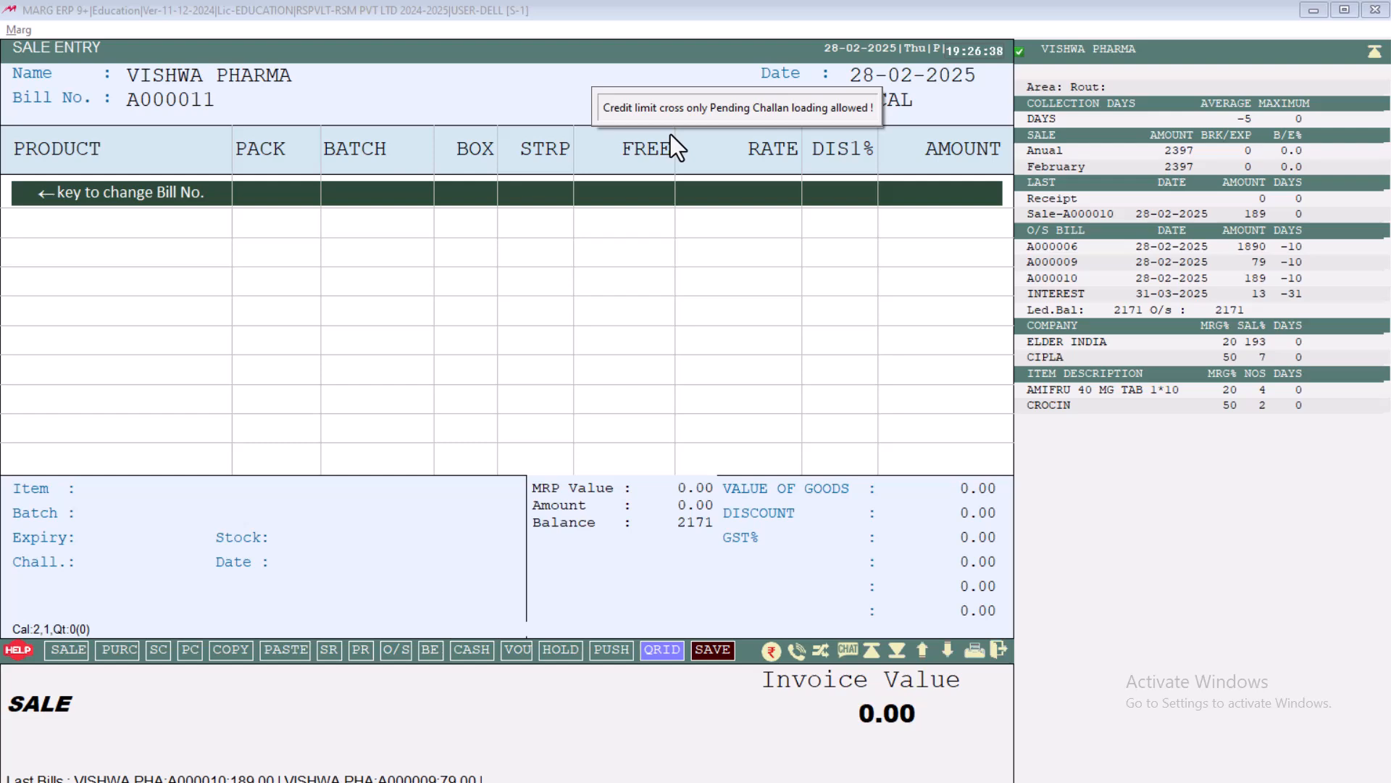
pyautogui.press('Escape')
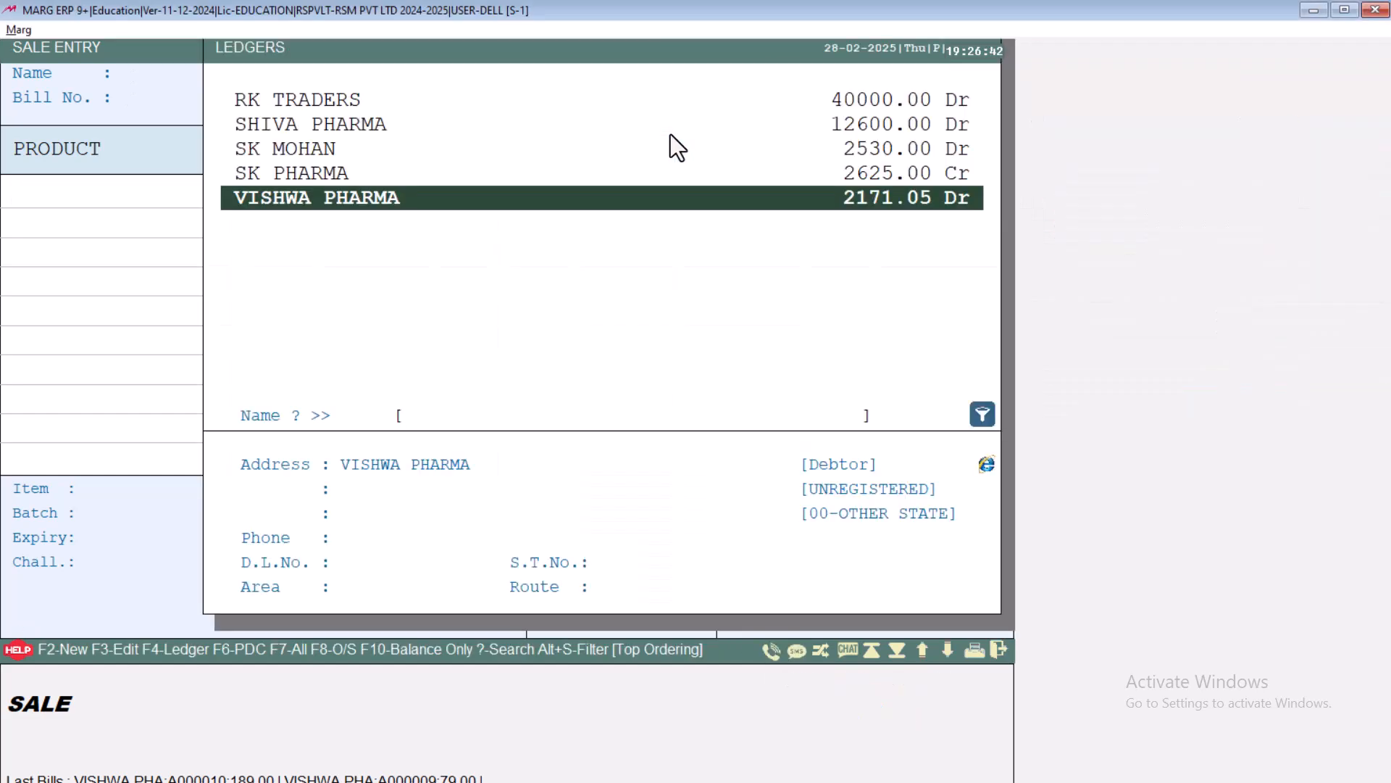
# Reopen VISHWA PHARMA's Other Detail settings and review the Ledger Category options, keeping OTHERS
pyautogui.press('F3')
pyautogui.press('Down')
pyautogui.press('Return')
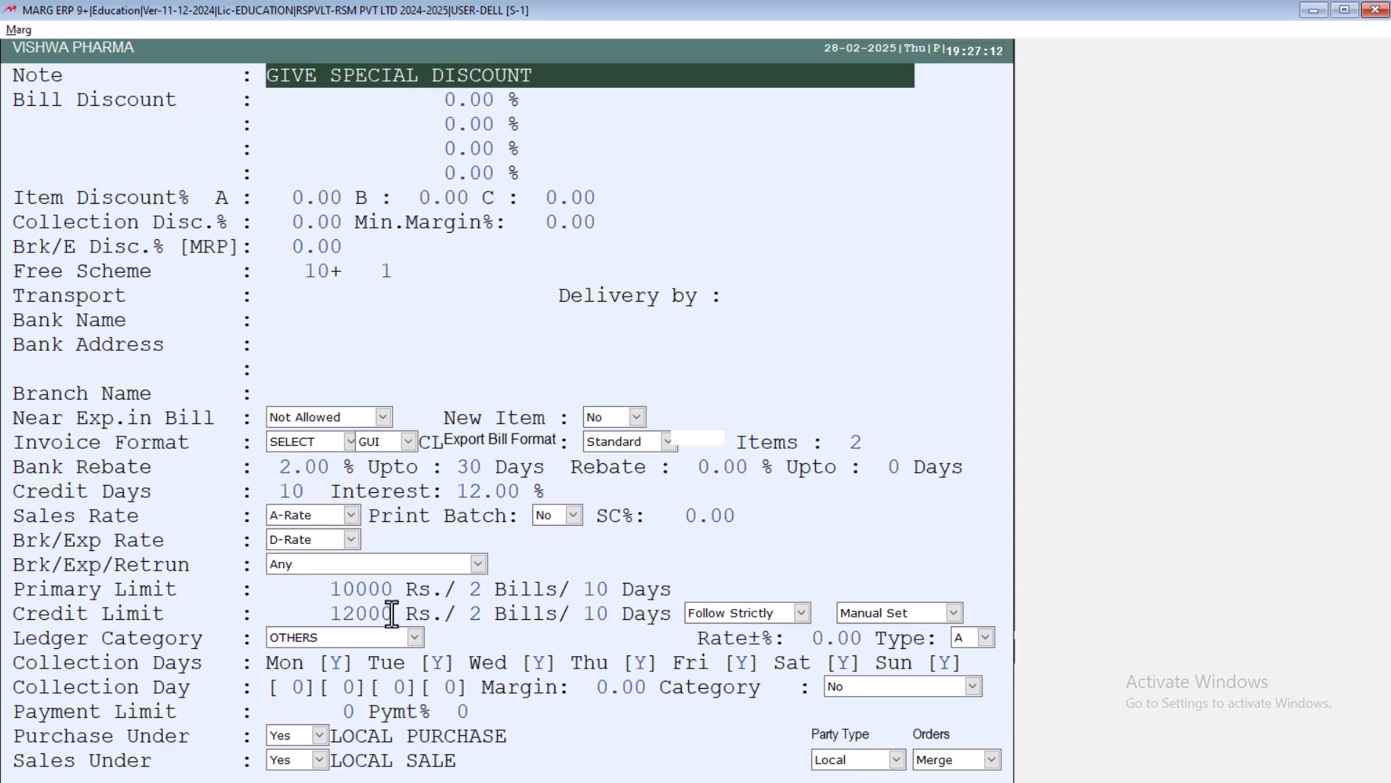
pyautogui.click(337, 639)
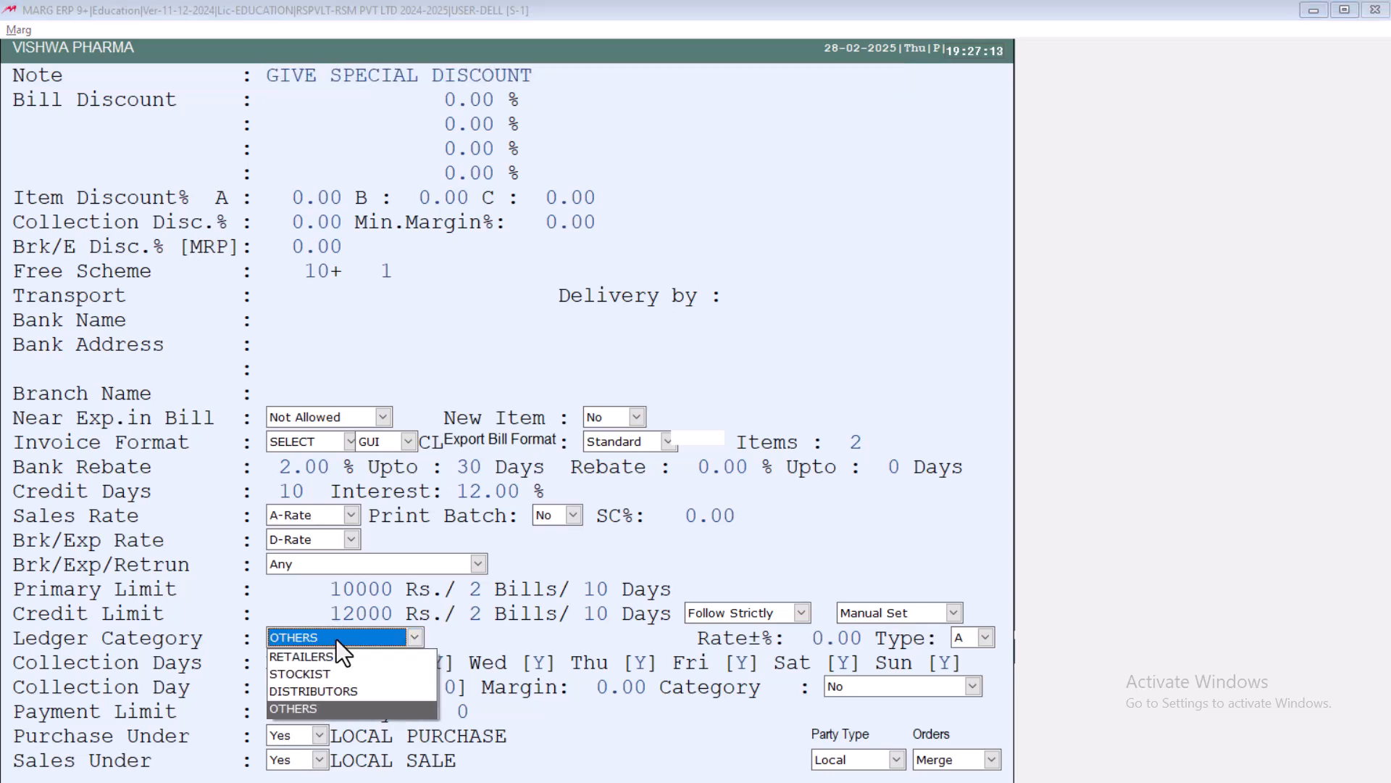
pyautogui.press('Up')
pyautogui.press('Up')
pyautogui.press('Up')
pyautogui.press('Down')
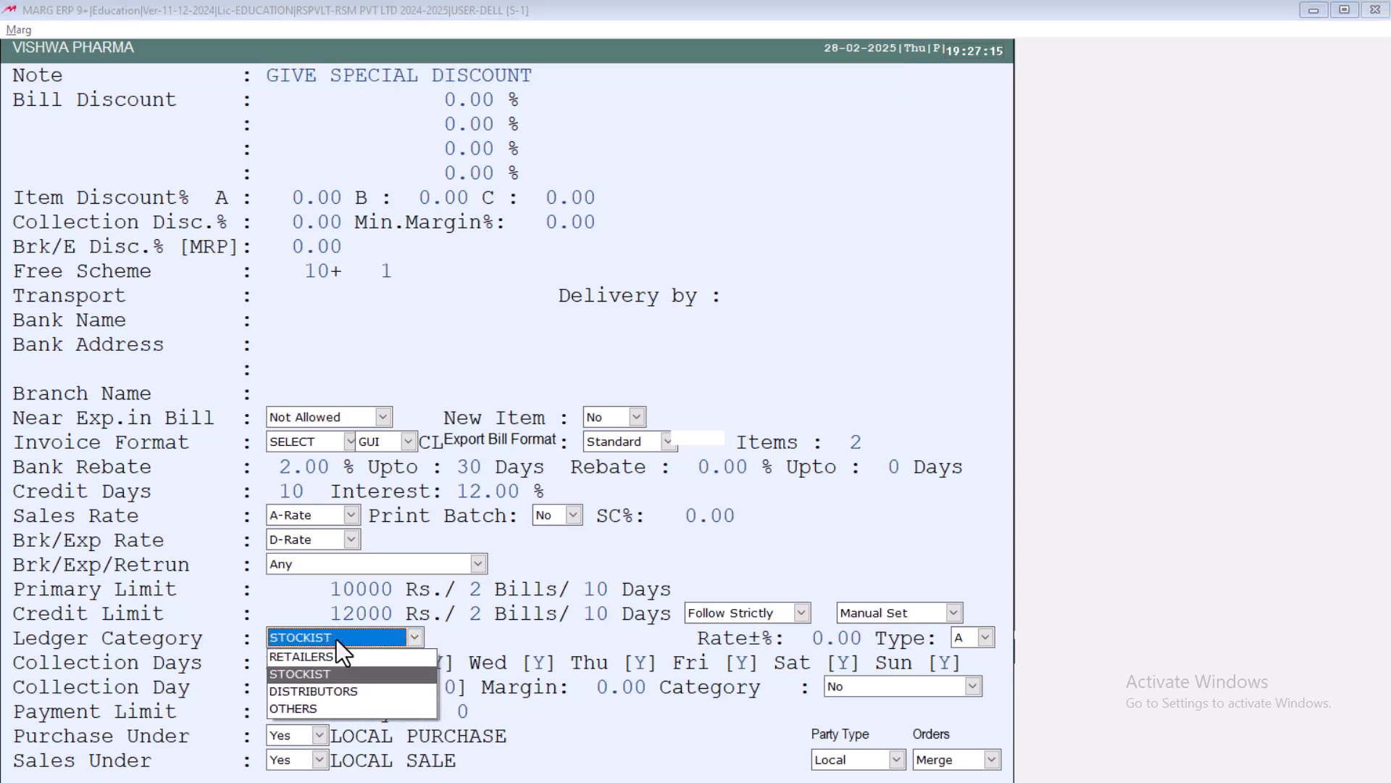
pyautogui.press('Down')
pyautogui.press('Down')
pyautogui.press('Up')
pyautogui.press('Up')
pyautogui.press('Up')
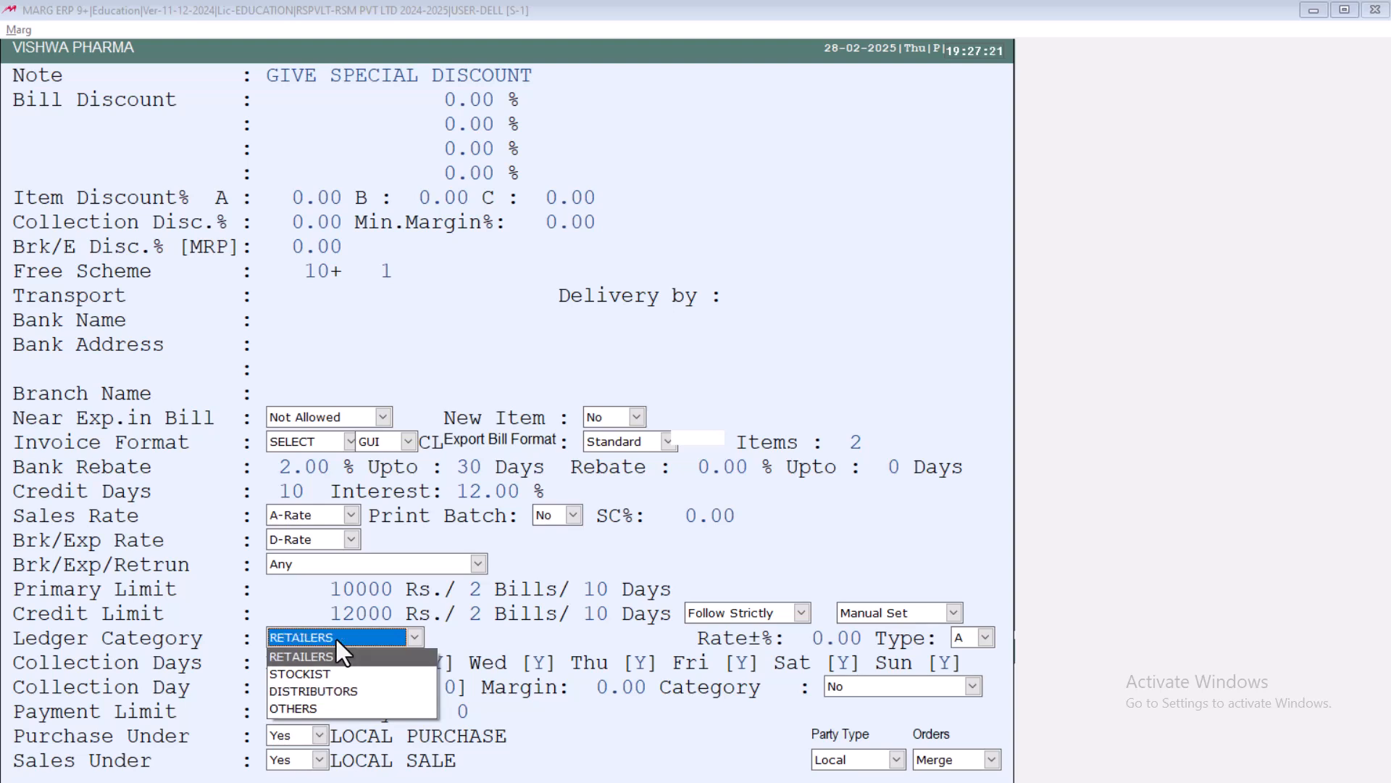
pyautogui.press('Down')
pyautogui.press('Down')
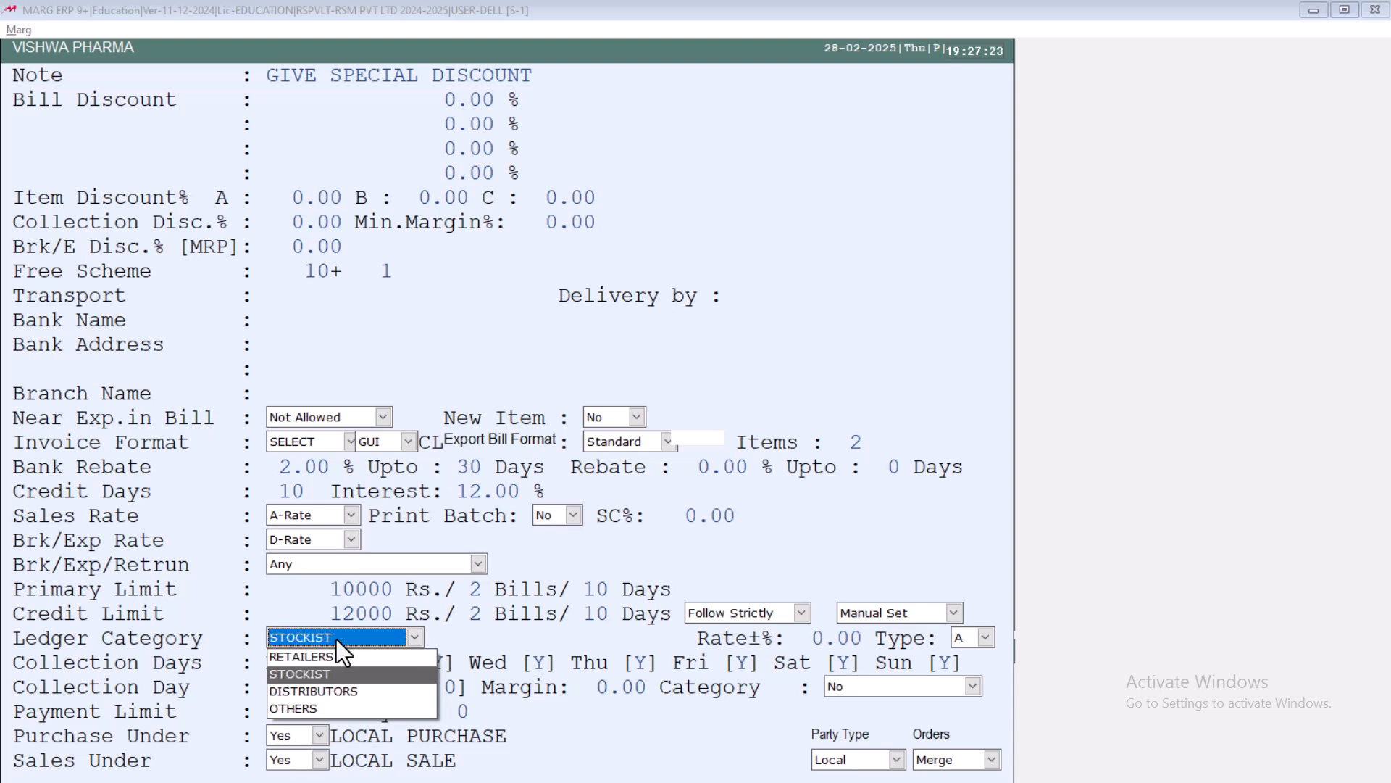
pyautogui.press('Up')
pyautogui.press('Up')
pyautogui.press('Down')
pyautogui.press('Down')
pyautogui.press('Down')
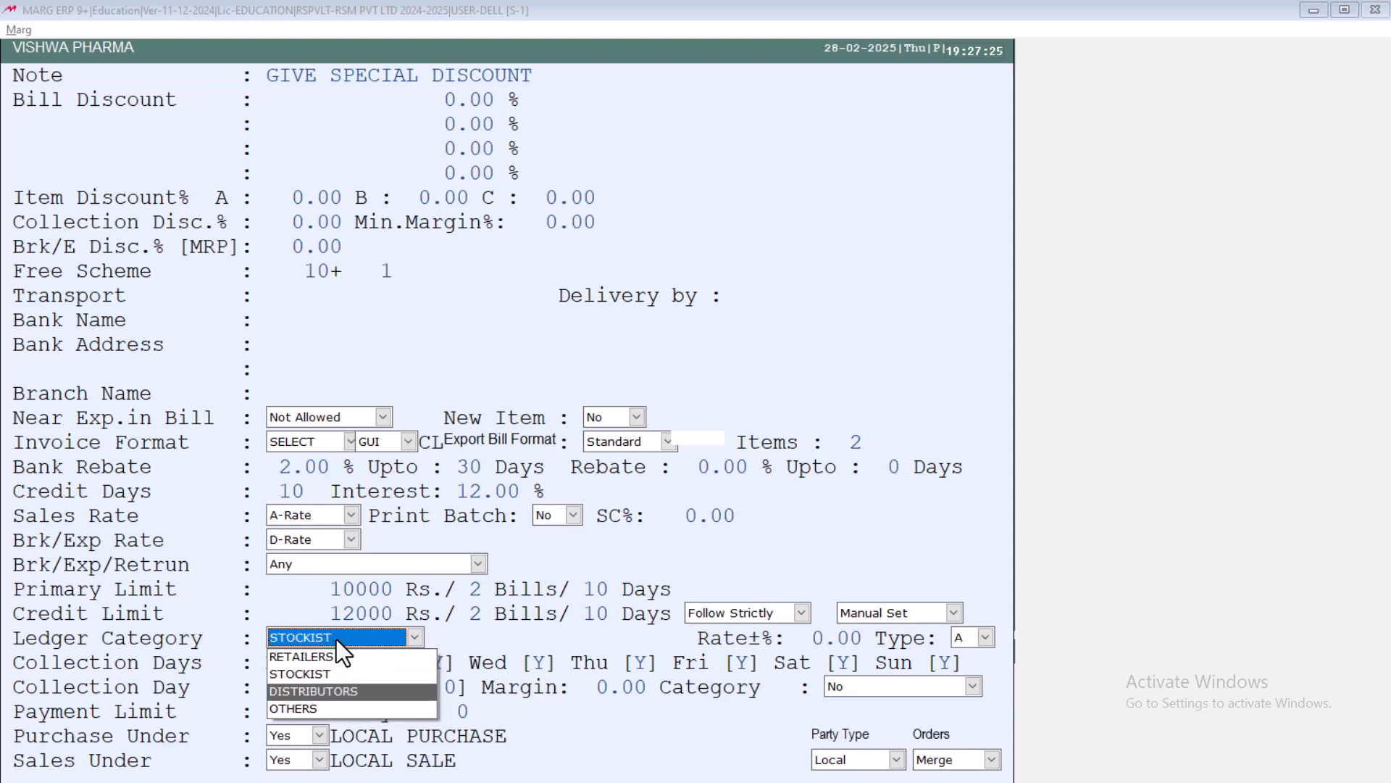
pyautogui.press('Return')
pyautogui.press('Return')
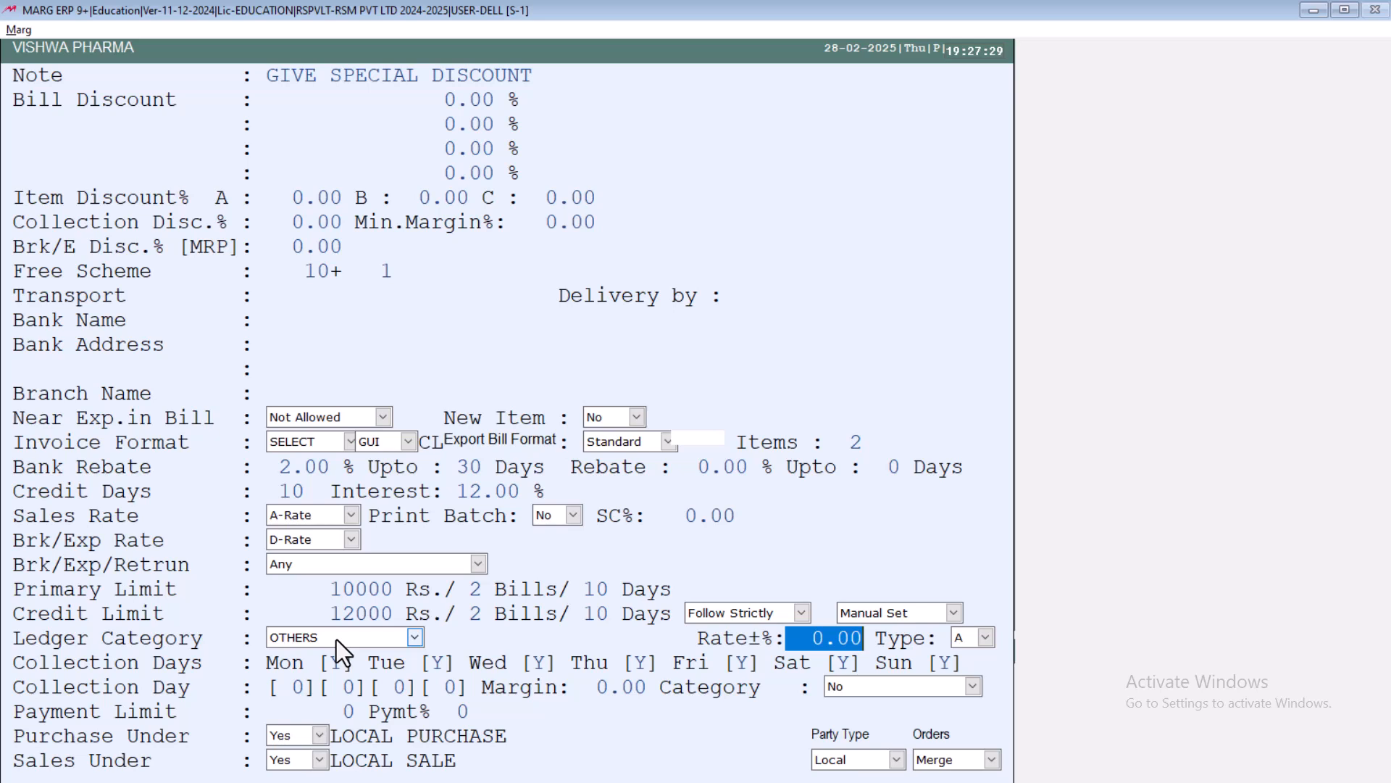
# Set the Primary Limit and Credit Limit to 0 for amount, bills and days
pyautogui.press('Up')
pyautogui.press('Up')
pyautogui.press('Up')
pyautogui.press('Up')
pyautogui.press('Up')
pyautogui.press('Up')
pyautogui.press('Up')
pyautogui.press('Up')
pyautogui.press('Up')
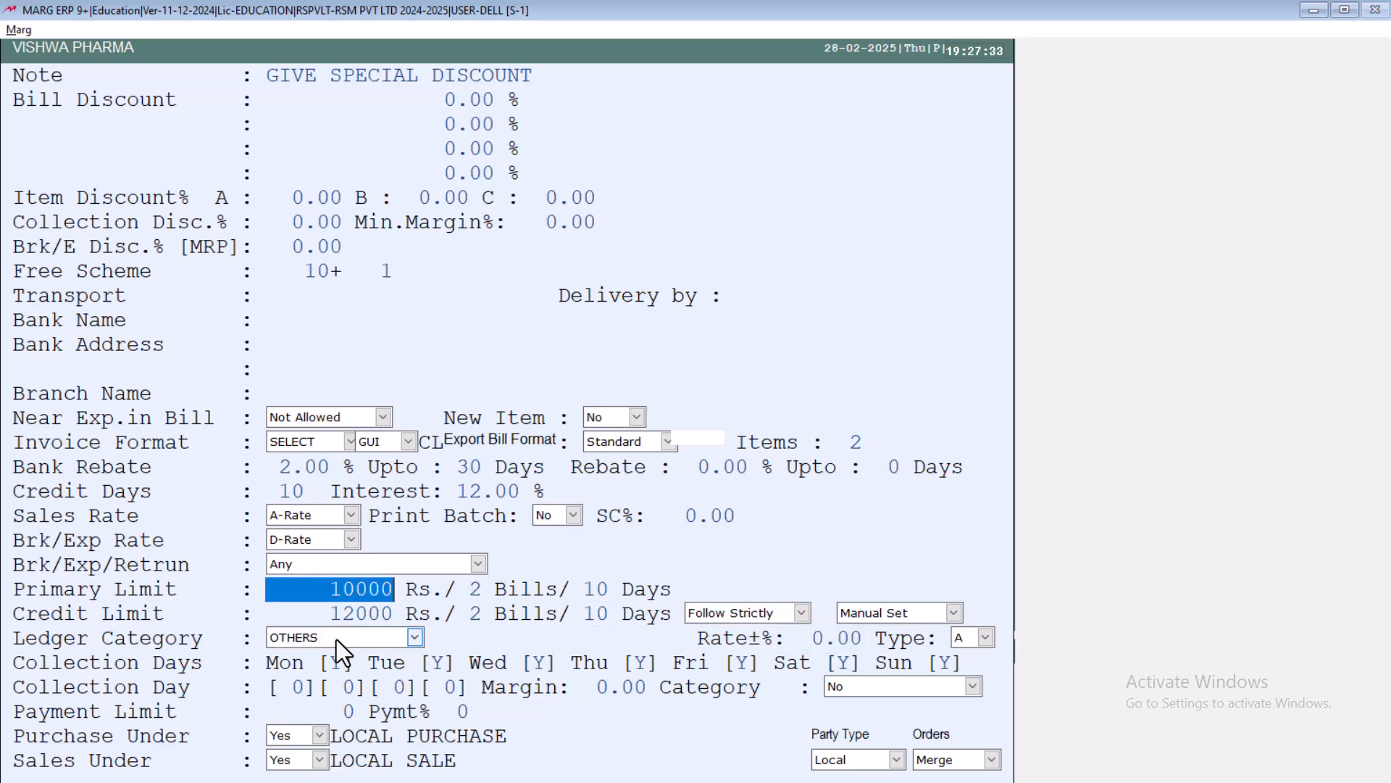
pyautogui.write('0')
pyautogui.press('Return')
pyautogui.press('Return')
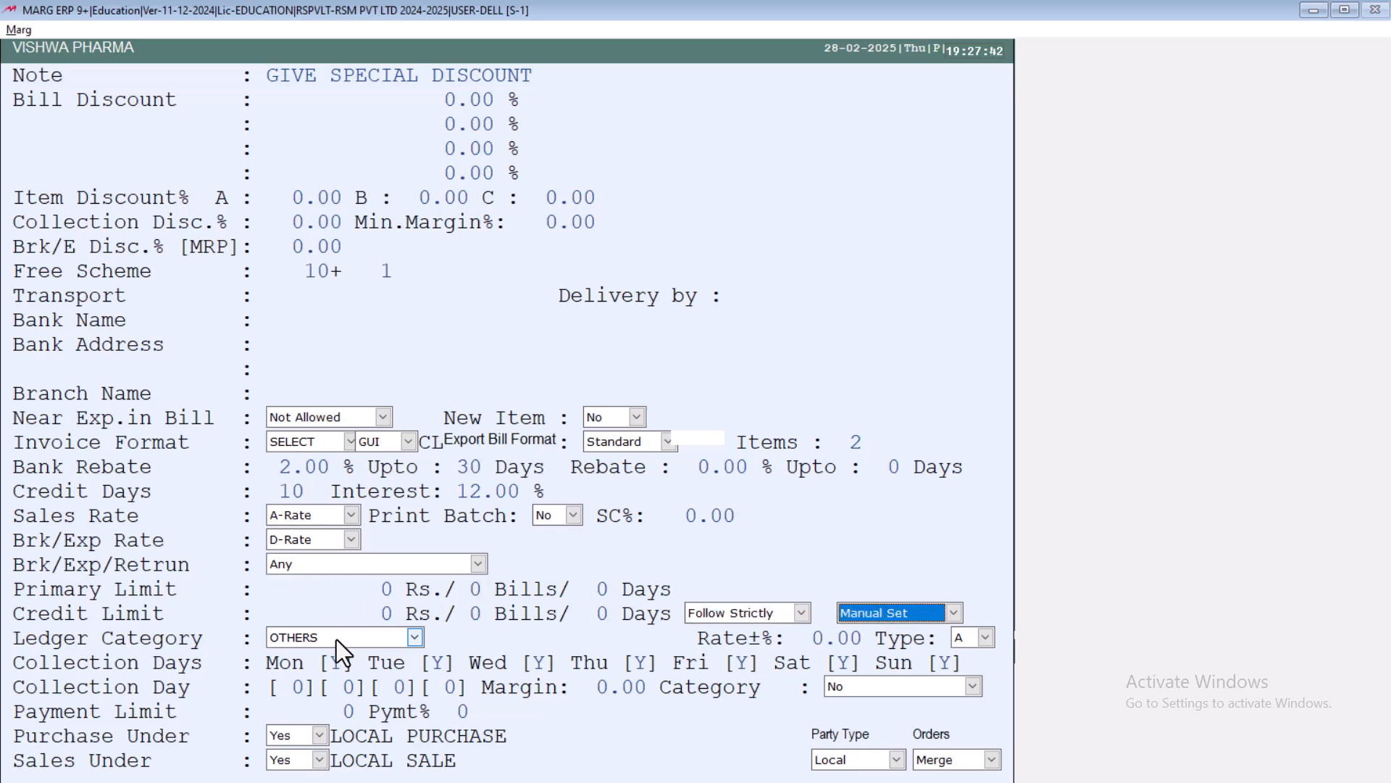
# Switch the Credit Limit enforcement to Only Indicate, keeping Manual Set and the OTHERS ledger category
pyautogui.press('Up')
pyautogui.press('Down')
pyautogui.press('Return')
pyautogui.press('Return')
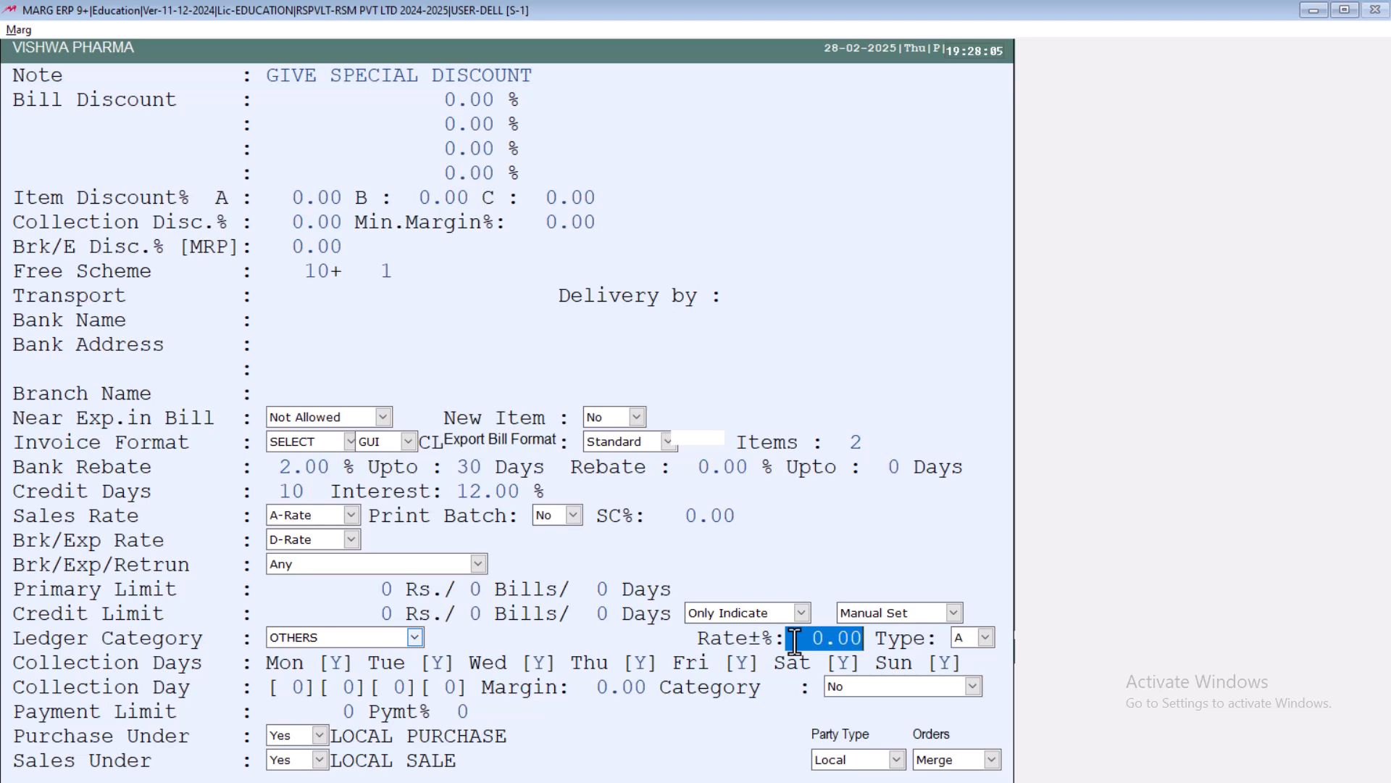
# Set Rate±% to 10.00 with Type A, save the Other Detail settings and return to the ledger list
pyautogui.click(983, 637)
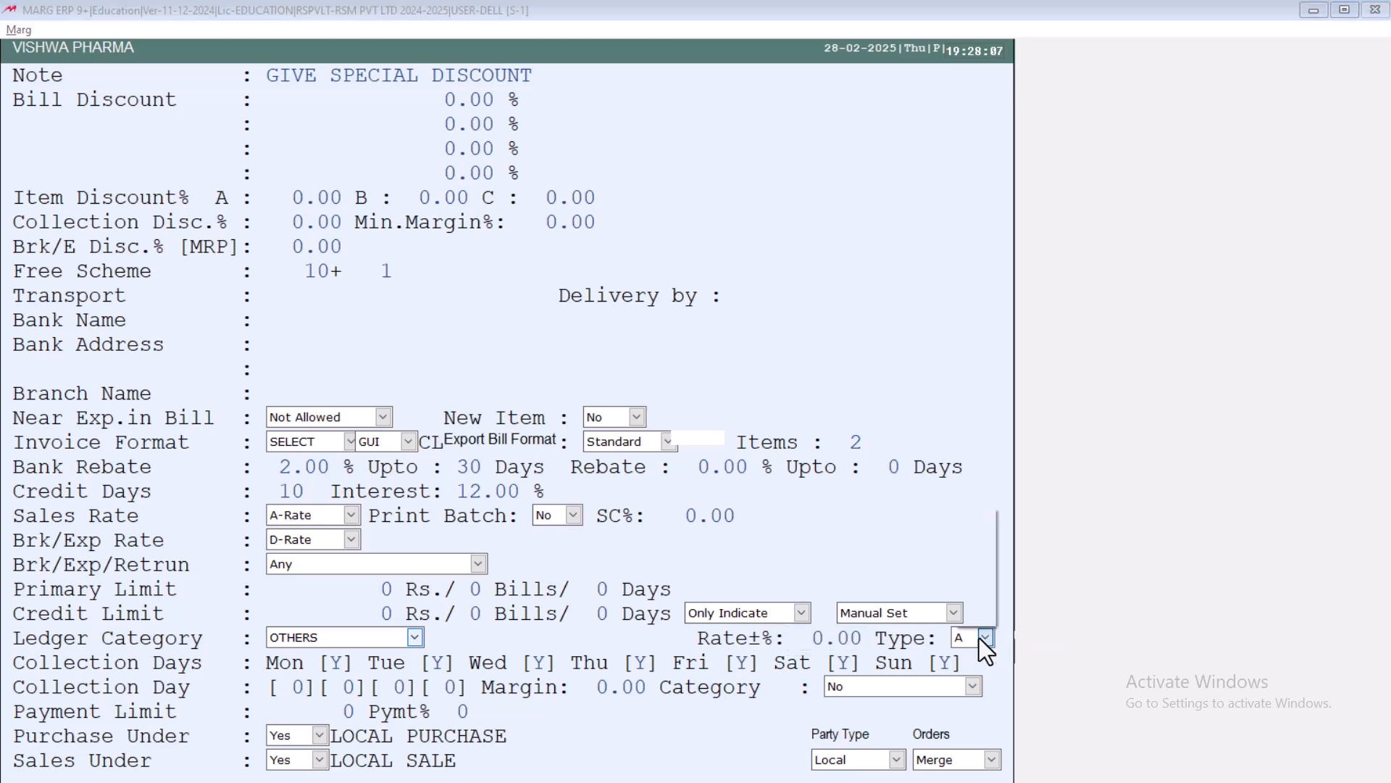
pyautogui.click(982, 639)
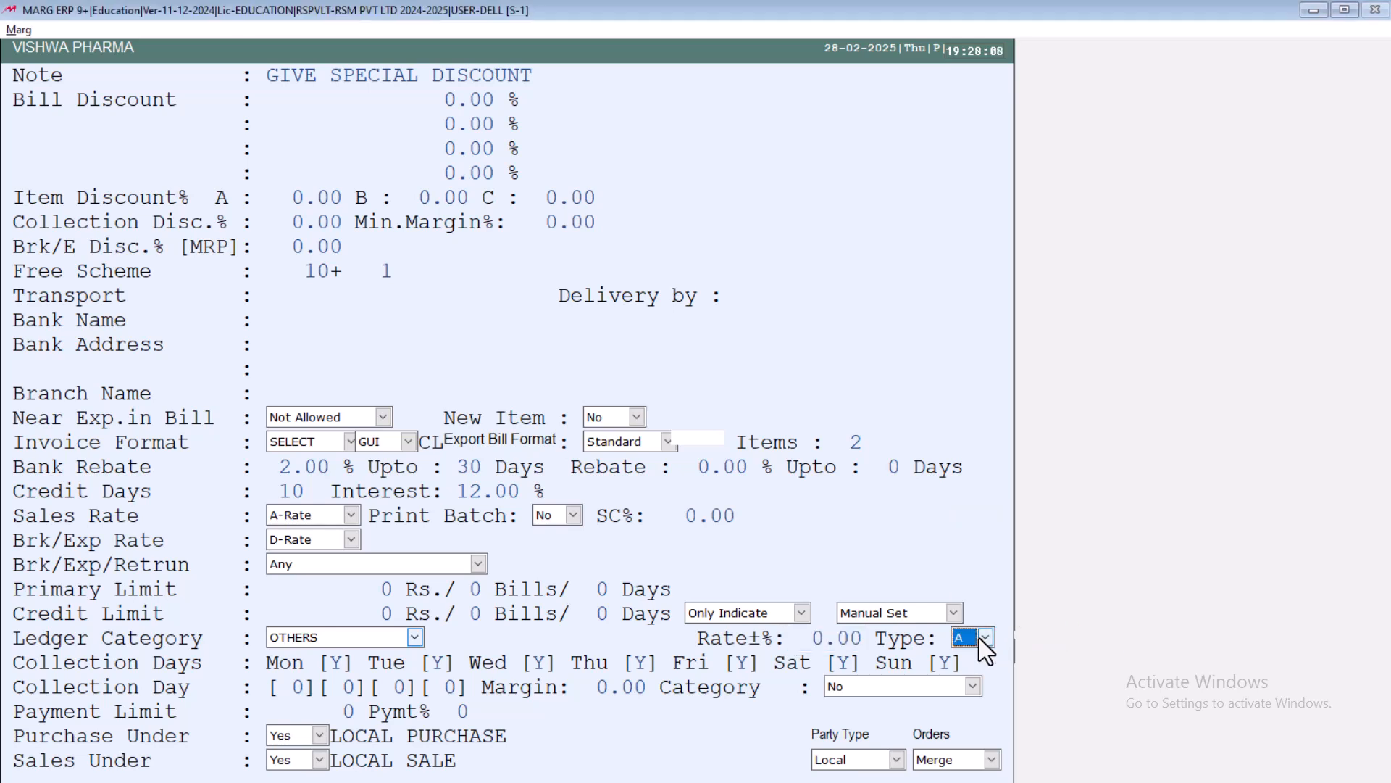
pyautogui.click(819, 636)
pyautogui.doubleClick(819, 632)
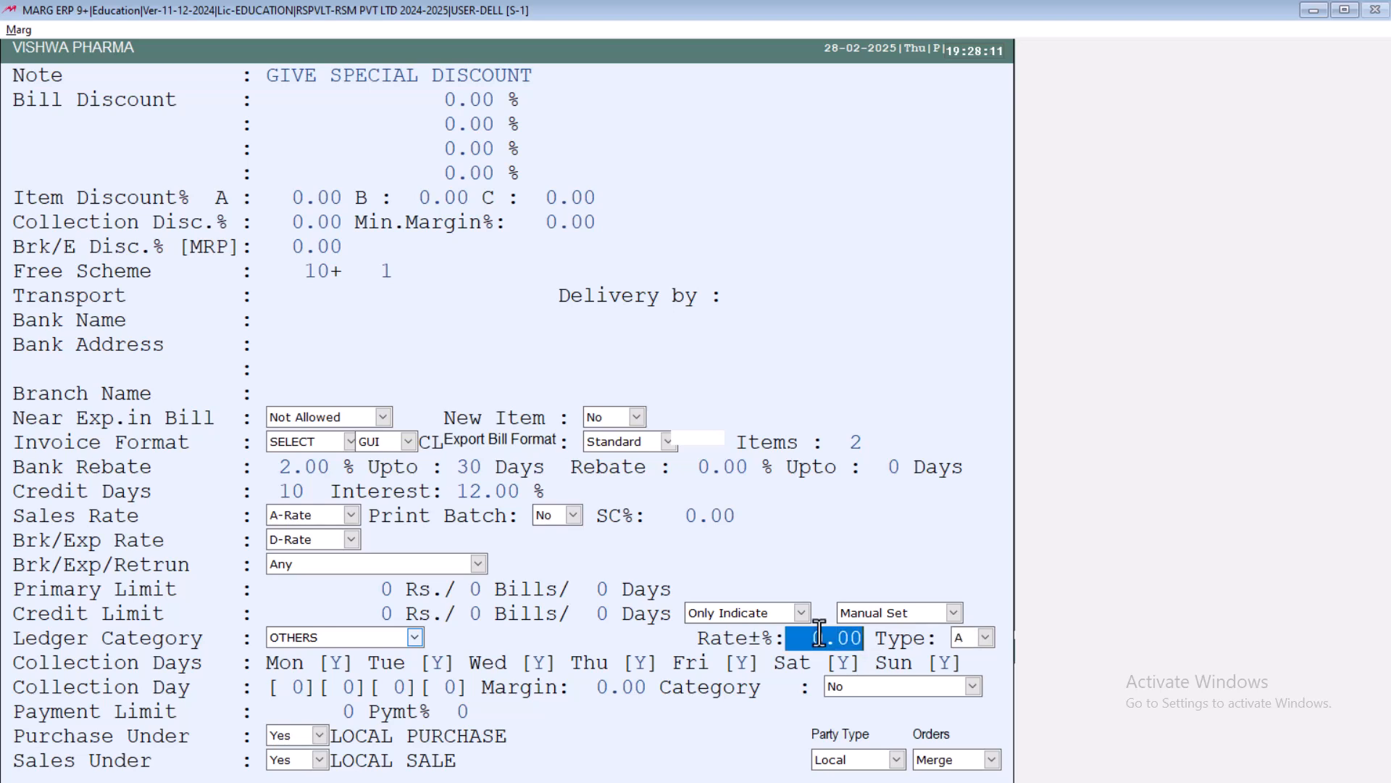
pyautogui.write('10')
pyautogui.press('Return')
pyautogui.press('Return')
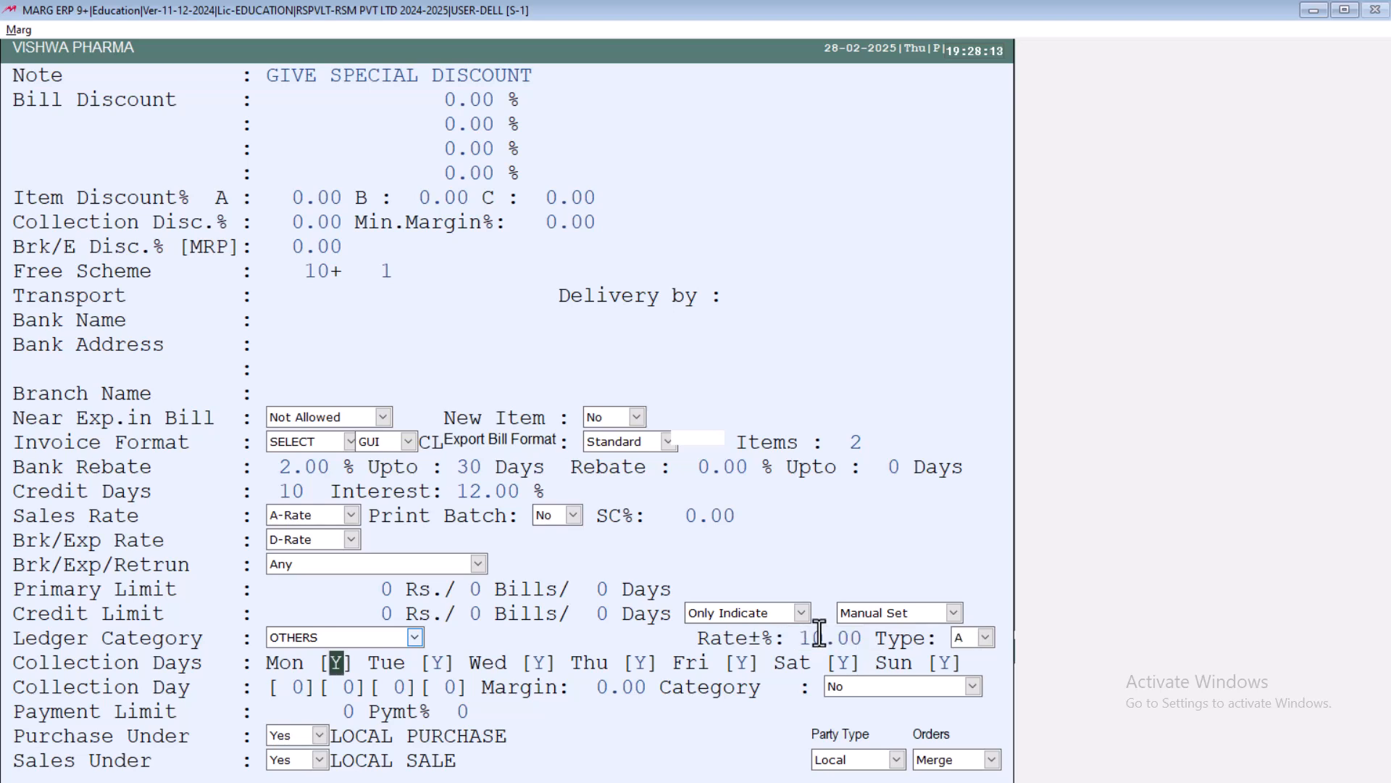
pyautogui.press('pagedown')
pyautogui.press('Escape')
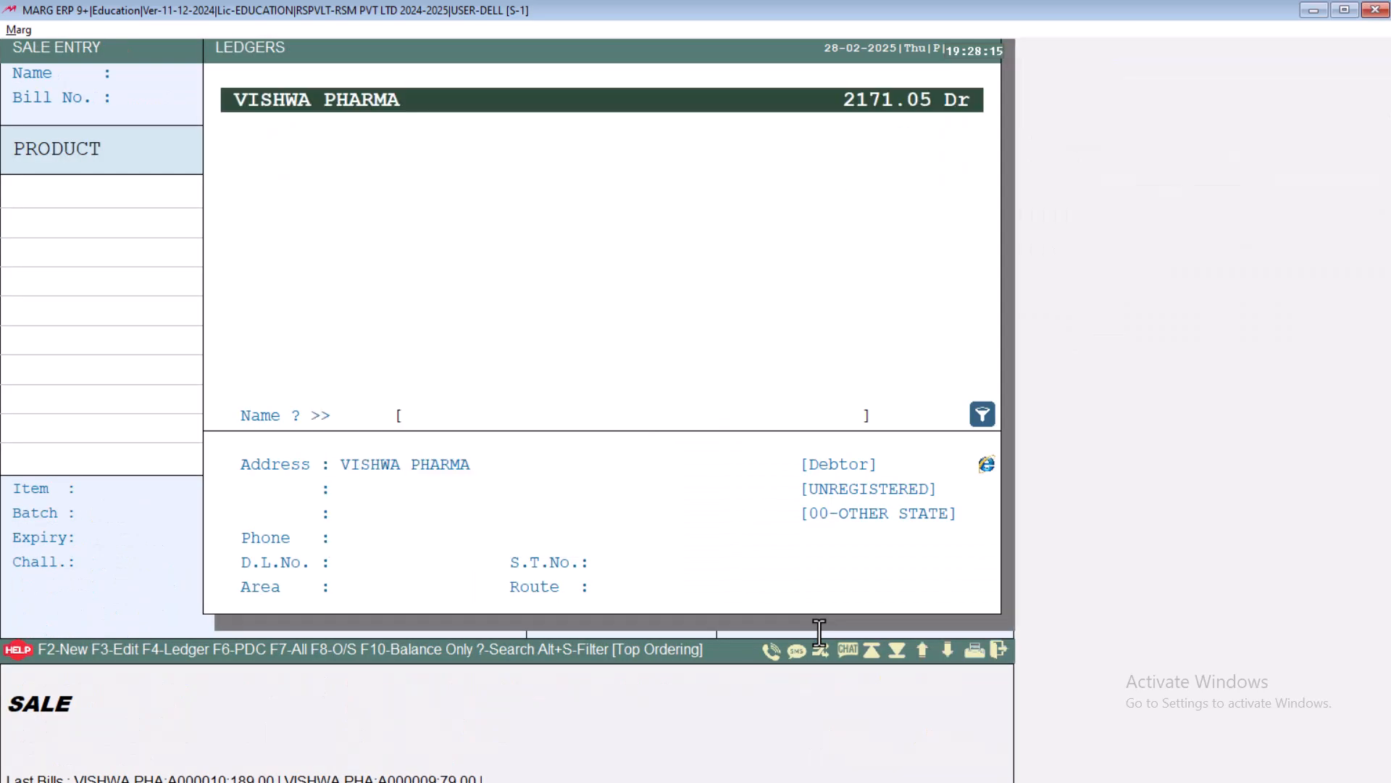
# Start a sale bill for VISHWA PHARMA and add 1 strip of AMIFRU 40 MG TAB from batch TB-7374
pyautogui.press('Return')
pyautogui.press('Return')
pyautogui.press('Return')
pyautogui.press('Return')
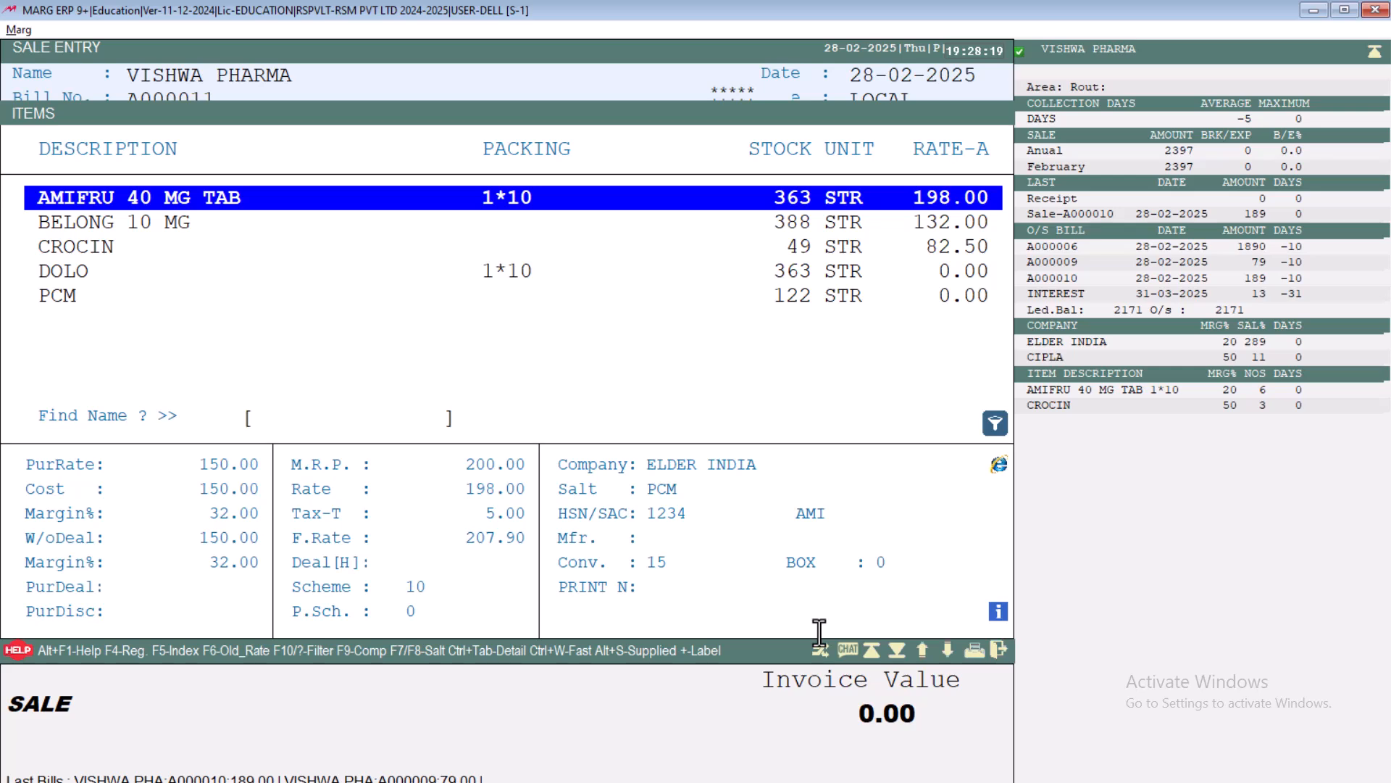
pyautogui.press('Return')
pyautogui.press('Return')
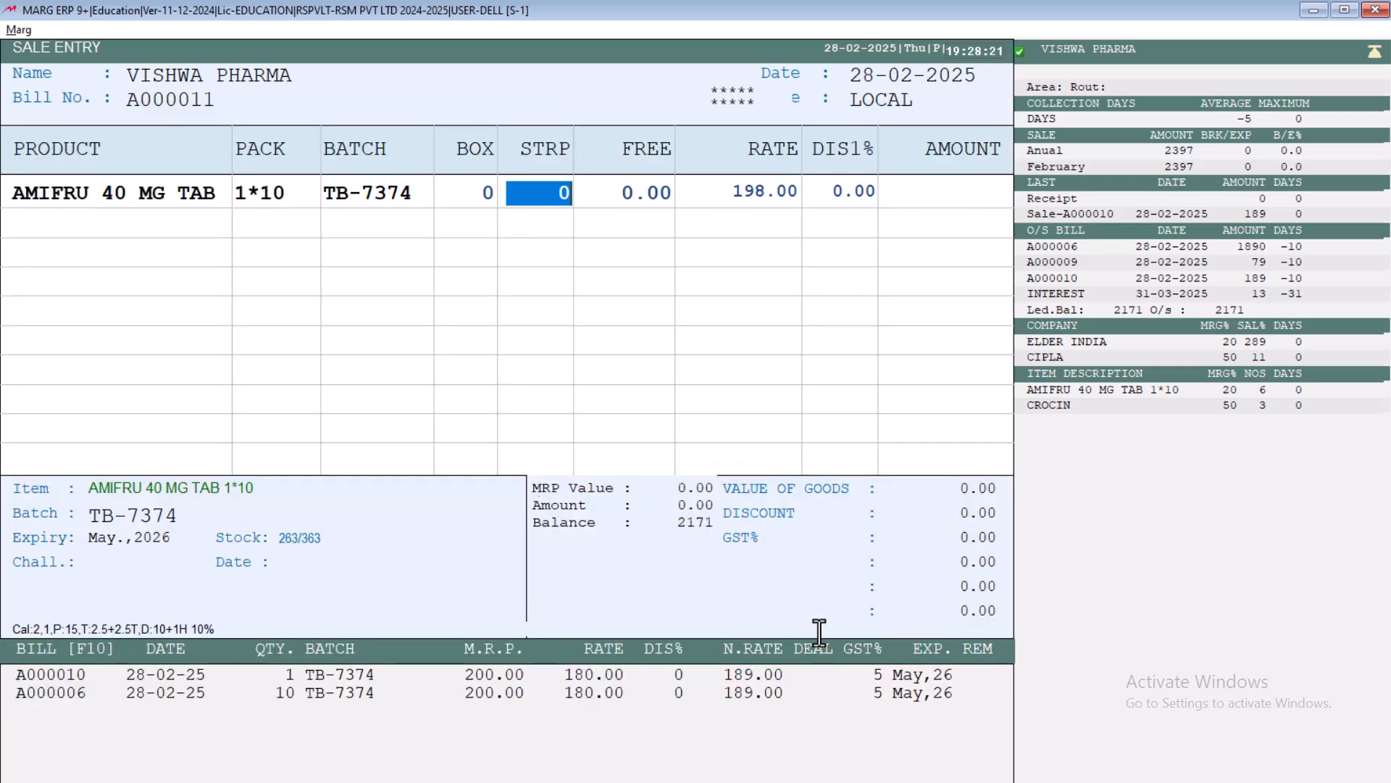
pyautogui.write('1')
pyautogui.press('Return')
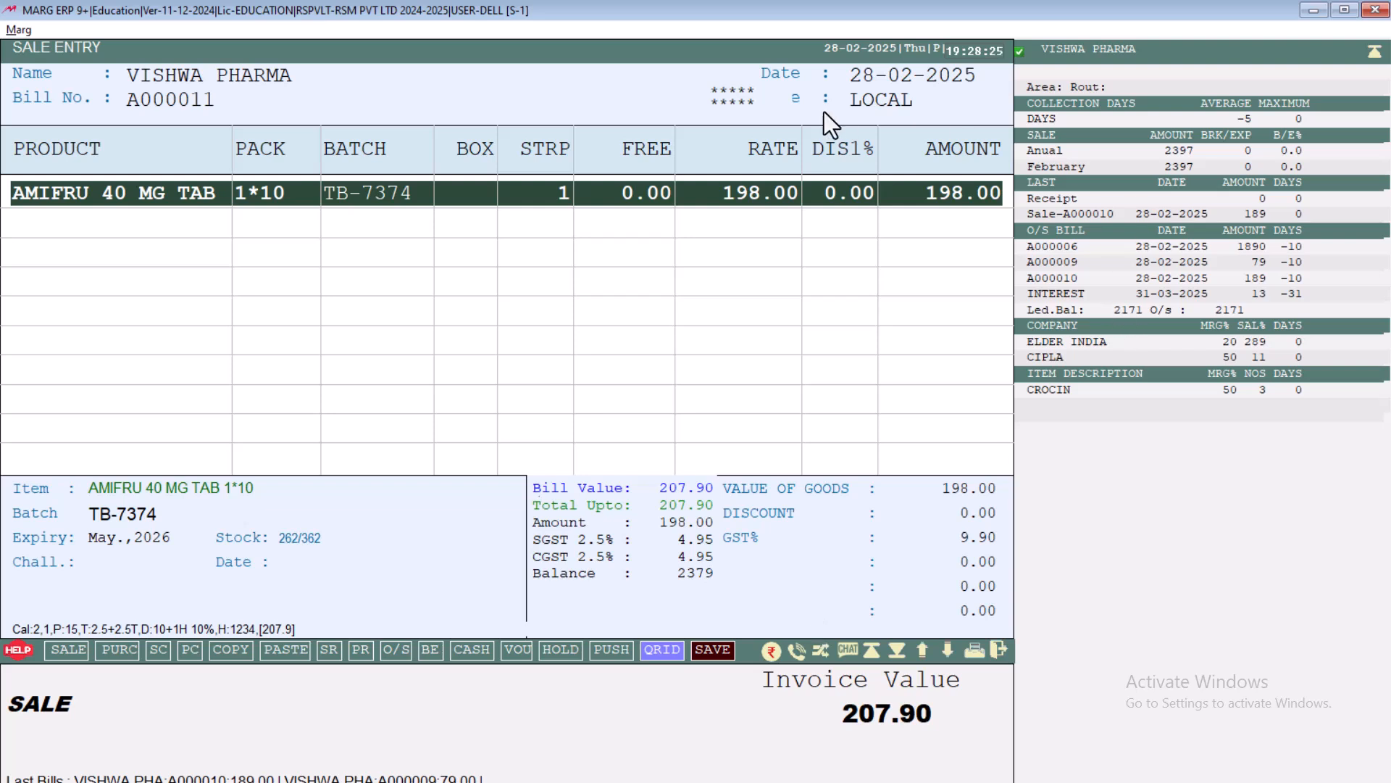
# Examine AMIFRU 40 MG TAB's batch rates and its Rate-A in the product master, exiting without saving
pyautogui.press('Return')
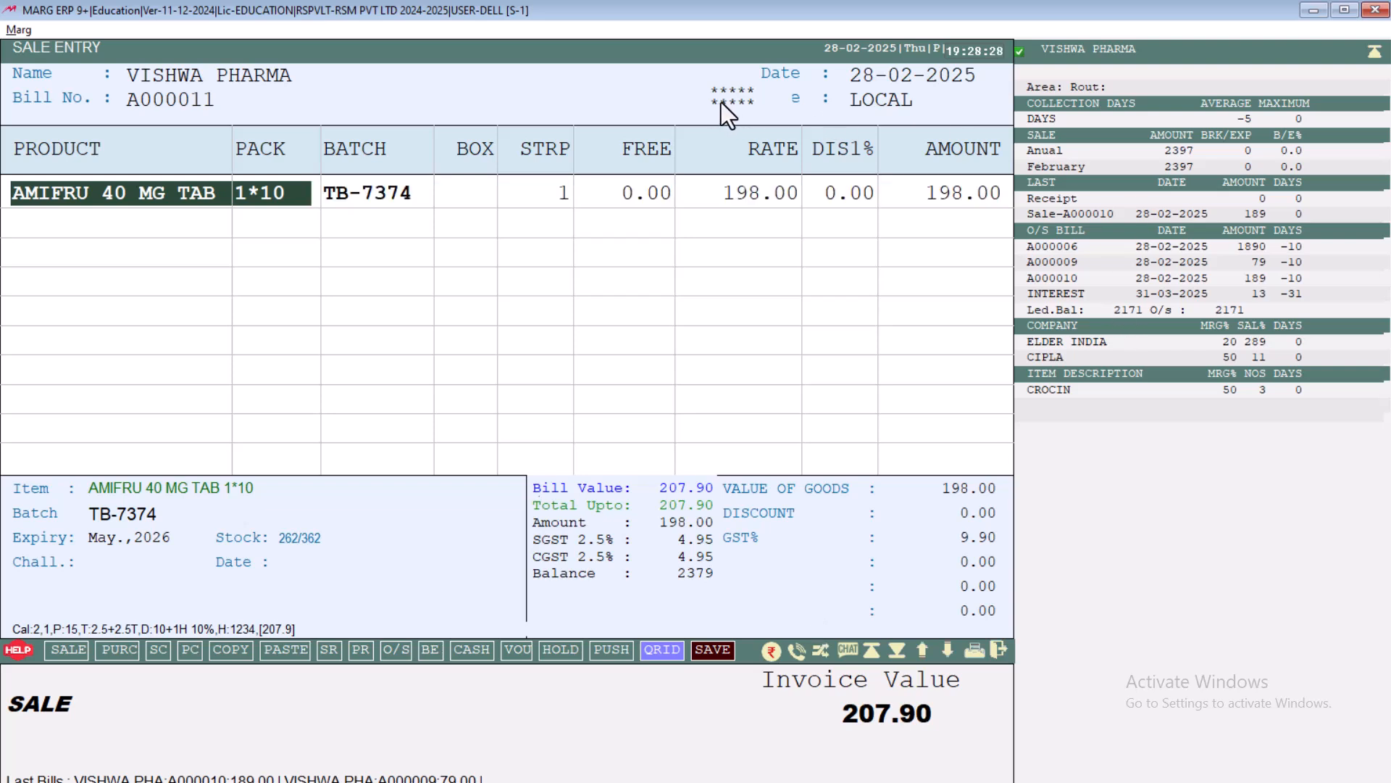
pyautogui.press('Return')
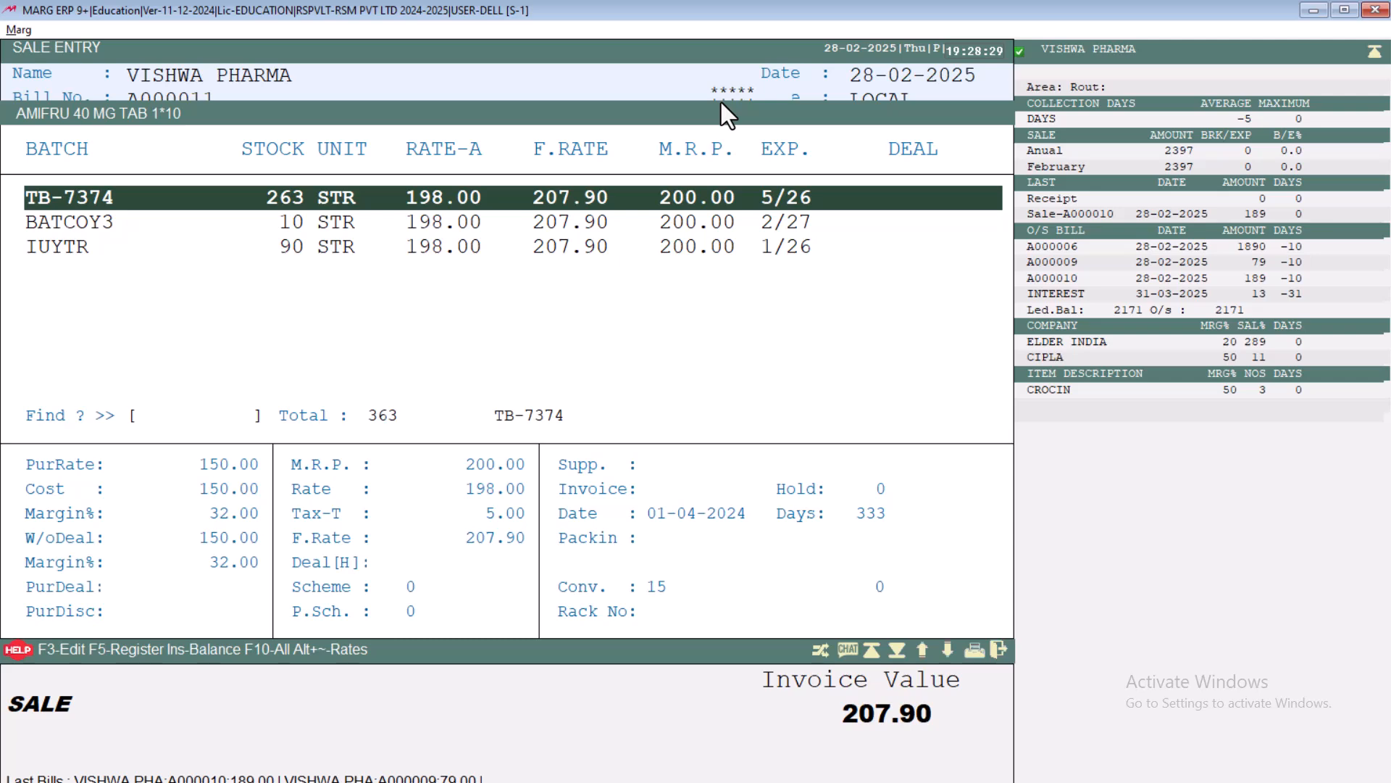
pyautogui.press('Escape')
pyautogui.press('Return')
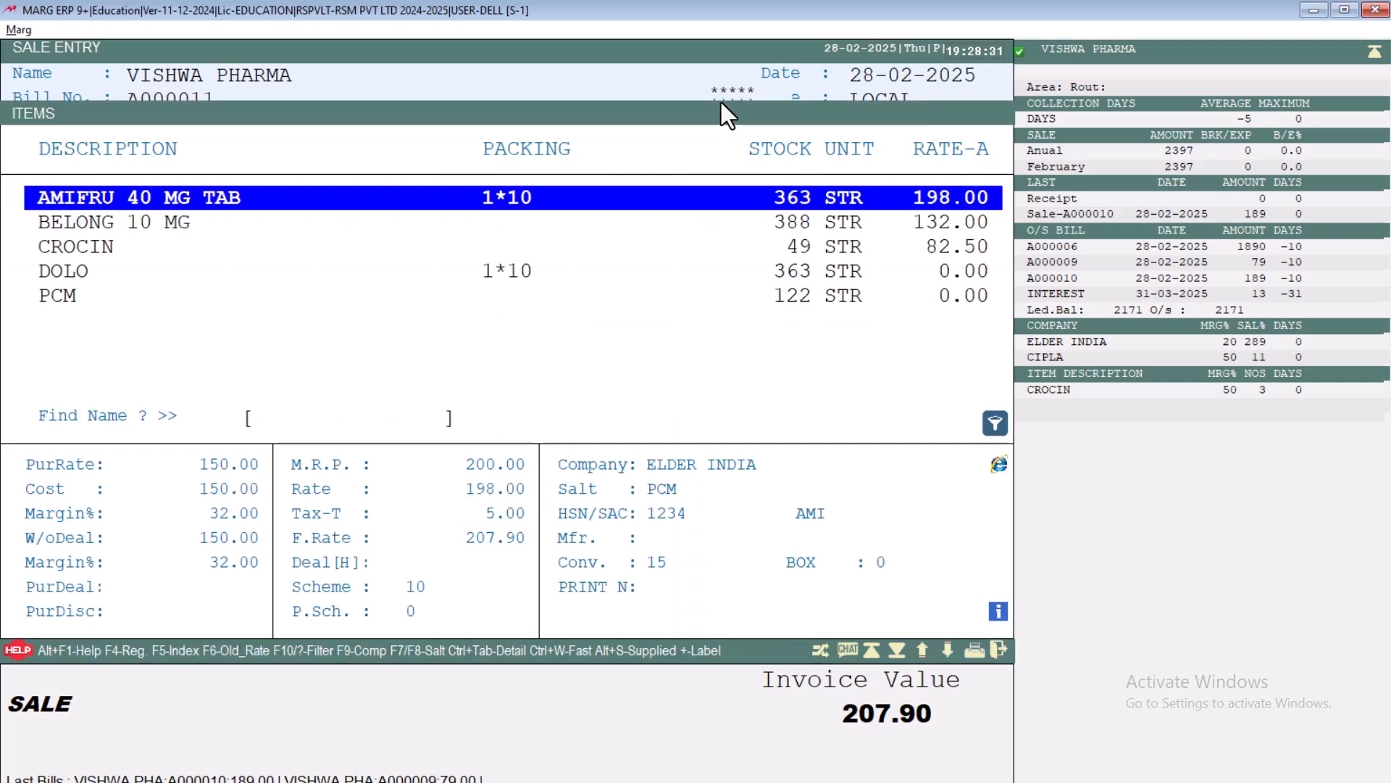
pyautogui.press('F3')
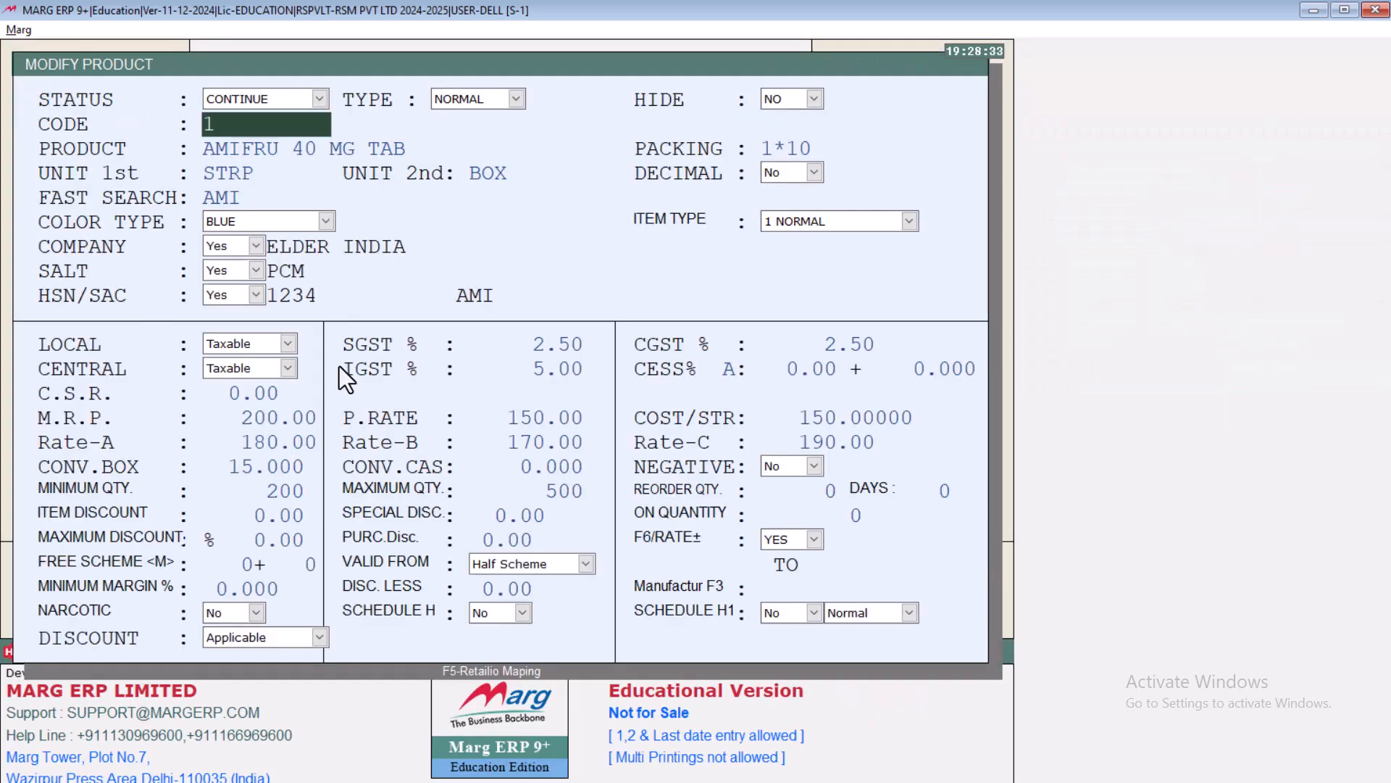
pyautogui.press('Escape')
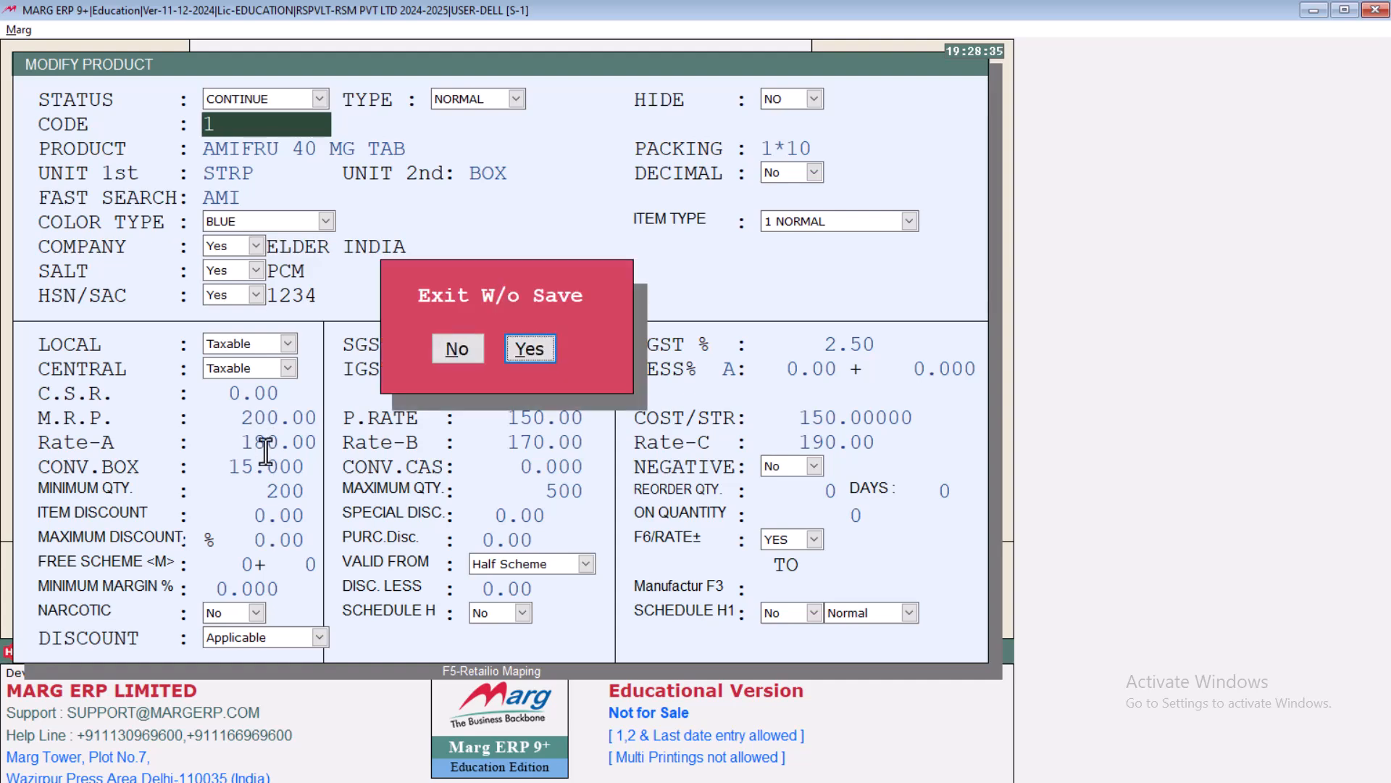
pyautogui.press('Return')
pyautogui.press('Escape')
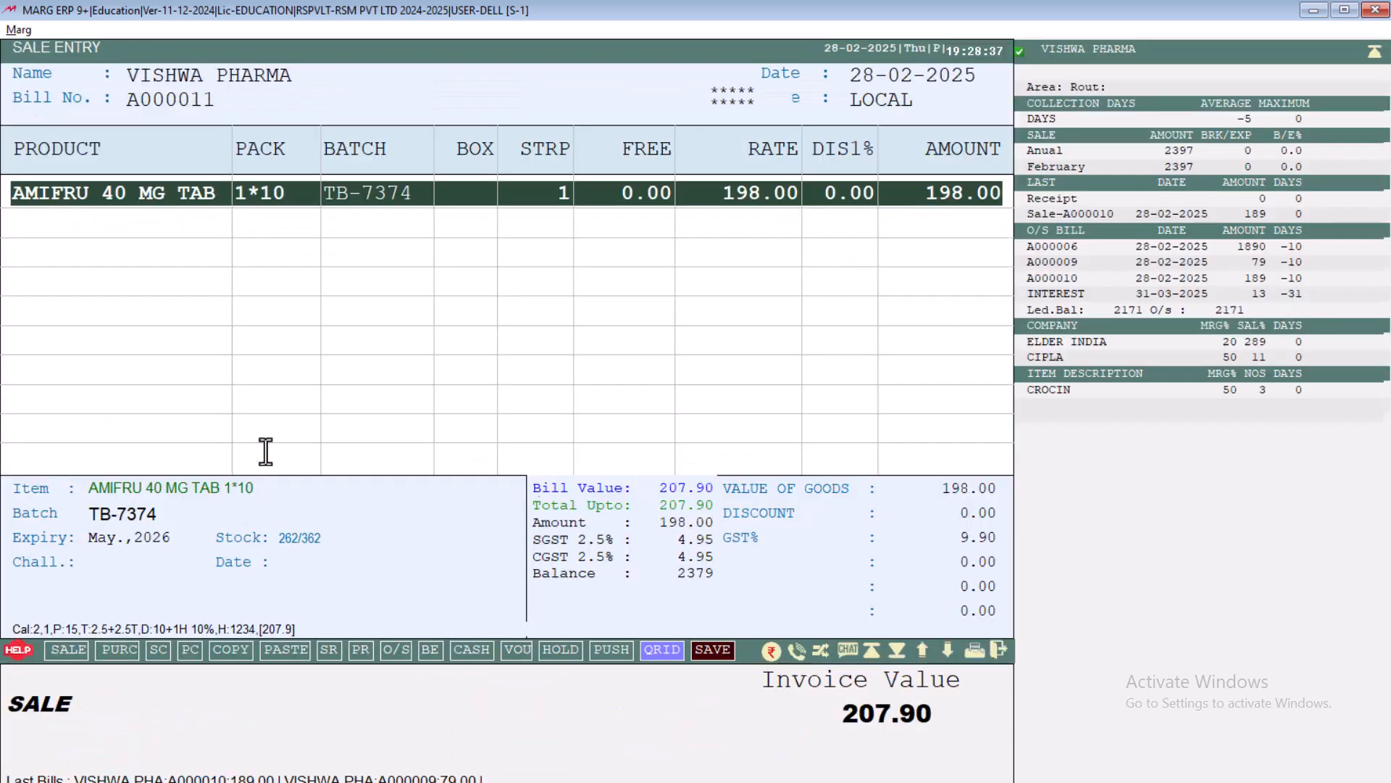
# Exit the sale bill without saving and reopen VISHWA PHARMA's Other Detail settings
pyautogui.press('Down')
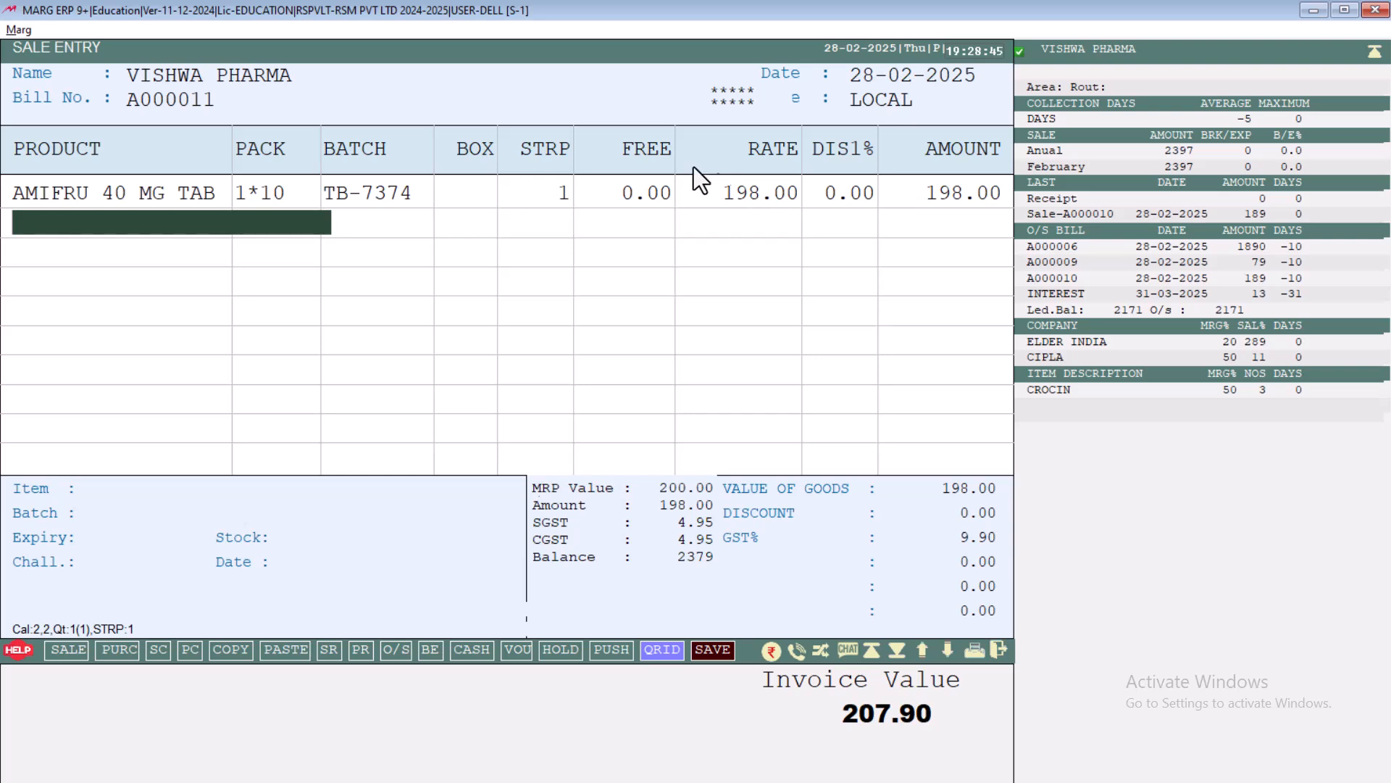
pyautogui.press('Escape')
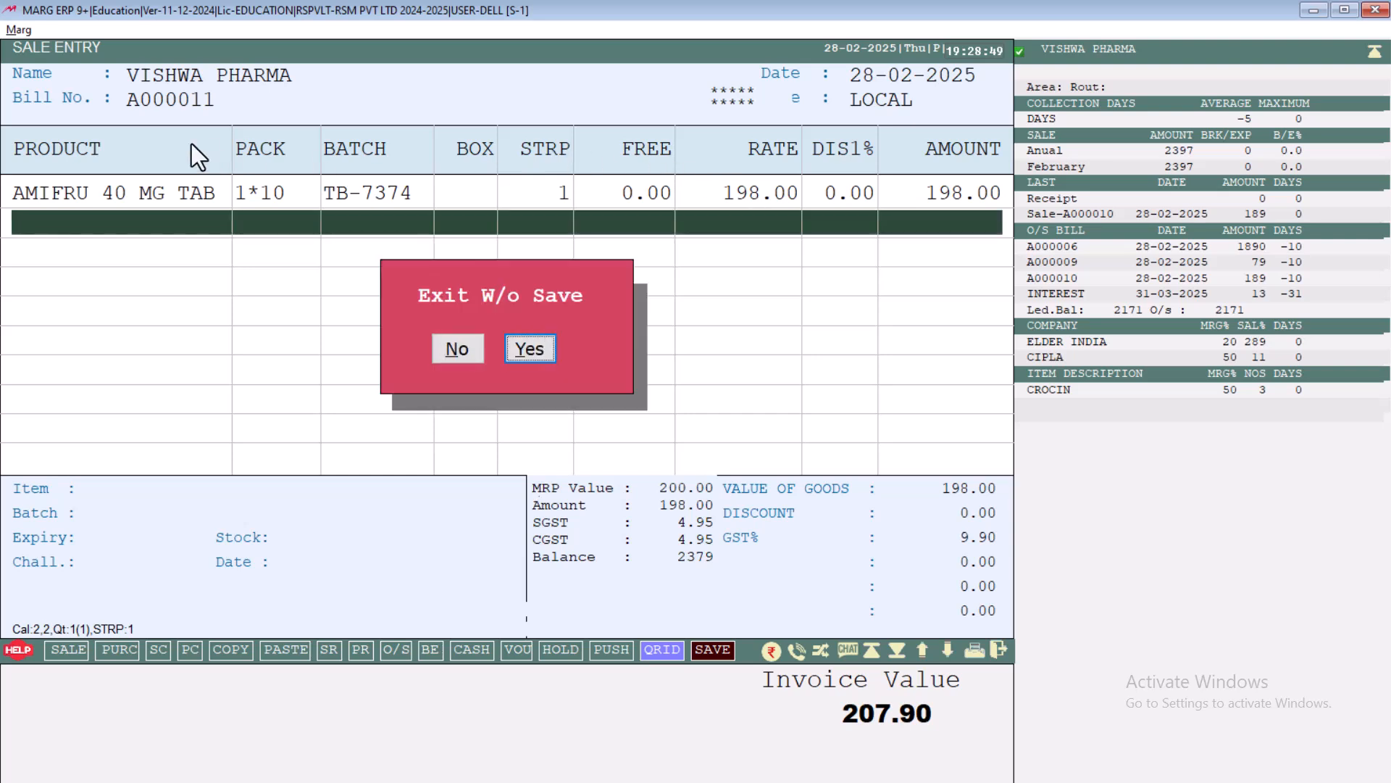
pyautogui.press('Right')
pyautogui.press('Return')
pyautogui.press('F3')
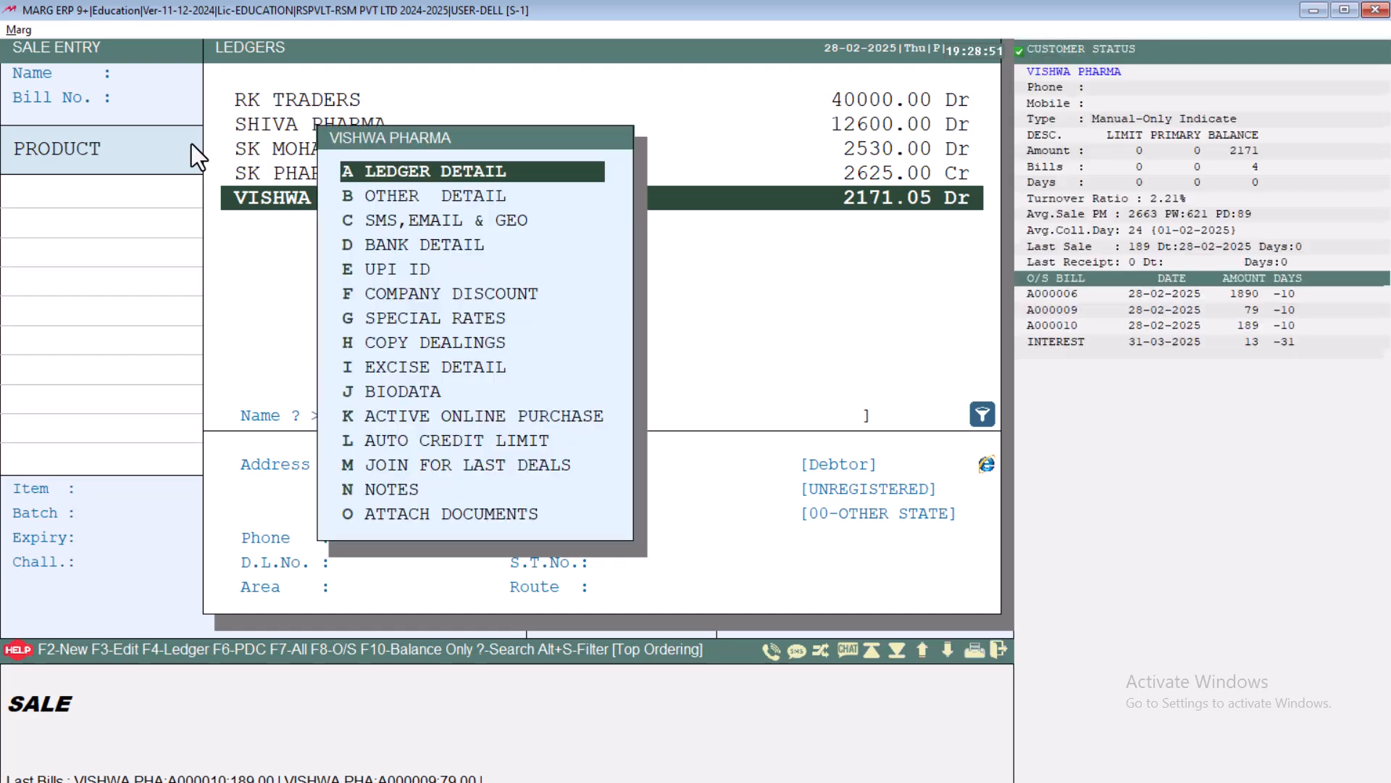
pyautogui.press('Down')
pyautogui.press('Return')
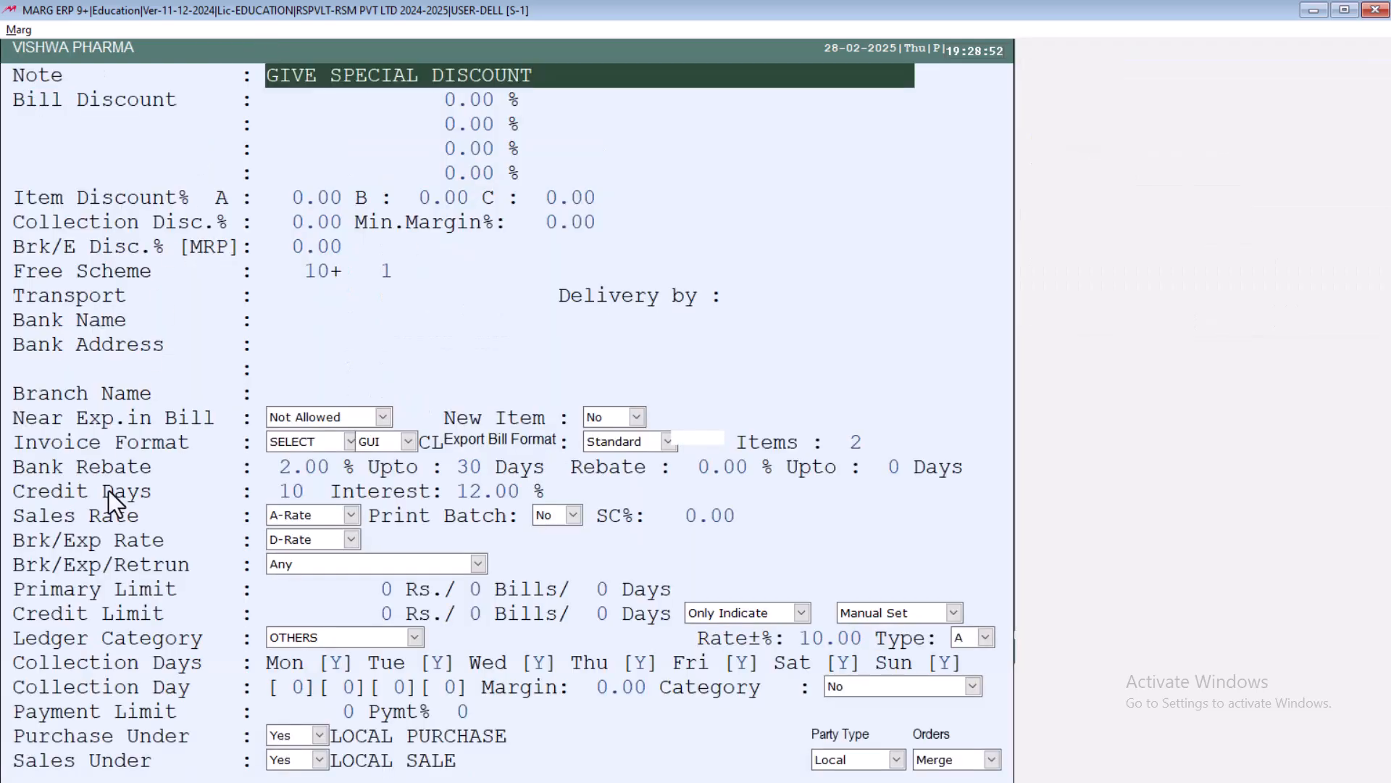
# Review the fields from Collection Days through Margin and Category to Party Type, keeping their existing values
pyautogui.click(335, 664)
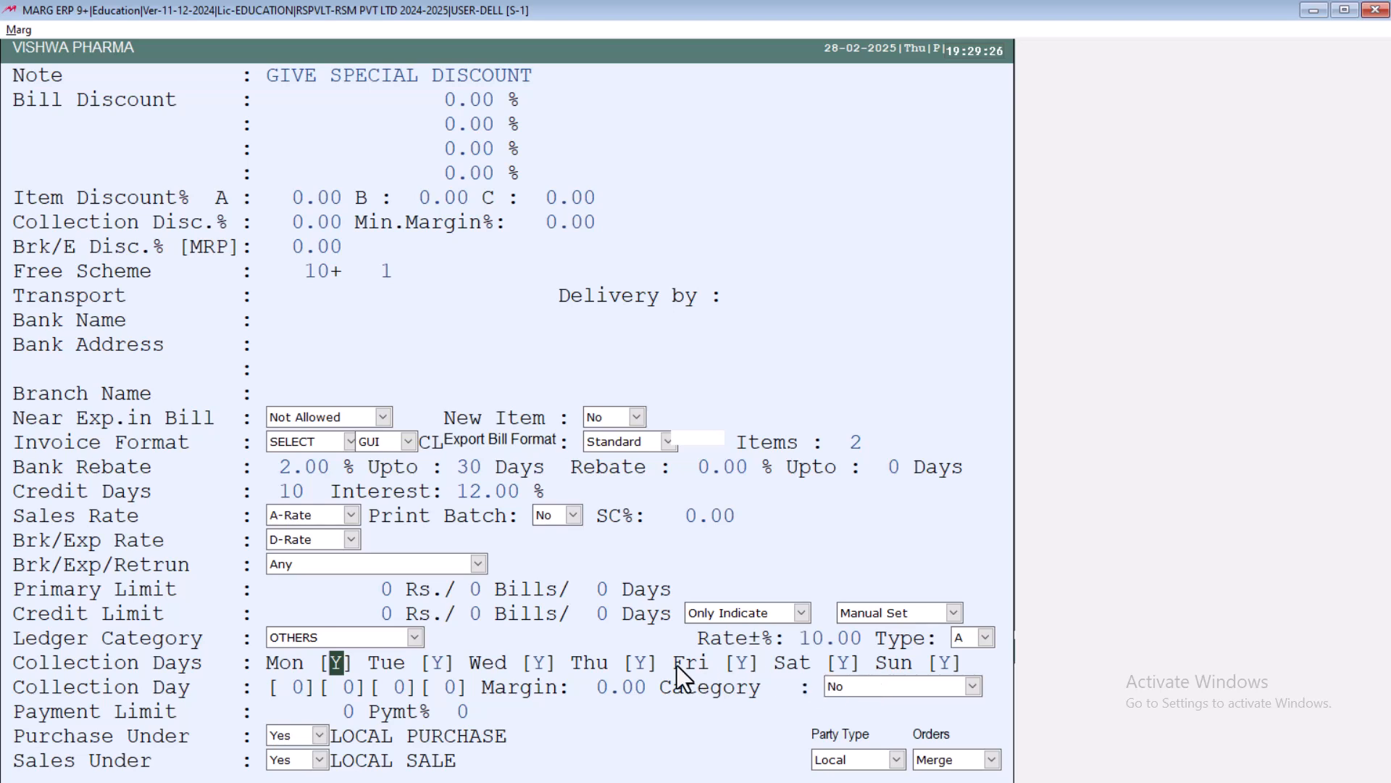
pyautogui.press('Return')
pyautogui.press('Return')
pyautogui.press('Return')
pyautogui.press('Return')
pyautogui.press('Return')
pyautogui.press('Return')
pyautogui.press('Return')
pyautogui.press('Return')
pyautogui.press('Return')
pyautogui.press('Return')
pyautogui.press('Return')
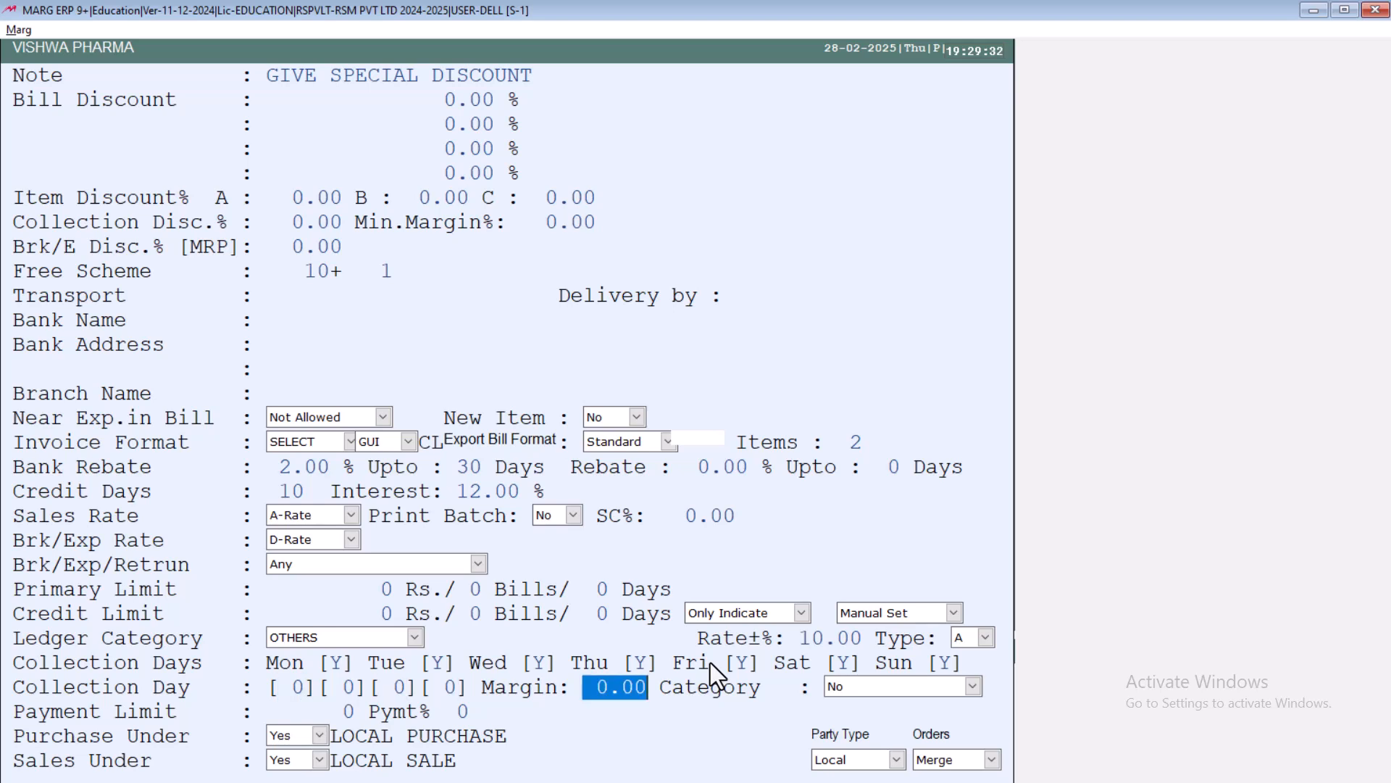
pyautogui.press('Return')
pyautogui.press('Return')
pyautogui.press('Return')
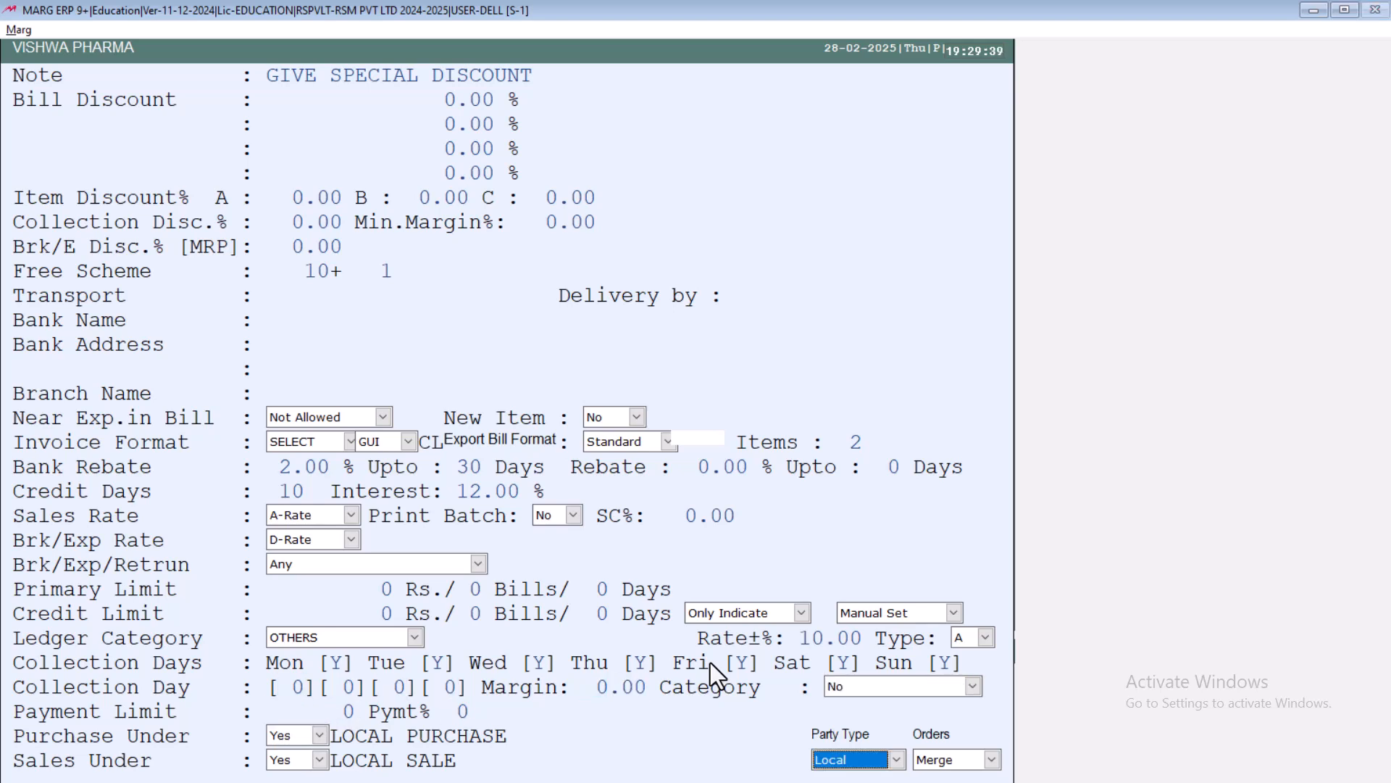